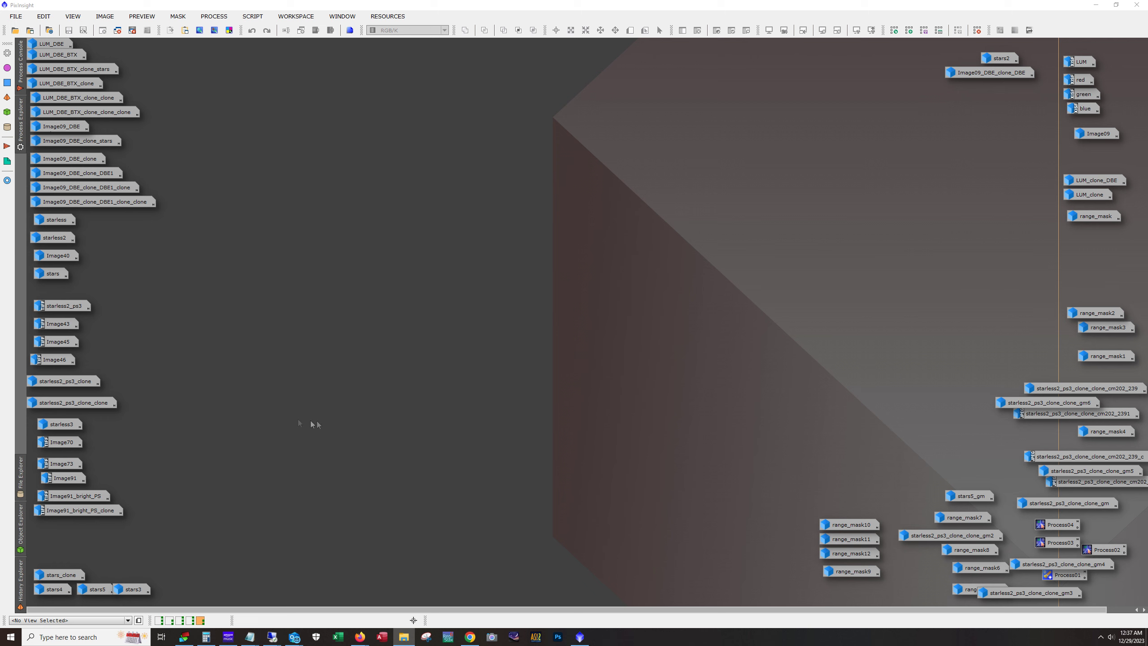
# - Bring up the Seagull nebula page in Firefox and open the IC 2177 image full-size on AstroBin
pyautogui.moveTo(359, 636)
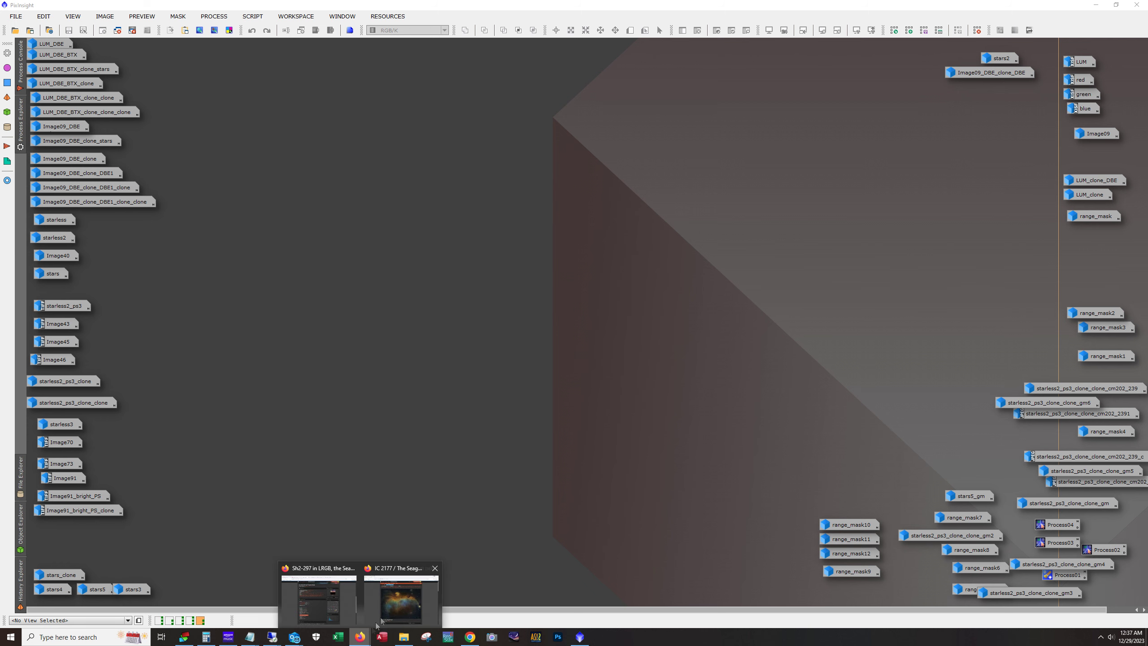
pyautogui.click(390, 606)
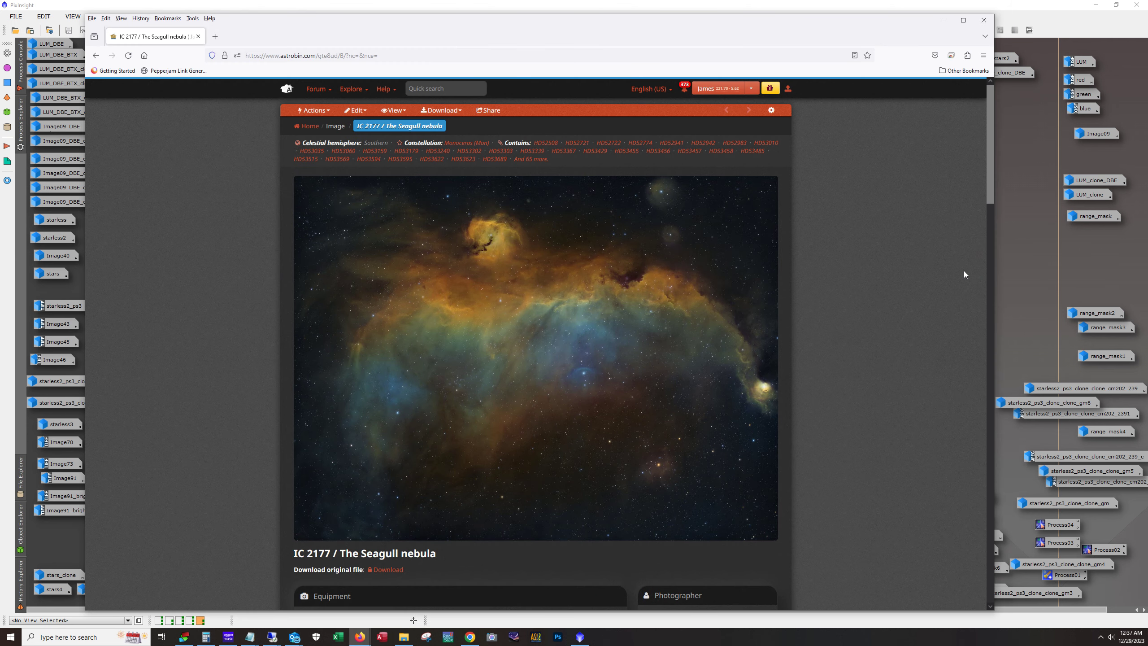
pyautogui.scroll(-5, 962, 270)
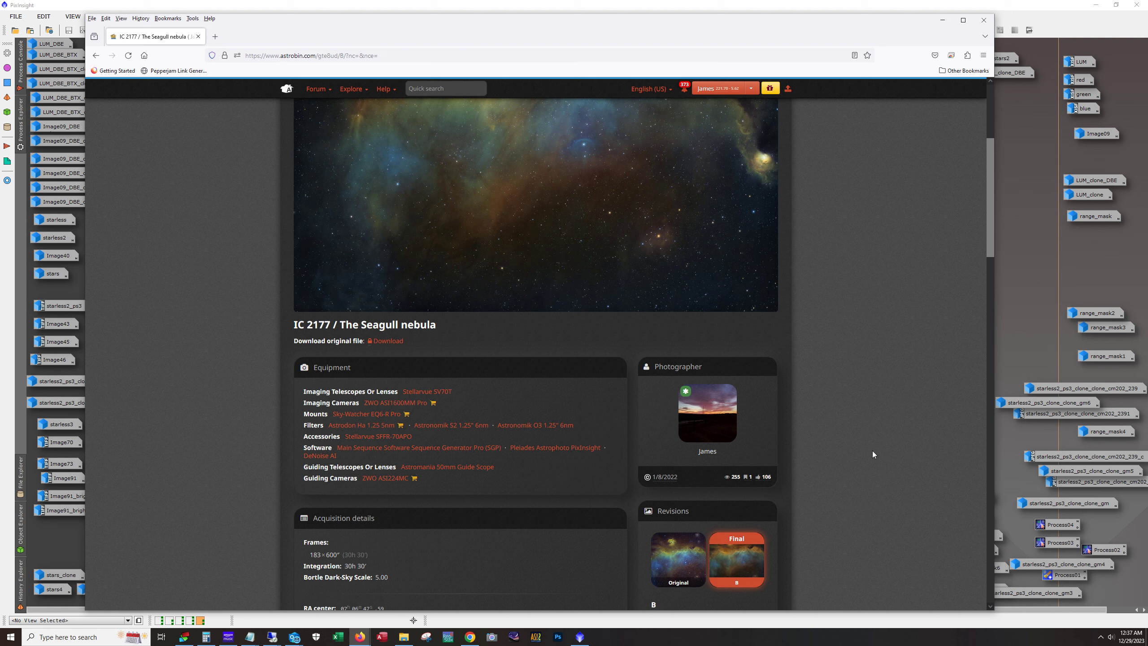
pyautogui.scroll(4, 872, 450)
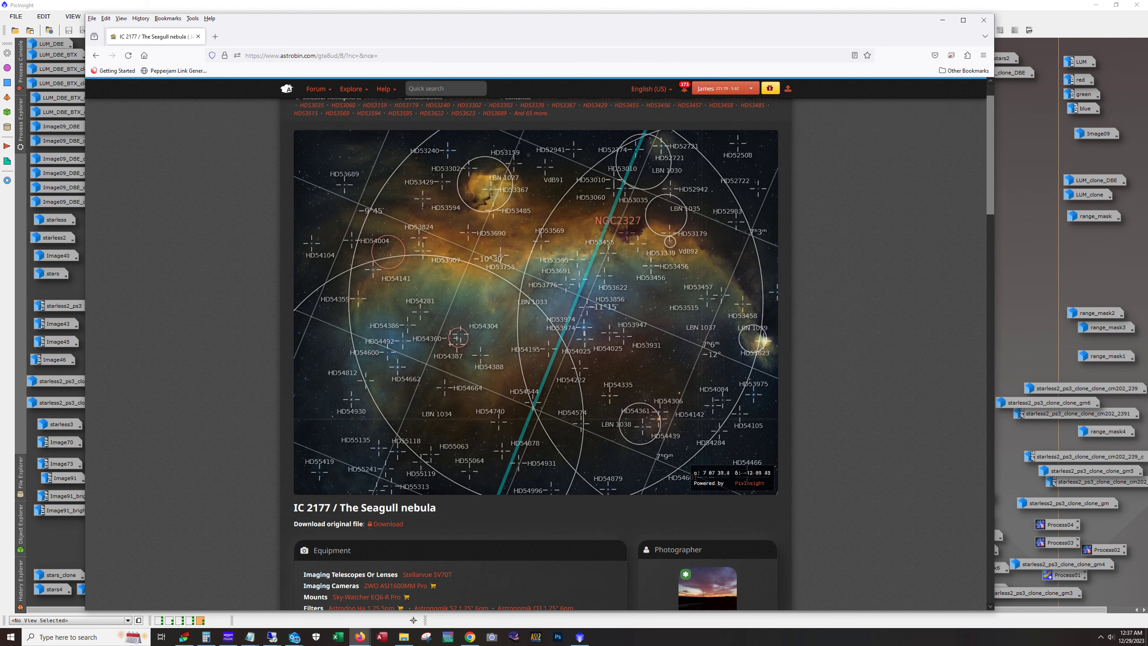
pyautogui.click(668, 404)
pyautogui.scroll(-1, 637, 348)
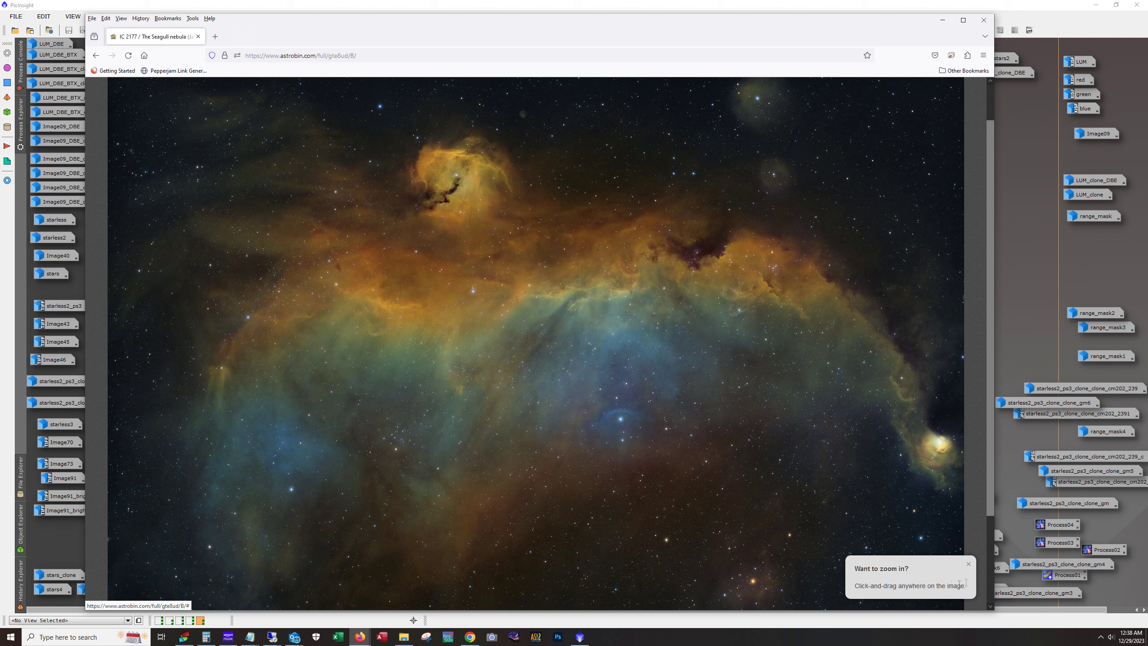
# - Dismiss the zoom hint, zoom the Seagull image to full resolution, then return to the whole-image view
pyautogui.click(970, 565)
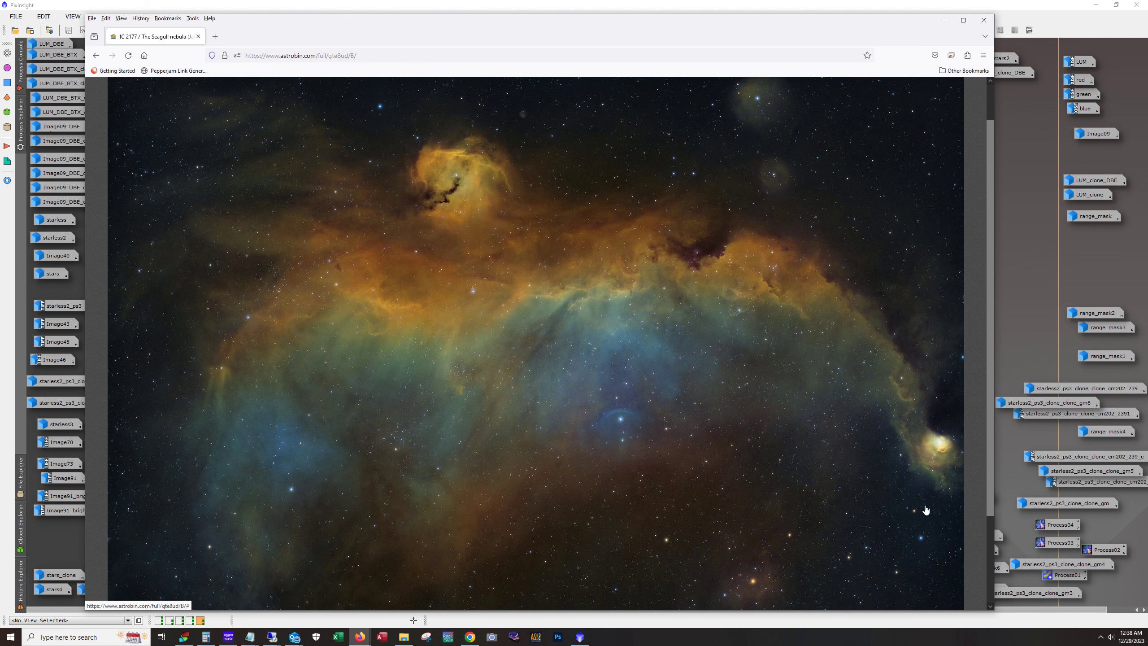
pyautogui.click(891, 466)
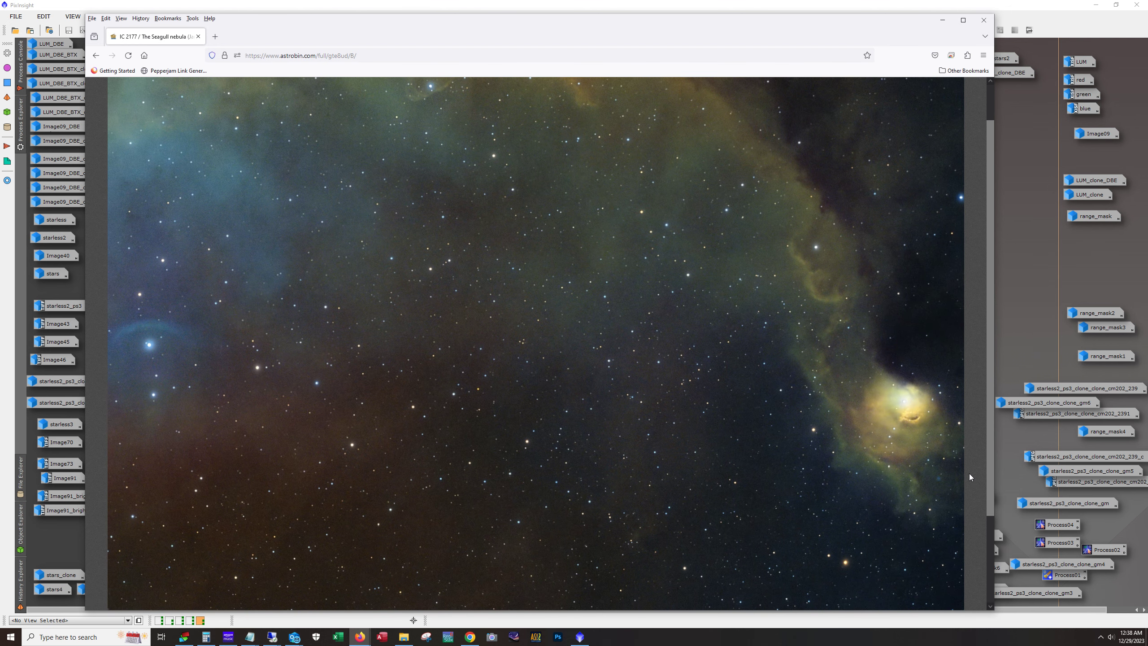
pyautogui.click(972, 438)
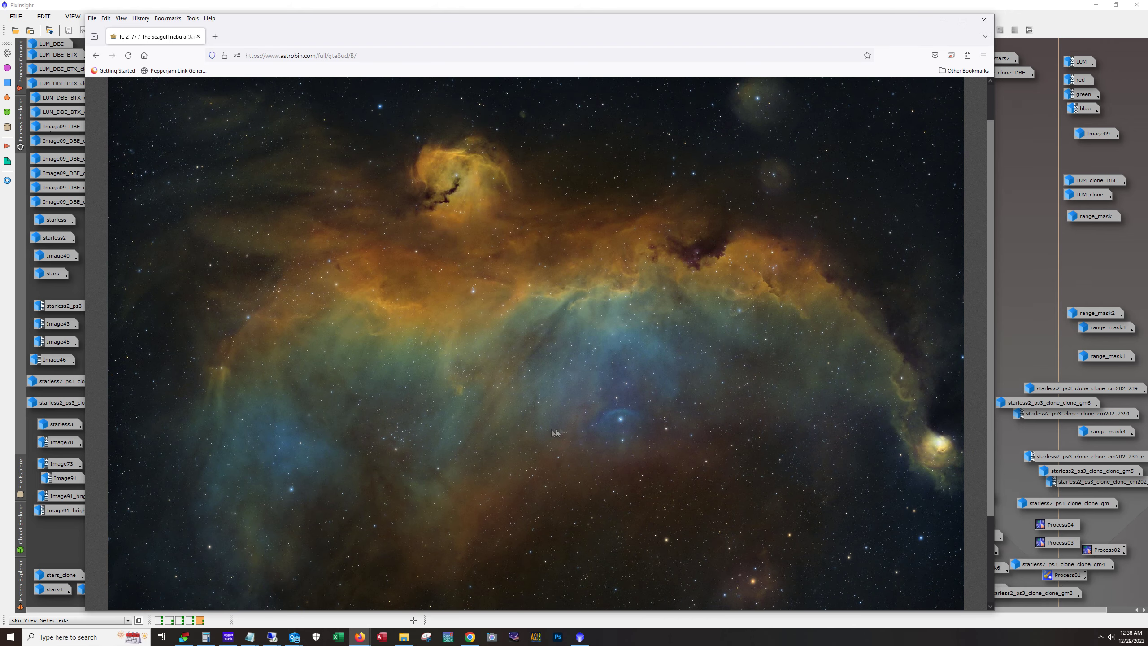
pyautogui.scroll(-1, 583, 393)
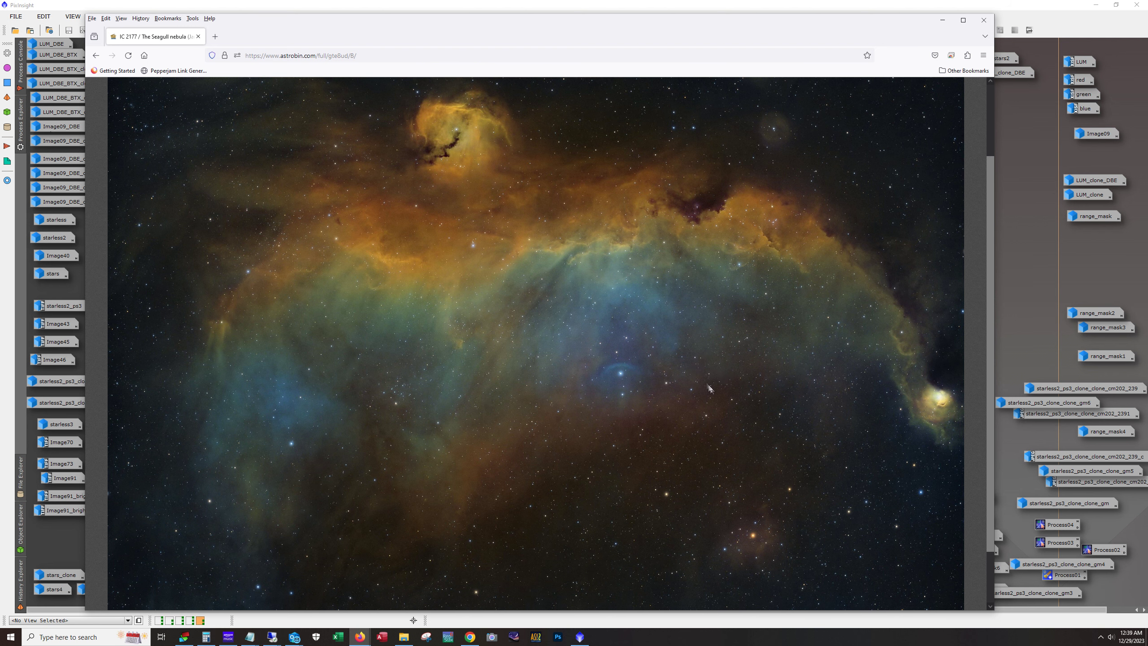
pyautogui.scroll(2, 795, 434)
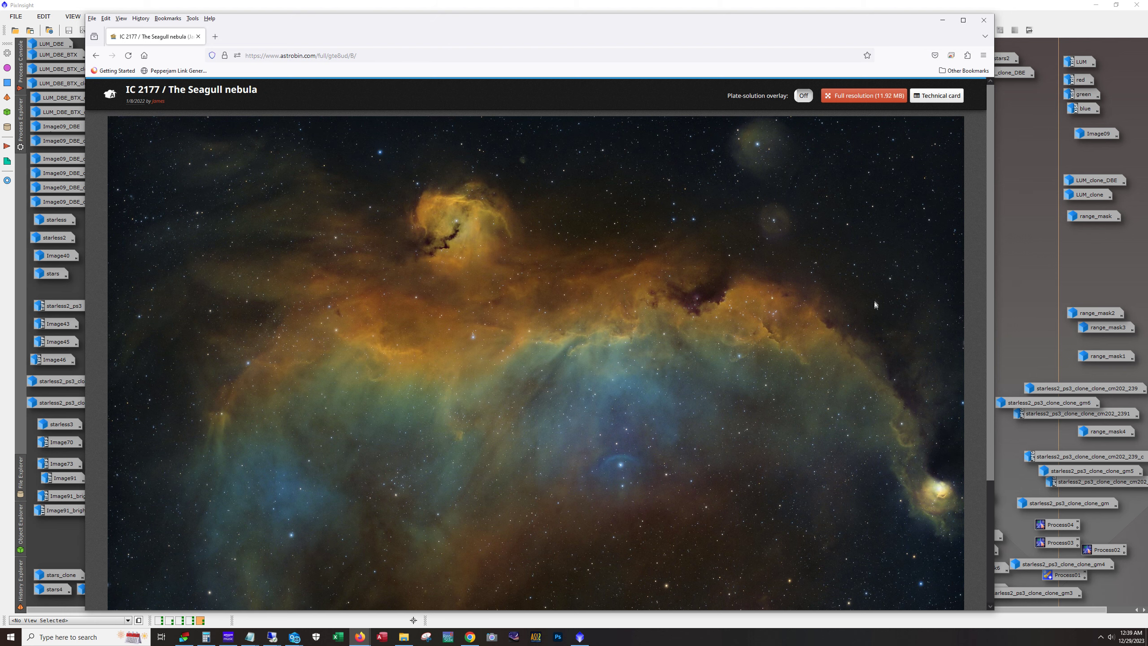
pyautogui.scroll(-2, 873, 299)
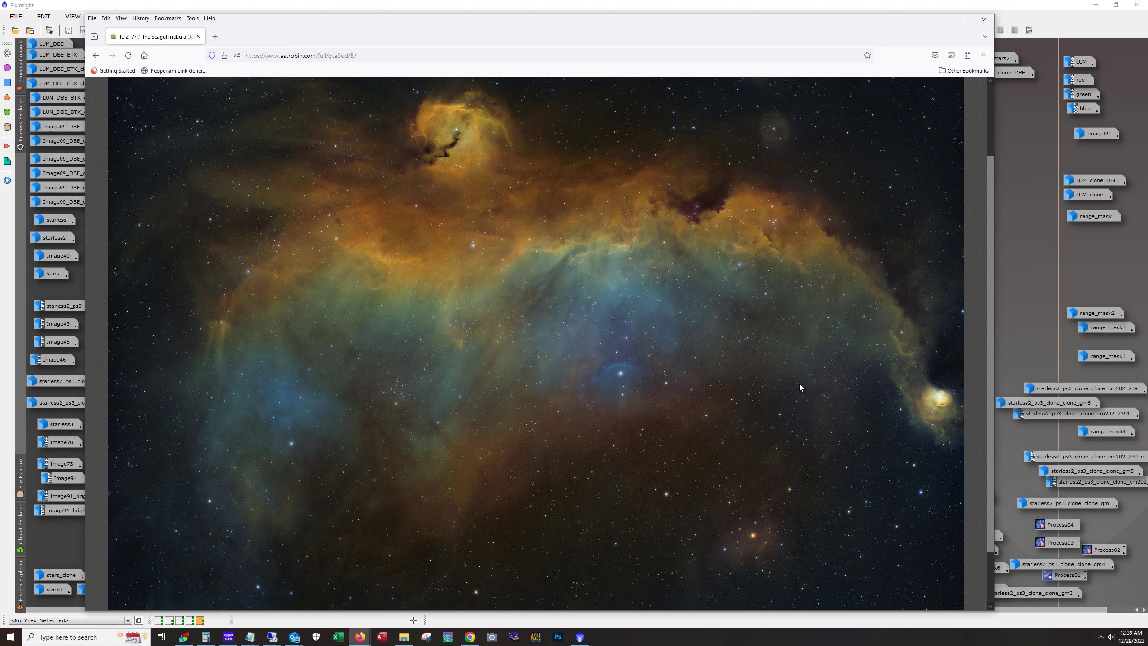
# - Minimize Firefox, open the LUM master light, and zoom in to pan across the nebula
pyautogui.click(942, 20)
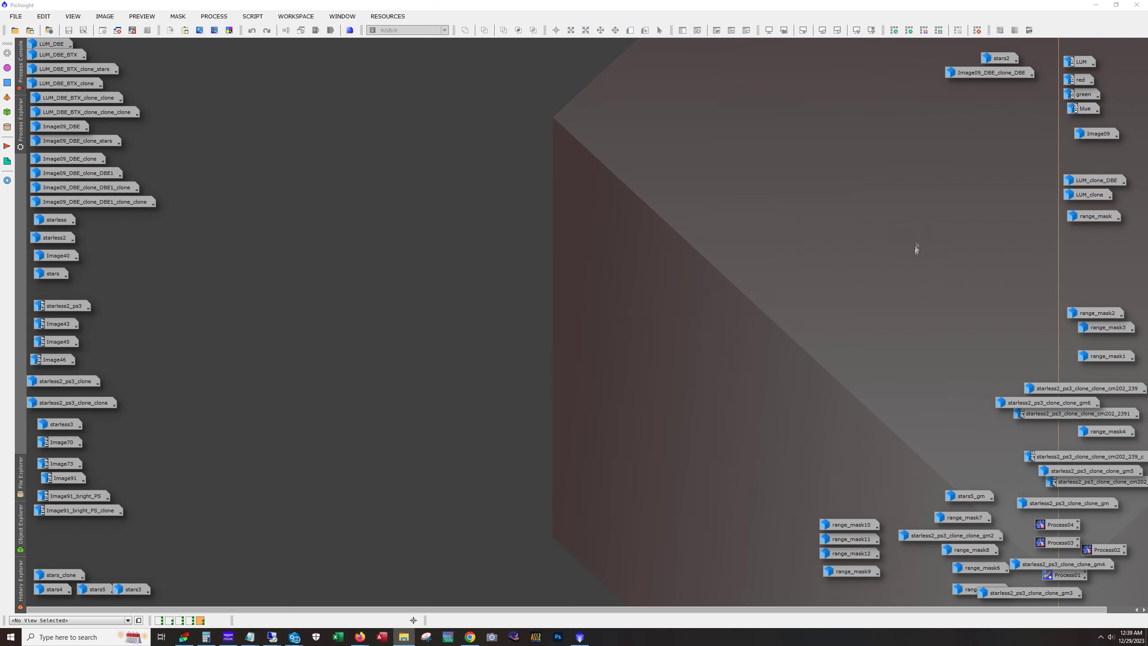
pyautogui.doubleClick(1078, 62)
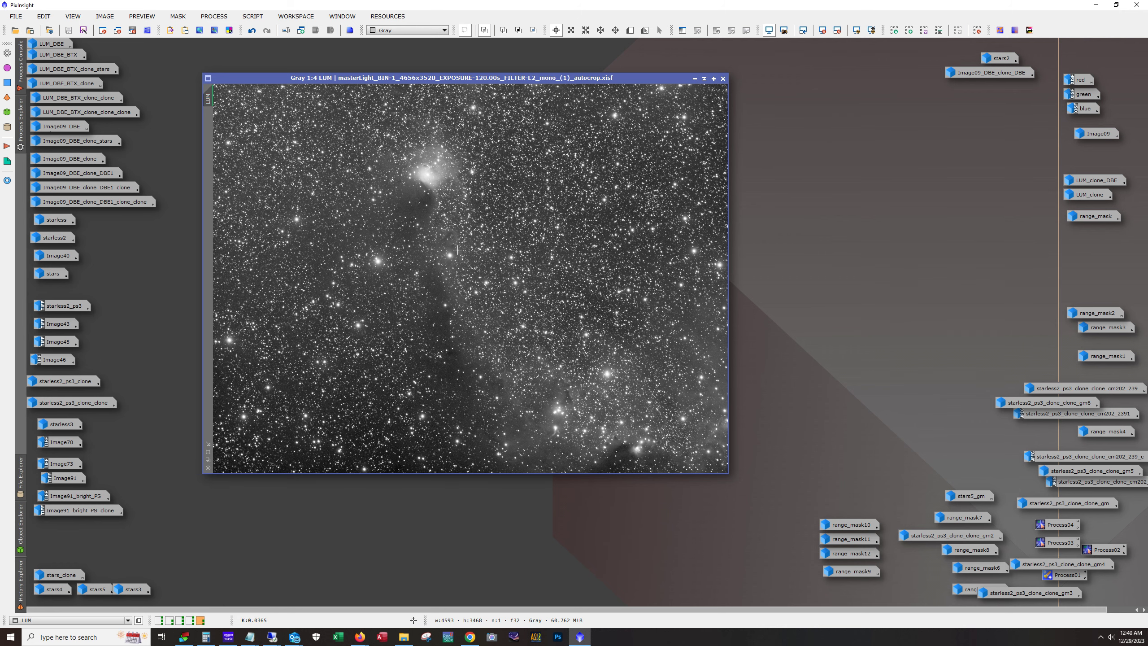
pyautogui.scroll(3, 460, 256)
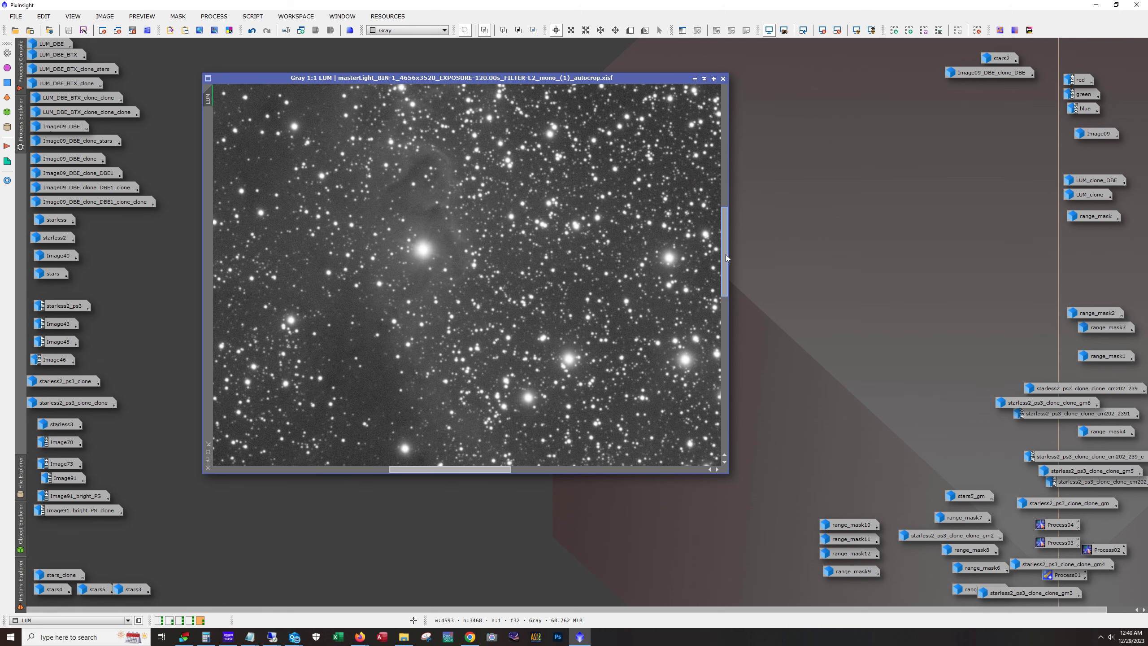
pyautogui.moveTo(725, 255); pyautogui.dragTo(723, 187)
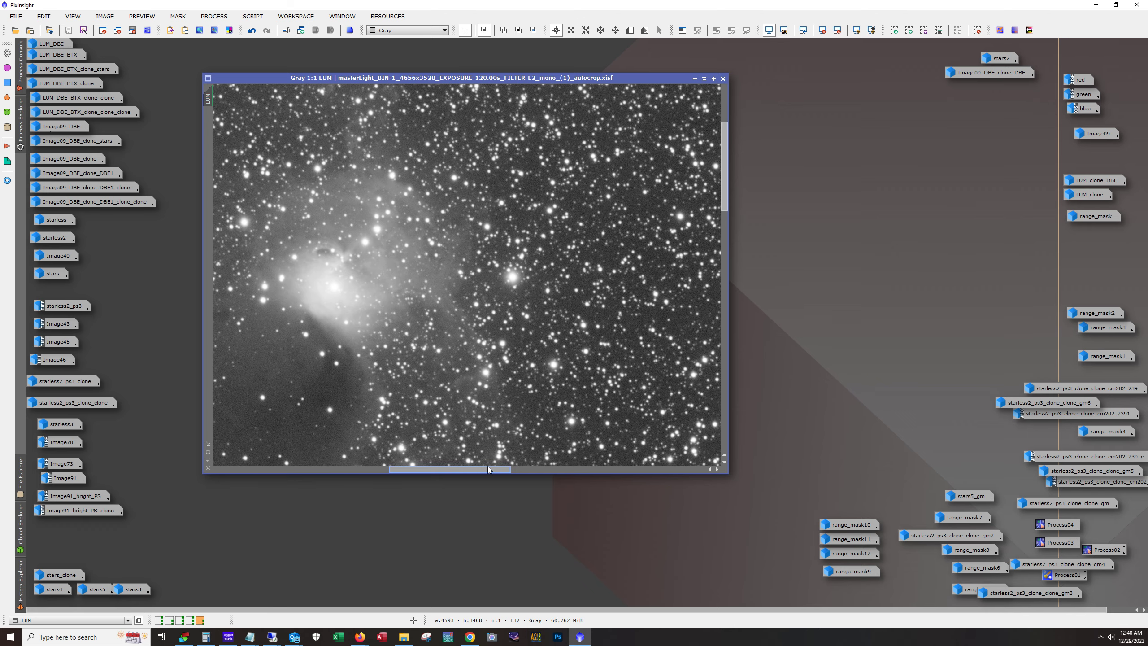
pyautogui.moveTo(488, 467); pyautogui.dragTo(452, 467)
# - Zoom LUM further to 3:1, back out to 1:4, then minimize its window
pyautogui.scroll(2, 484, 312)
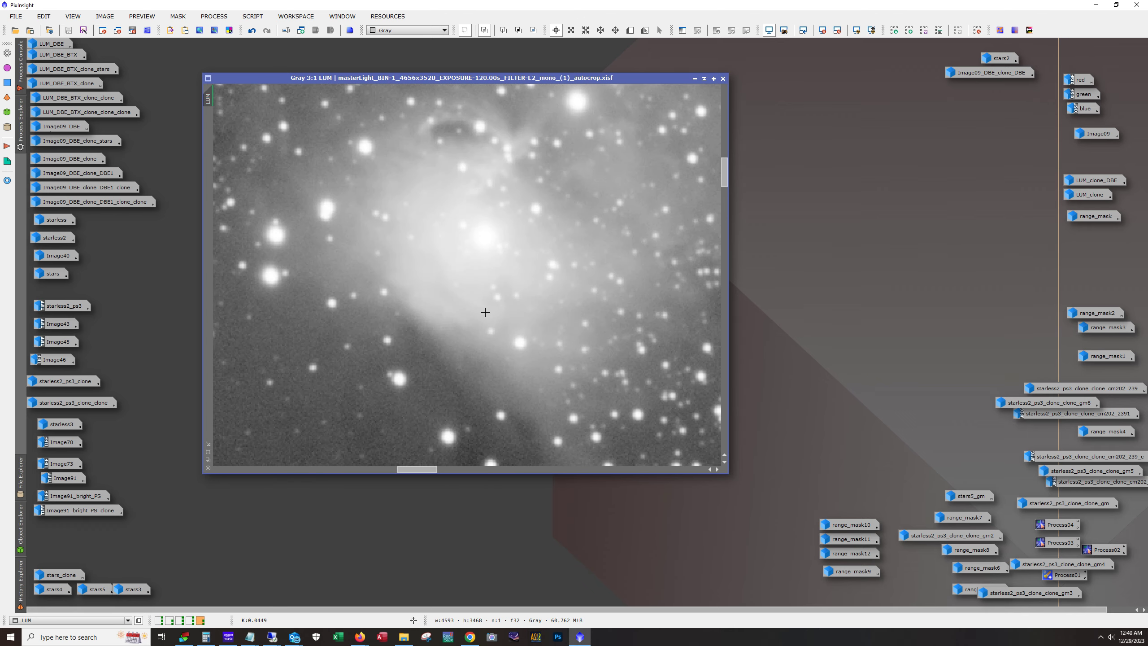
pyautogui.scroll(-2, 485, 312)
pyautogui.scroll(-4, 485, 312)
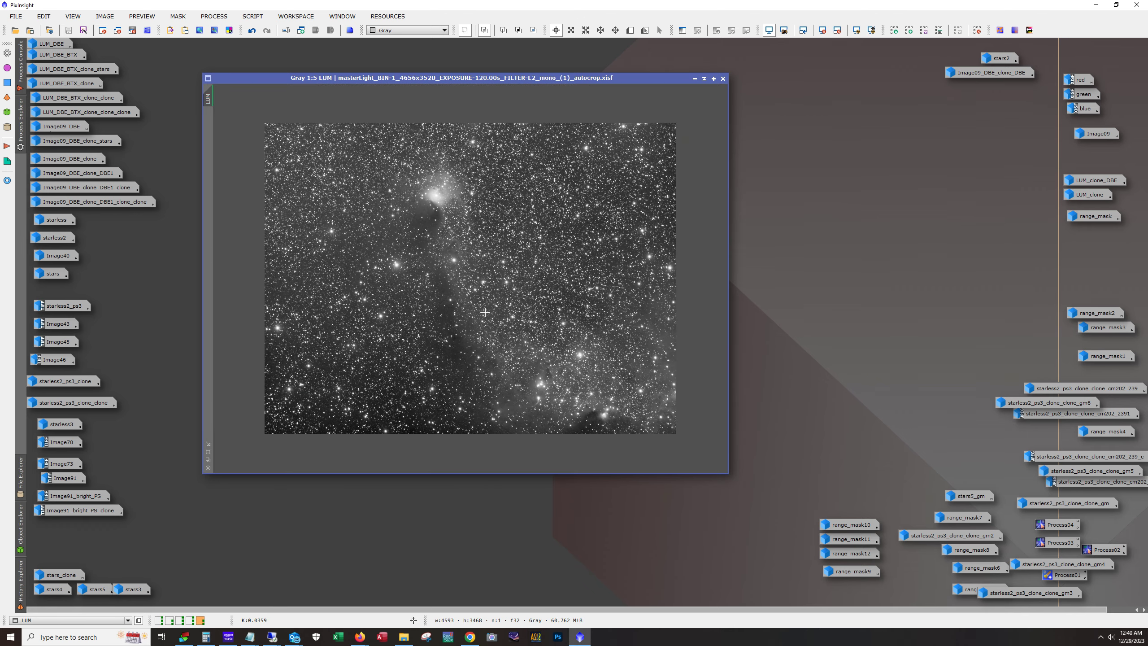
pyautogui.scroll(1, 484, 312)
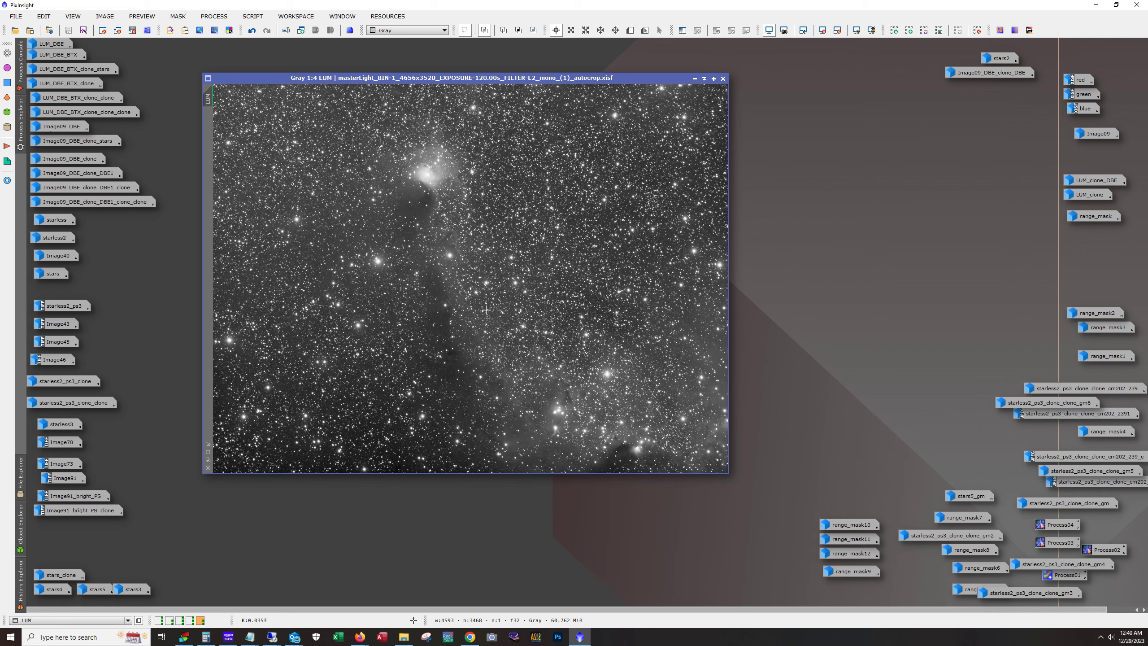
pyautogui.click(694, 78)
# - Open the red, green and blue master frames to review them, then minimize all three
pyautogui.doubleClick(1080, 81)
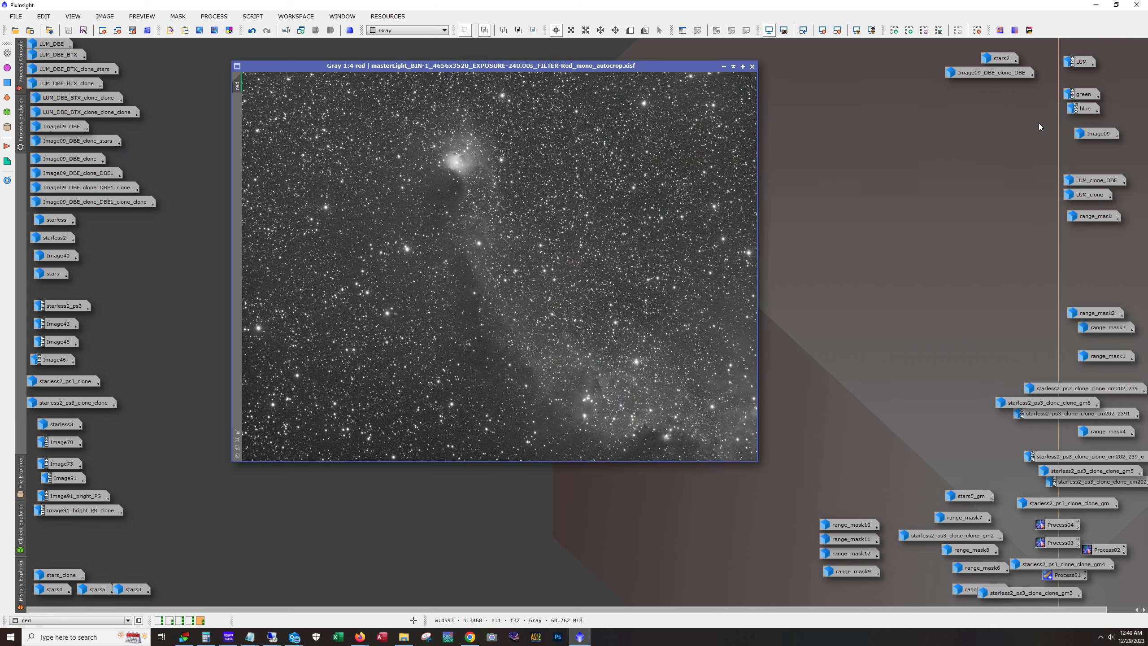
pyautogui.doubleClick(1077, 95)
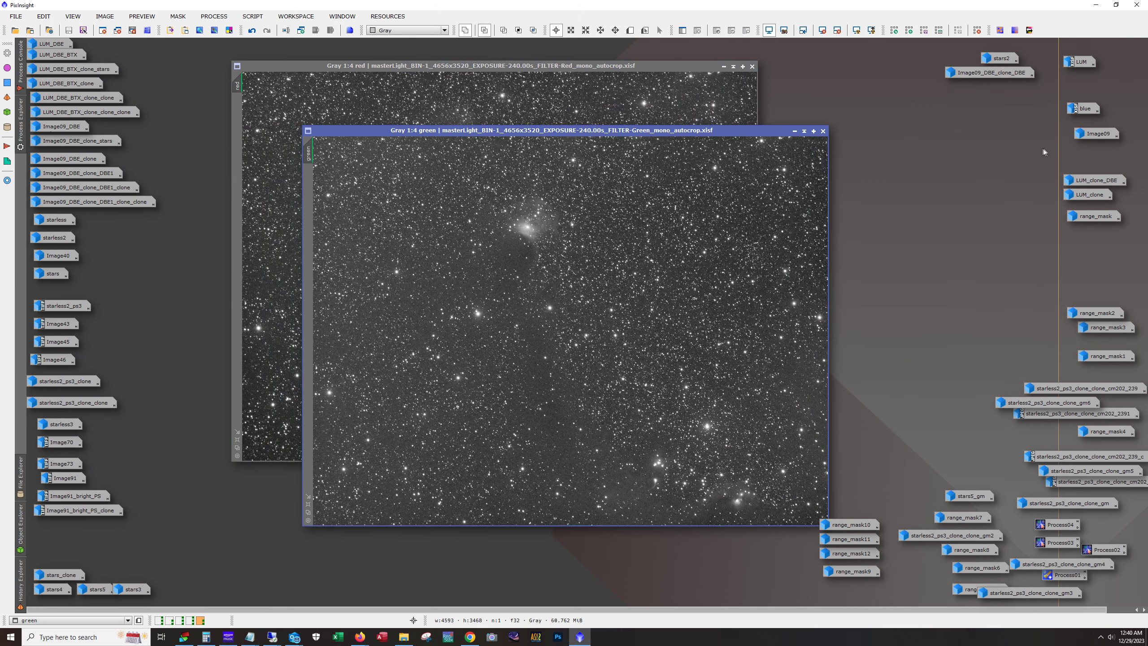
pyautogui.doubleClick(1083, 108)
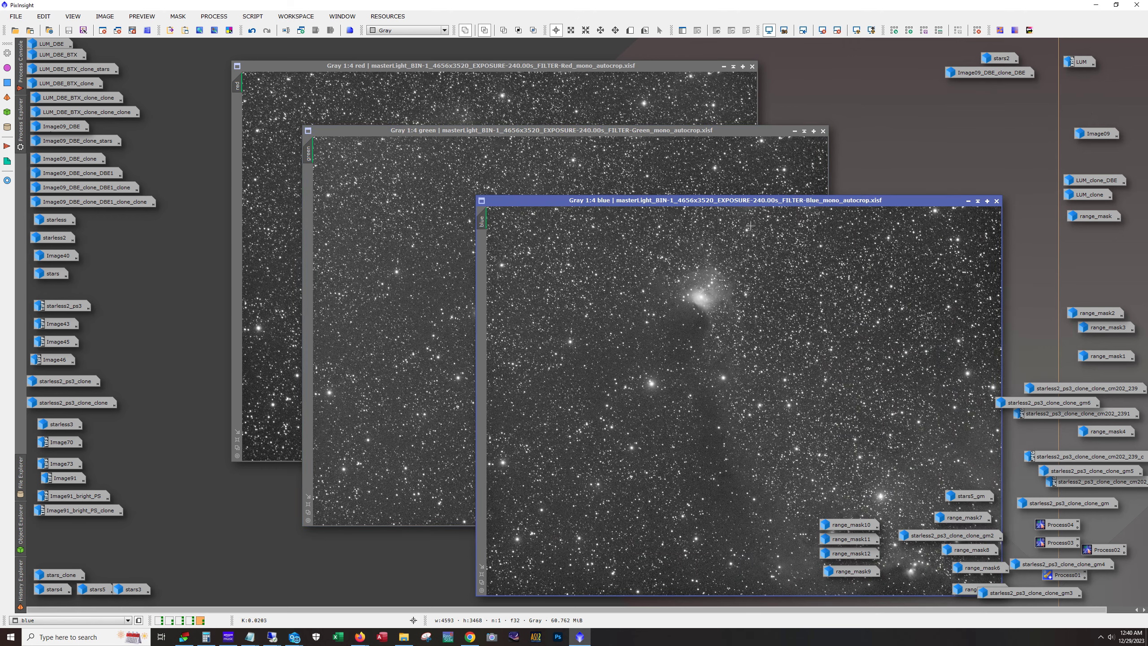
pyautogui.moveTo(739, 203); pyautogui.dragTo(486, 186)
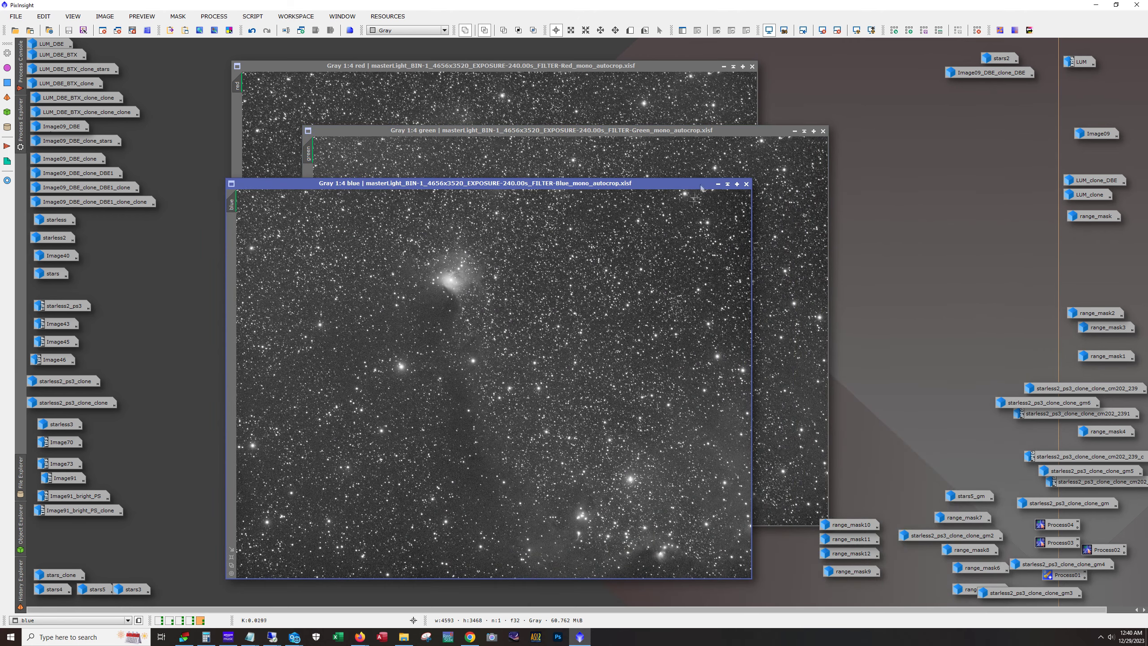
pyautogui.click(715, 185)
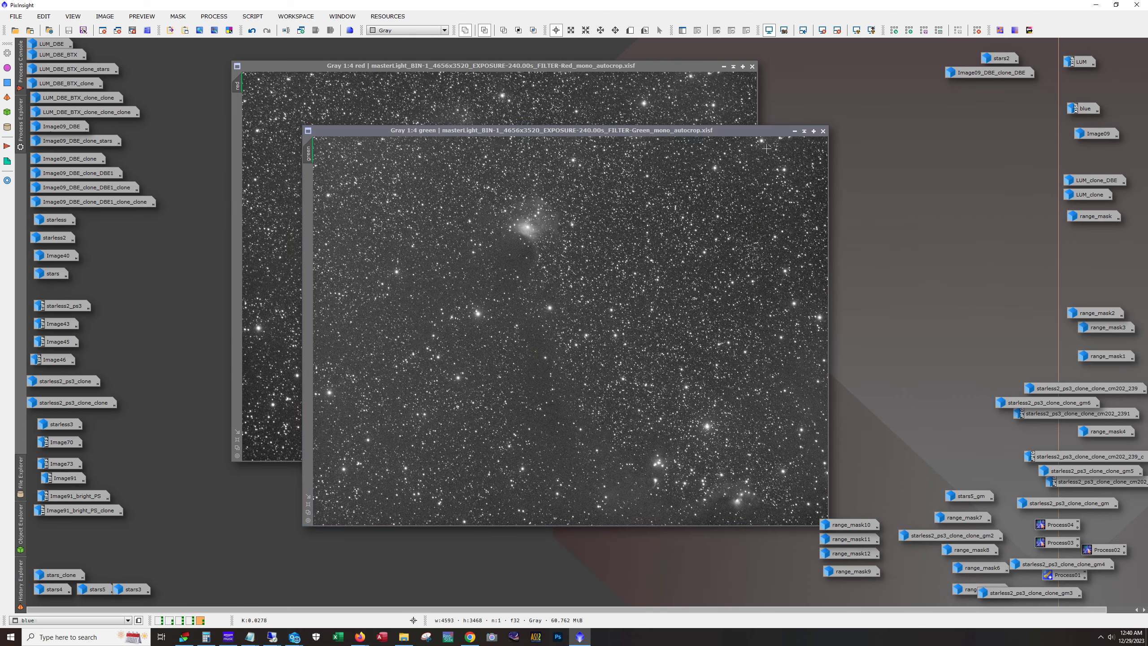
pyautogui.click(794, 131)
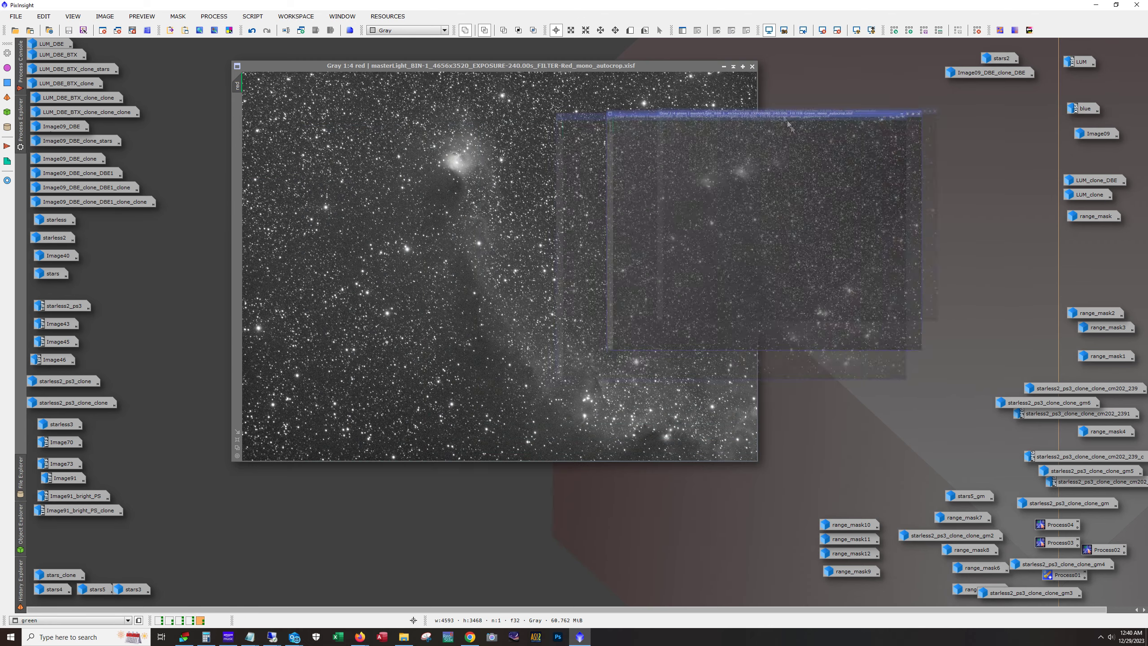
pyautogui.click(723, 66)
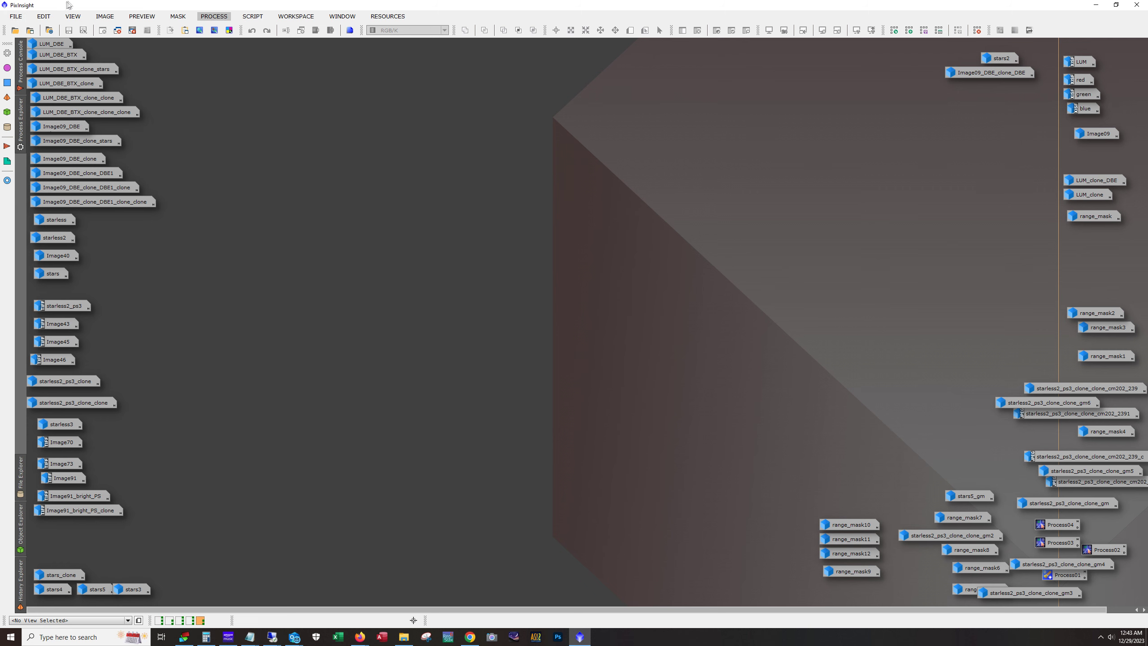
# - Compare LUM_DBE side by side with the LUM master, then minimize LUM
pyautogui.doubleClick(47, 44)
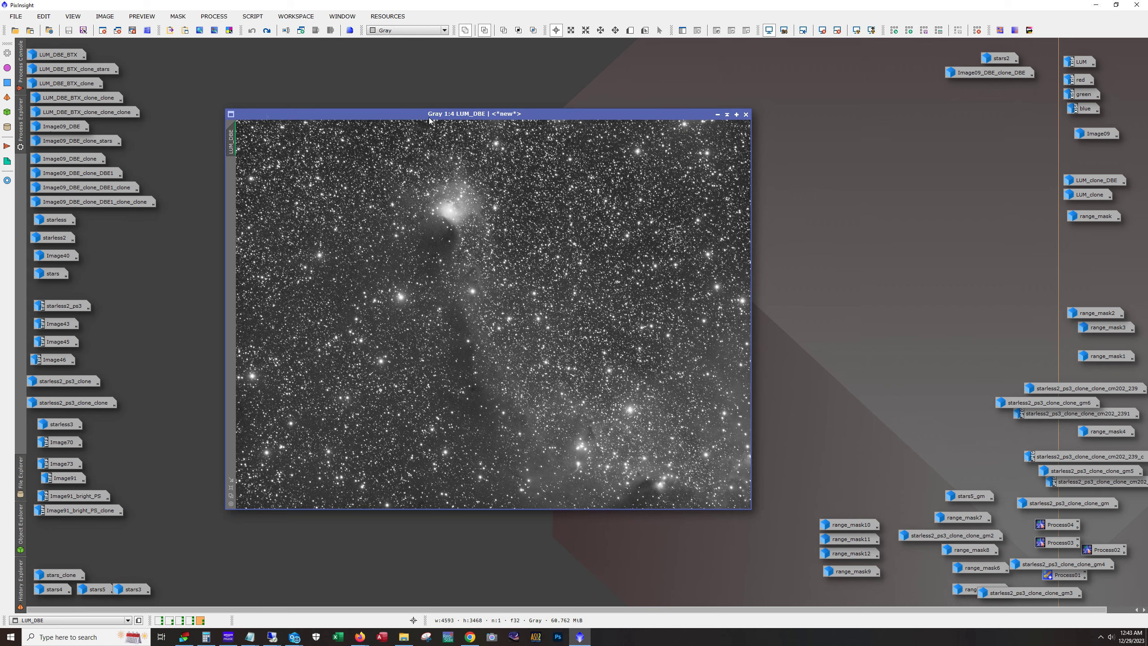
pyautogui.moveTo(429, 116); pyautogui.dragTo(426, 83)
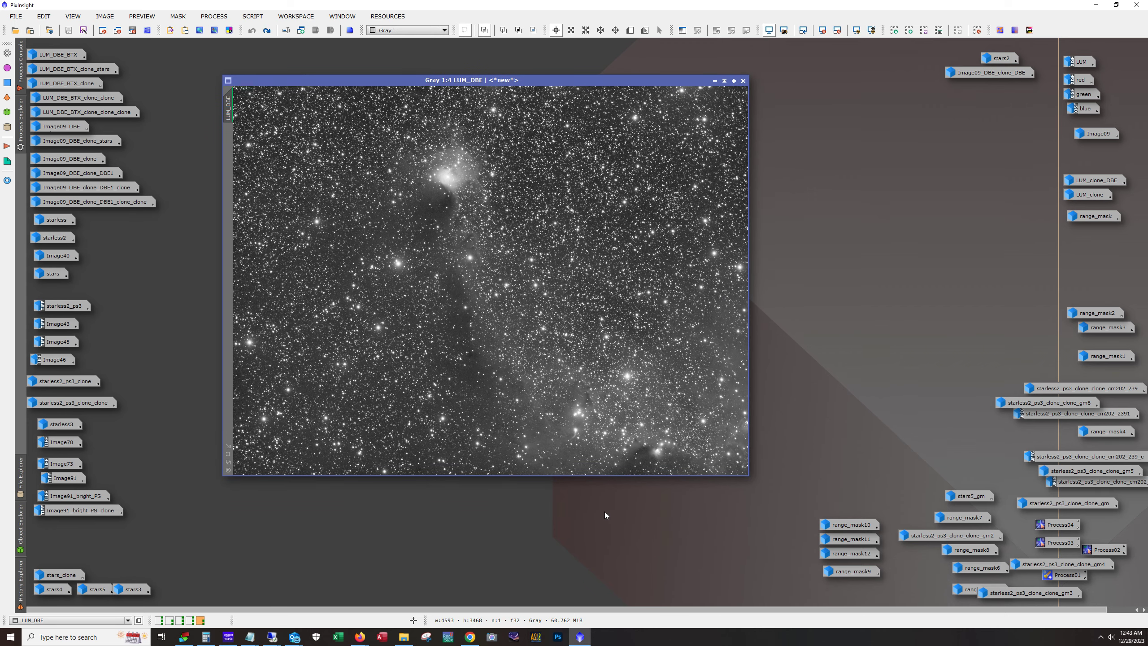
pyautogui.doubleClick(1072, 63)
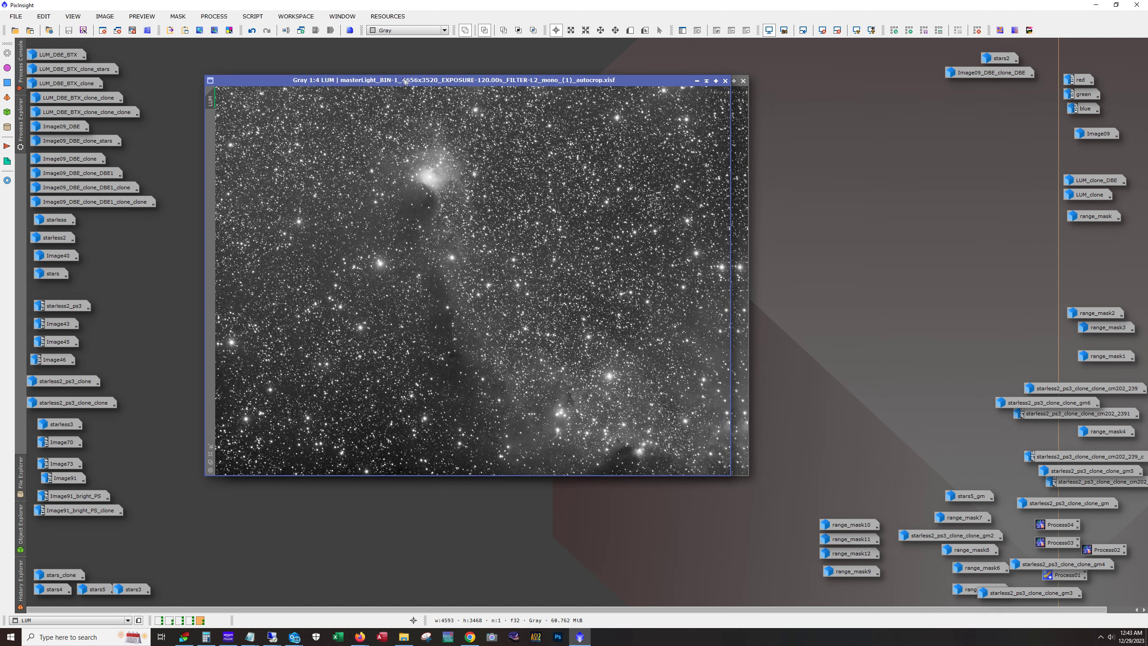
pyautogui.moveTo(403, 78); pyautogui.dragTo(718, 73)
pyautogui.moveTo(452, 80); pyautogui.dragTo(358, 74)
pyautogui.click(722, 444)
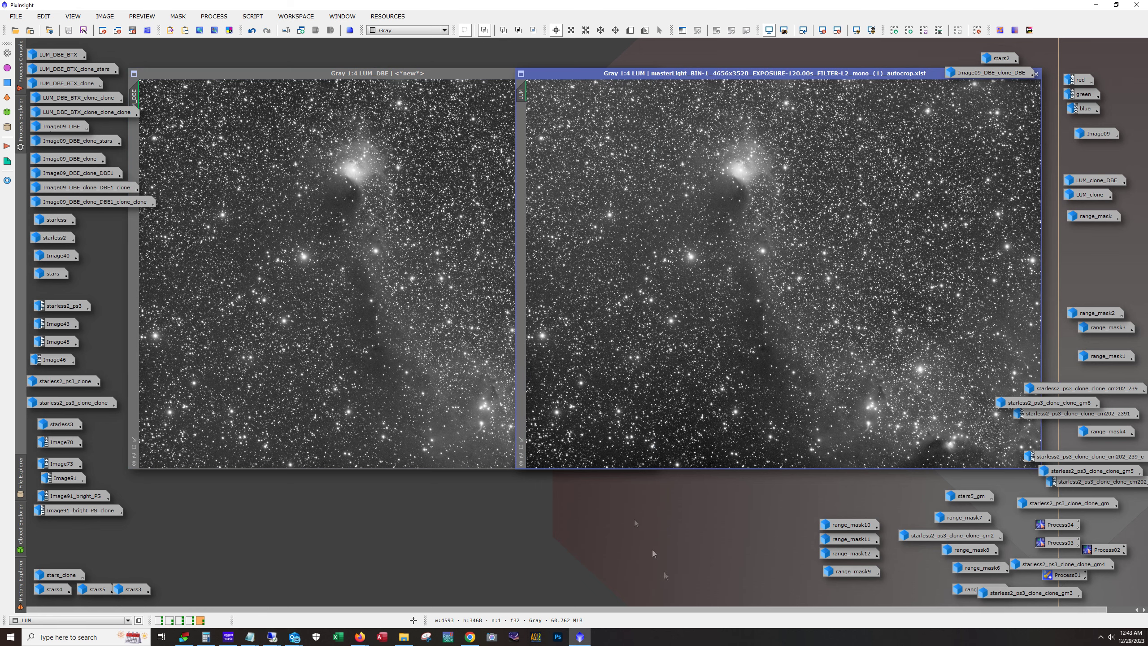
pyautogui.click(509, 351)
pyautogui.click(626, 315)
pyautogui.click(507, 312)
pyautogui.moveTo(977, 71); pyautogui.dragTo(940, 116)
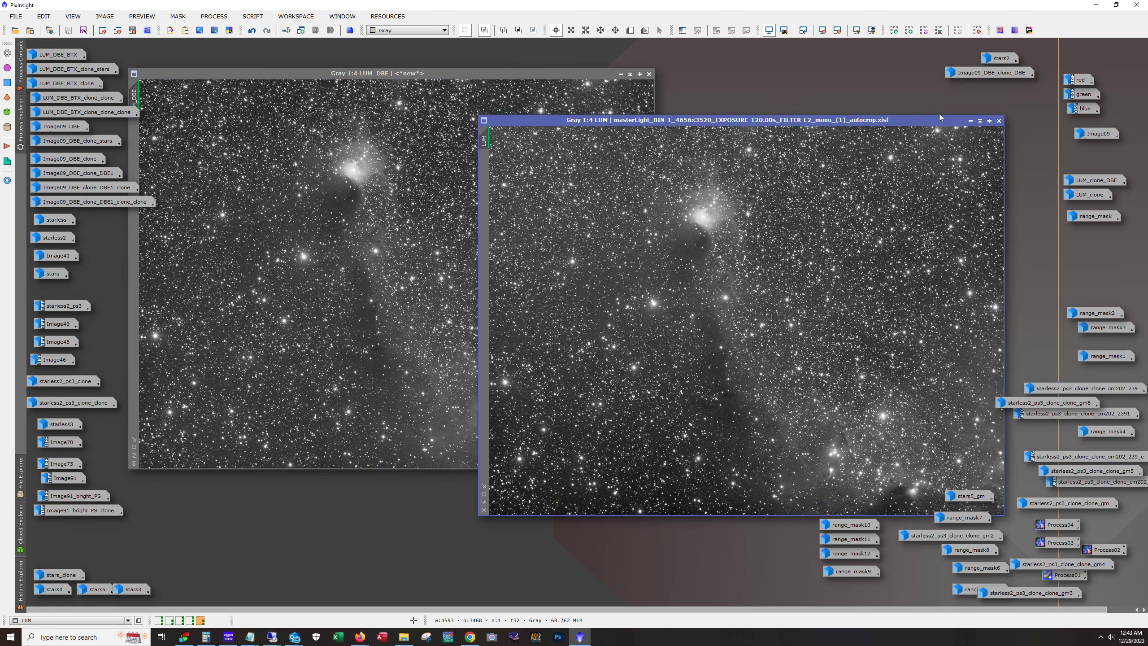
pyautogui.click(968, 120)
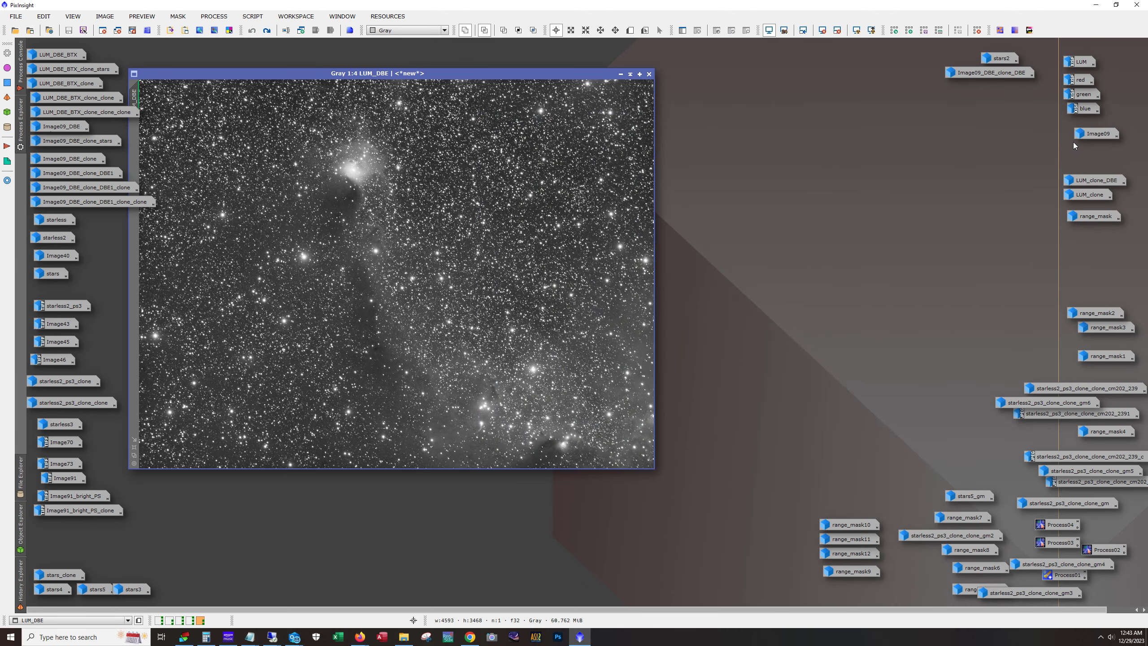
# - Open LUM_clone_DBE and LUM_clone, and check LUM_clone with and without star removal
pyautogui.doubleClick(1076, 180)
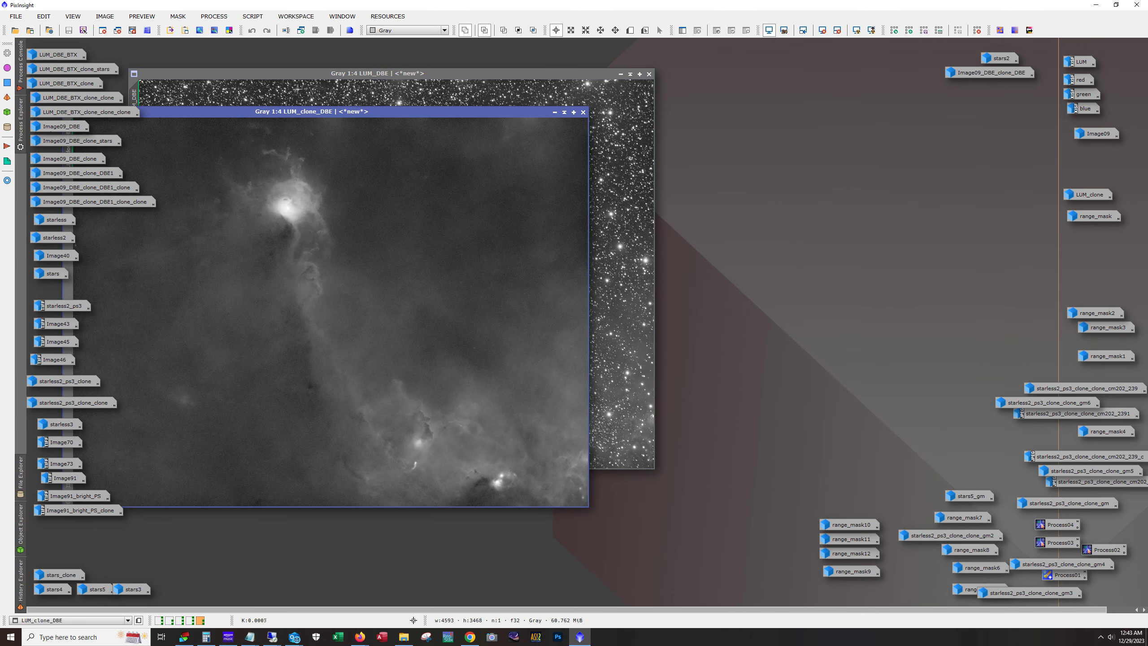
pyautogui.moveTo(300, 117); pyautogui.dragTo(675, 115)
pyautogui.doubleClick(1082, 196)
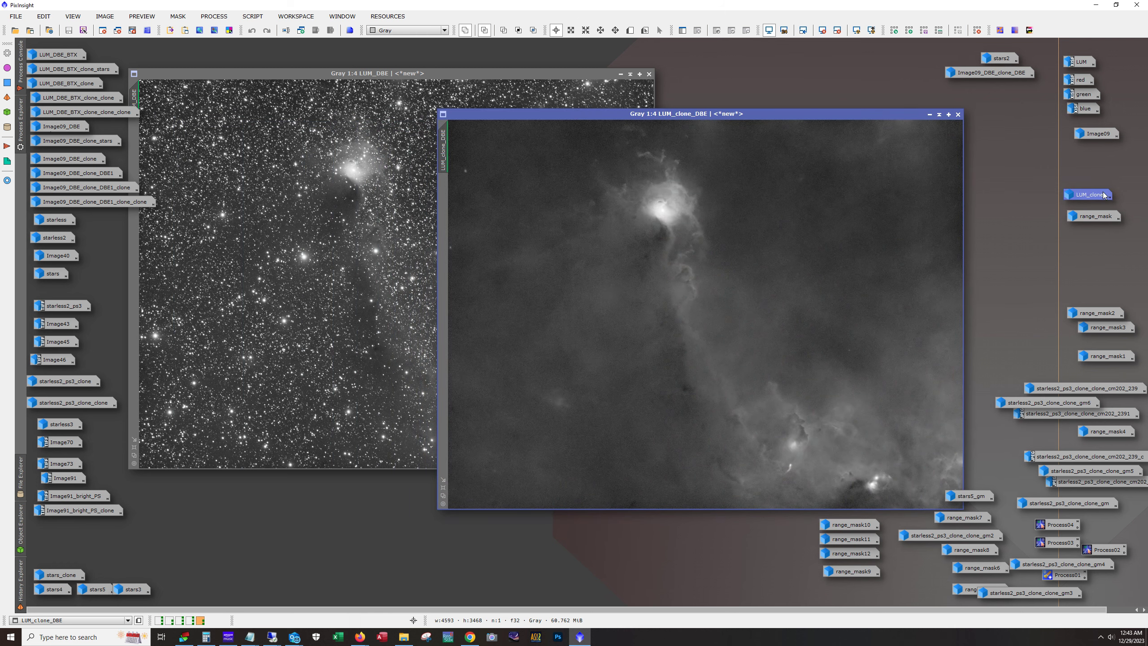
pyautogui.moveTo(380, 65); pyautogui.dragTo(509, 123)
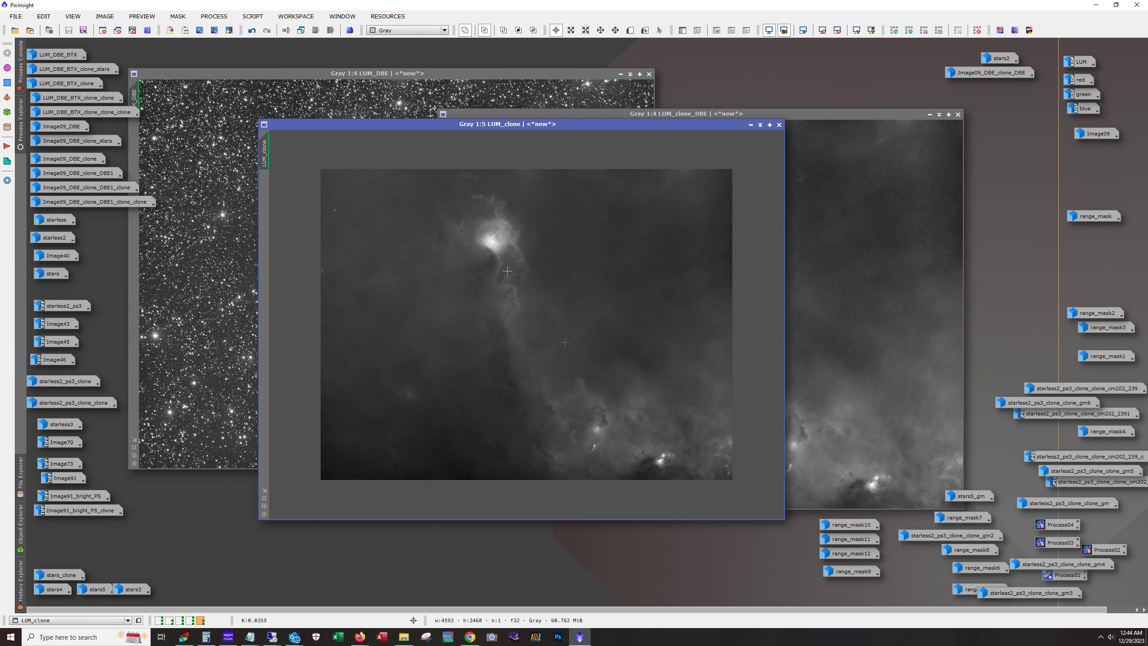
pyautogui.click(252, 31)
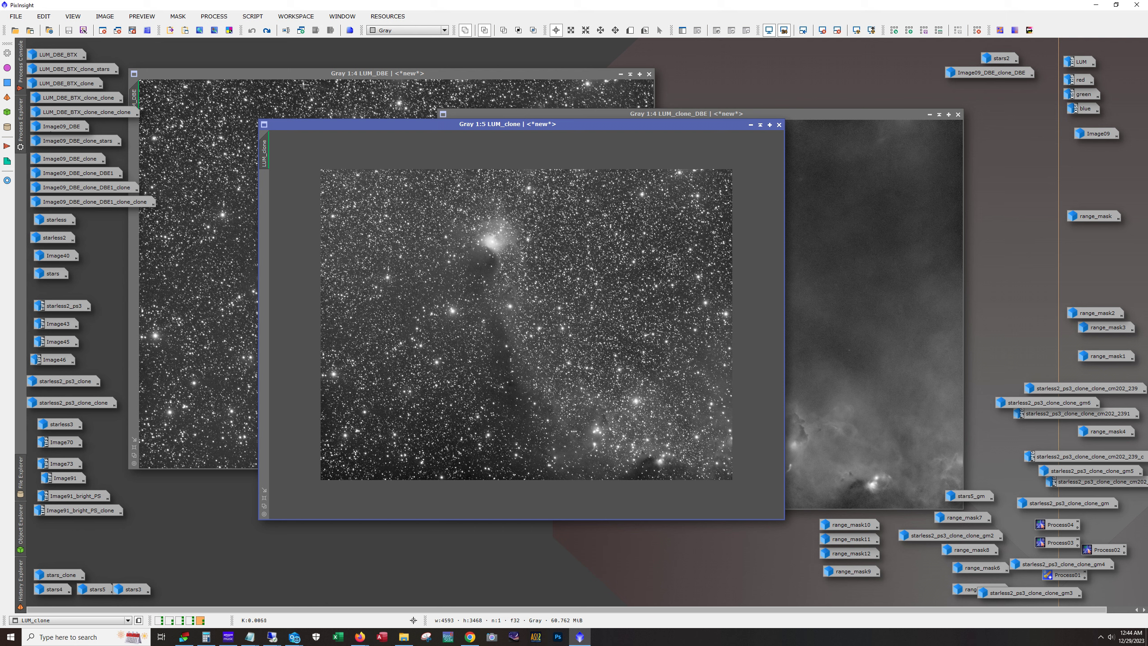
pyautogui.click(267, 30)
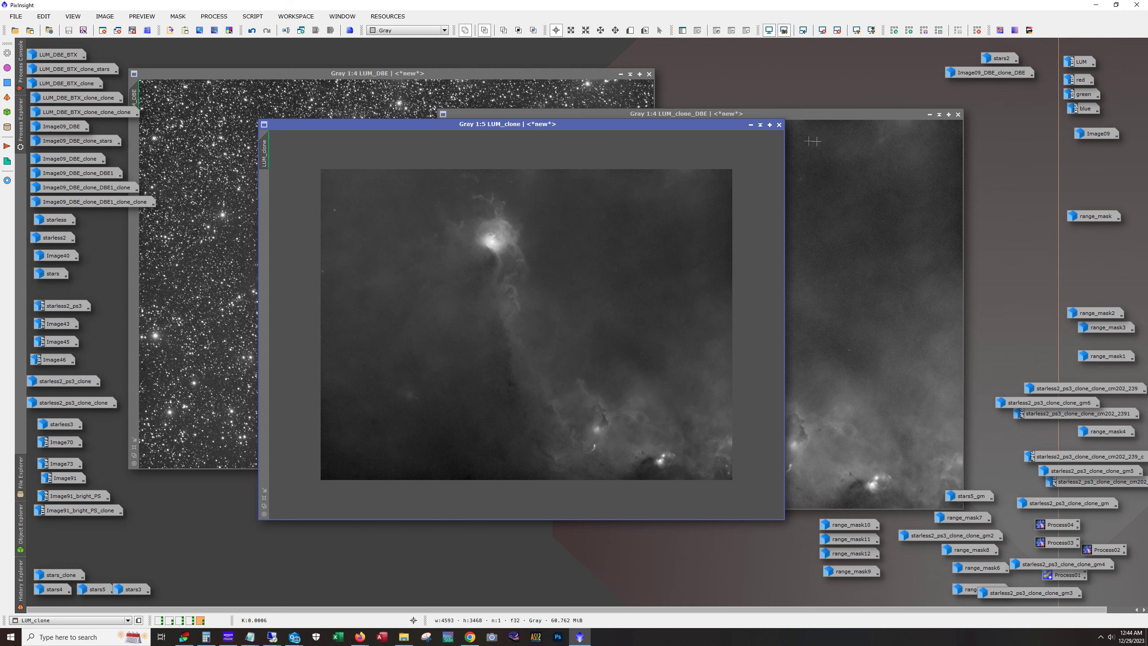
# - Flip between starless LUM_clone and LUM_clone_DBE to compare, then minimize both
pyautogui.moveTo(779, 114); pyautogui.dragTo(744, 90)
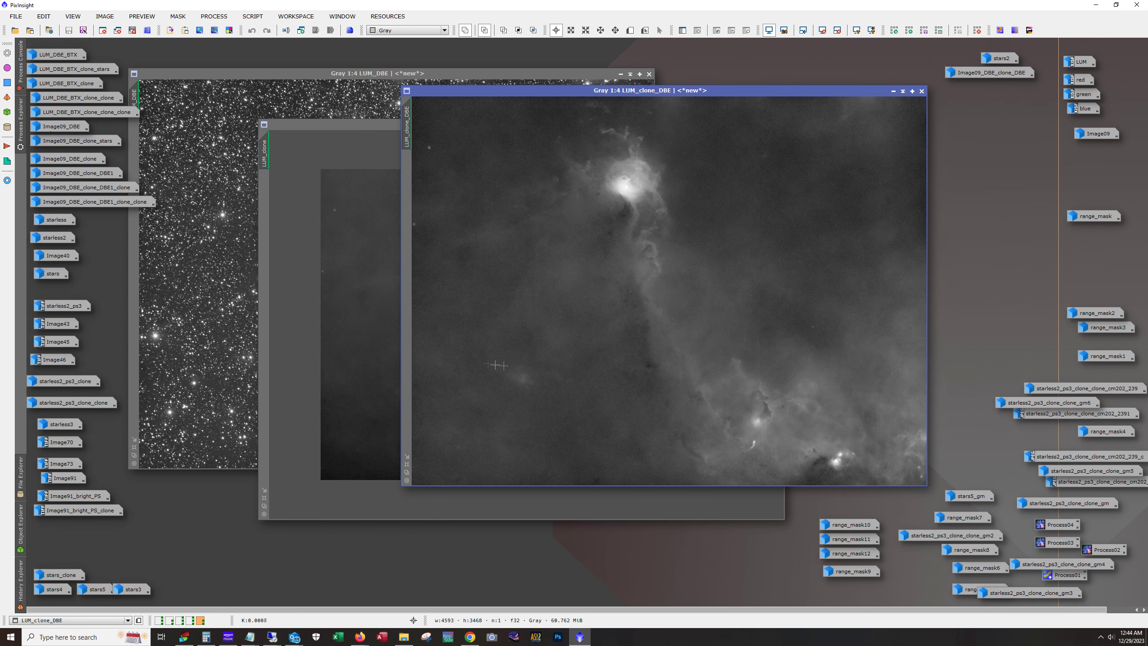
pyautogui.click(377, 355)
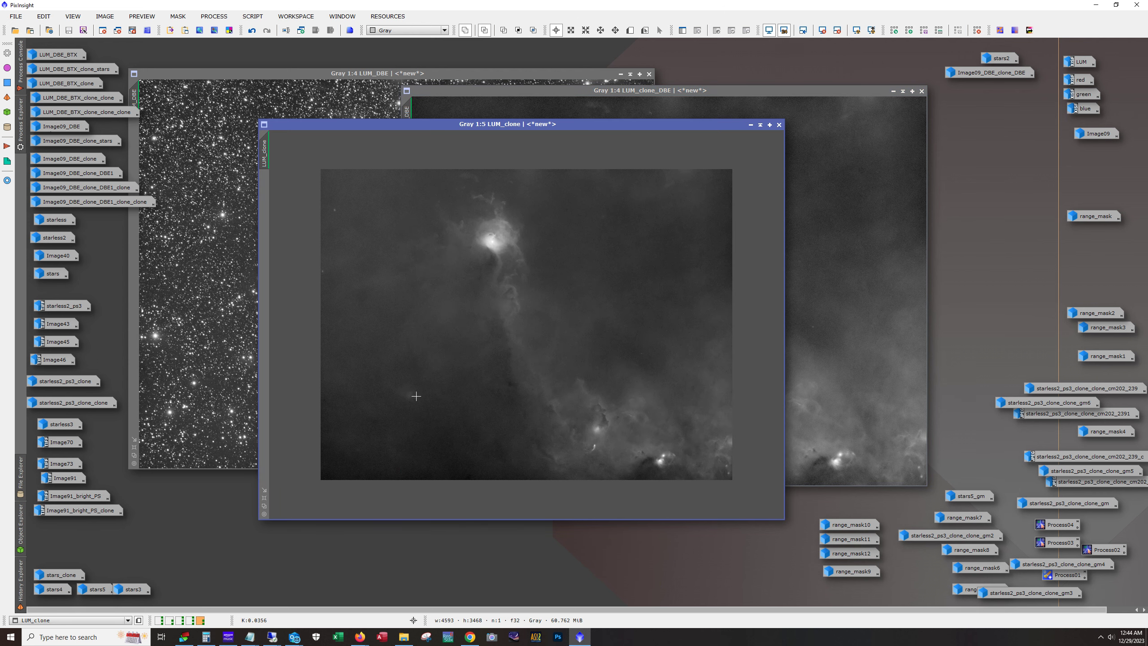
pyautogui.click(853, 345)
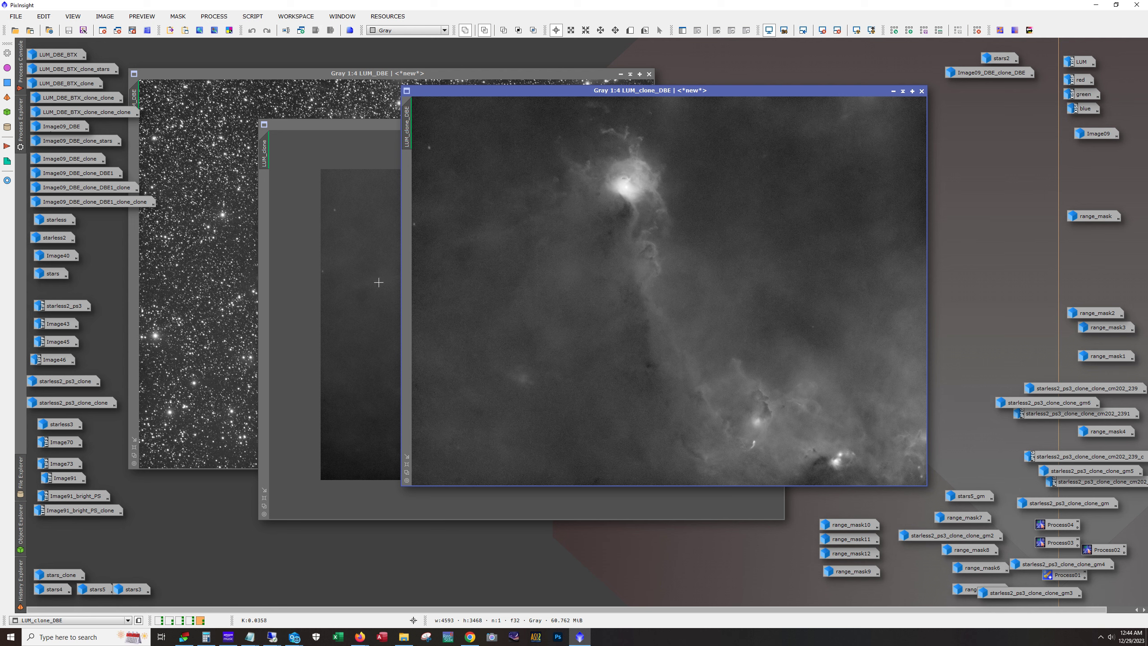
pyautogui.click(390, 266)
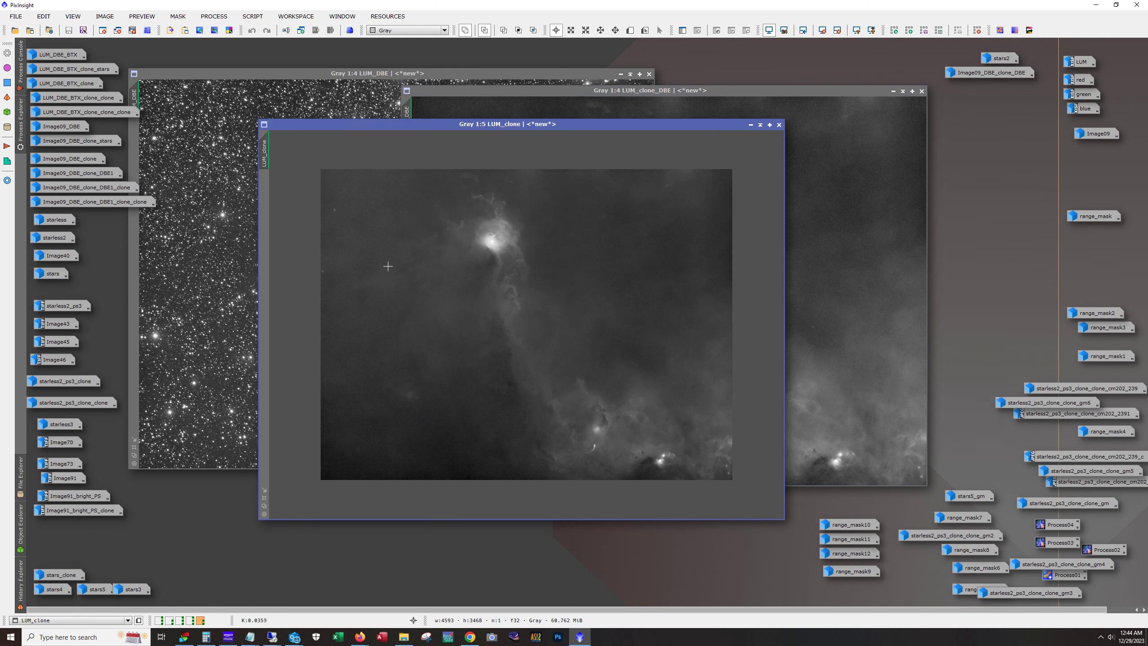
pyautogui.click(790, 316)
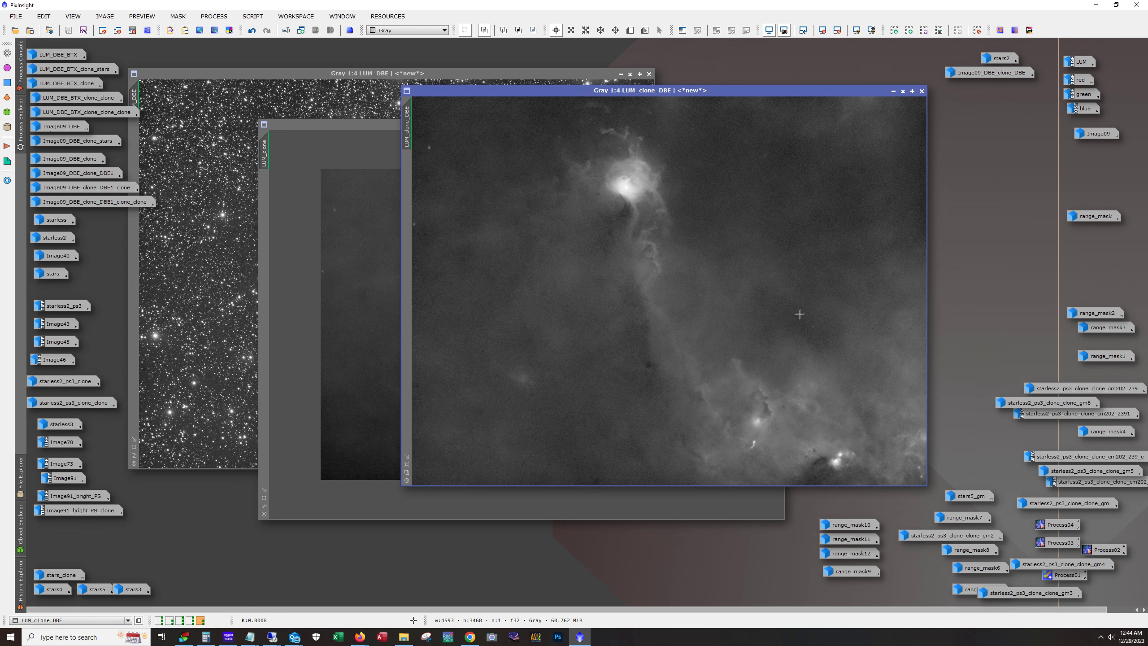
pyautogui.click(893, 91)
pyautogui.click(750, 125)
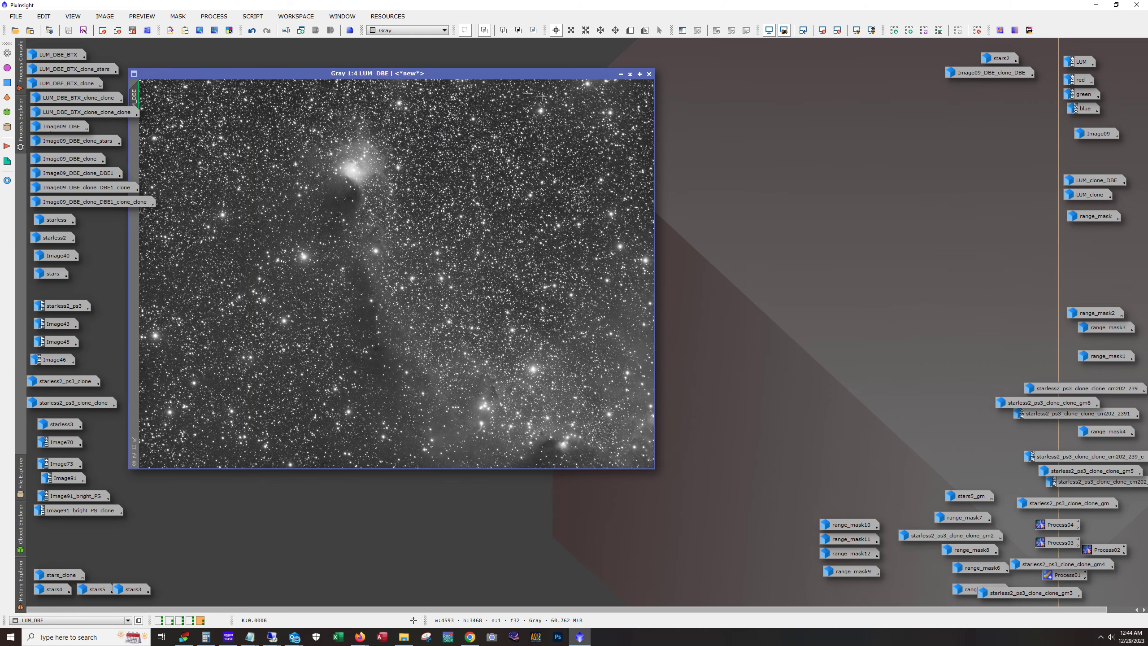
# - Move LUM_DBE right and compare it zoomed in with and without the nebulosity-brightening step
pyautogui.moveTo(505, 74); pyautogui.dragTo(575, 72)
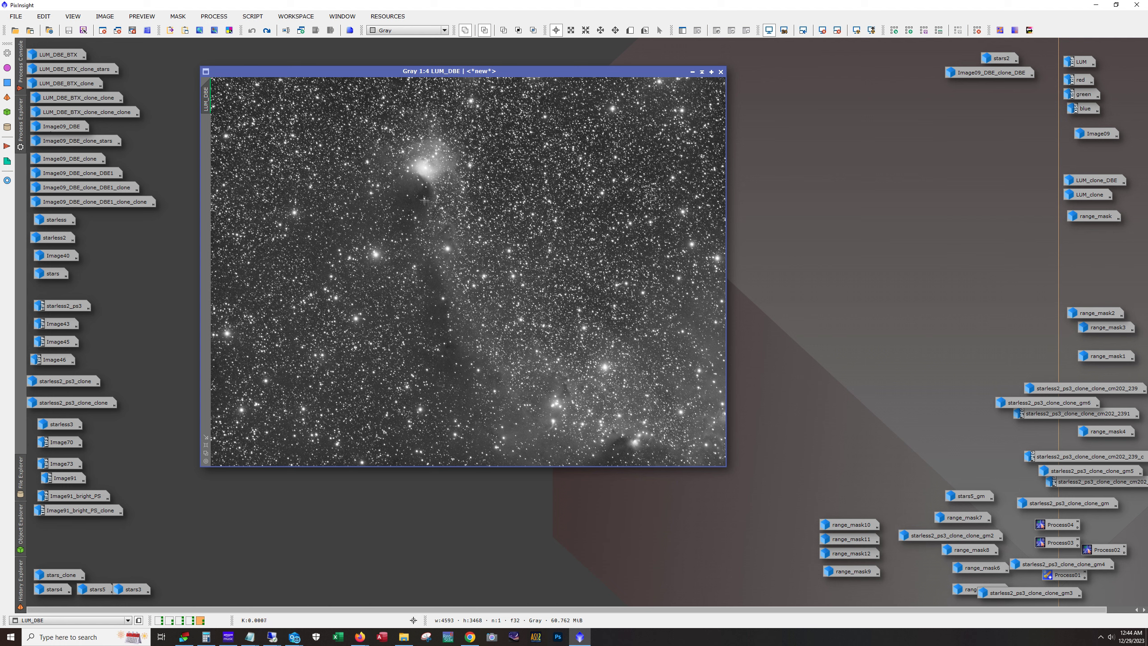
pyautogui.click(267, 31)
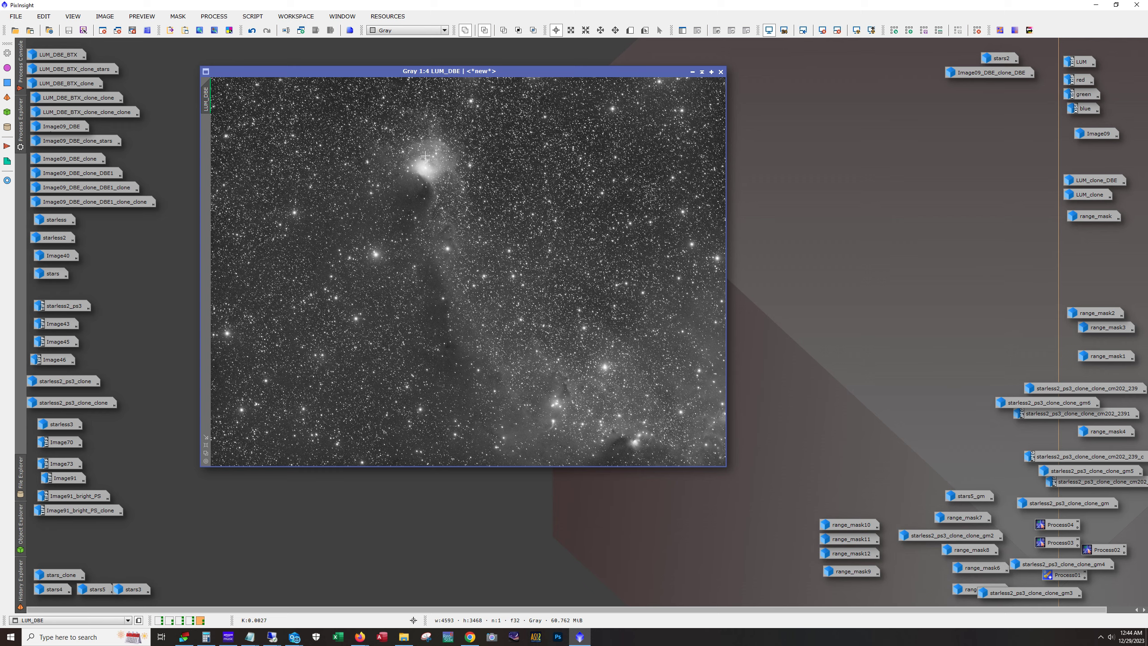
pyautogui.scroll(3, 424, 155)
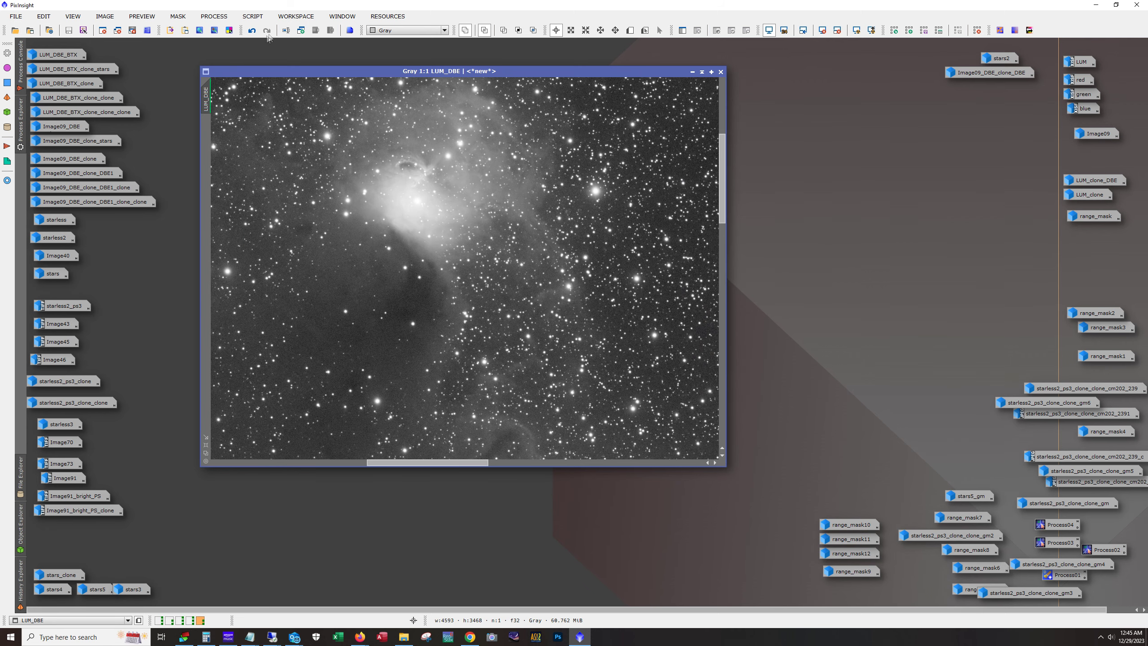
pyautogui.click(252, 32)
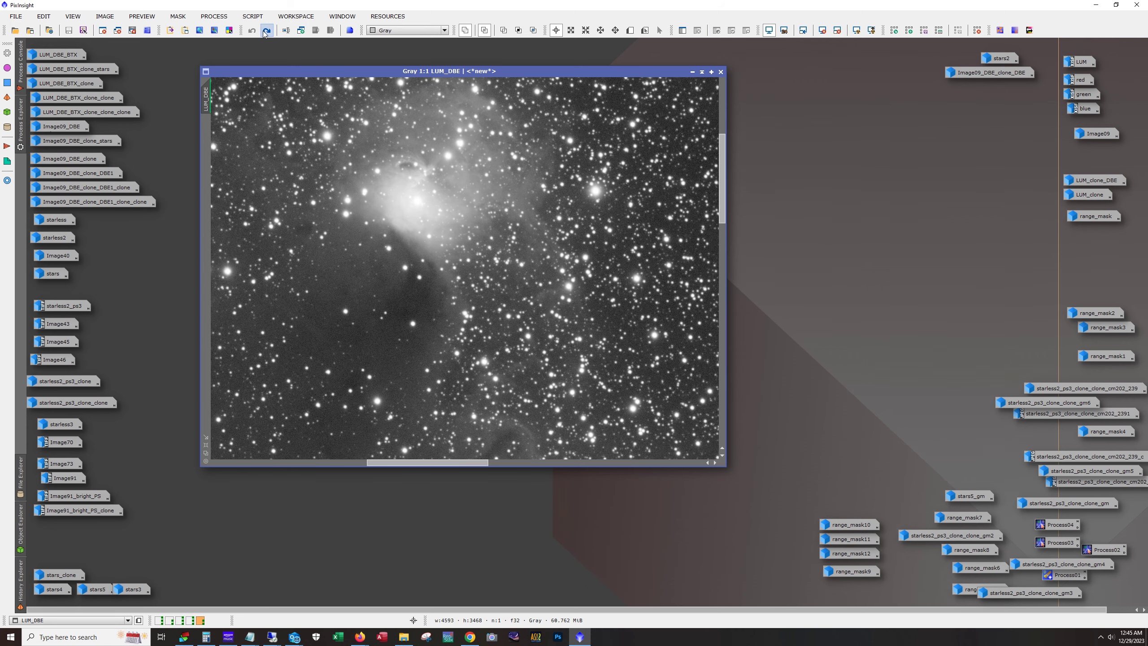
pyautogui.click(267, 31)
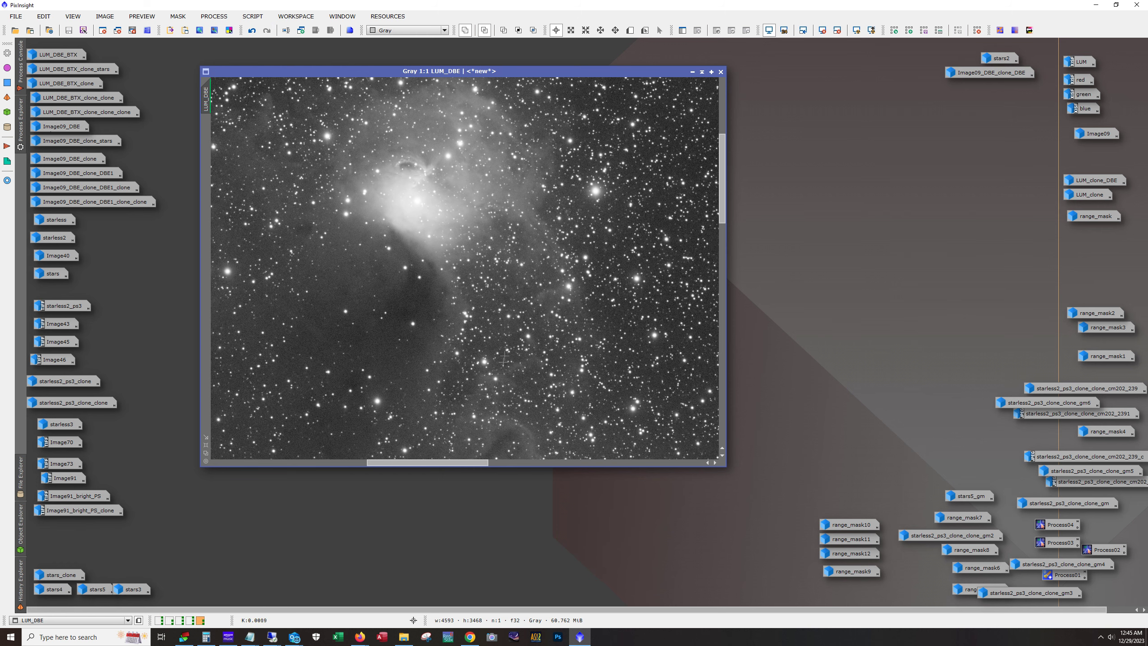
pyautogui.moveTo(454, 463); pyautogui.dragTo(431, 464)
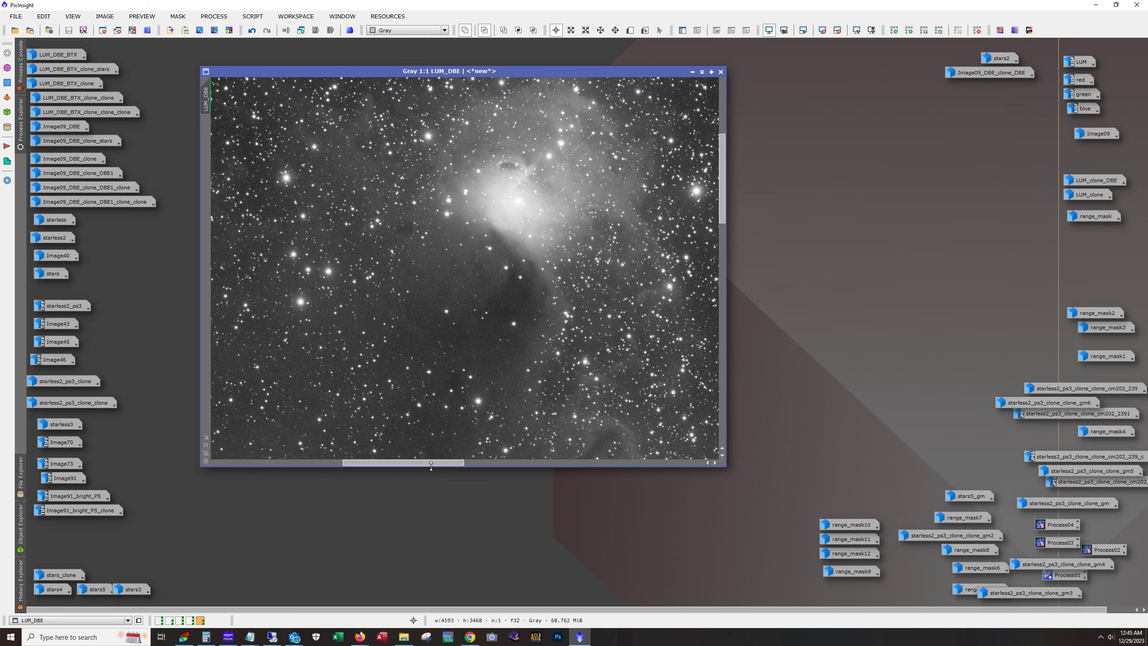
pyautogui.moveTo(722, 221); pyautogui.dragTo(722, 192)
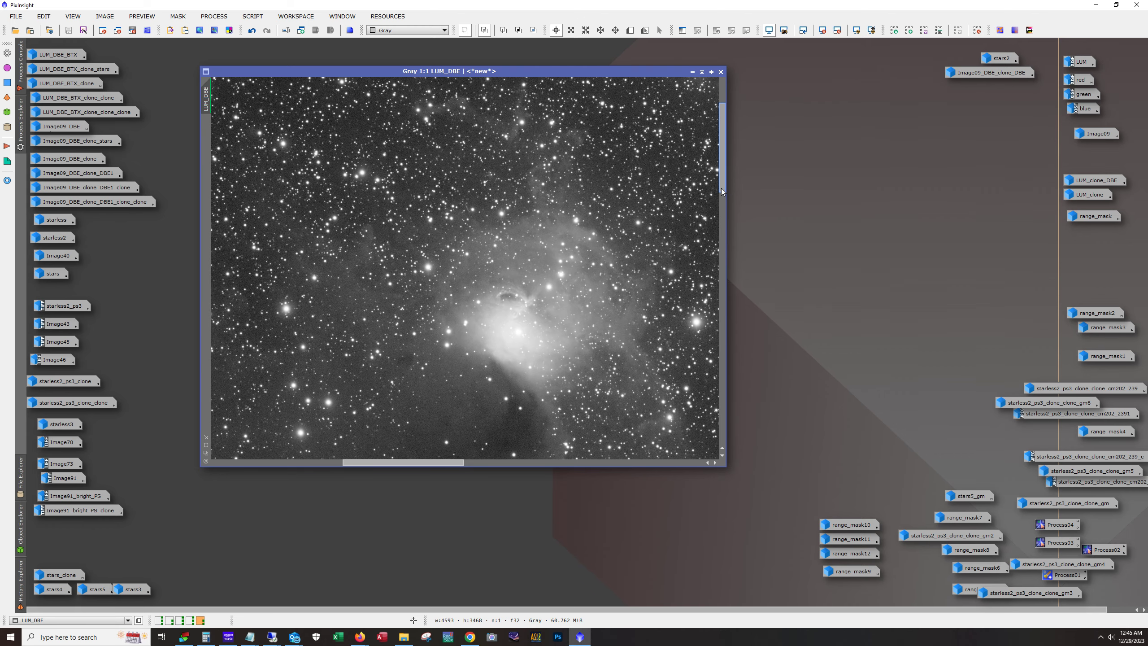
# - Pan across LUM_DBE, comparing it with and without the BlurXTerminator result
pyautogui.click(252, 31)
pyautogui.click(266, 31)
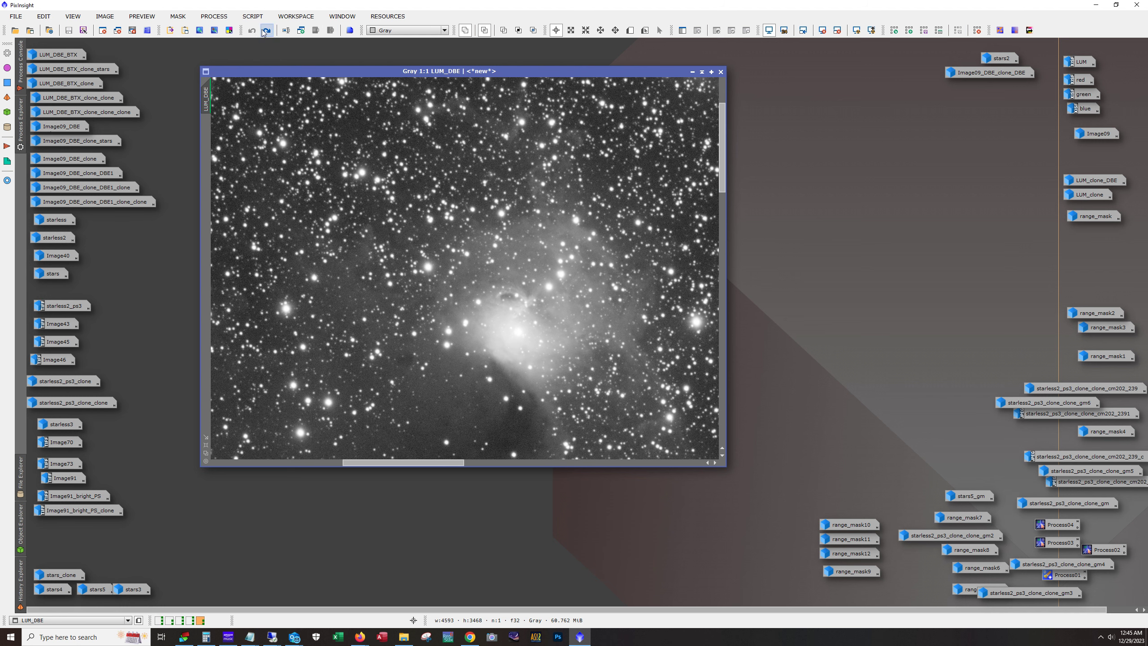
pyautogui.moveTo(382, 463); pyautogui.dragTo(250, 463)
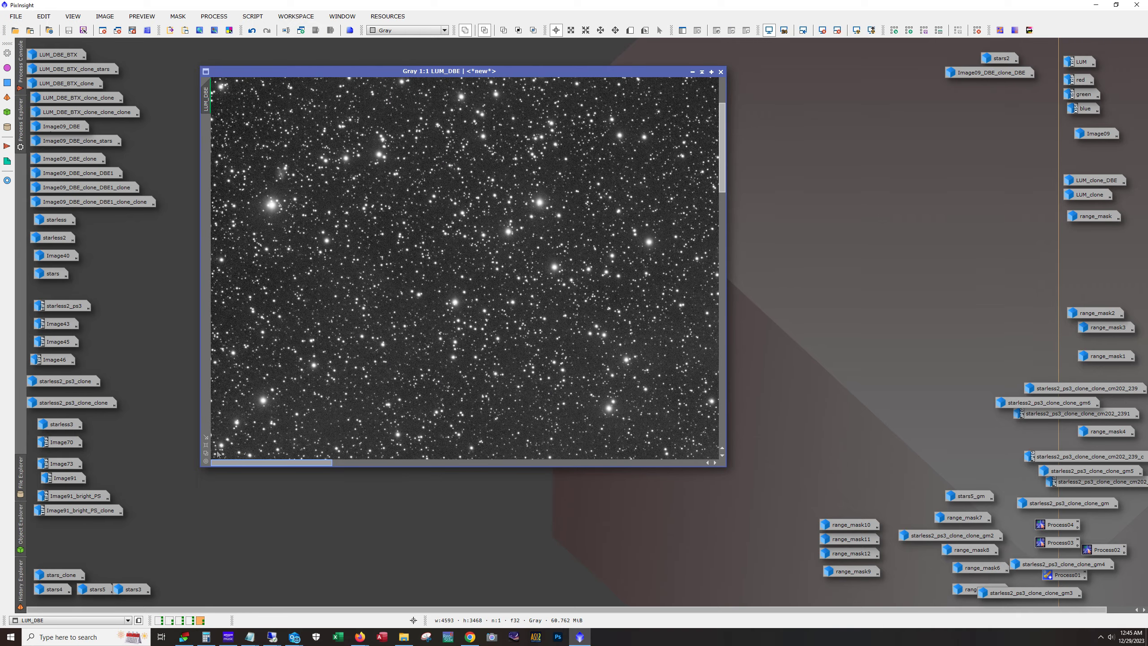
pyautogui.moveTo(722, 185); pyautogui.dragTo(722, 161)
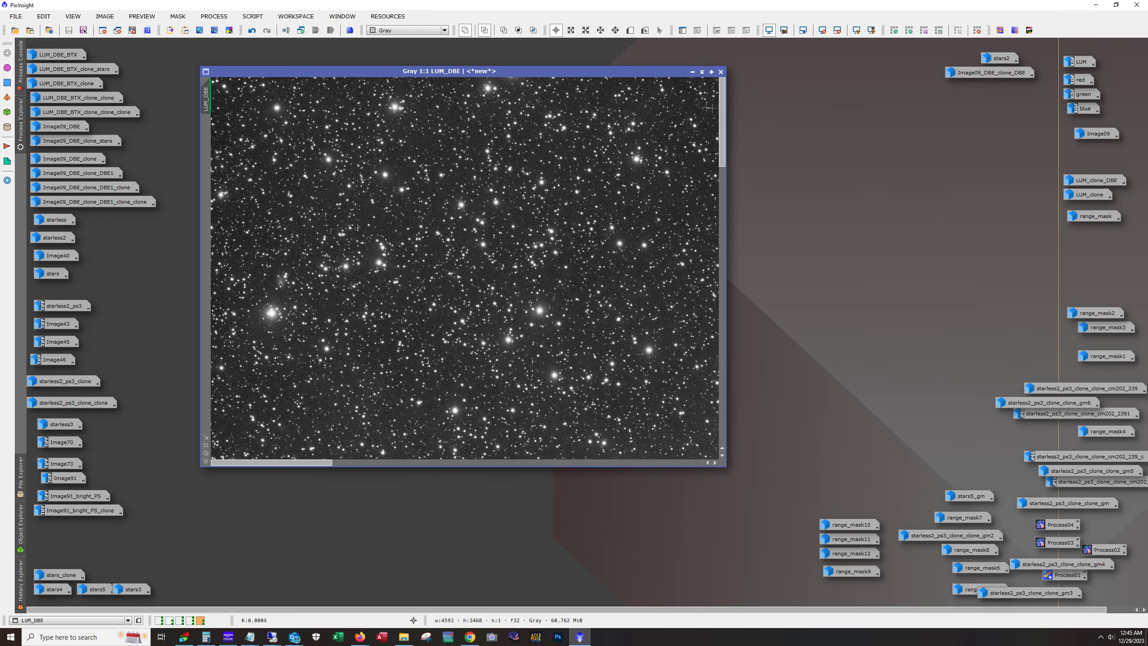
pyautogui.click(254, 32)
pyautogui.click(267, 31)
pyautogui.scroll(1, 361, 165)
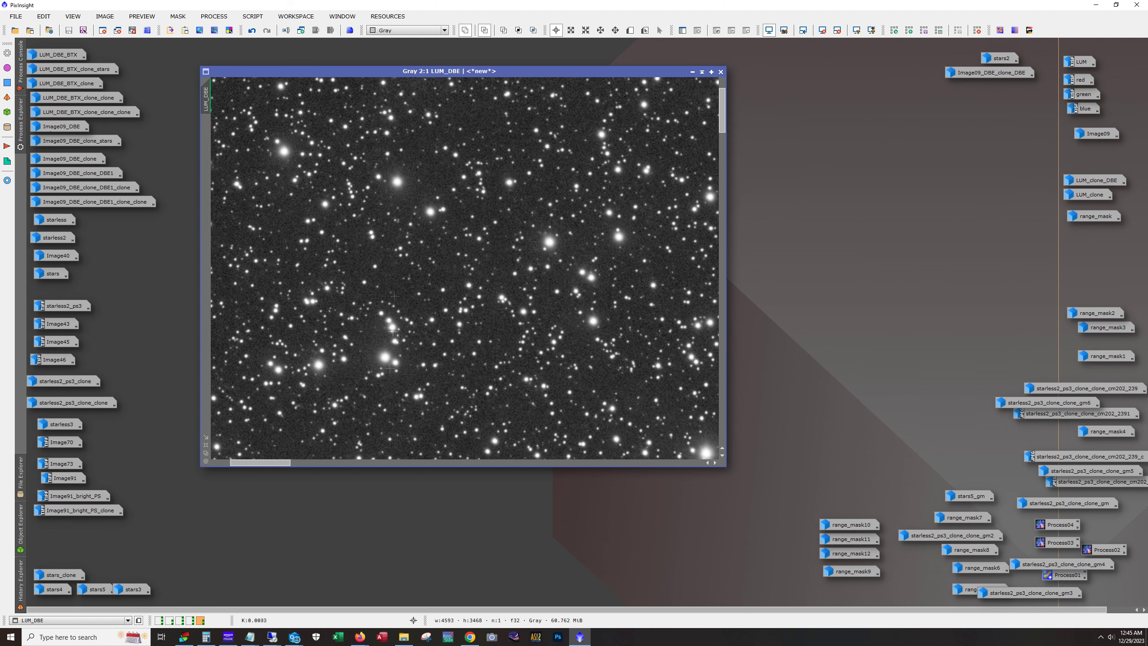
pyautogui.moveTo(287, 466); pyautogui.dragTo(269, 466)
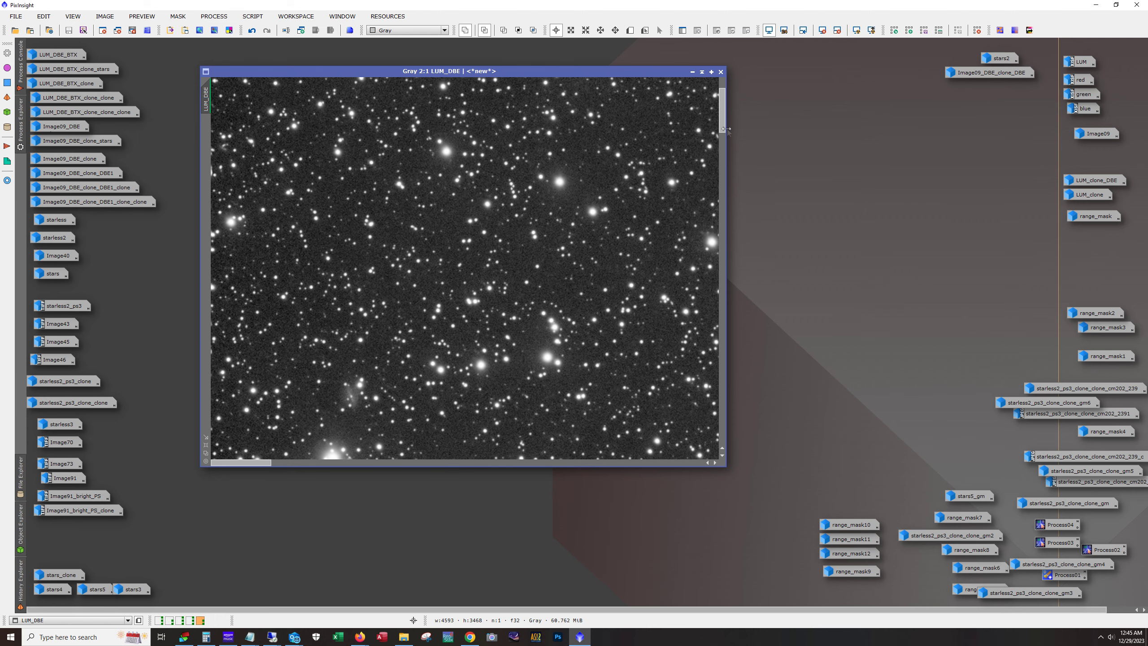
pyautogui.moveTo(724, 130); pyautogui.dragTo(724, 93)
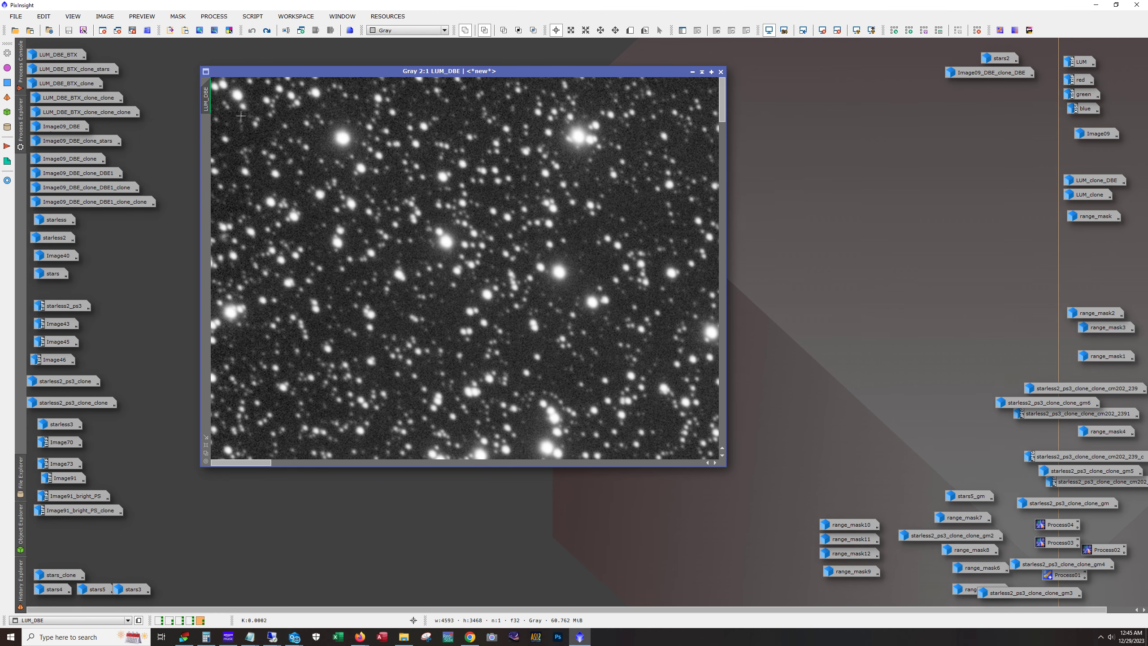
# - Keep the BlurXTerminator version with smaller, sharper stars after a final comparison, then zoom out
pyautogui.click(267, 31)
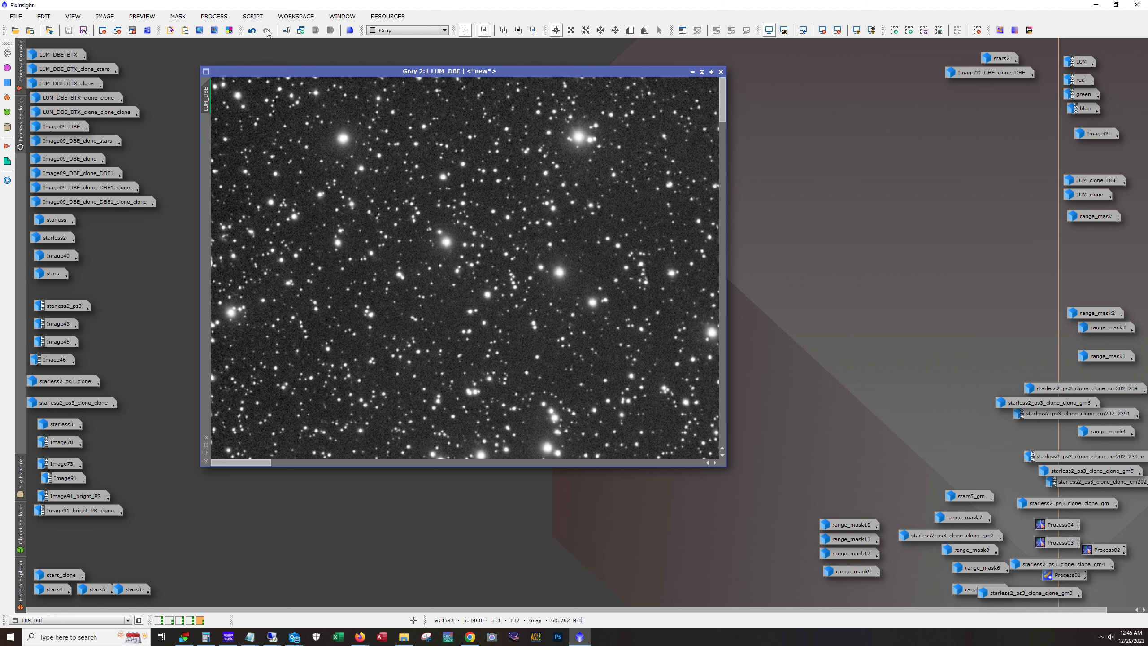
pyautogui.click(251, 30)
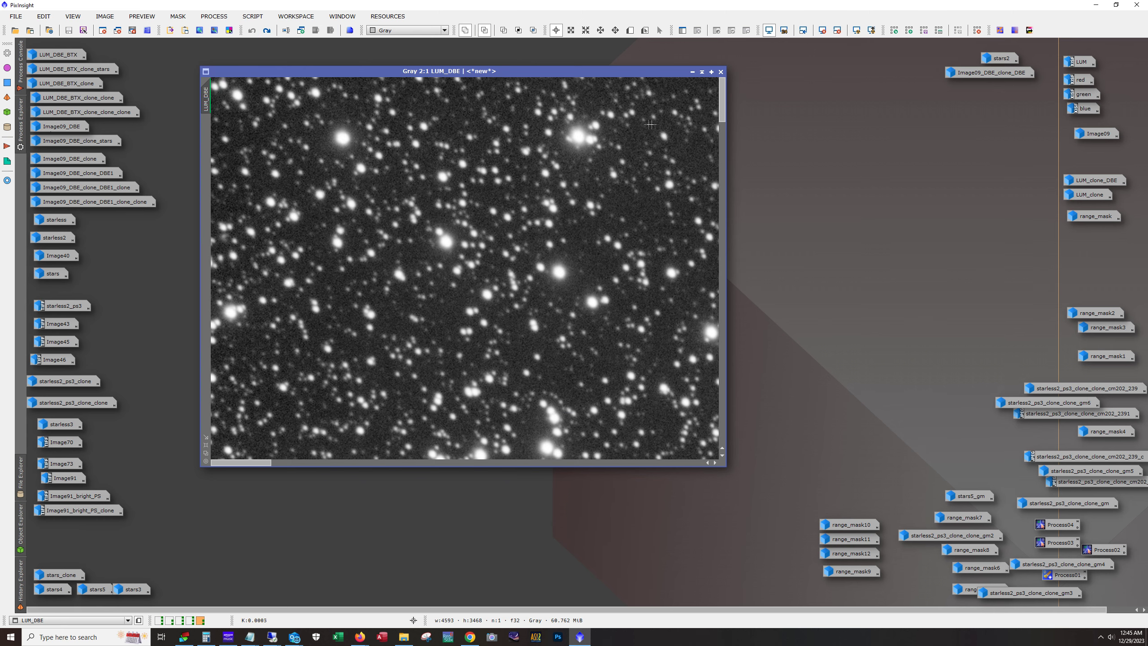
pyautogui.click(267, 31)
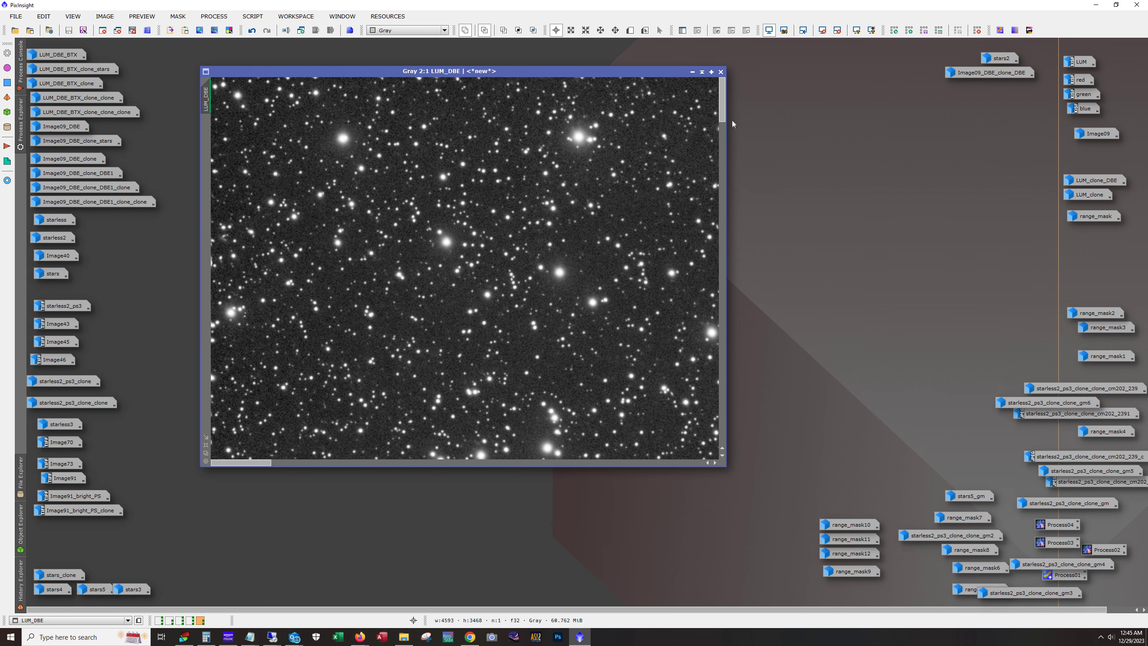
pyautogui.moveTo(722, 111); pyautogui.dragTo(722, 423)
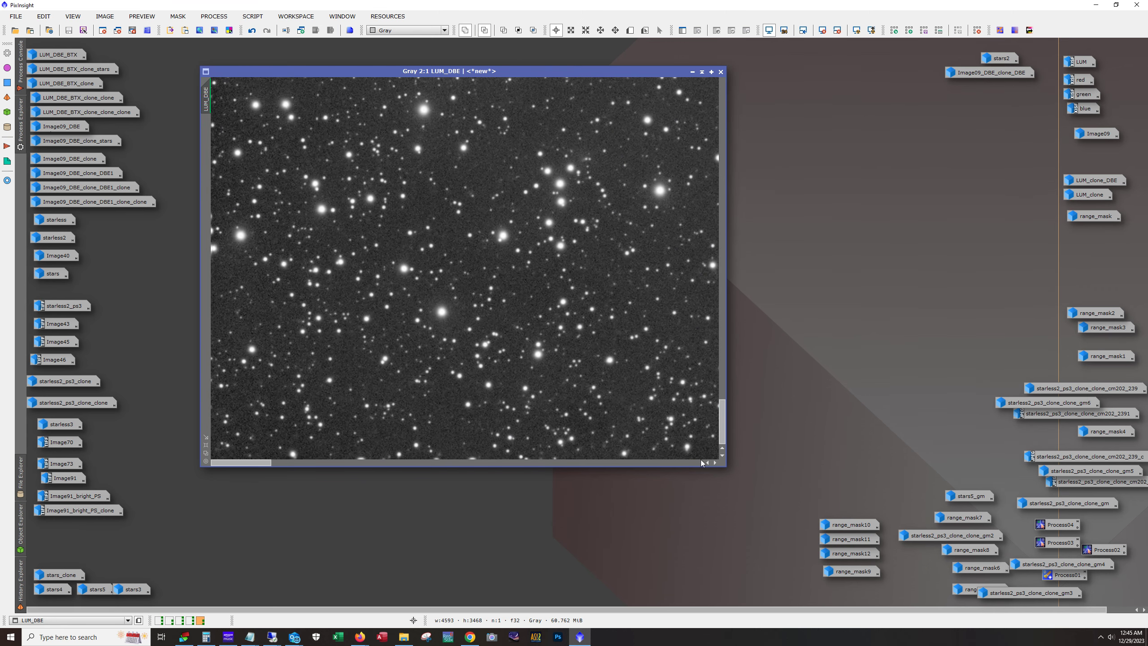
pyautogui.moveTo(261, 463); pyautogui.dragTo(709, 497)
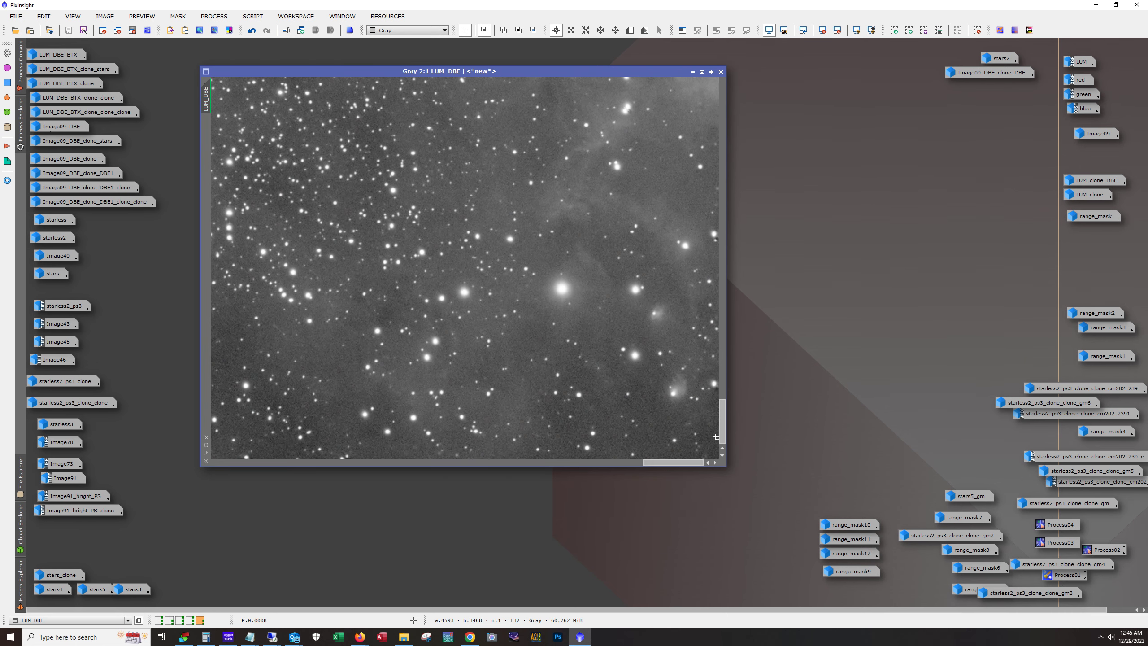
pyautogui.moveTo(721, 434); pyautogui.dragTo(731, 76)
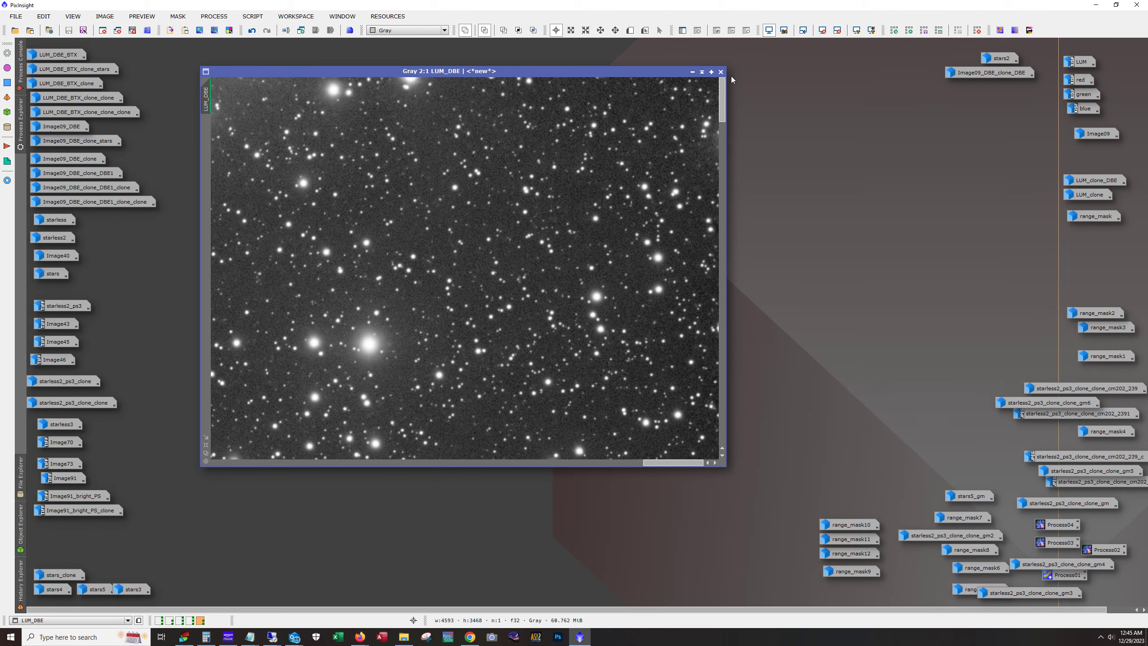
pyautogui.moveTo(673, 462); pyautogui.dragTo(241, 462)
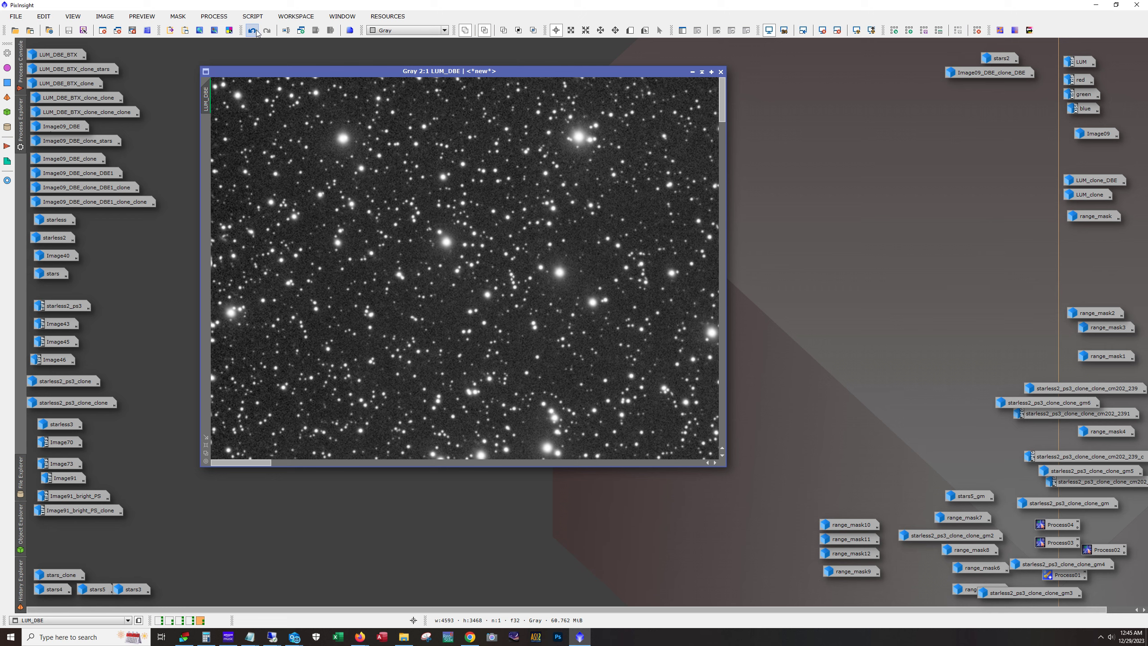
pyautogui.moveTo(247, 463); pyautogui.dragTo(679, 462)
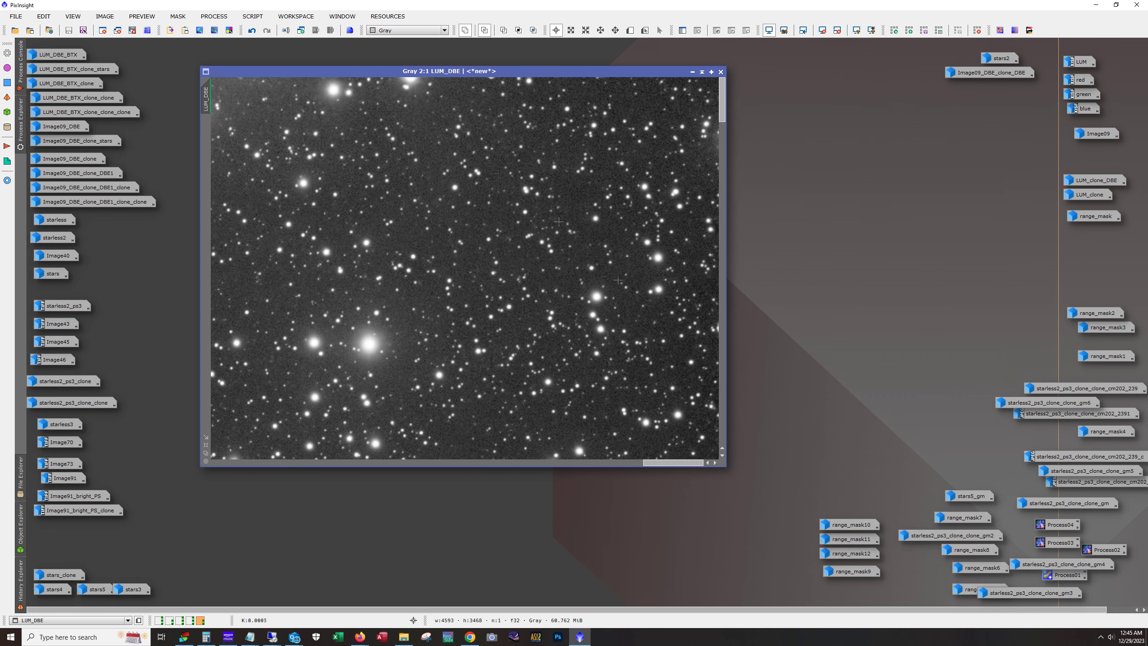
pyautogui.click(252, 31)
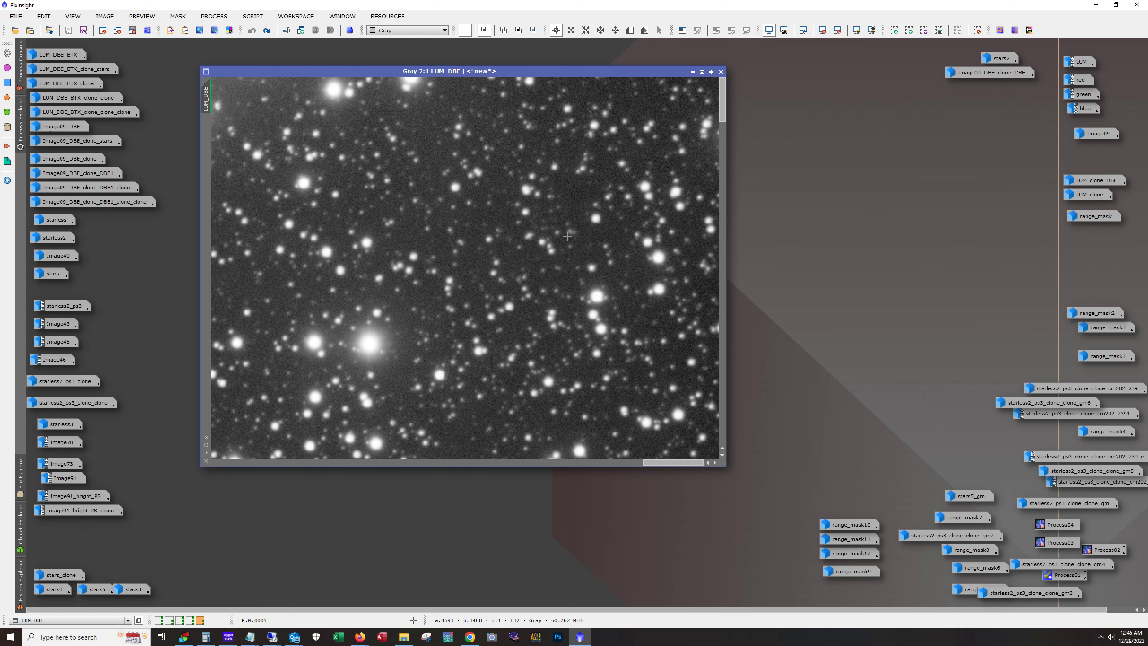
pyautogui.click(267, 30)
pyautogui.scroll(-5, 335, 308)
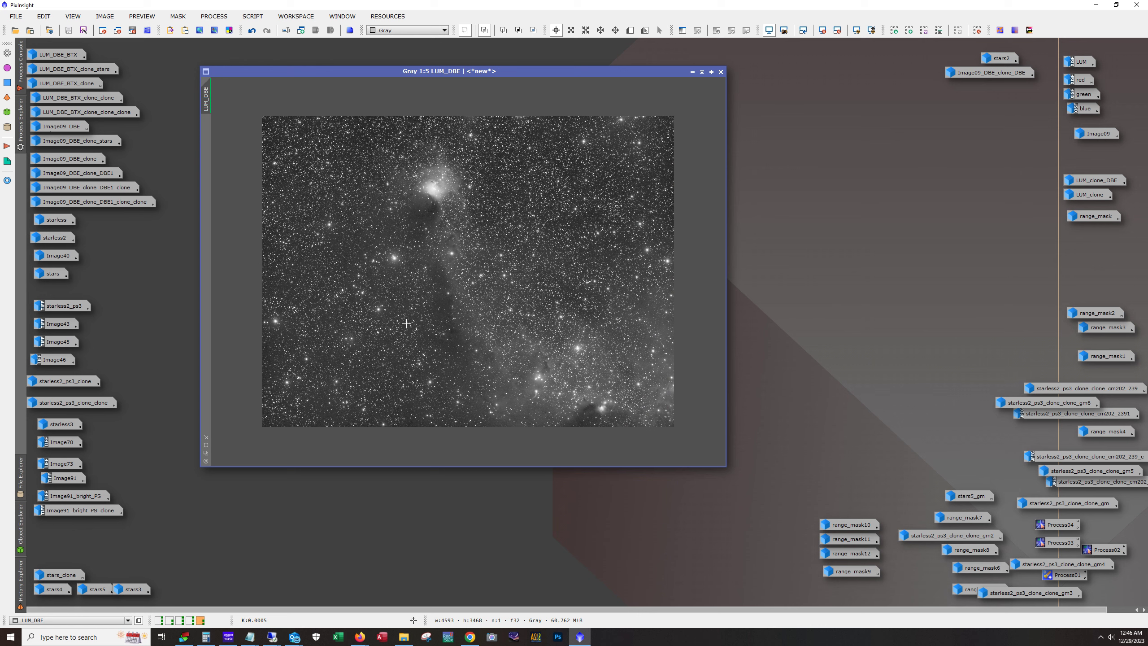
pyautogui.click(692, 71)
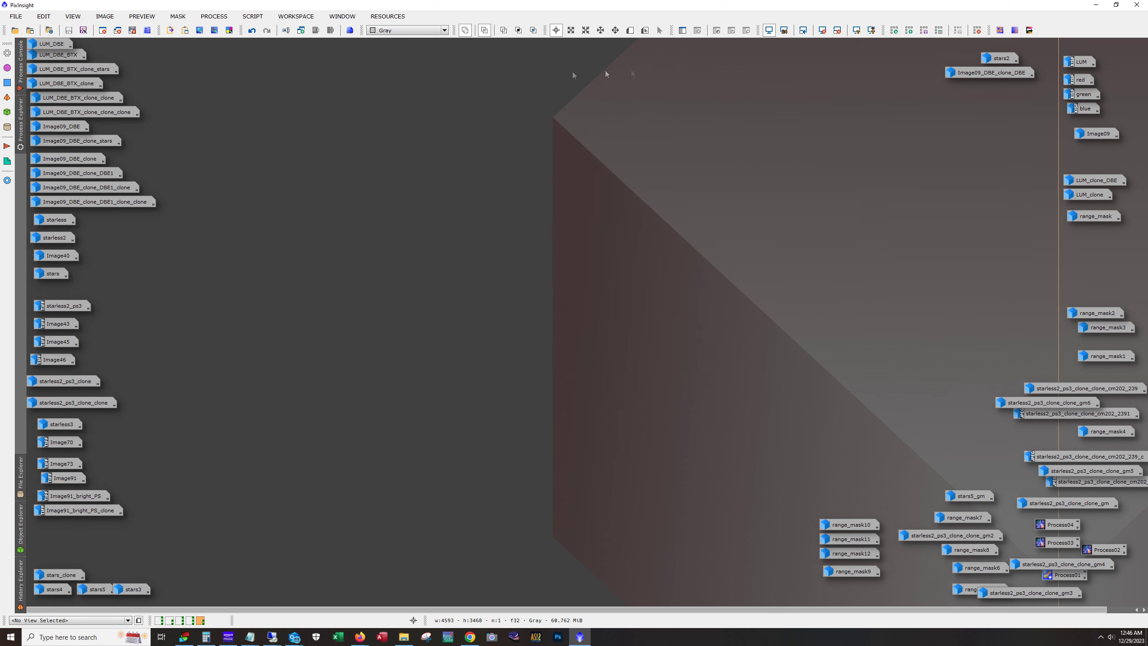
pyautogui.doubleClick(73, 83)
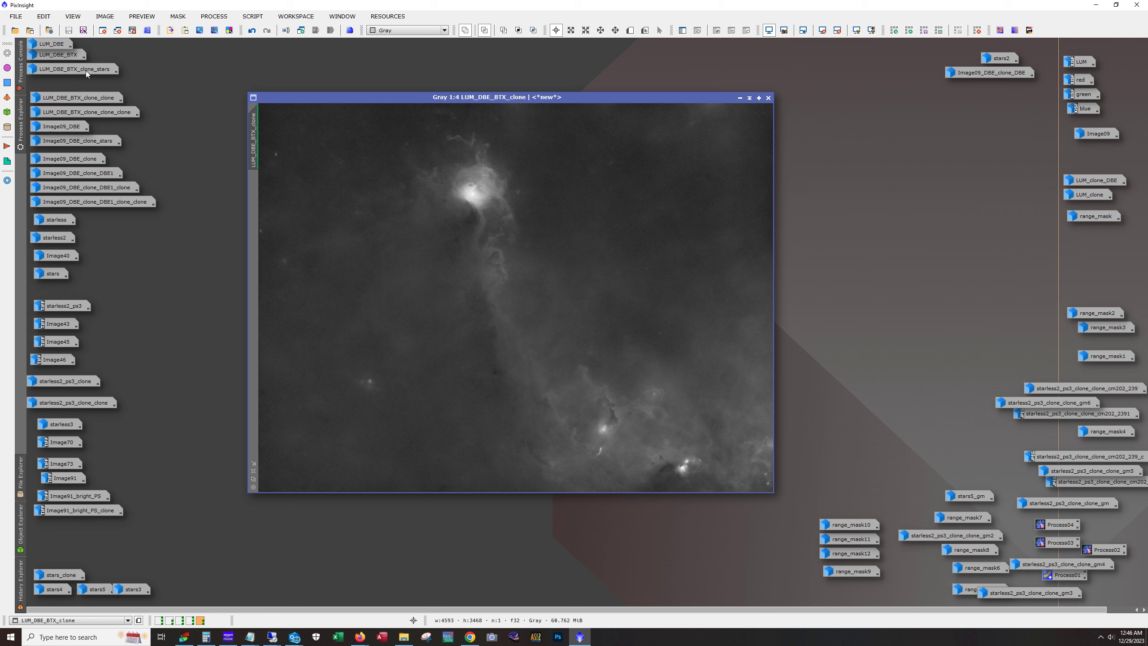
pyautogui.moveTo(86, 70)
pyautogui.hotkey('ctrl', 'F12')
pyautogui.hotkey('ctrl', 'F12')
pyautogui.hotkey('ctrl', 'F12')
pyautogui.hotkey('ctrl', 'F12')
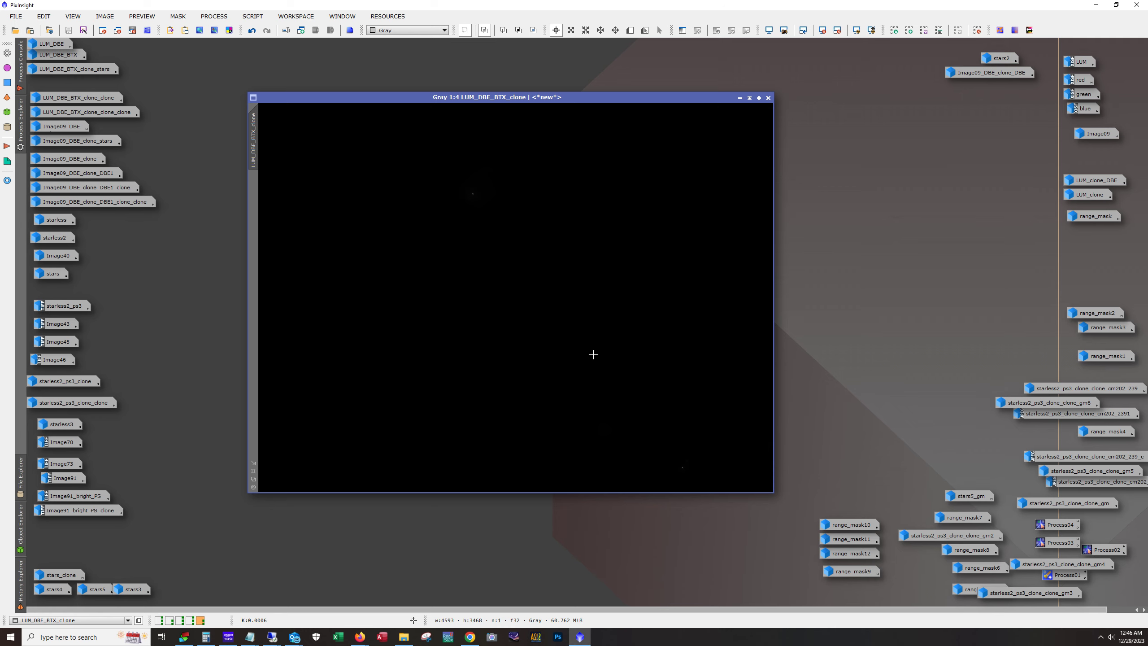
pyautogui.hotkey('ctrl', 'F12')
pyautogui.hotkey('ctrl', 'F12')
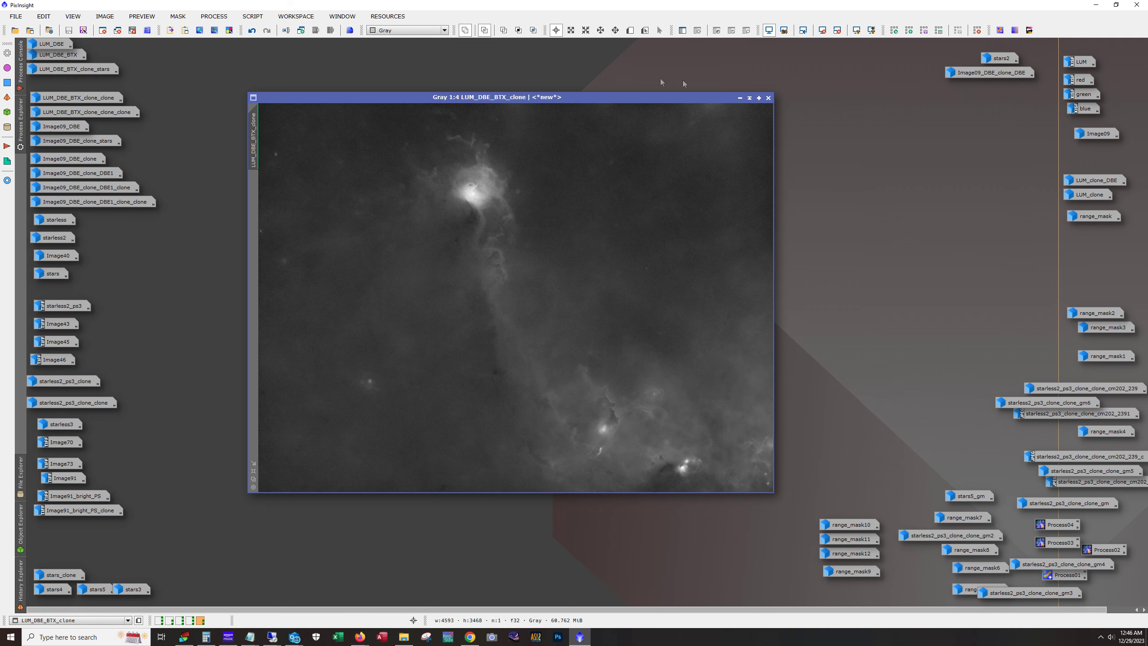
pyautogui.click(739, 98)
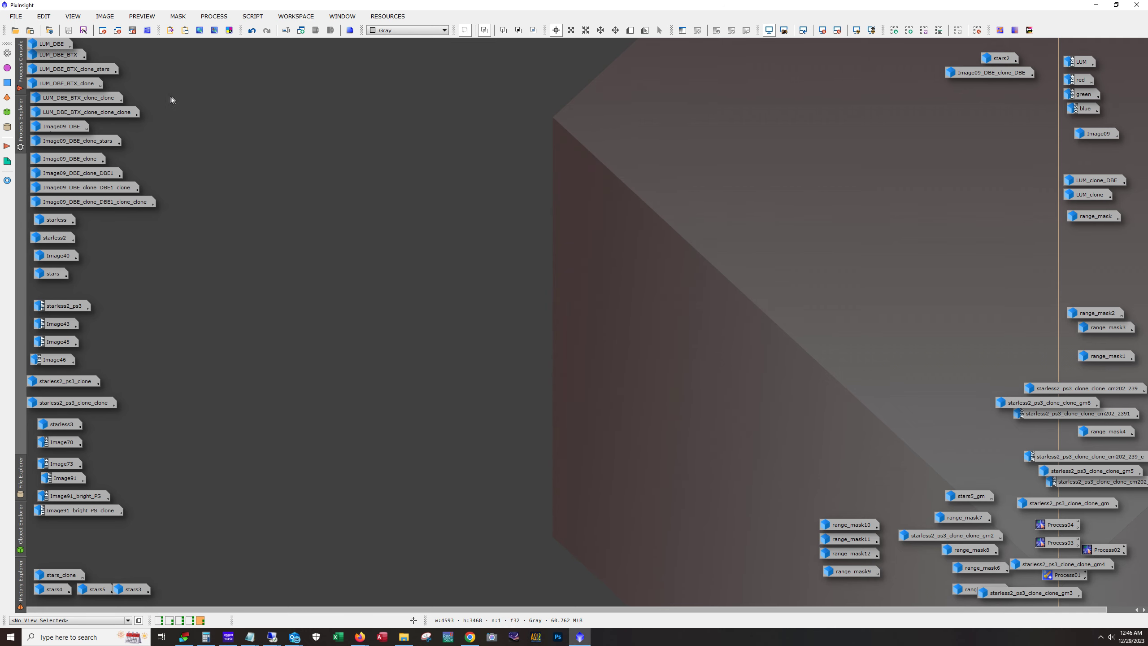
# - Open LUM_DBE_BTX_clone_clone and reapply its brightening stretch
pyautogui.doubleClick(98, 95)
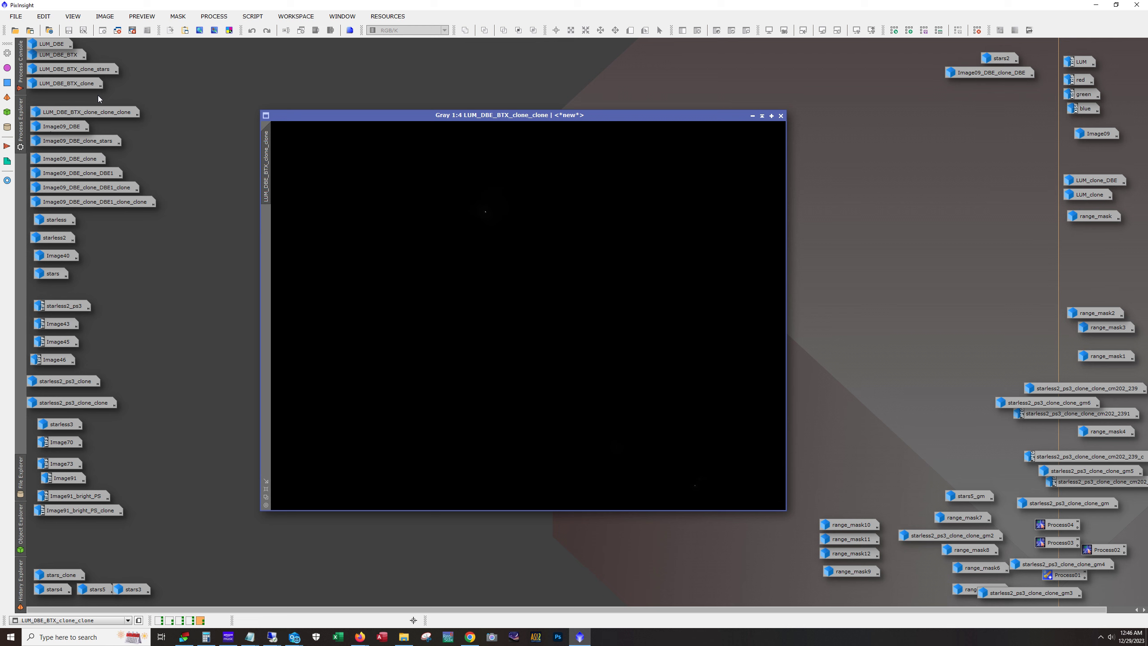
pyautogui.click(267, 30)
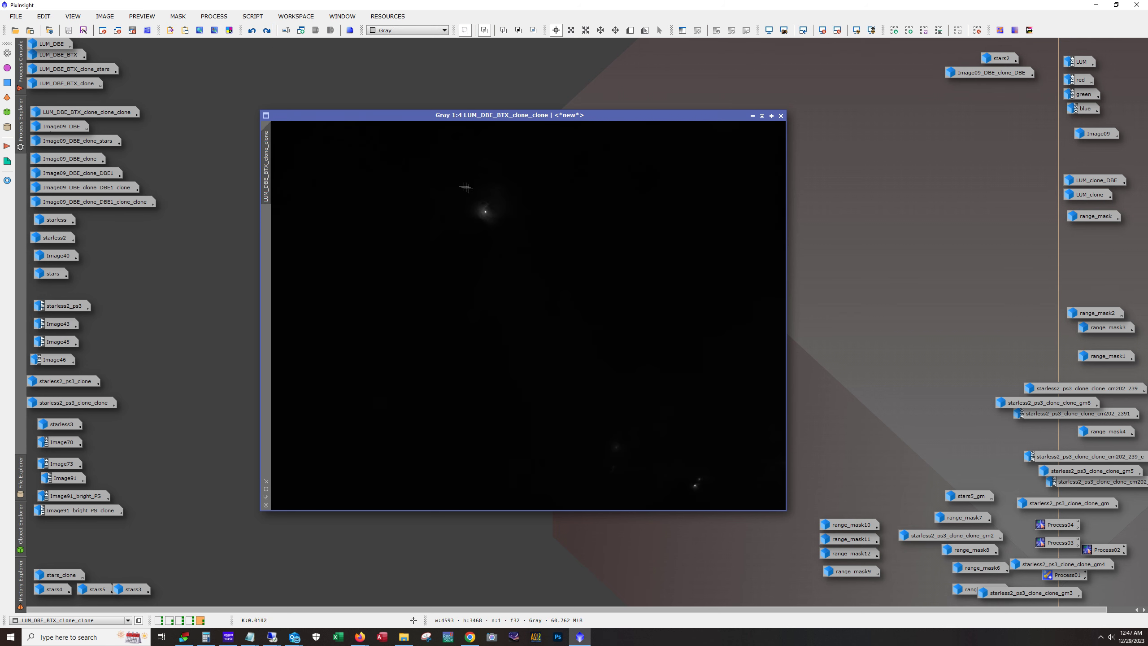
pyautogui.click(213, 16)
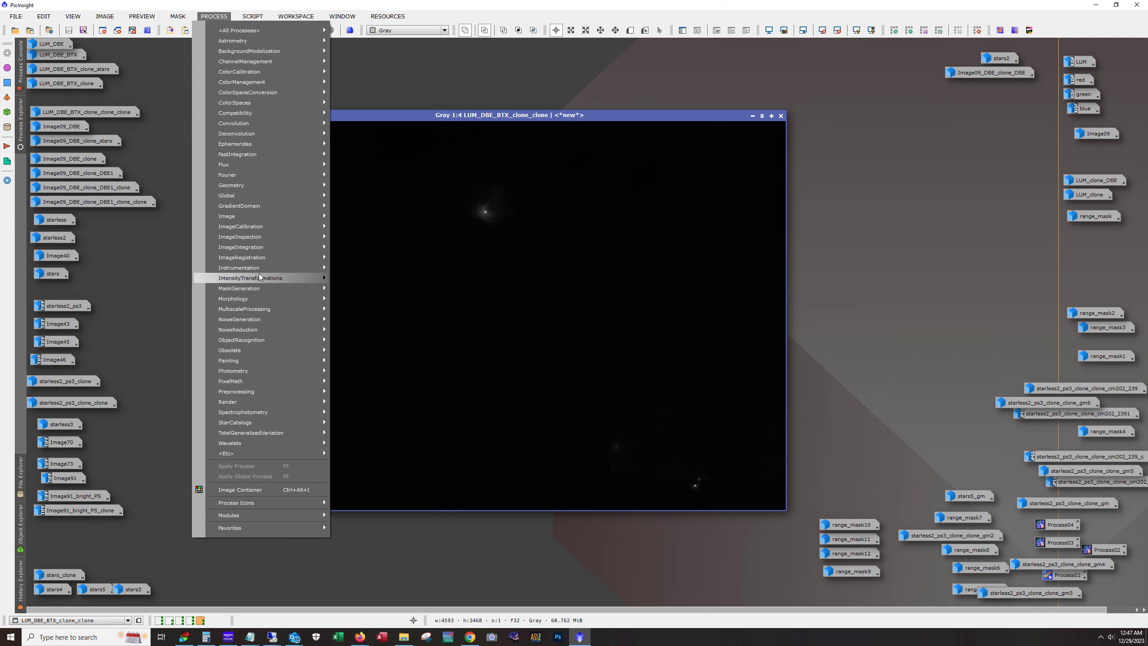
pyautogui.moveTo(259, 276)
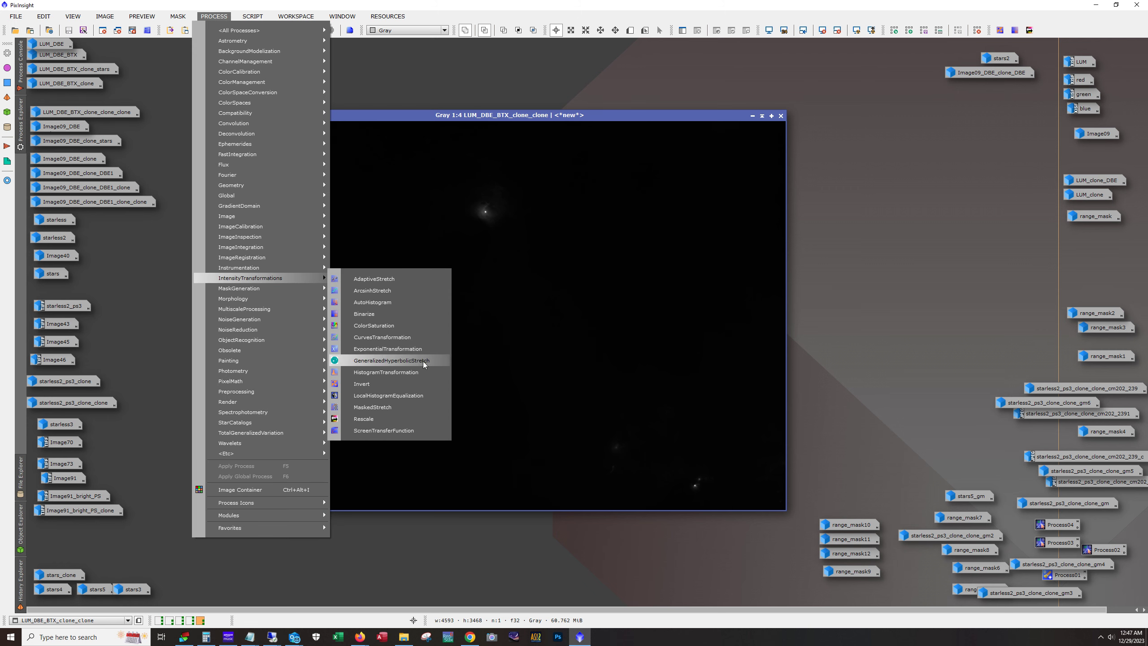
pyautogui.press('Escape')
pyautogui.press('Escape')
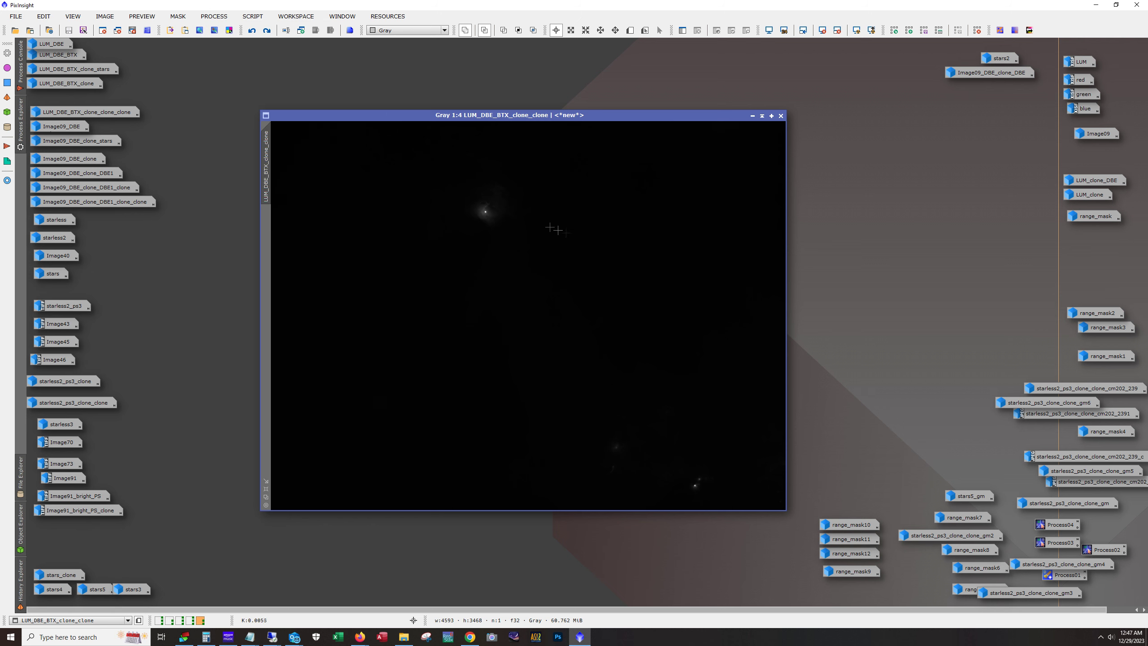
pyautogui.click(267, 30)
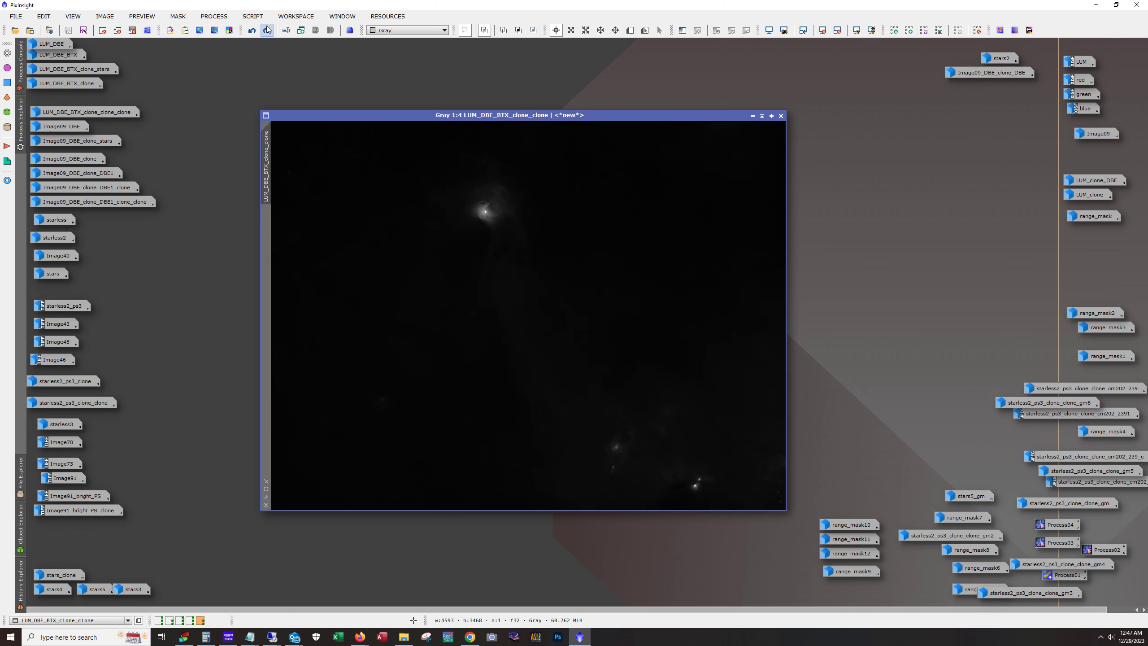
# - Inspect the stretched starless nebula at several zoom levels, reapplying the stretch once more
pyautogui.scroll(4, 533, 200)
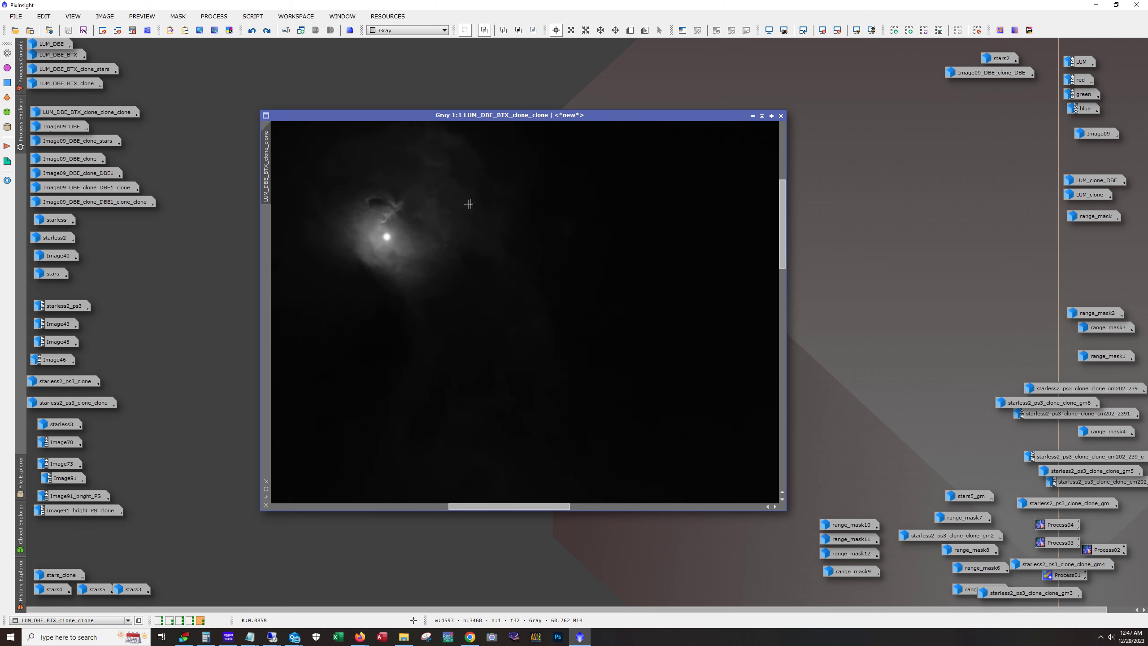
pyautogui.moveTo(502, 507); pyautogui.dragTo(485, 507)
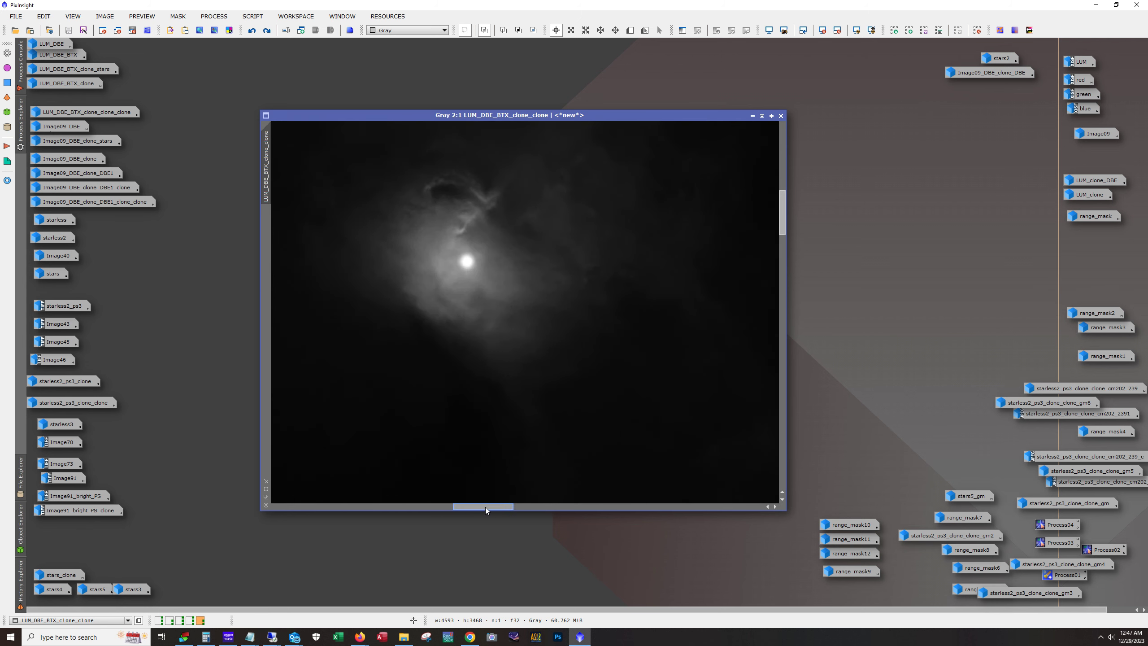
pyautogui.scroll(-1, 482, 263)
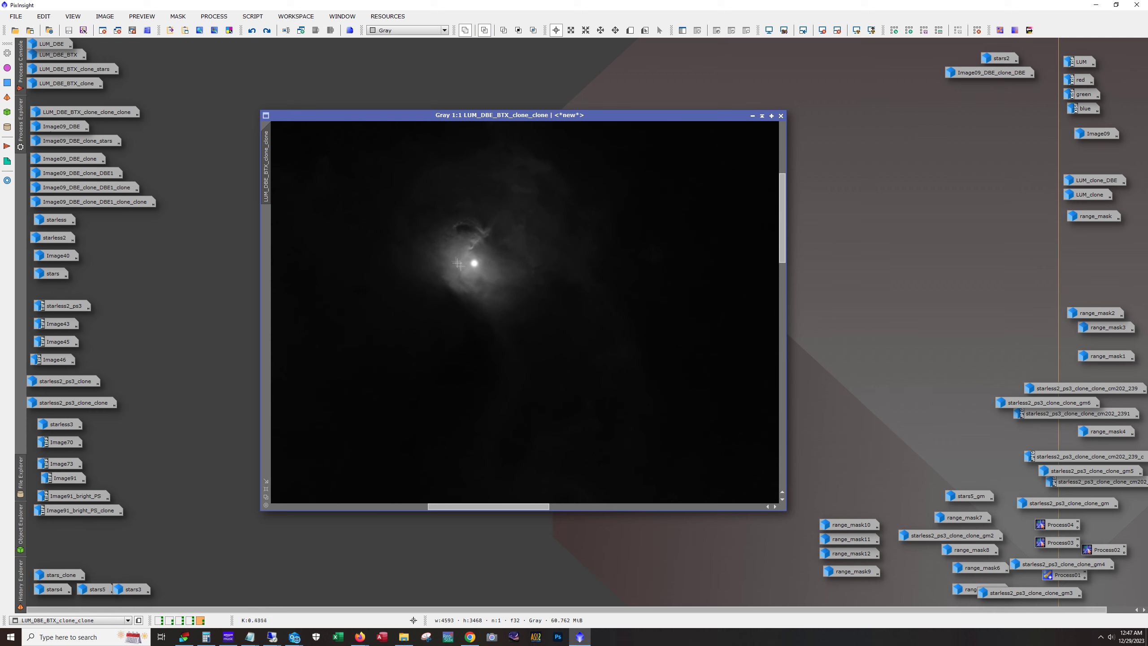
pyautogui.scroll(-2, 497, 249)
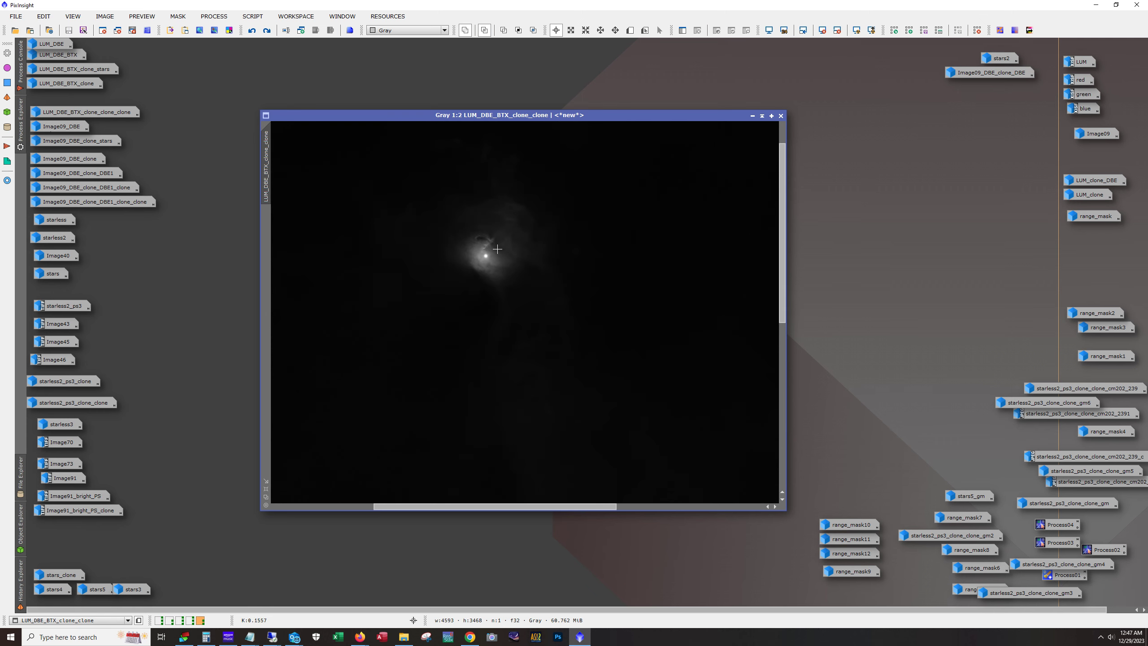
pyautogui.click(267, 31)
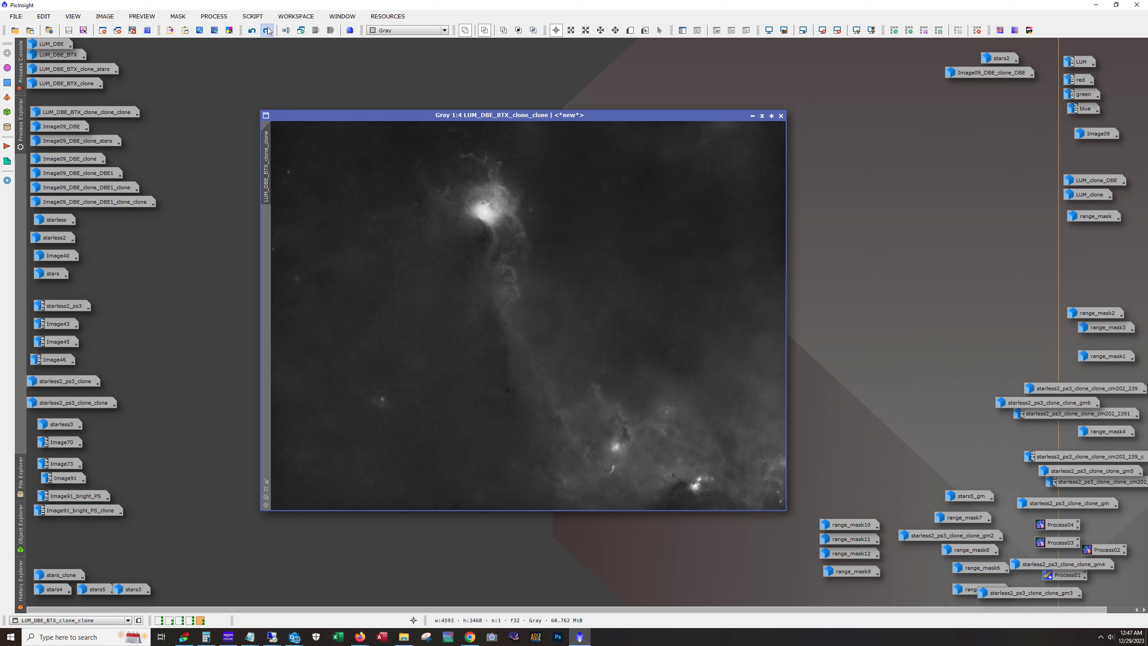
pyautogui.scroll(4, 493, 195)
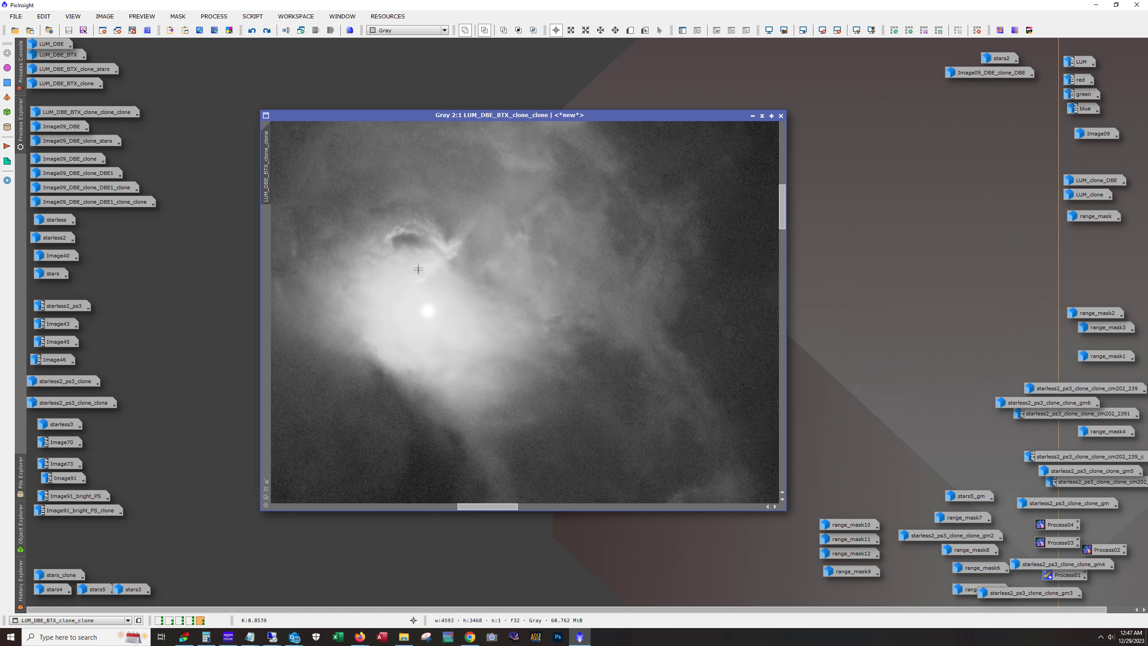
pyautogui.scroll(-4, 418, 273)
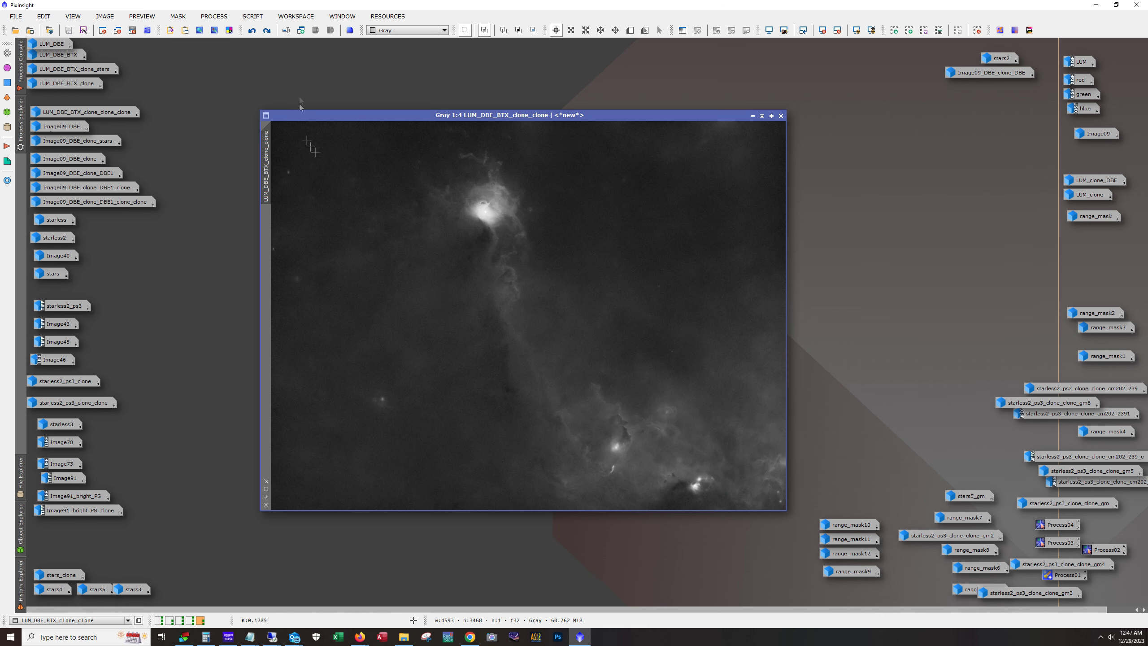
pyautogui.click(268, 33)
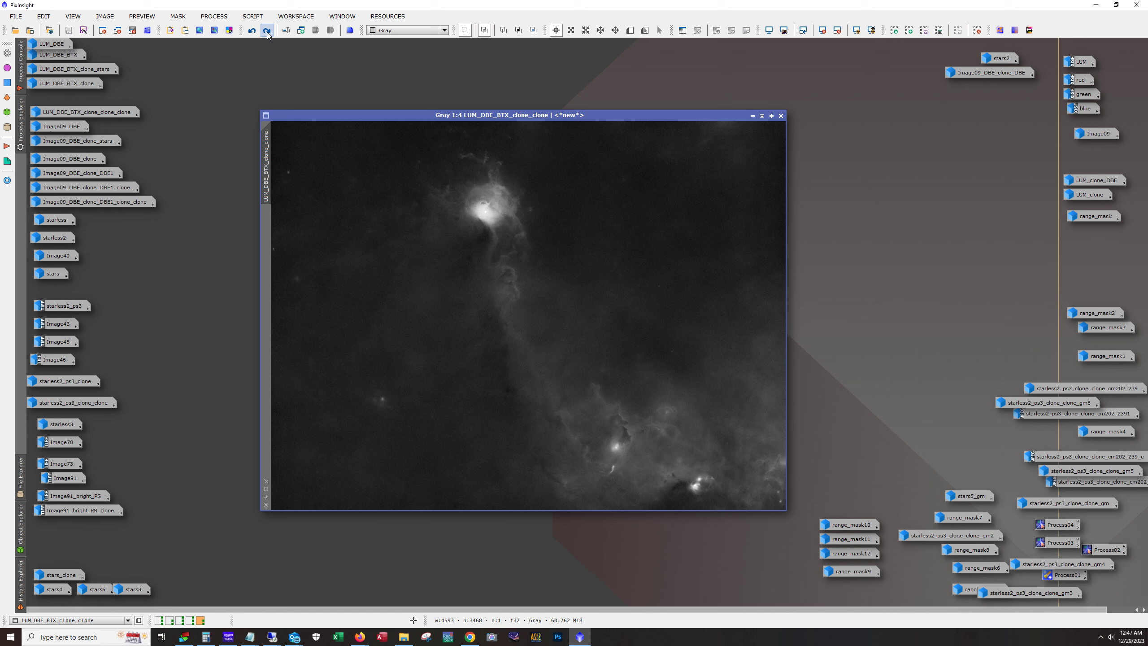
pyautogui.click(268, 34)
pyautogui.click(268, 34)
# - Create Preview01 around the bright nebula core and toggle the mask overlay to check it
pyautogui.click(268, 34)
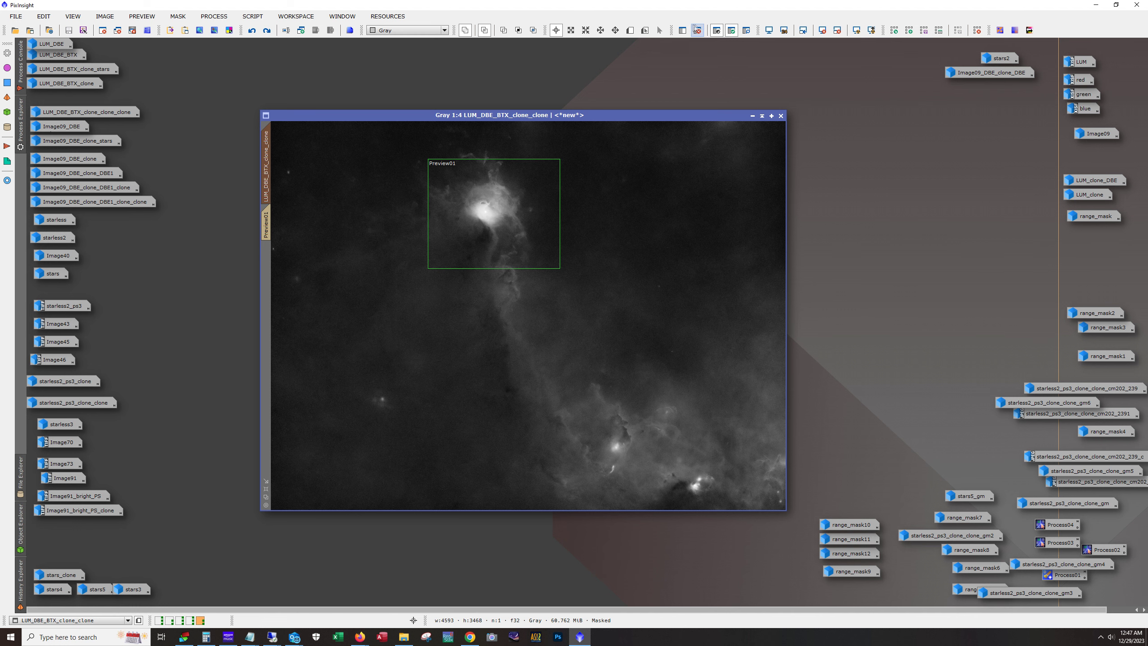
pyautogui.click(747, 31)
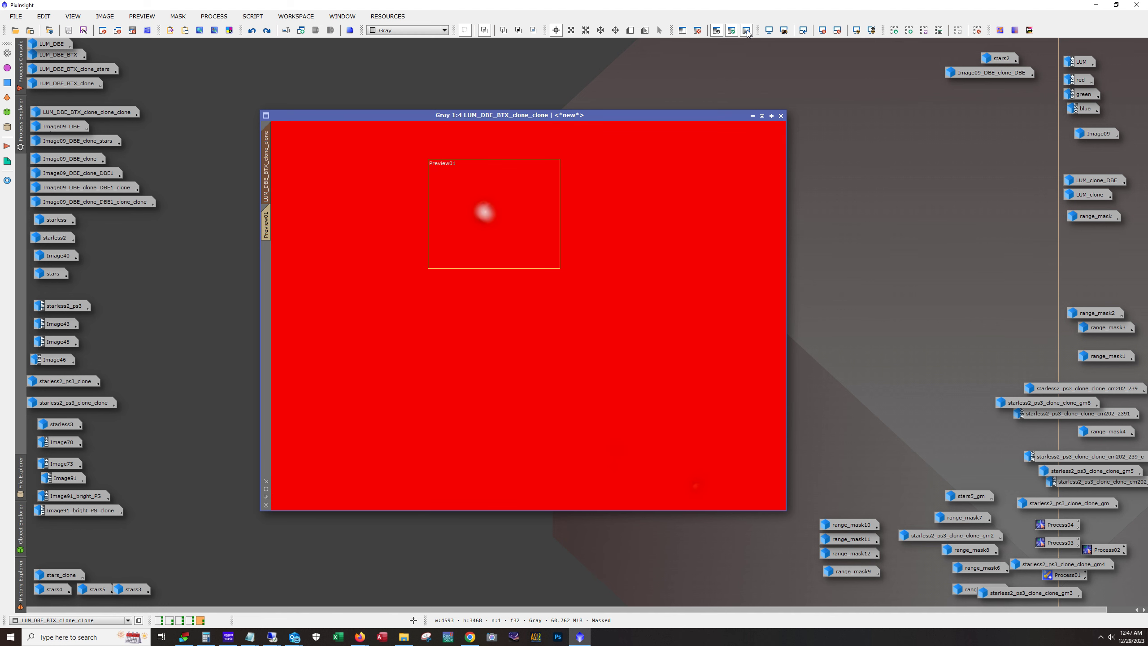
pyautogui.click(746, 31)
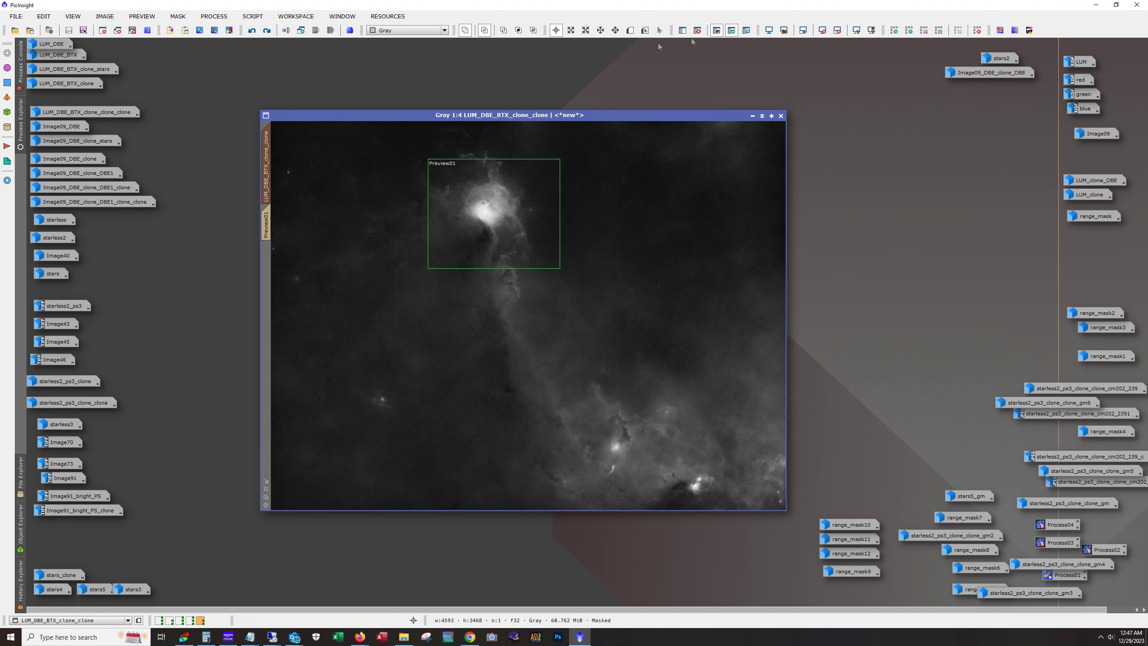
pyautogui.click(267, 31)
pyautogui.scroll(4, 484, 230)
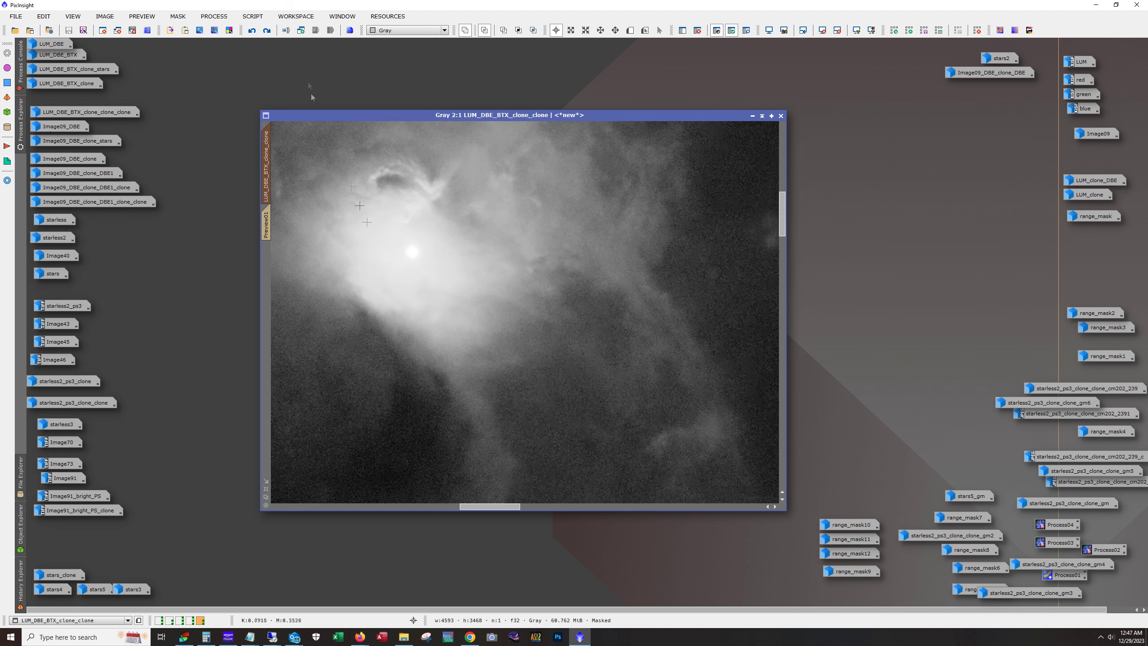
# - Compare the core with and without the curves brightening while zooming in and out
pyautogui.click(267, 31)
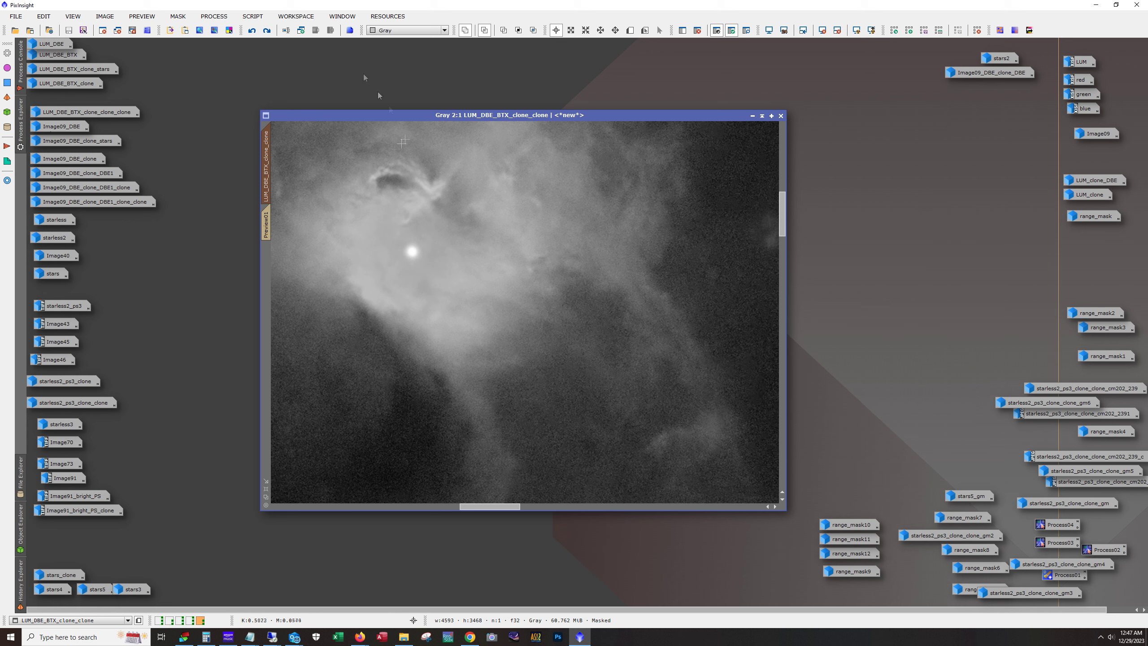
pyautogui.click(267, 31)
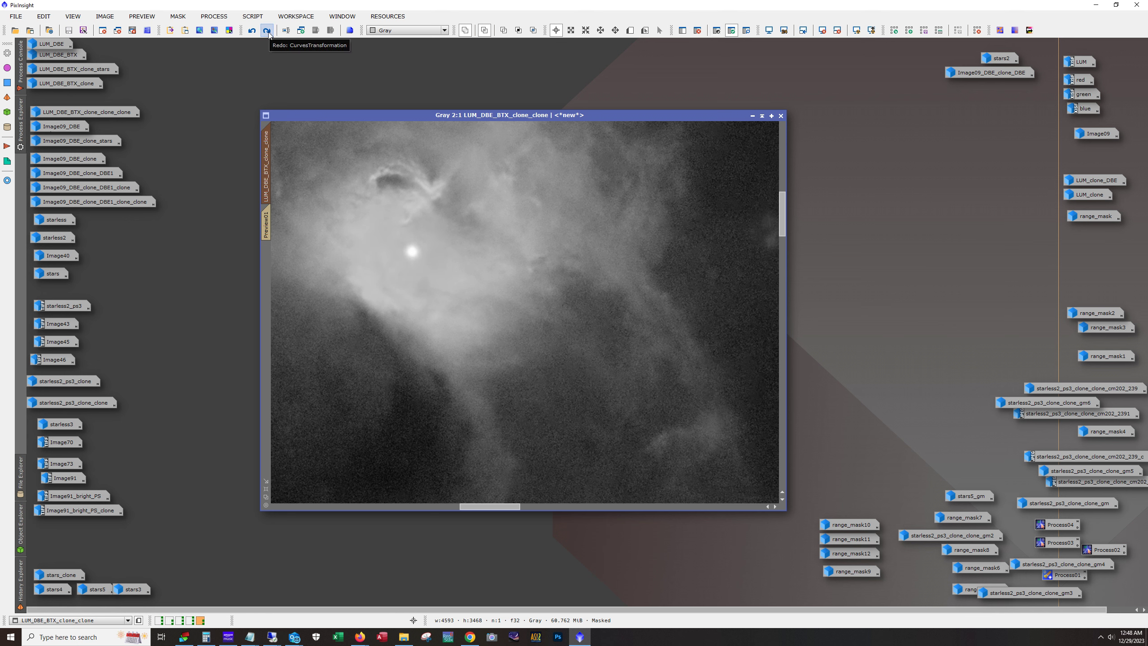
pyautogui.click(267, 31)
pyautogui.click(252, 31)
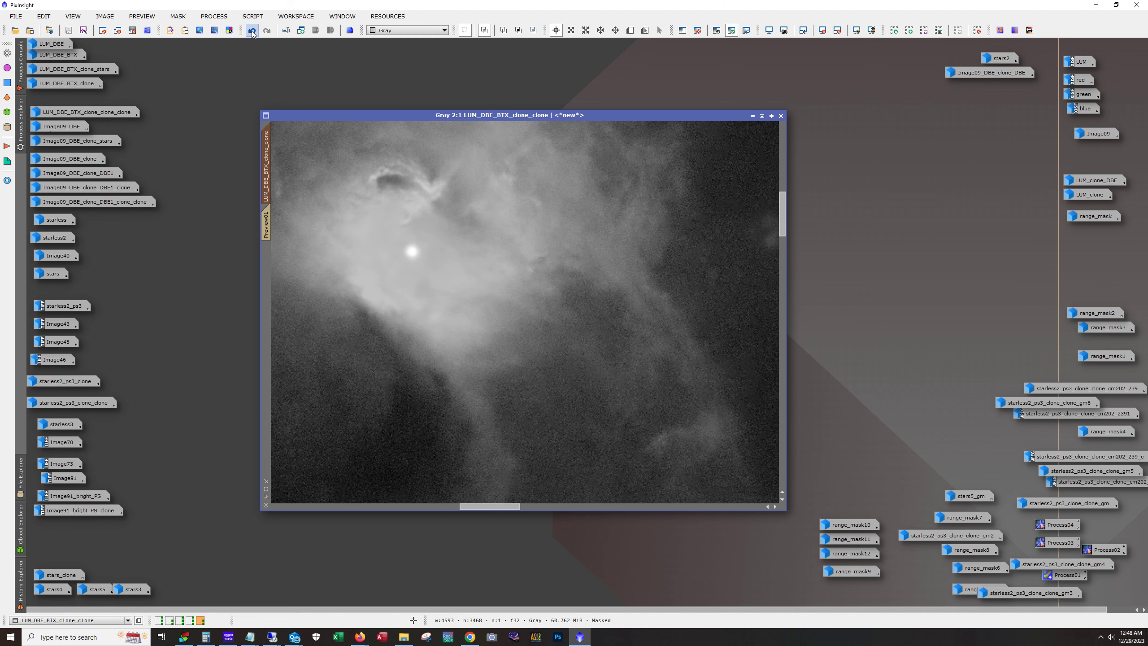
pyautogui.scroll(-3, 424, 257)
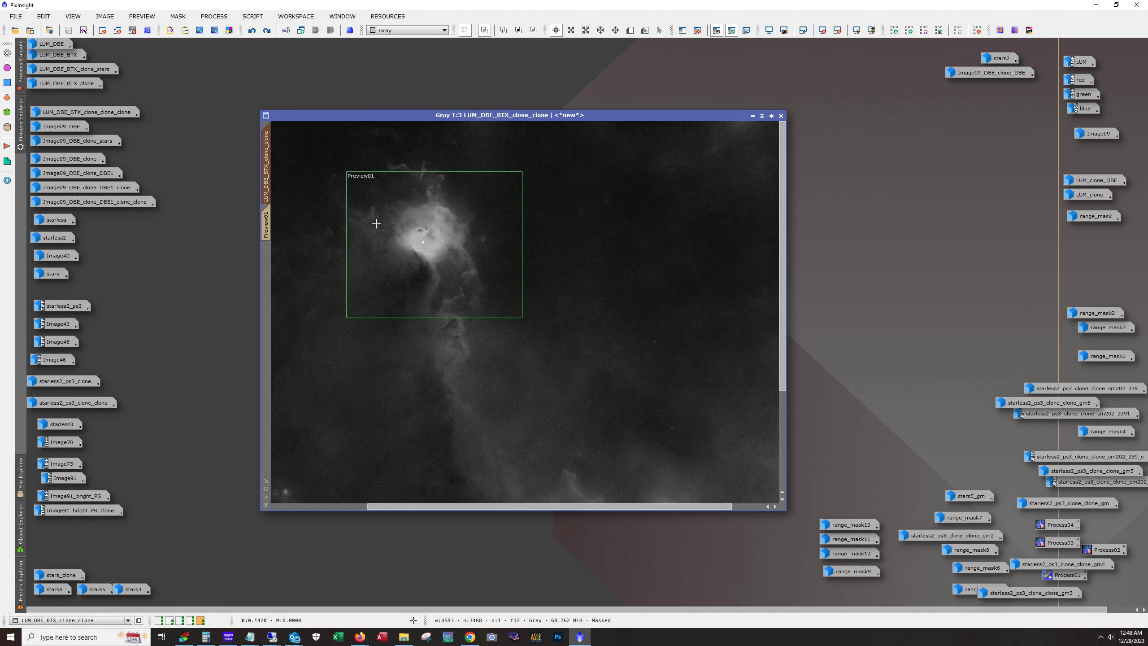
pyautogui.scroll(-3, 424, 256)
pyautogui.scroll(3, 478, 211)
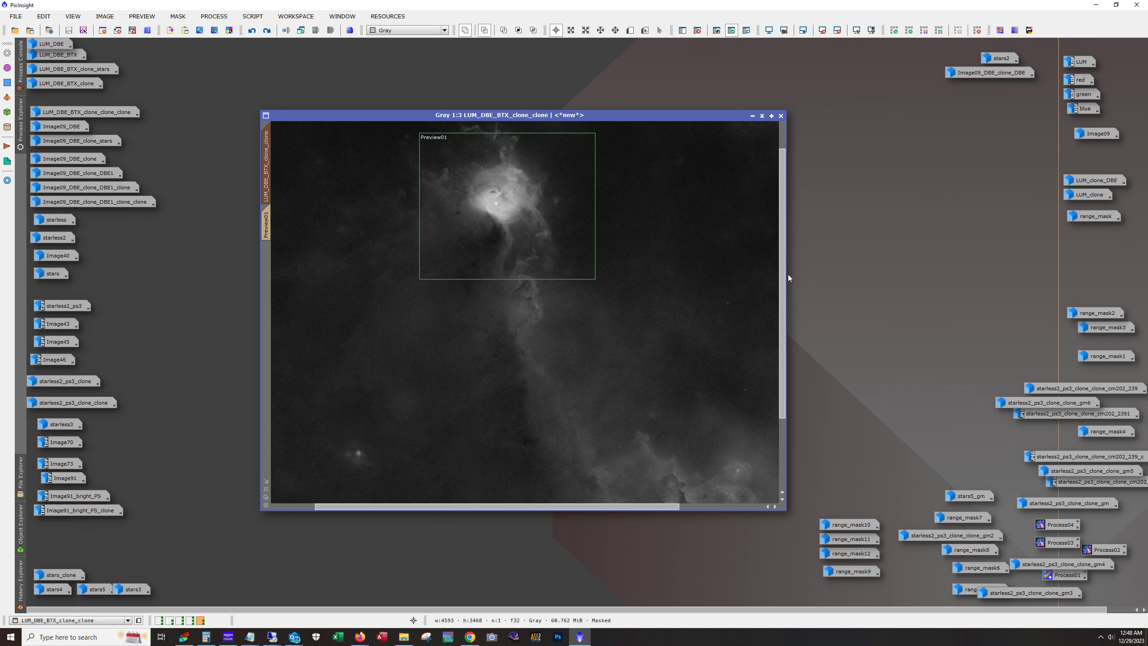
pyautogui.scroll(2, 783, 274)
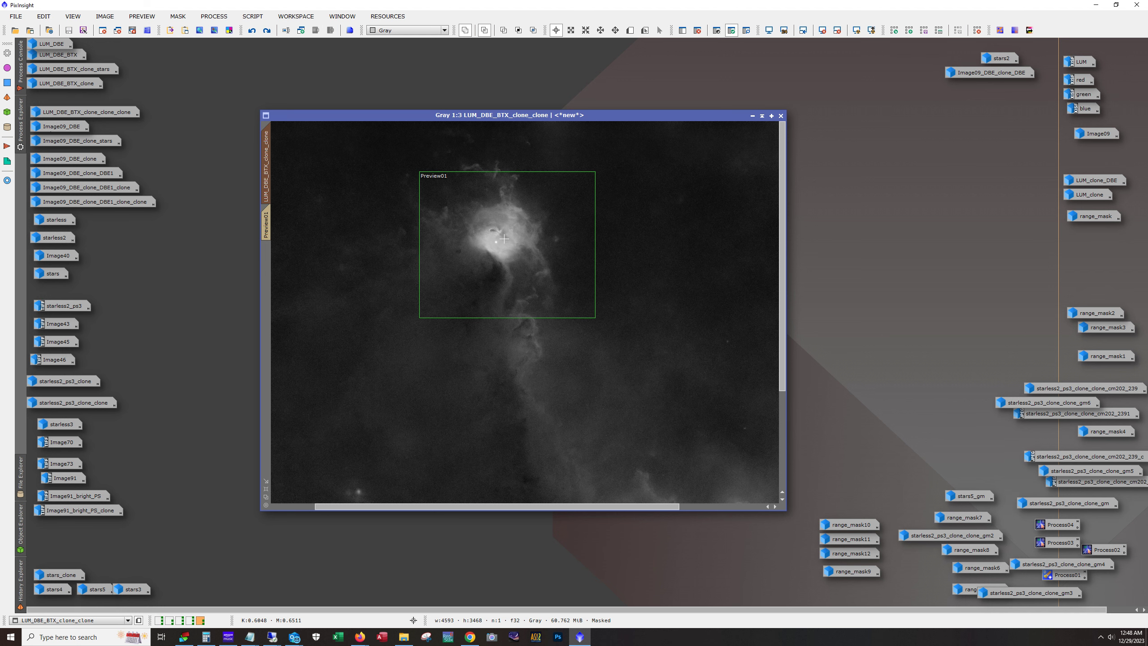
pyautogui.scroll(2, 504, 238)
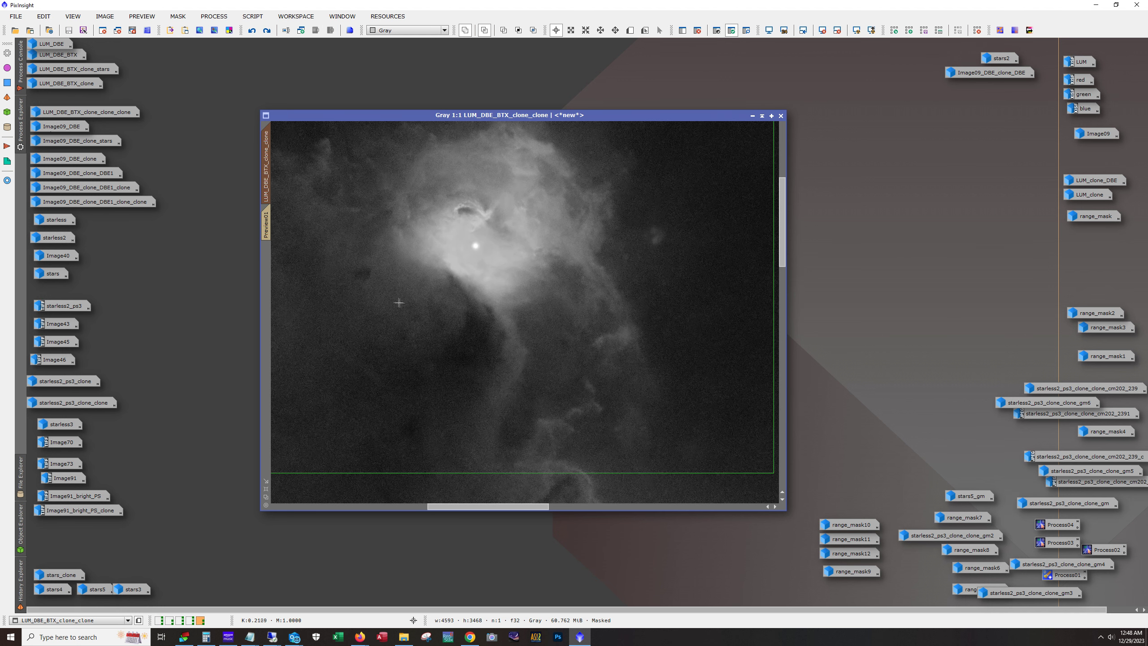
pyautogui.scroll(-1, 494, 271)
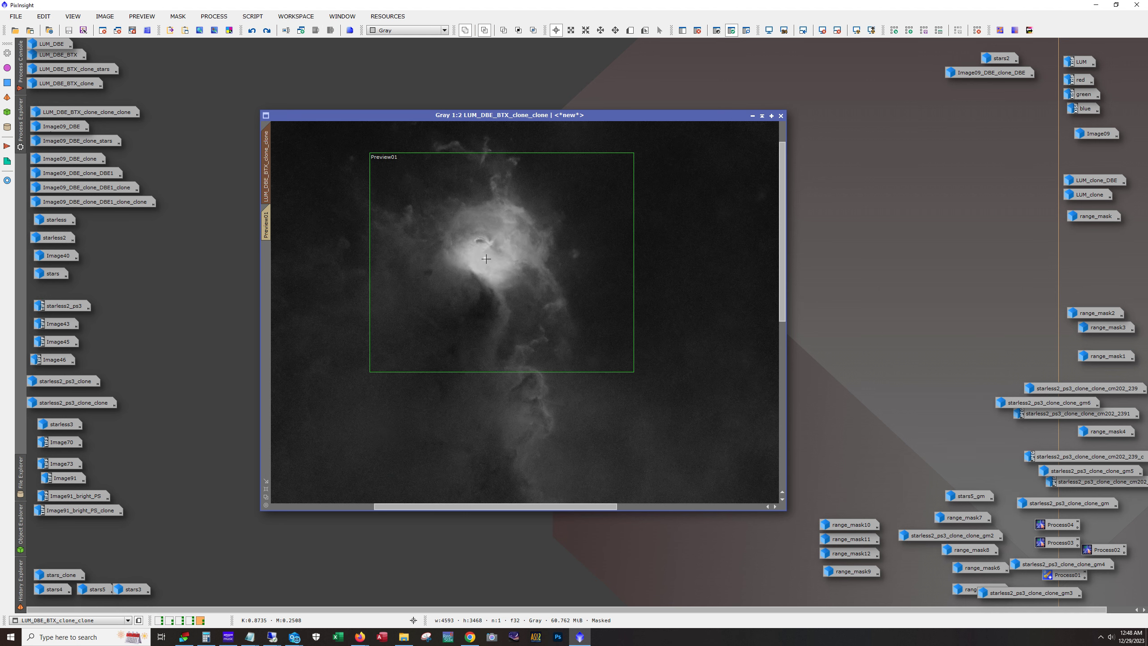
pyautogui.scroll(-1, 486, 259)
pyautogui.scroll(1, 500, 240)
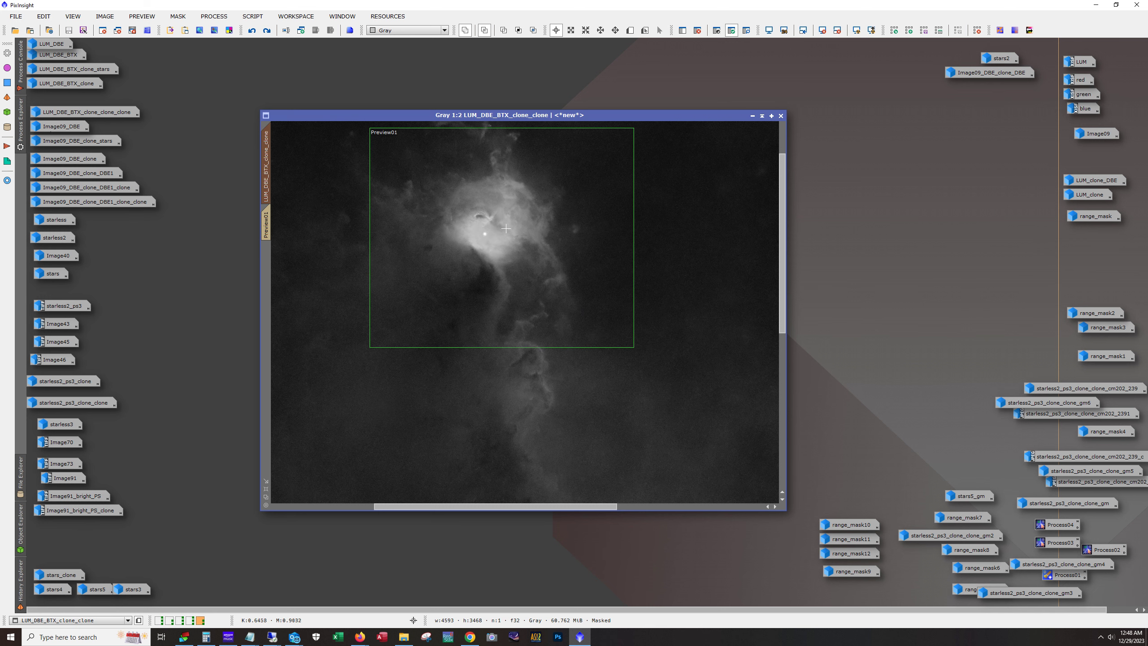
pyautogui.scroll(-1, 501, 236)
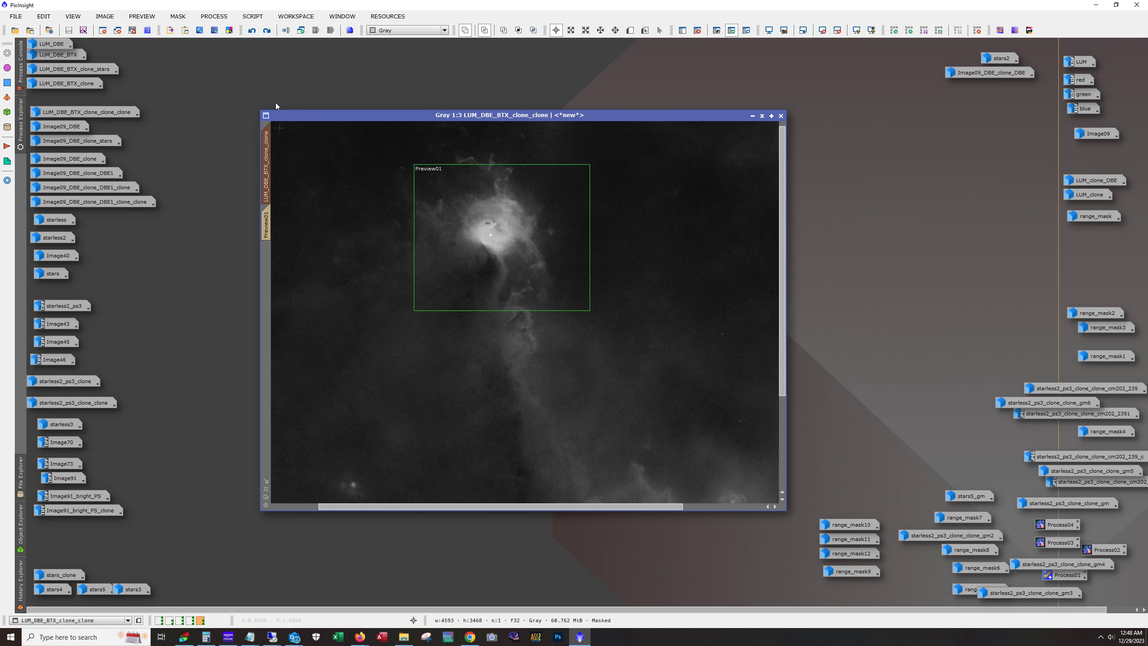
# - Reapply the core brightening, zoom out to 1:5, and check the mask coverage once more
pyautogui.click(267, 30)
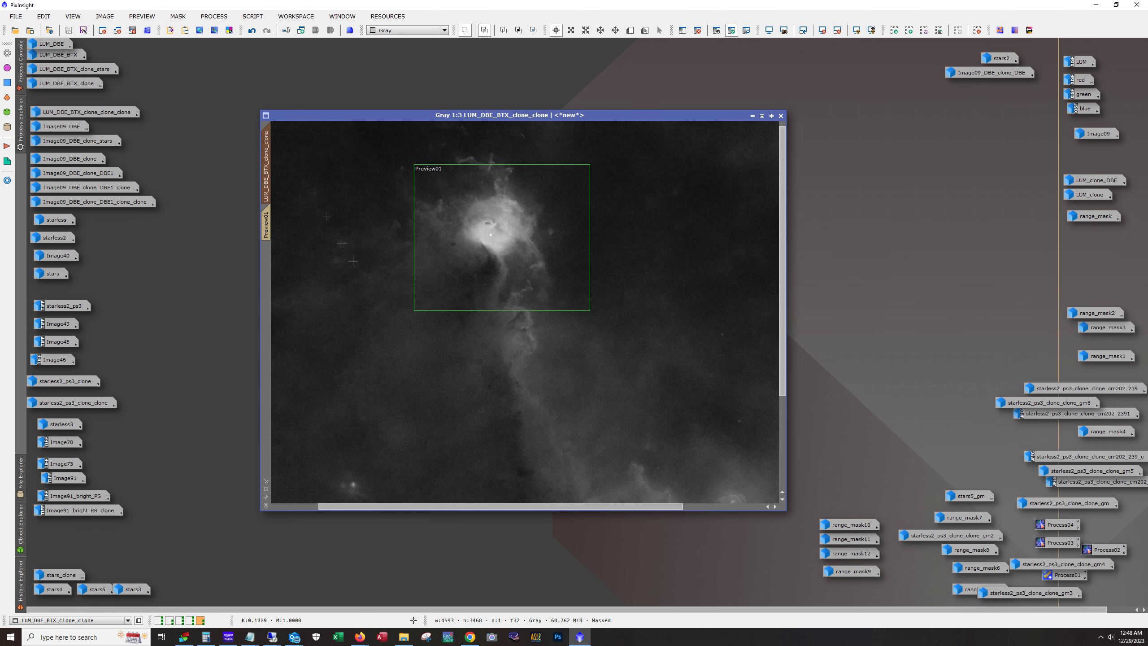
pyautogui.scroll(-2, 377, 293)
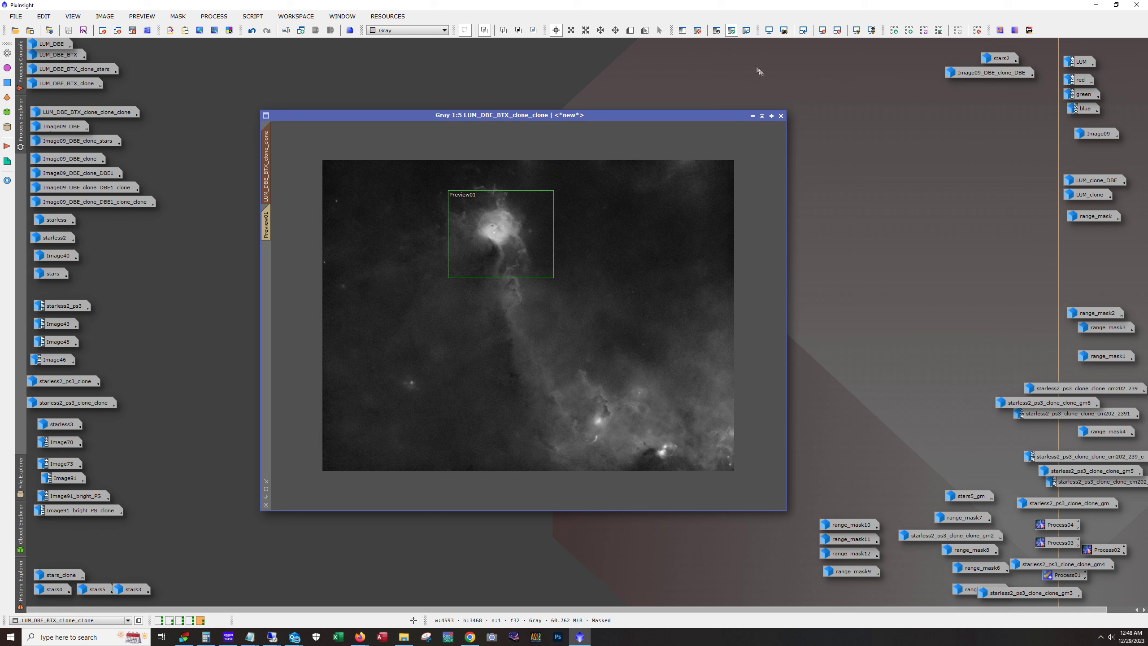
pyautogui.click(747, 31)
pyautogui.click(747, 31)
pyautogui.press('alt')
# - Minimize LUM_DBE_BTX_clone_clone, open LUM_DBE_BTX_clone_clone_clone, and zoom in on it
pyautogui.click(752, 116)
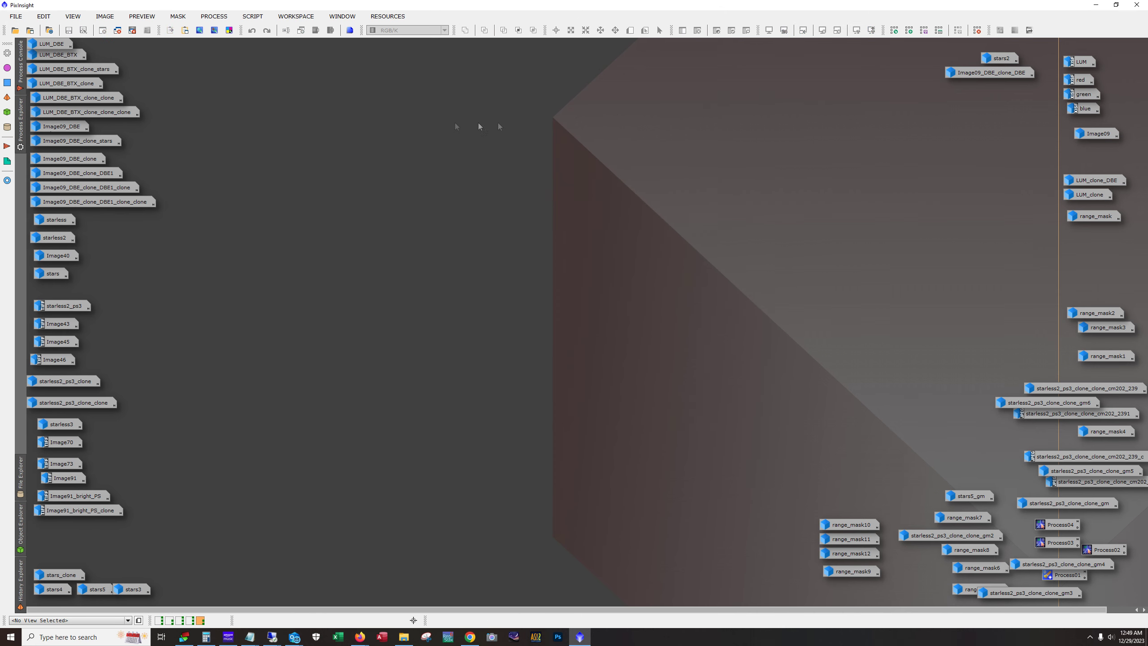
pyautogui.click(112, 113)
pyautogui.doubleClick(112, 113)
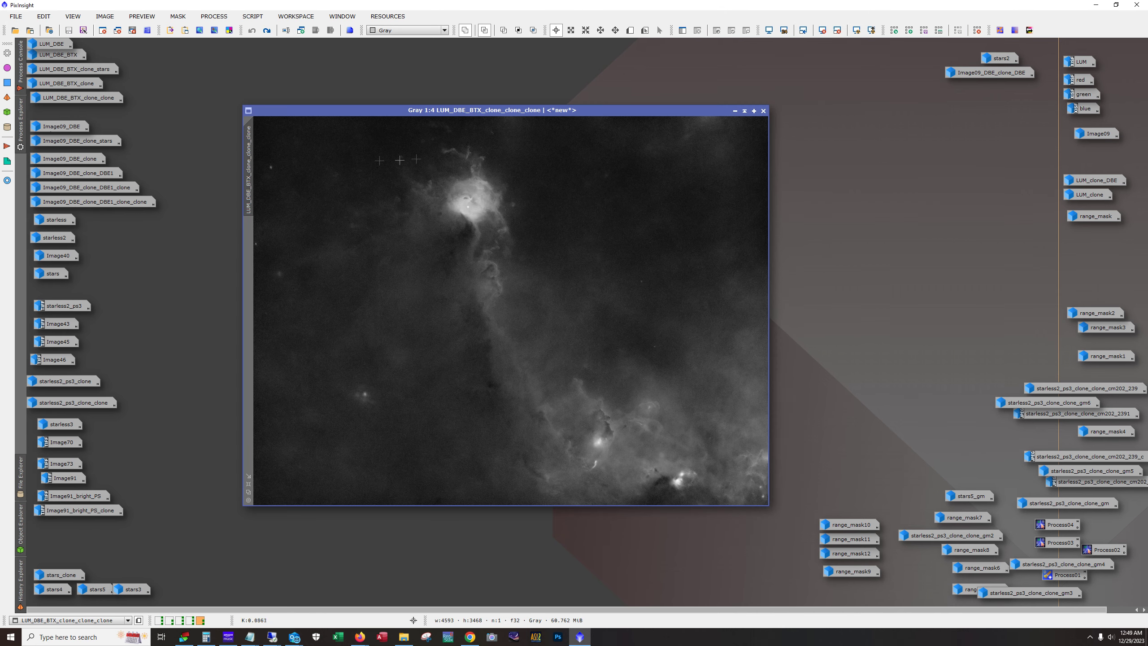
pyautogui.click(267, 31)
pyautogui.scroll(2, 507, 356)
pyautogui.scroll(2, 767, 361)
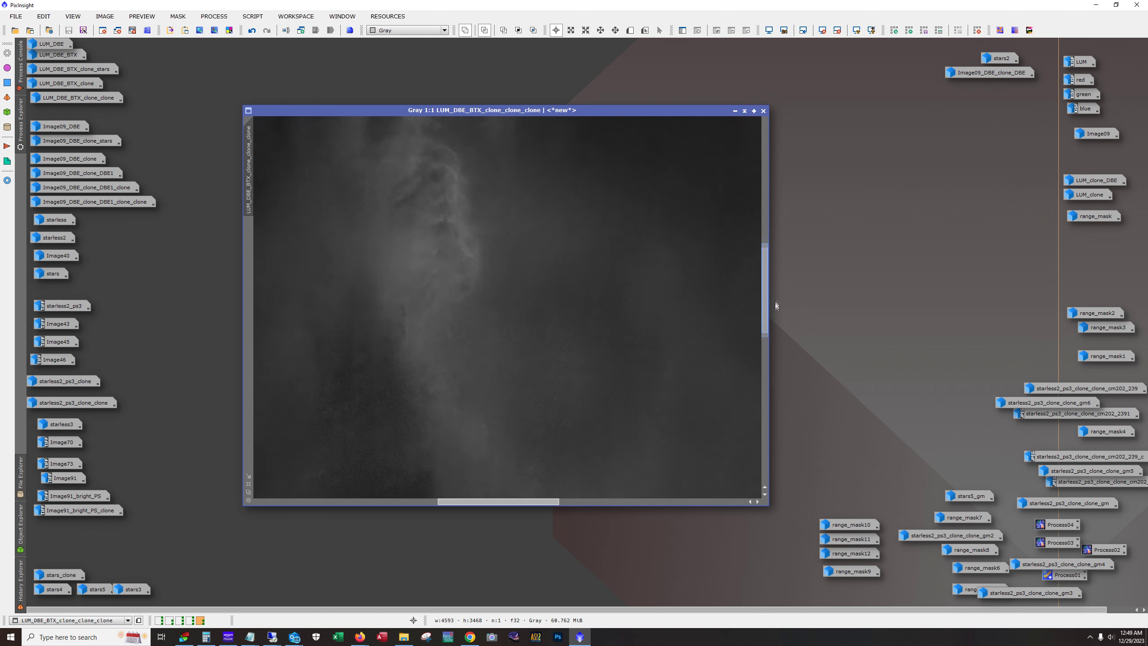
pyautogui.moveTo(782, 261); pyautogui.dragTo(782, 243)
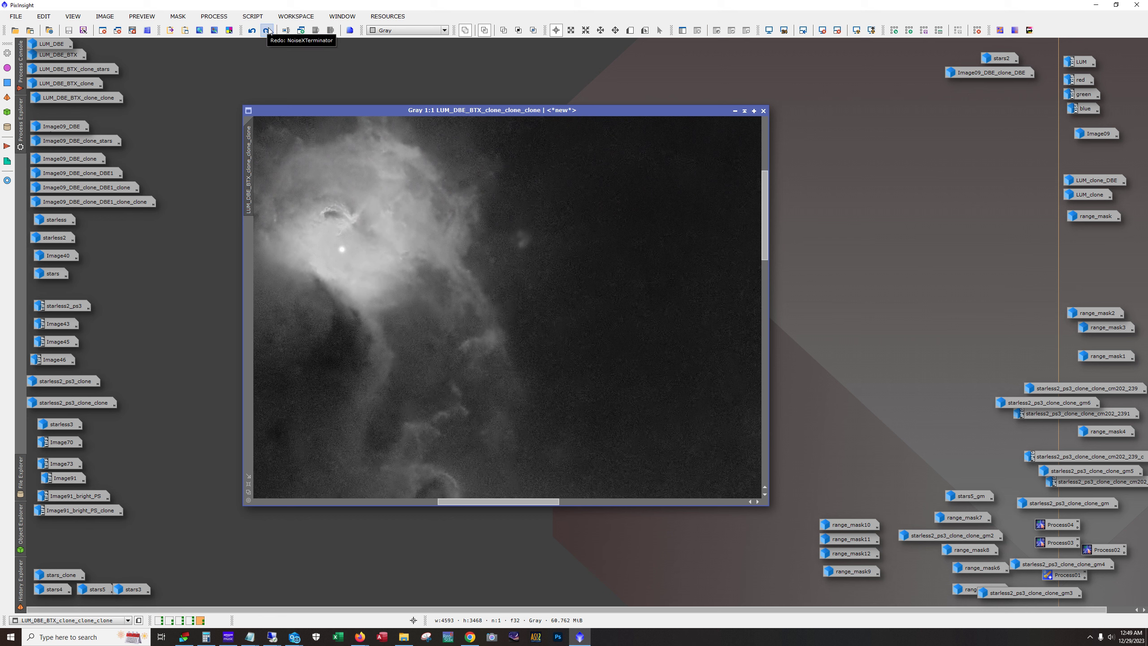
# - Compare the image with and without NoiseXTerminator, then minimize its window
pyautogui.click(267, 30)
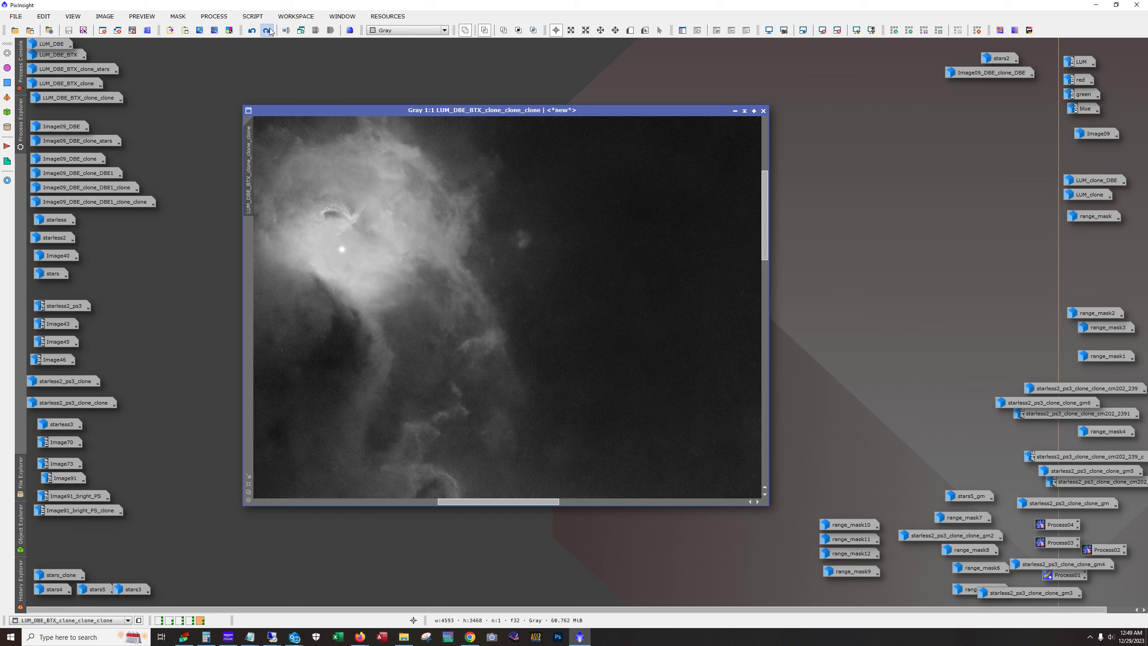
pyautogui.click(252, 30)
pyautogui.click(268, 30)
pyautogui.click(252, 31)
pyautogui.scroll(-4, 569, 343)
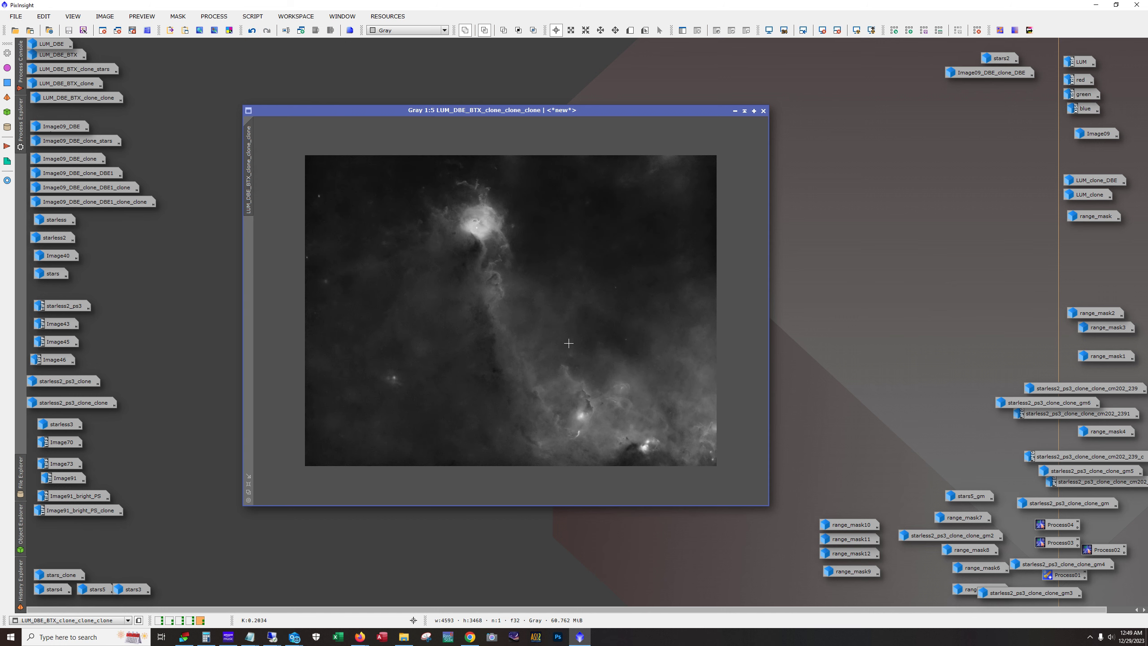
pyautogui.scroll(1, 568, 343)
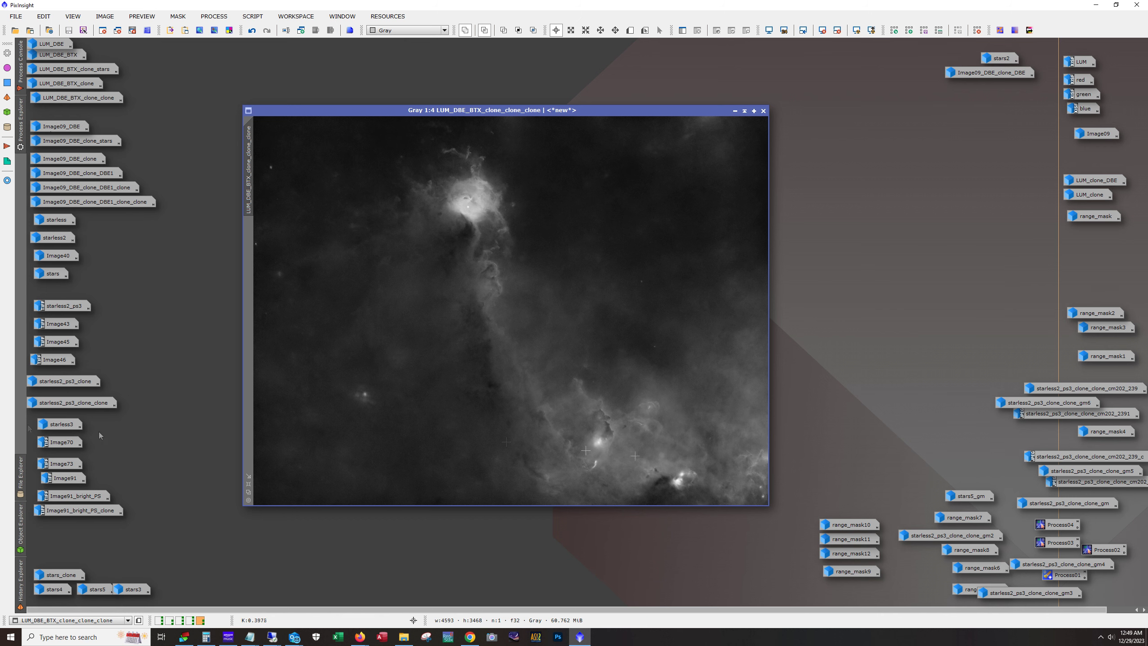
pyautogui.click(735, 111)
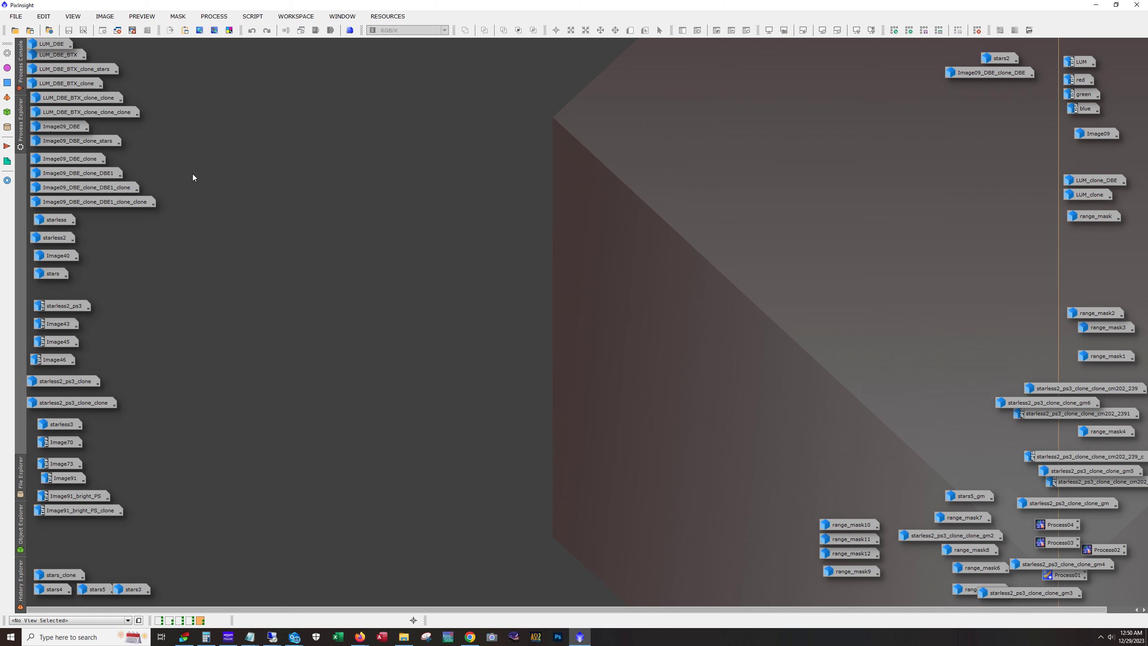
# - Open Image09_DBE, zoom into the stars, undo its last two steps, and zoom back out to 1:4
pyautogui.doubleClick(61, 126)
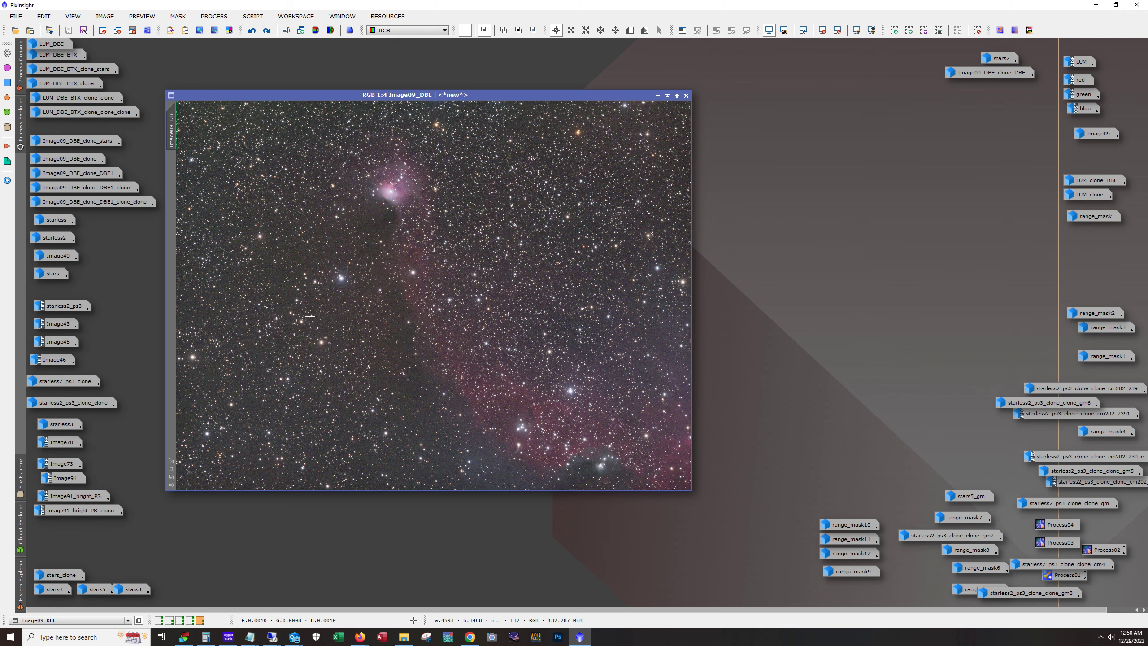
pyautogui.scroll(4, 291, 224)
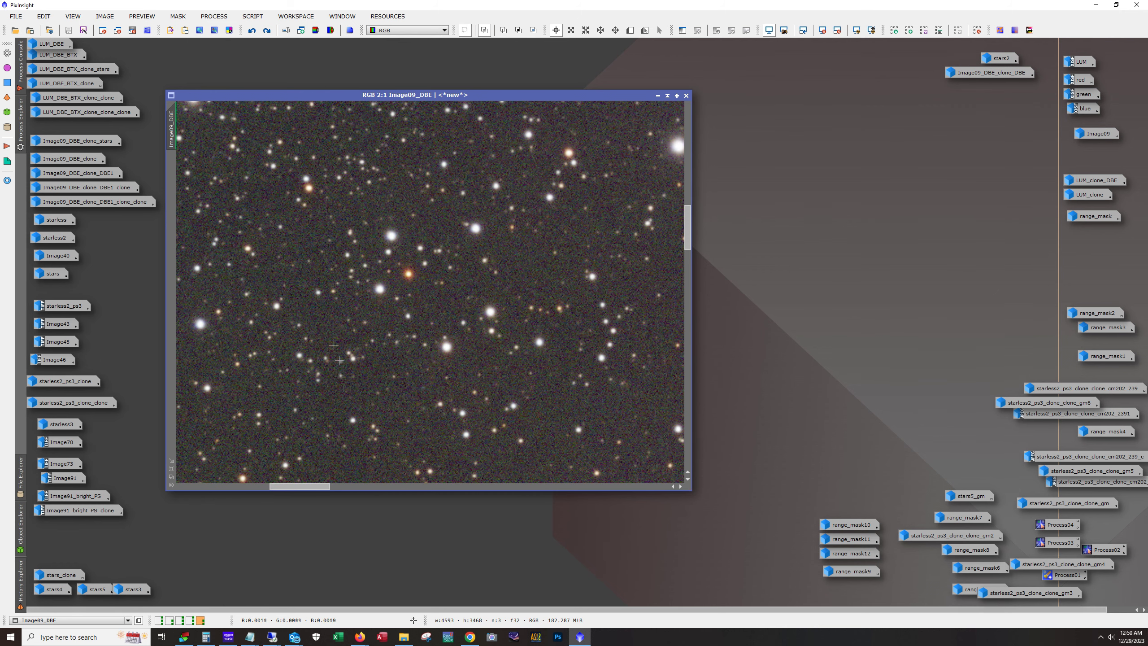
pyautogui.moveTo(300, 485); pyautogui.dragTo(207, 486)
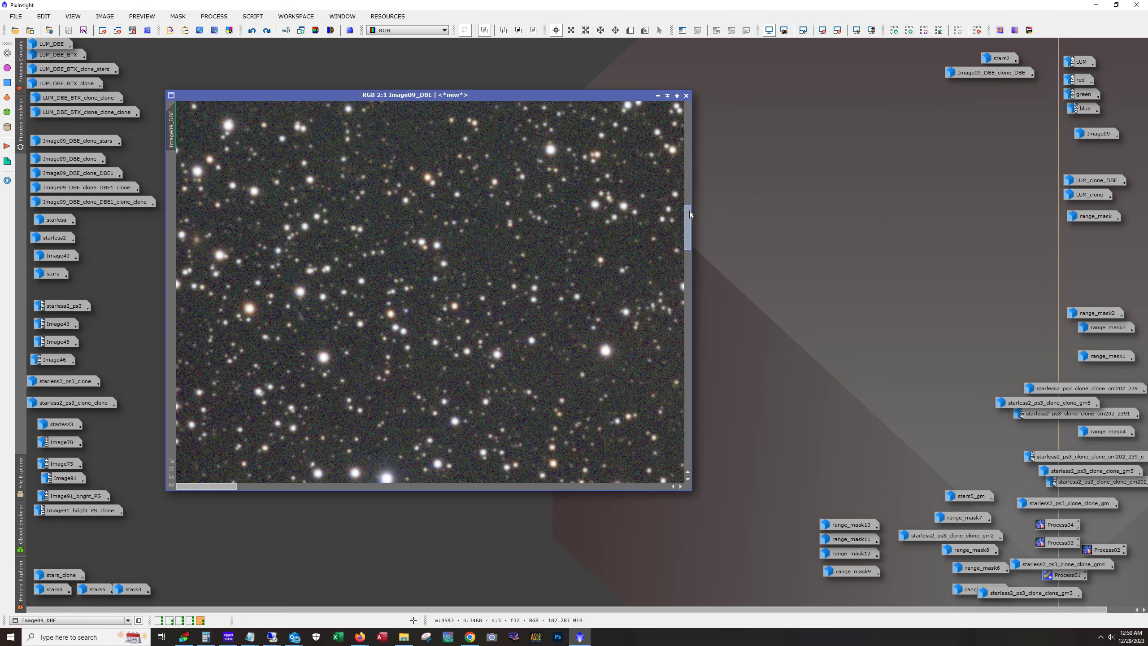
pyautogui.moveTo(690, 214); pyautogui.dragTo(675, 75)
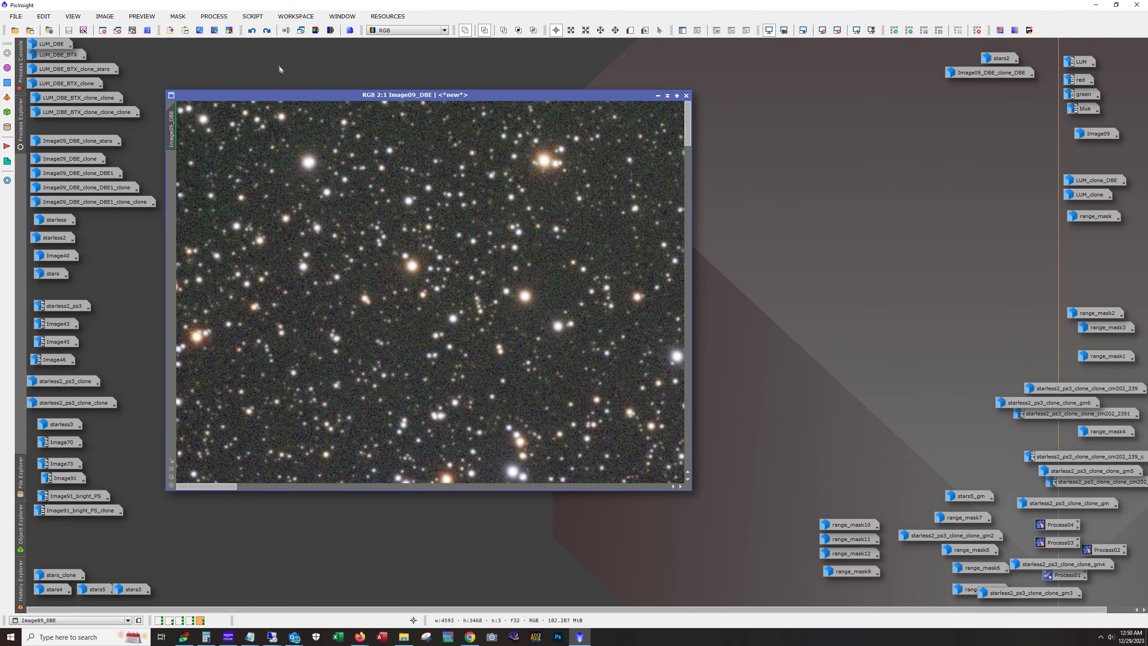
pyautogui.click(251, 30)
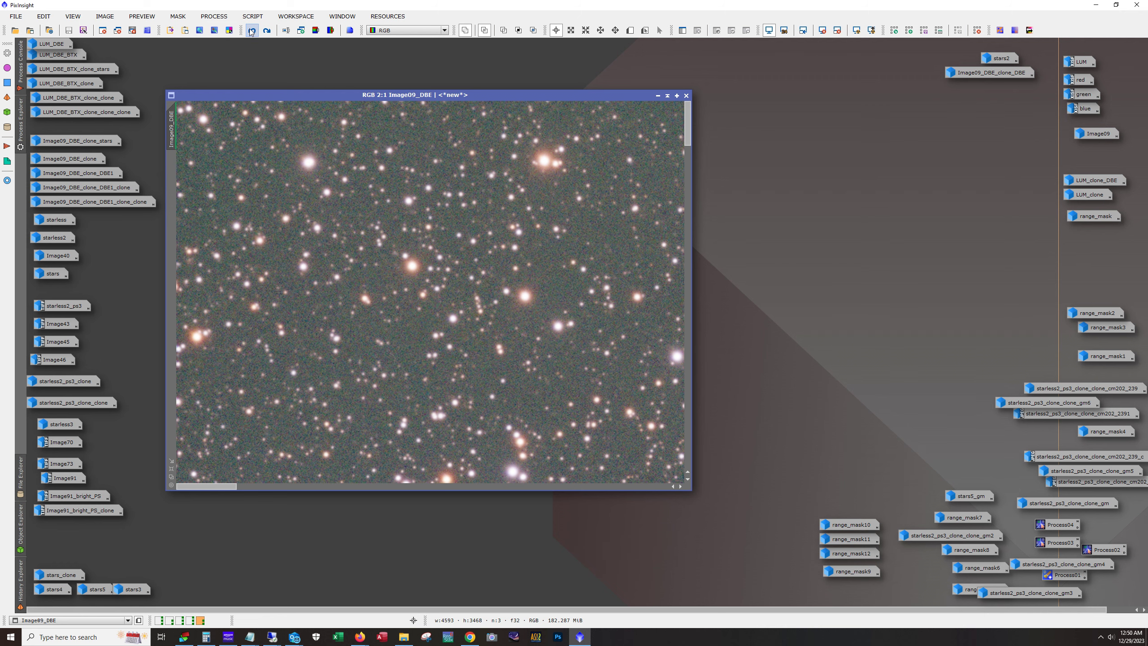
pyautogui.click(251, 31)
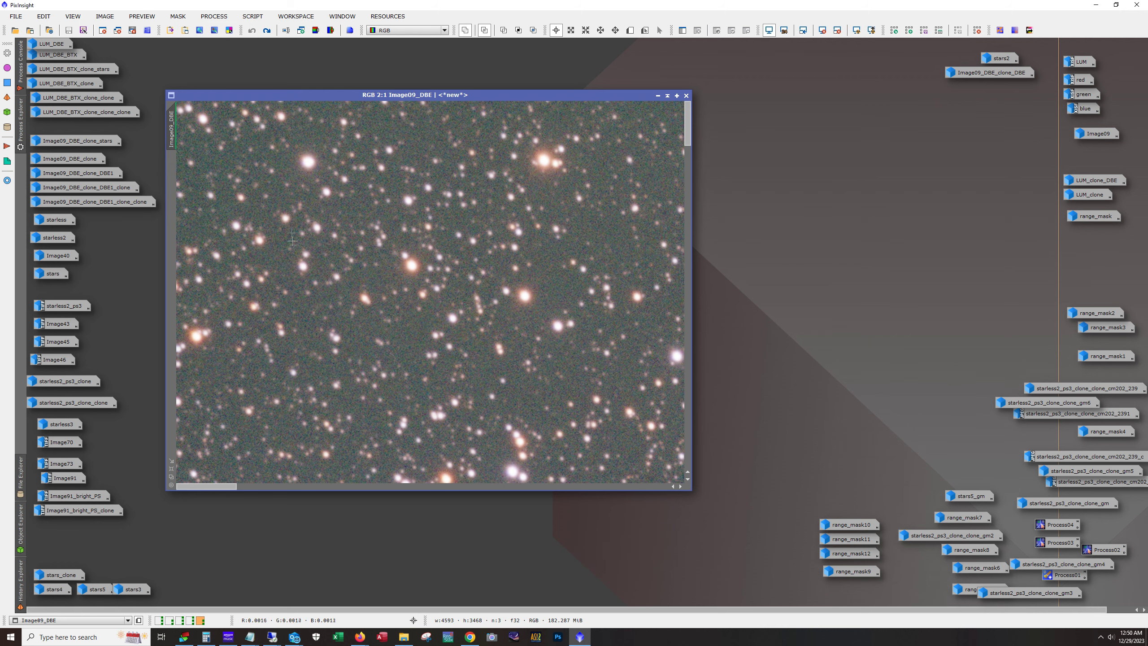
pyautogui.press('-')
pyautogui.press('-')
pyautogui.press('-')
pyautogui.press('-')
# - Give Image09_DBE a ScreenTransferFunction auto stretch for a darker, higher-contrast display
pyautogui.click(214, 16)
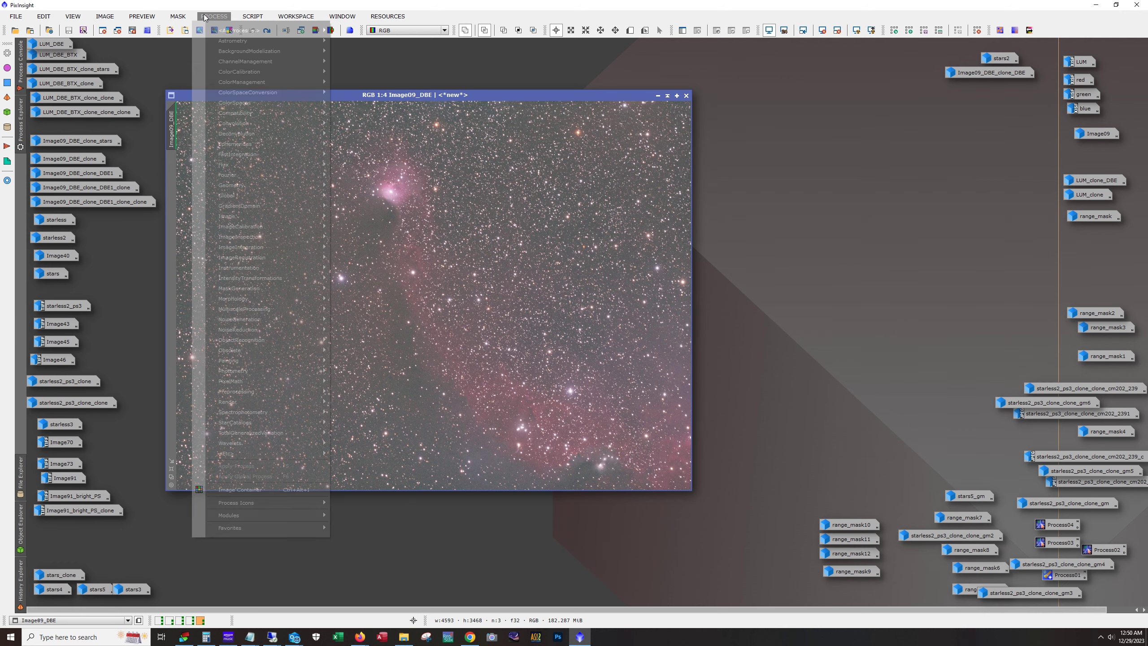
pyautogui.moveTo(270, 279)
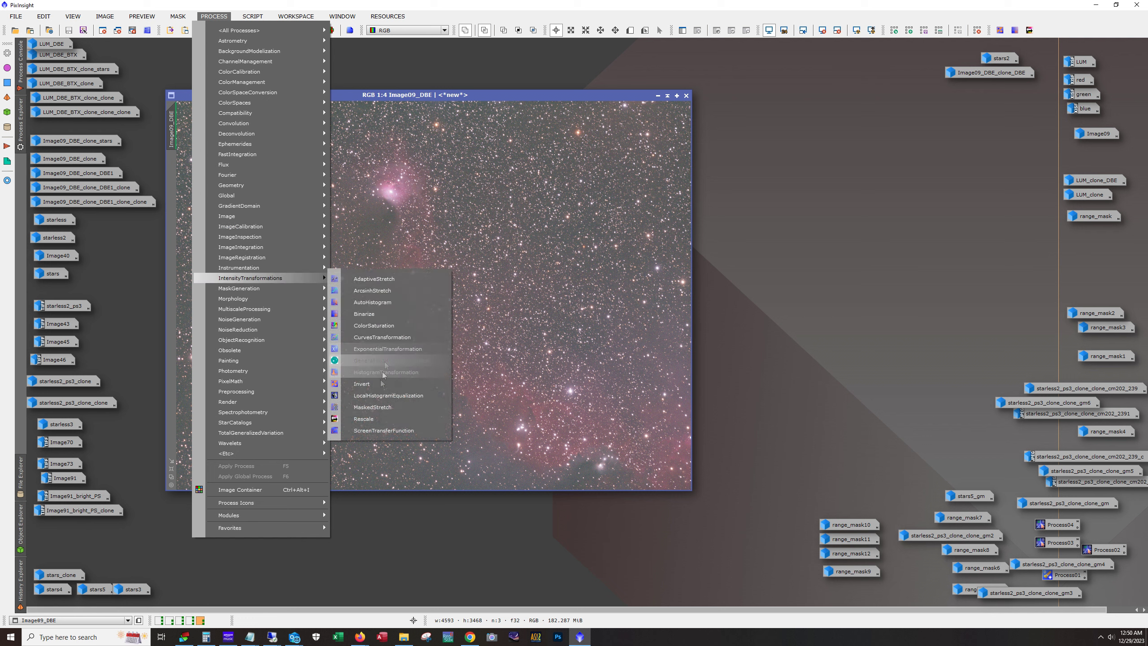
pyautogui.click(381, 430)
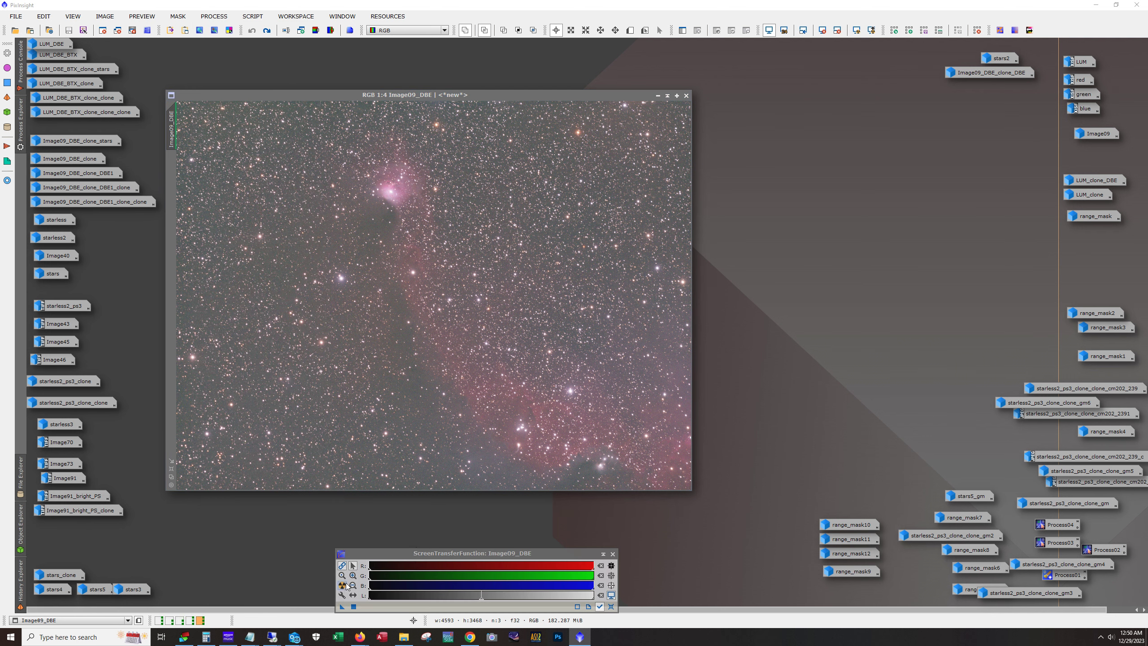
pyautogui.click(342, 585)
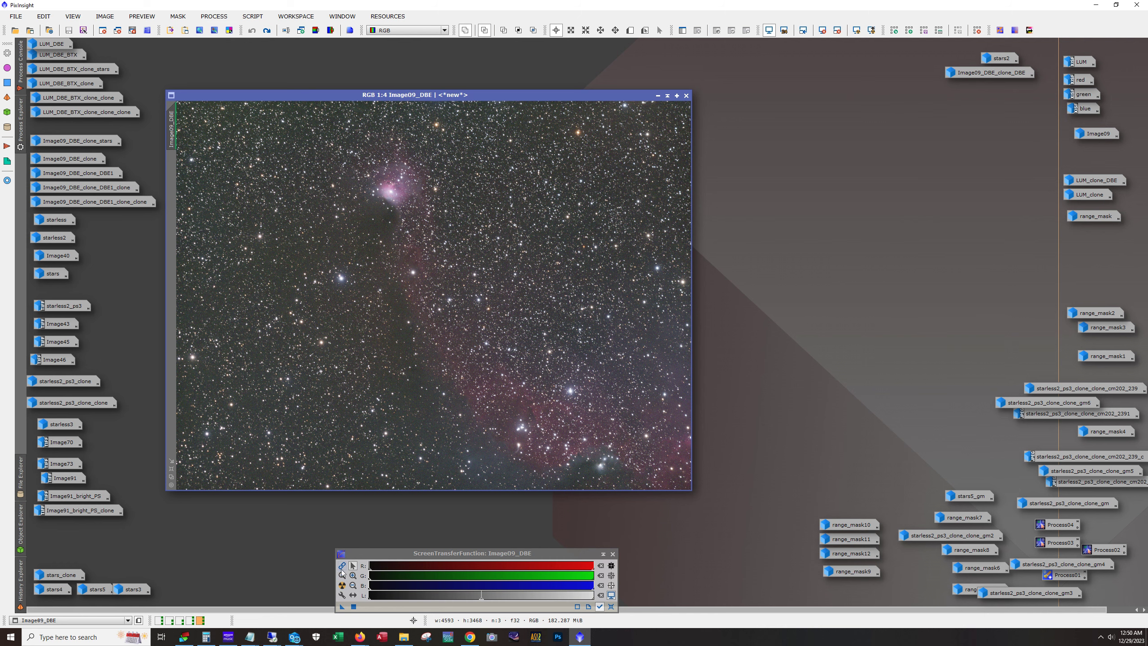
# - Zoom into the star field and toggle Undo/Redo to compare the stars before and after the last step
pyautogui.scroll(3, 225, 174)
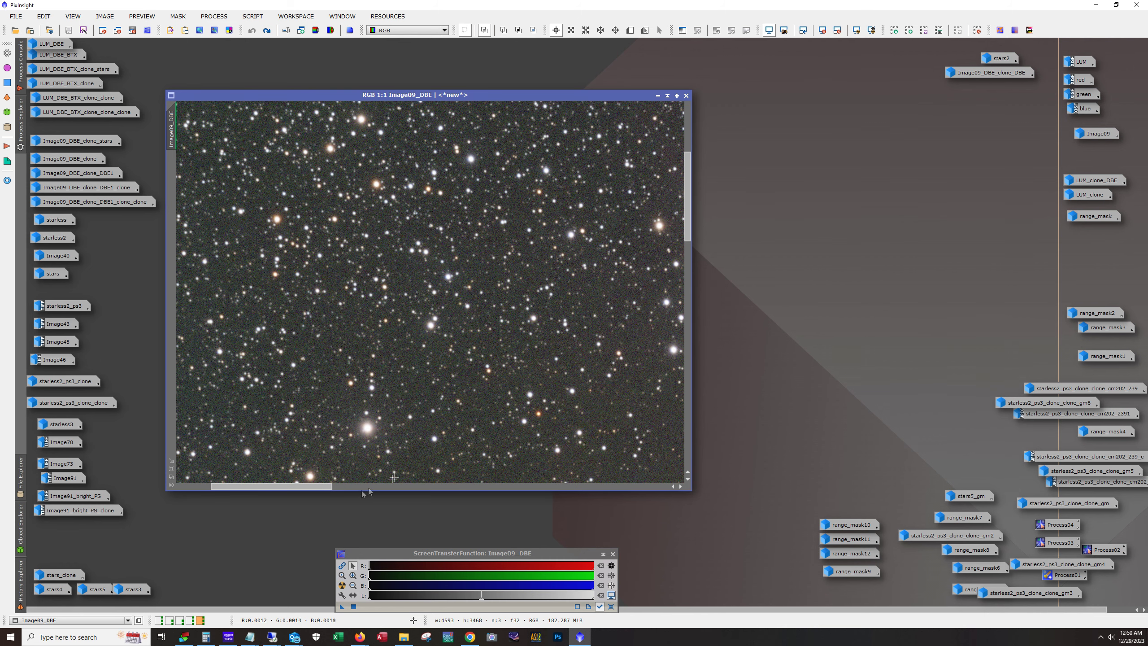
pyautogui.moveTo(278, 486); pyautogui.dragTo(244, 472)
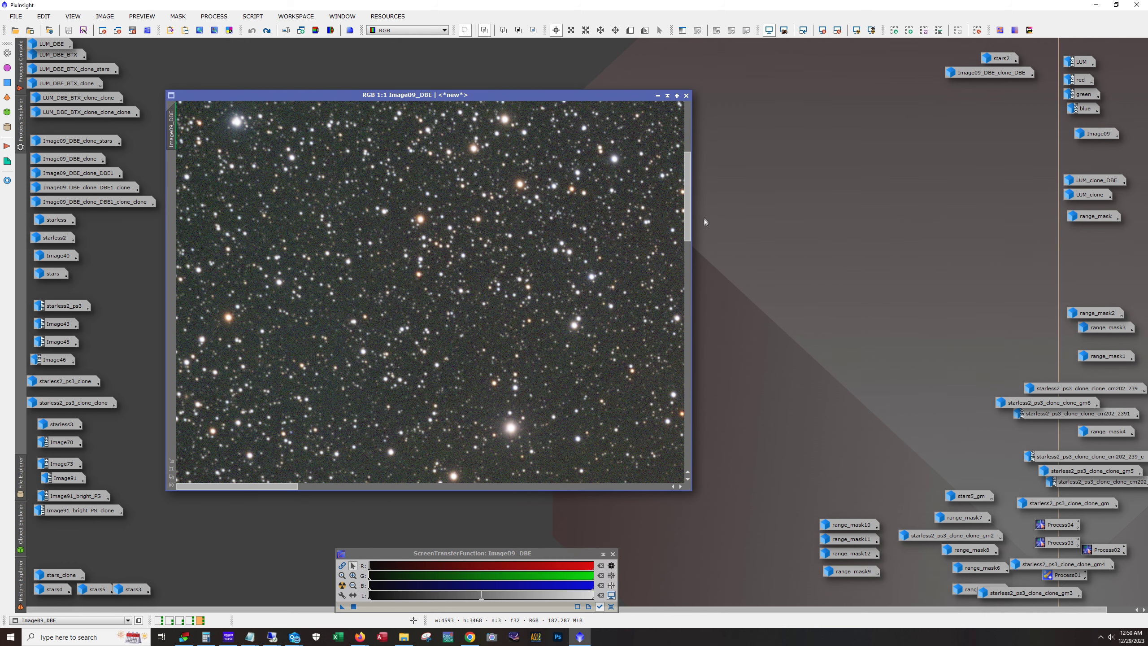
pyautogui.scroll(-4, 468, 299)
pyautogui.scroll(5, 468, 299)
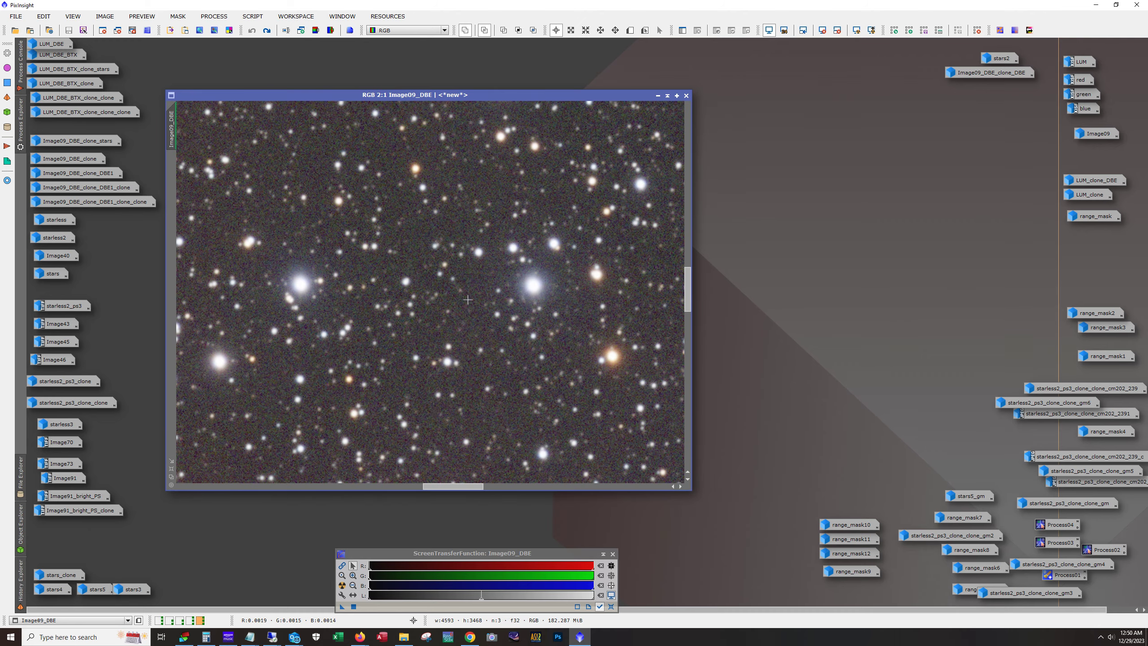
pyautogui.moveTo(439, 486); pyautogui.dragTo(192, 486)
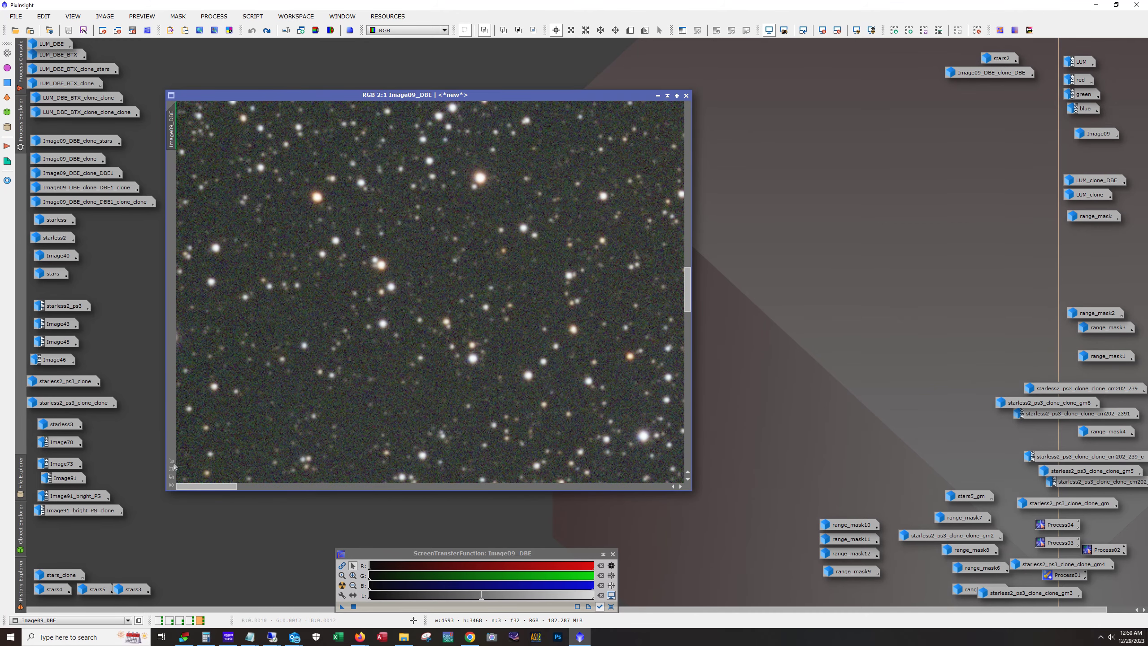
pyautogui.moveTo(690, 301); pyautogui.dragTo(688, 136)
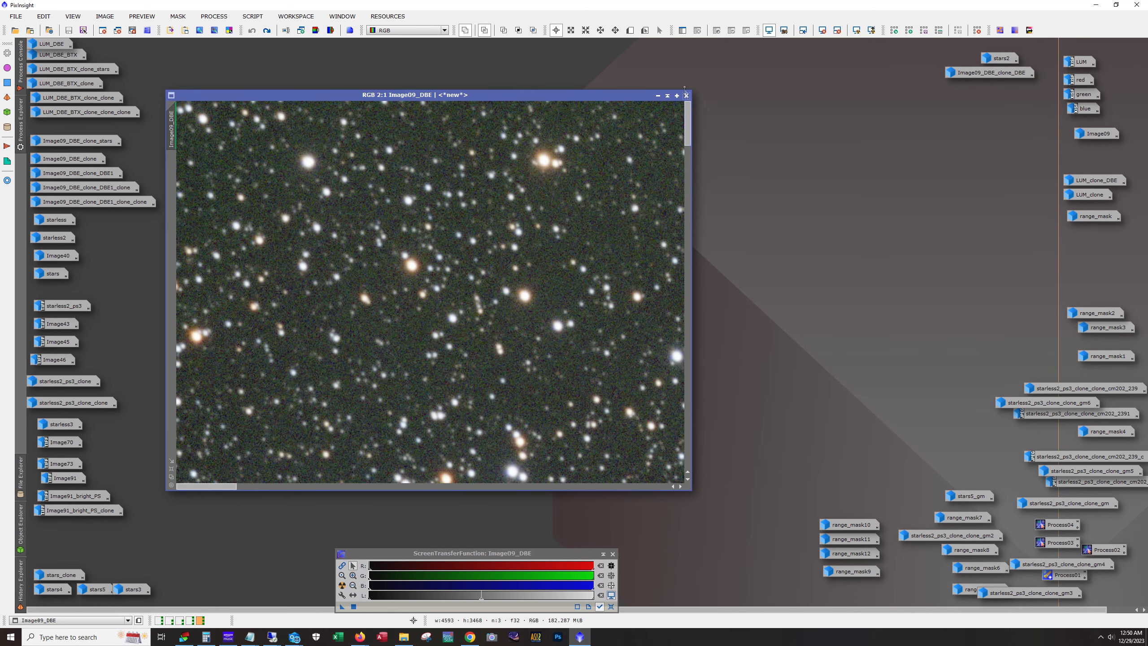
pyautogui.click(267, 30)
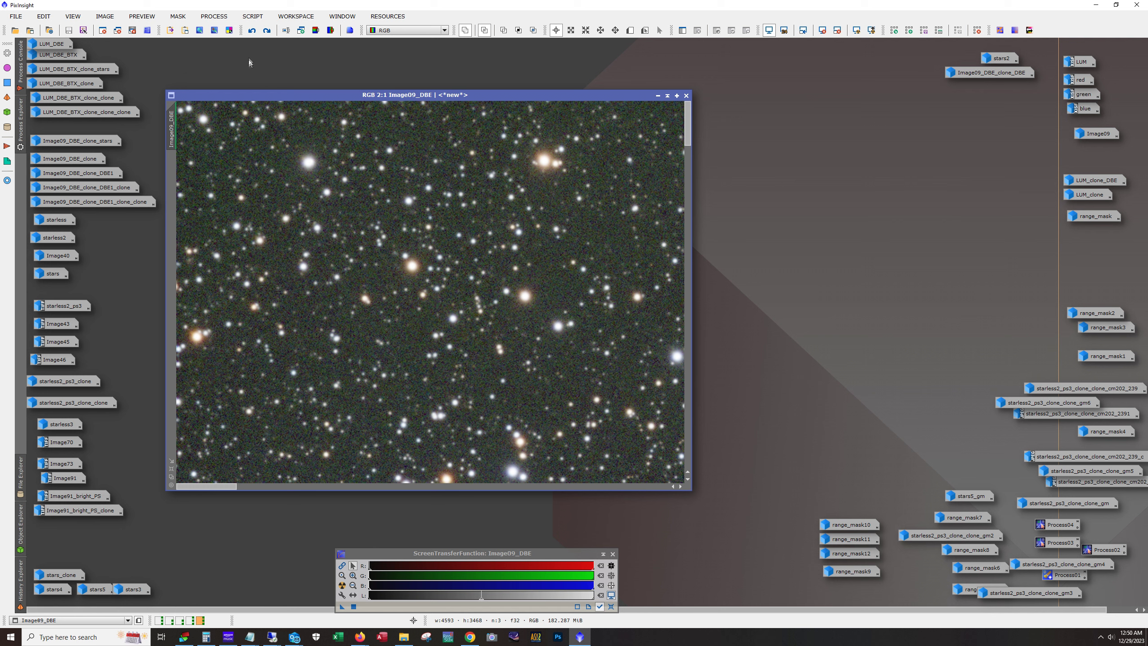
pyautogui.click(253, 31)
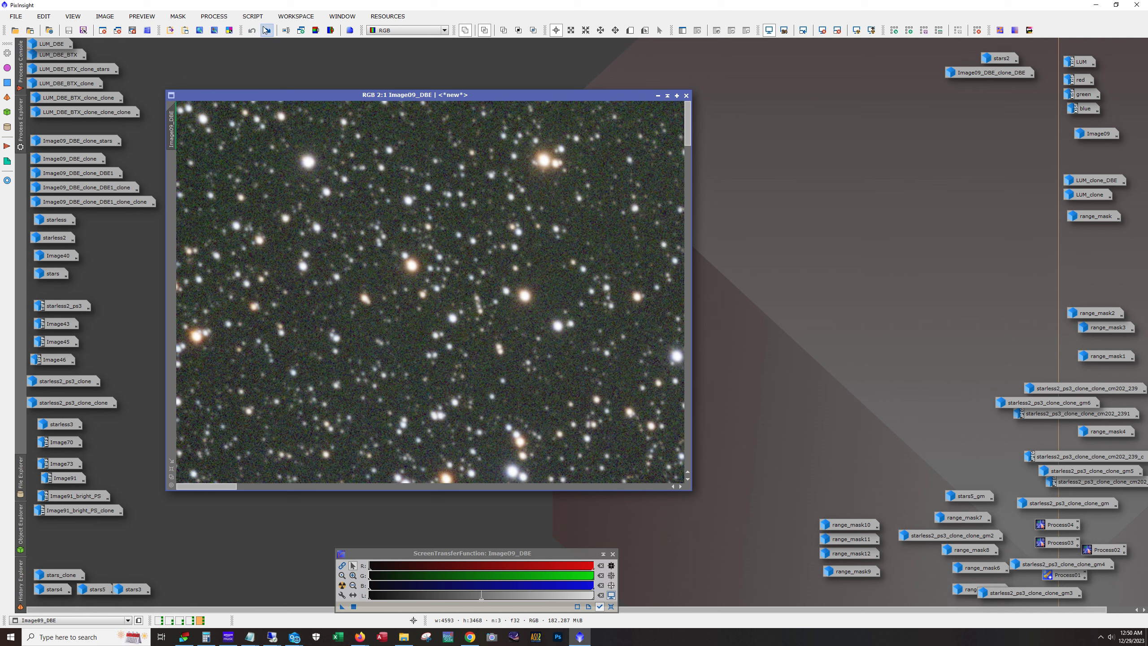
pyautogui.click(266, 30)
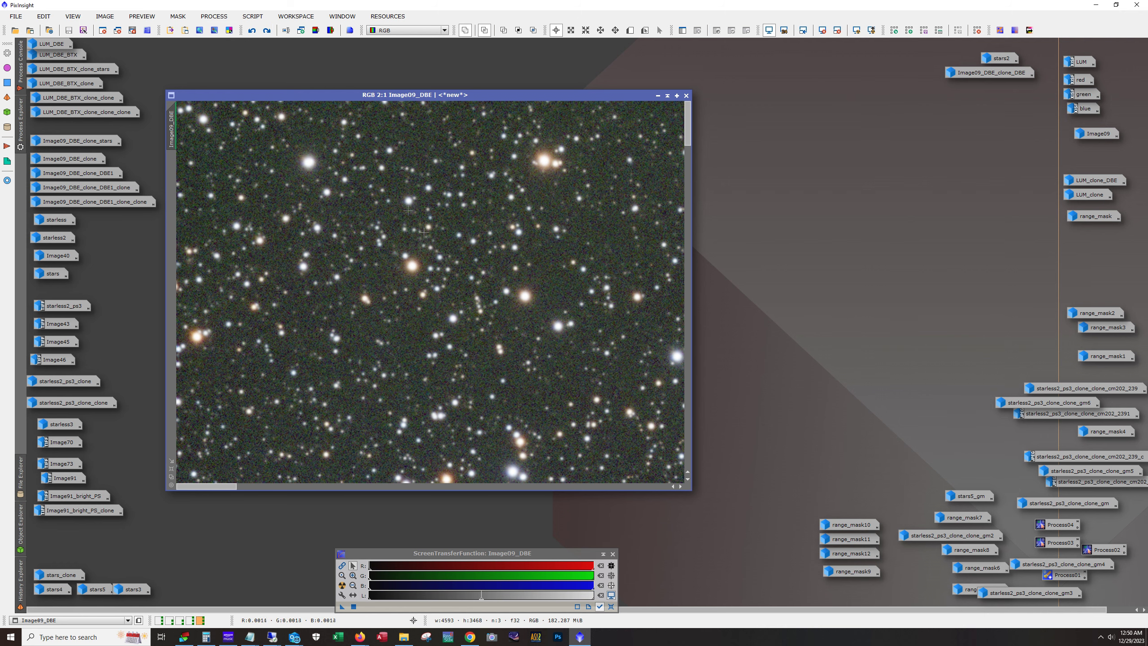
pyautogui.scroll(-1, 312, 252)
pyautogui.scroll(-3, 311, 252)
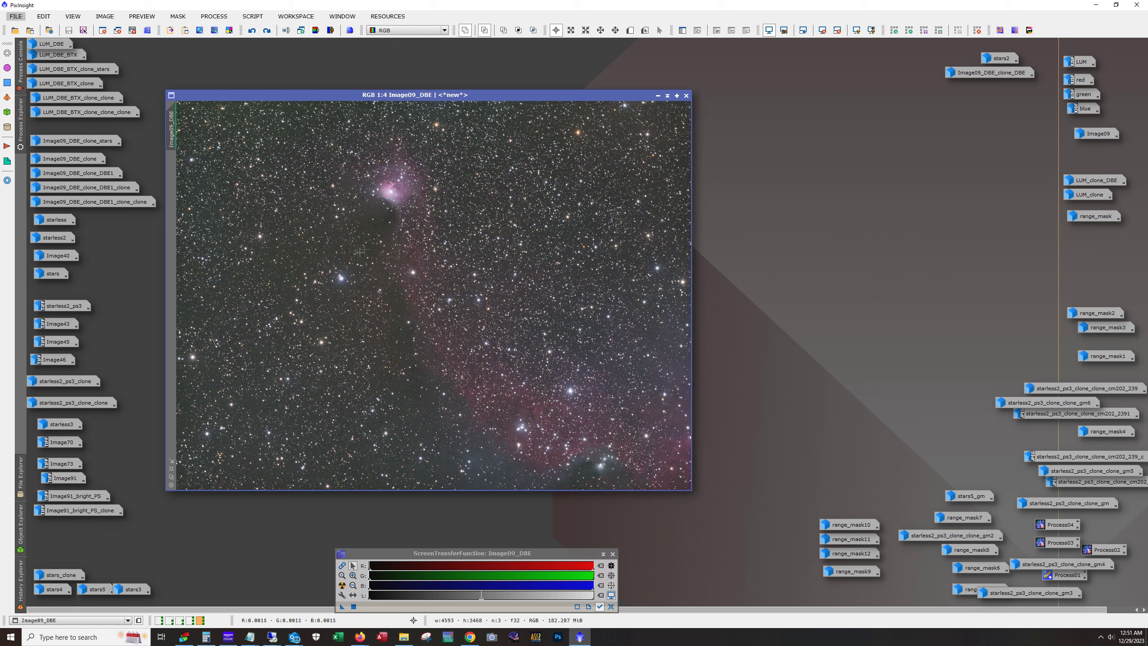
pyautogui.click(213, 16)
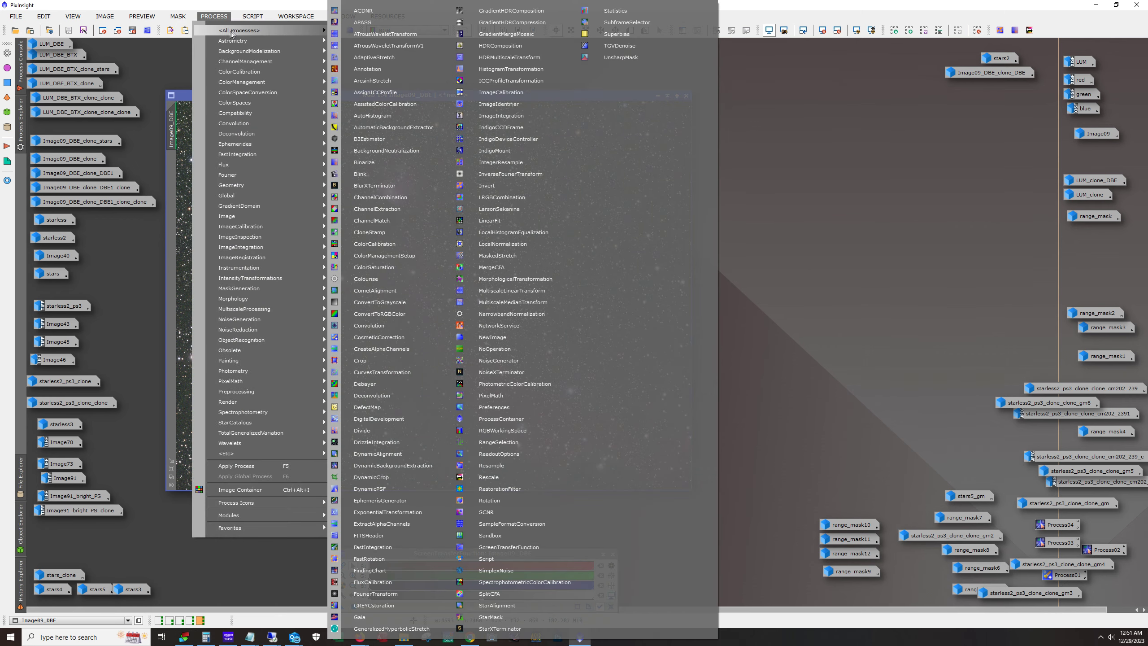
pyautogui.moveTo(387, 17)
pyautogui.moveTo(214, 17)
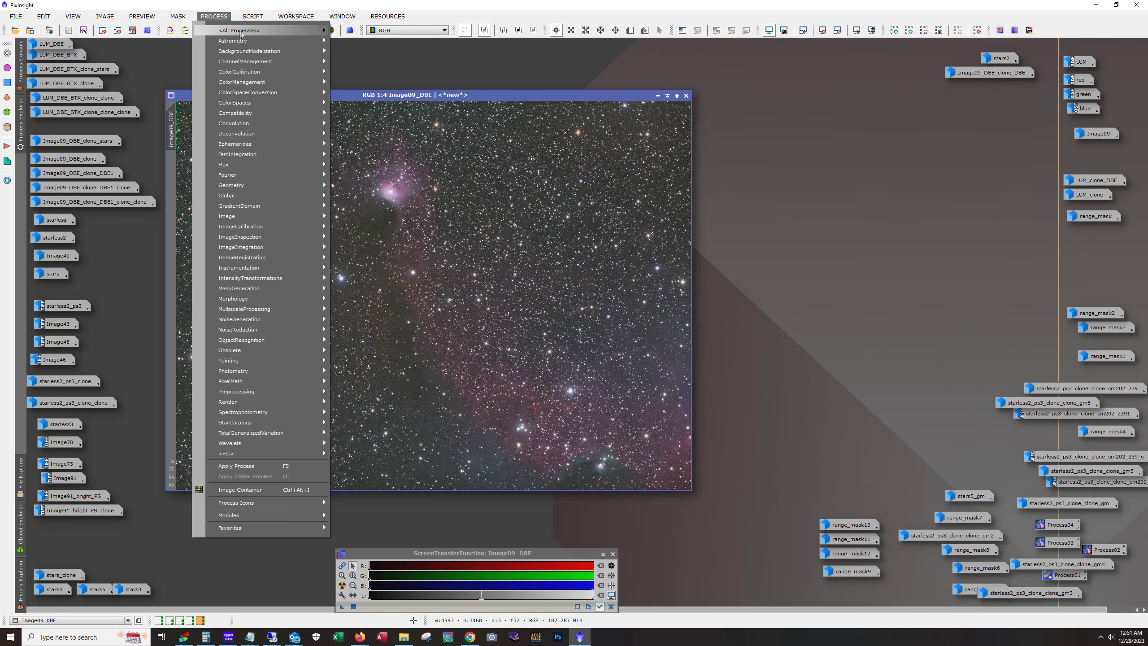
pyautogui.moveTo(263, 30)
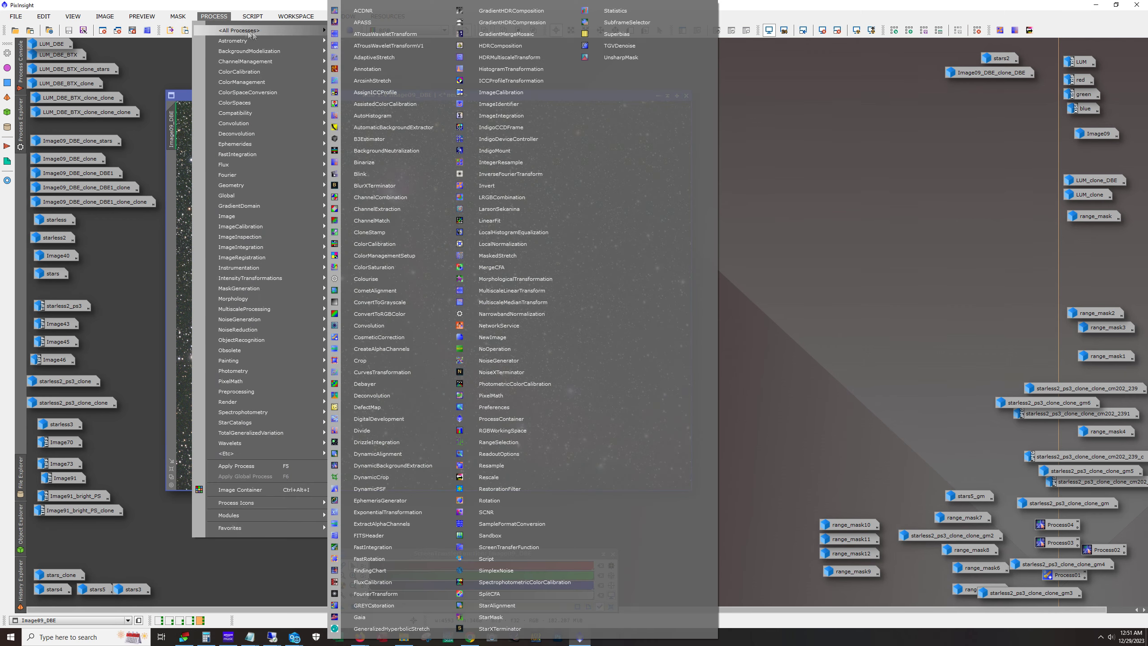
pyautogui.click(388, 189)
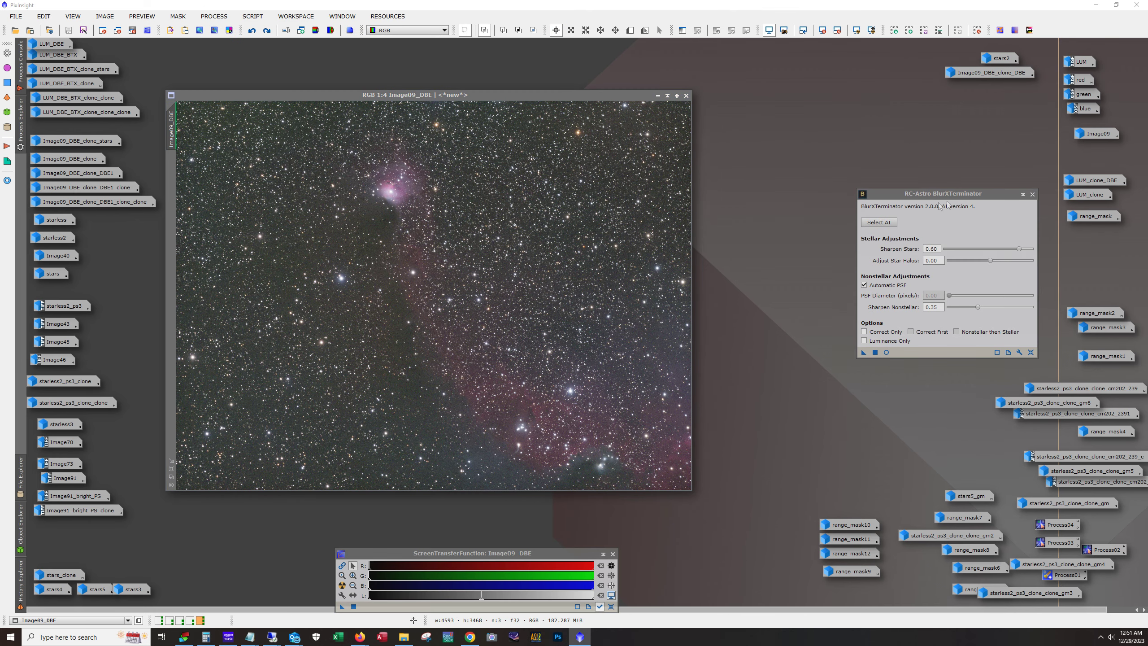
pyautogui.click(600, 282)
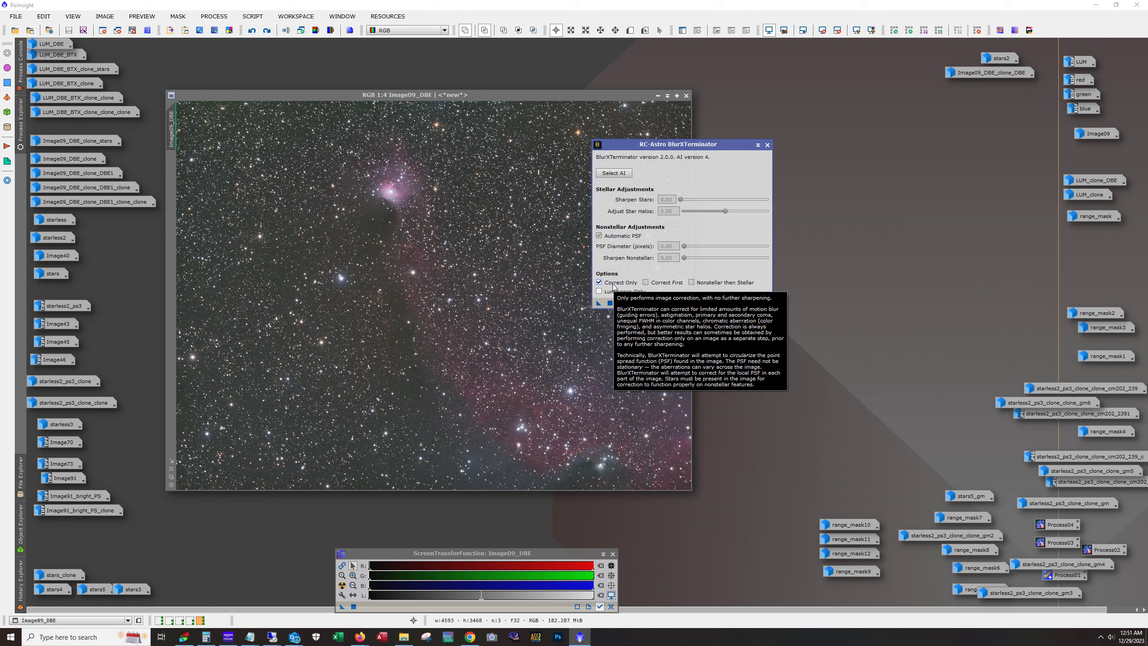
pyautogui.moveTo(668, 145); pyautogui.dragTo(802, 126)
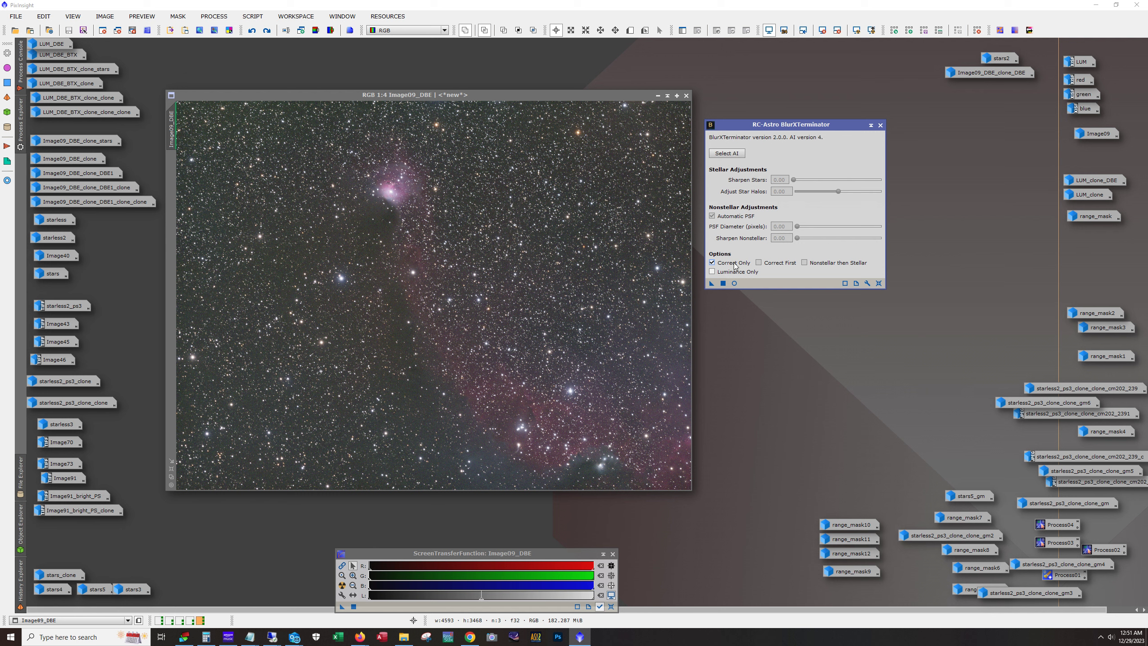
pyautogui.moveTo(735, 266)
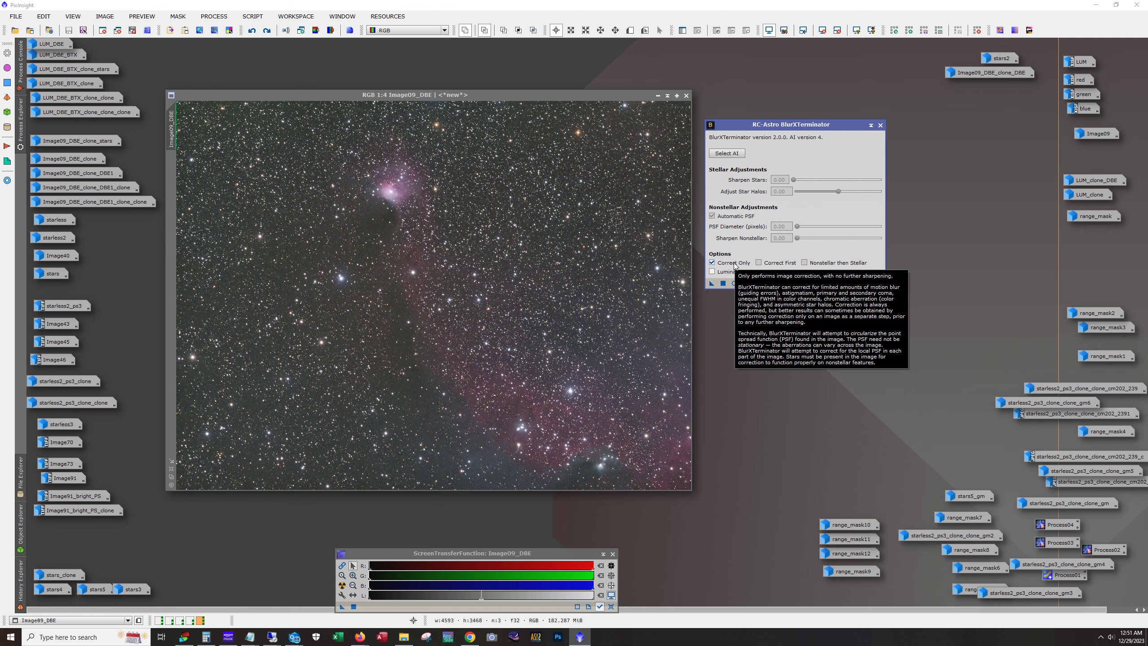
pyautogui.click(880, 125)
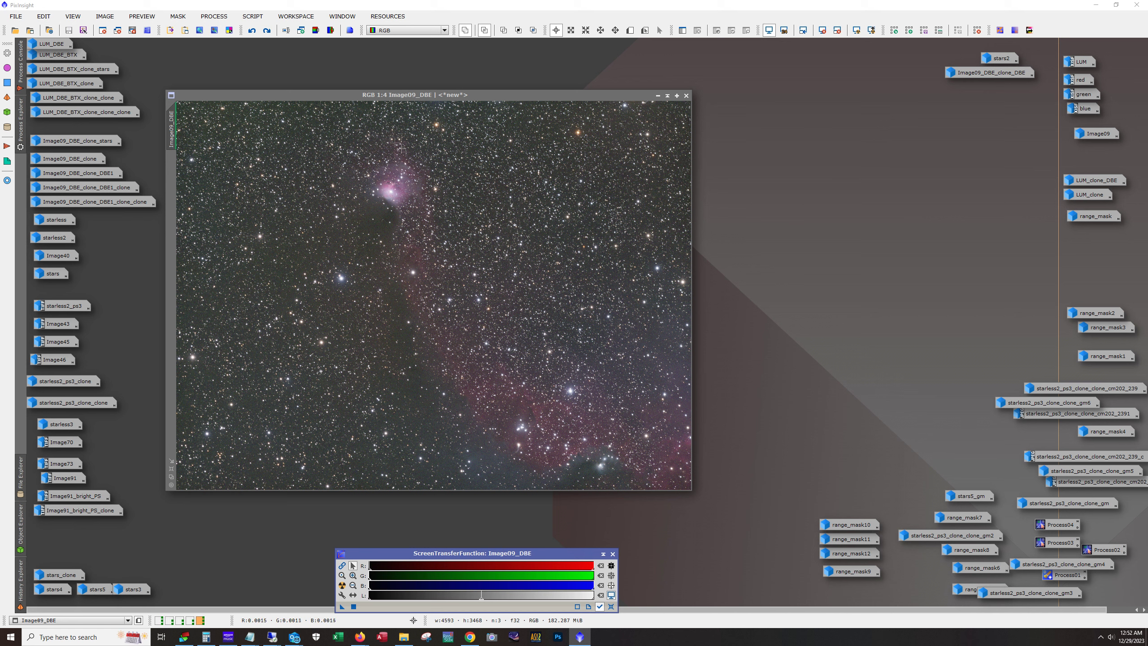
# - Restore the Preview01 preview region on Image09_DBE with Redo
pyautogui.click(263, 34)
pyautogui.click(222, 17)
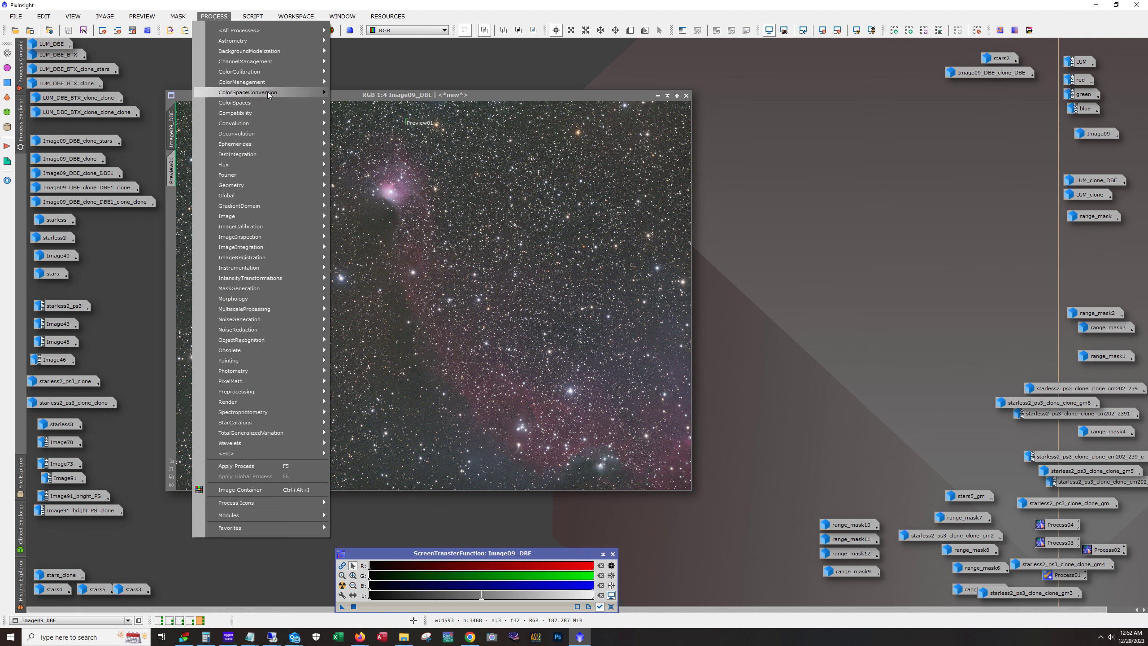
pyautogui.moveTo(268, 93)
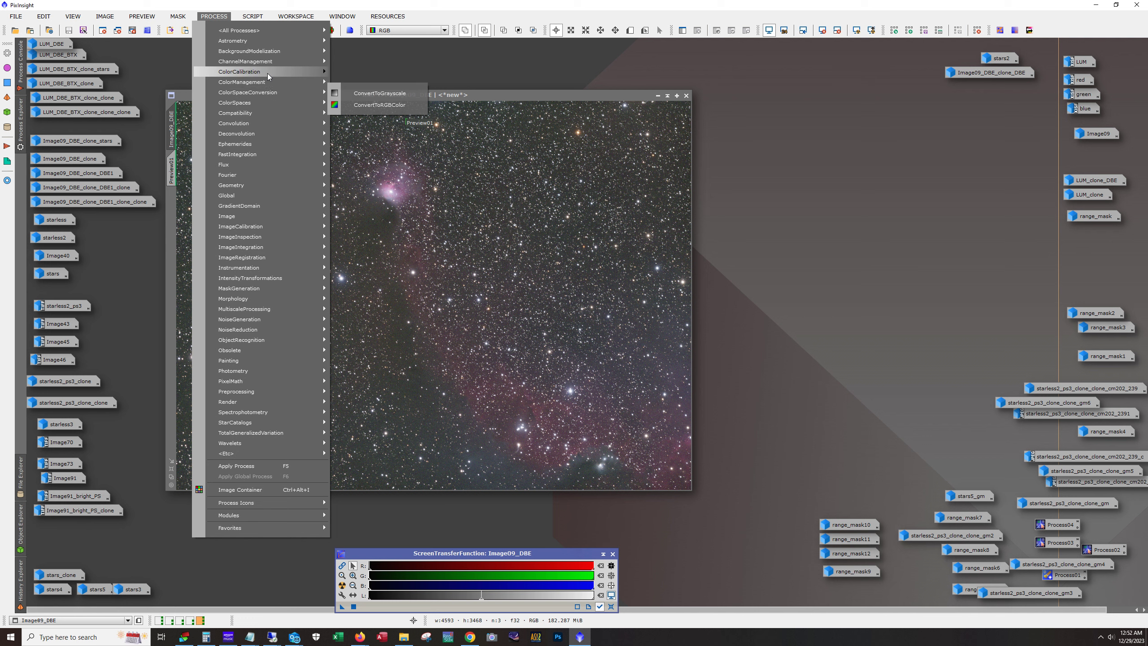
pyautogui.moveTo(267, 73)
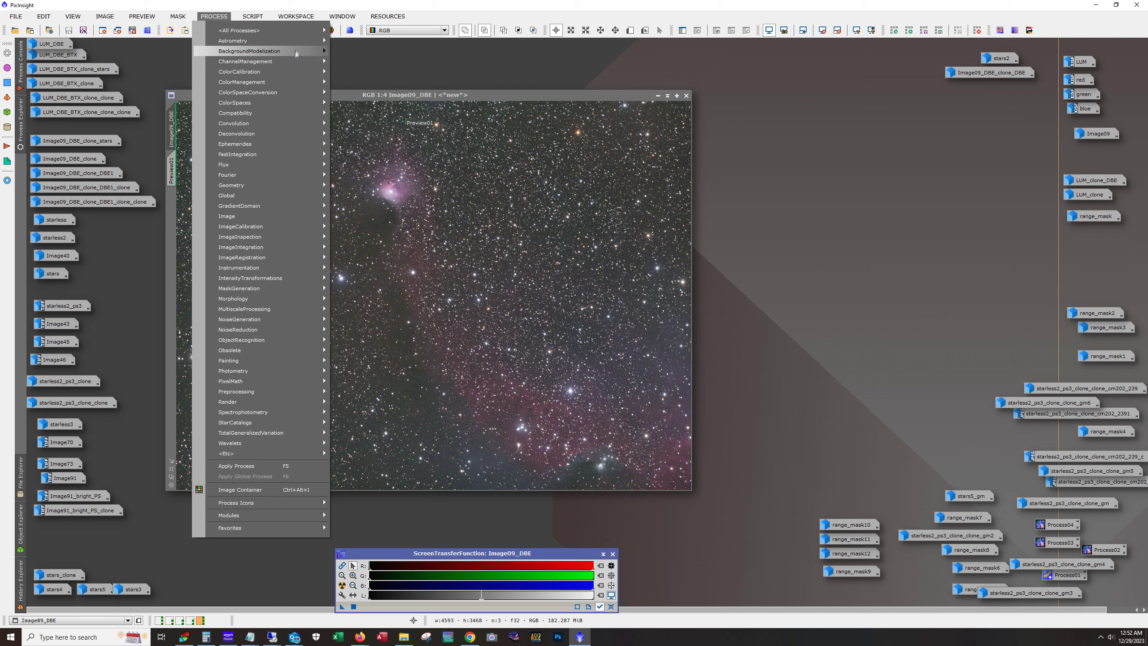
pyautogui.click(341, 94)
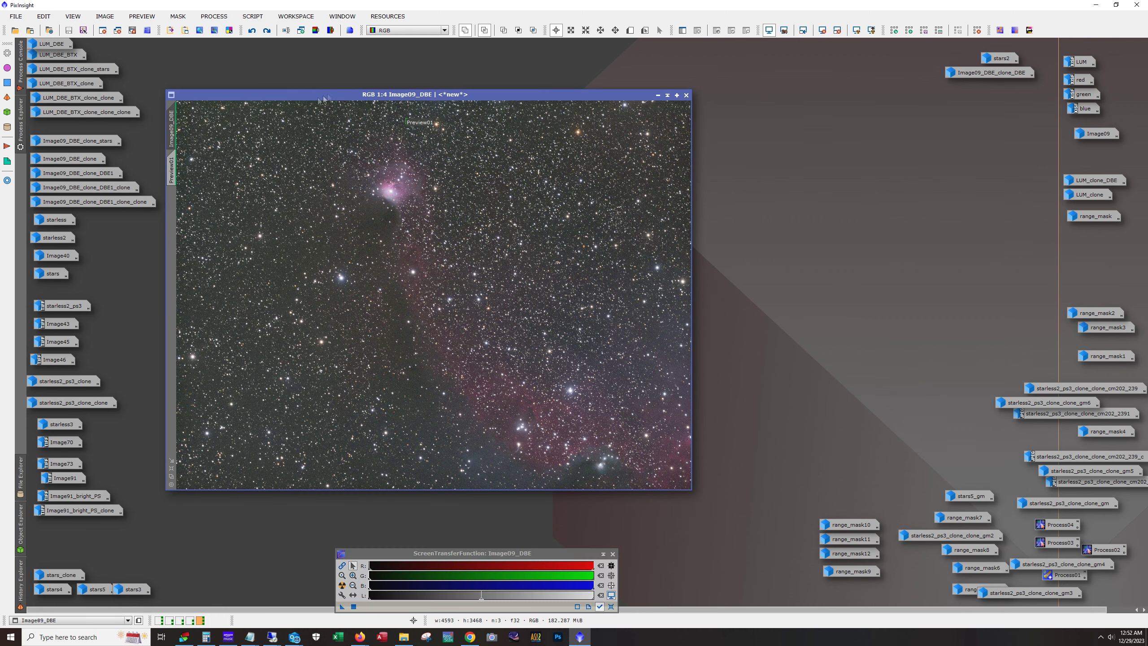
pyautogui.scroll(3, 412, 123)
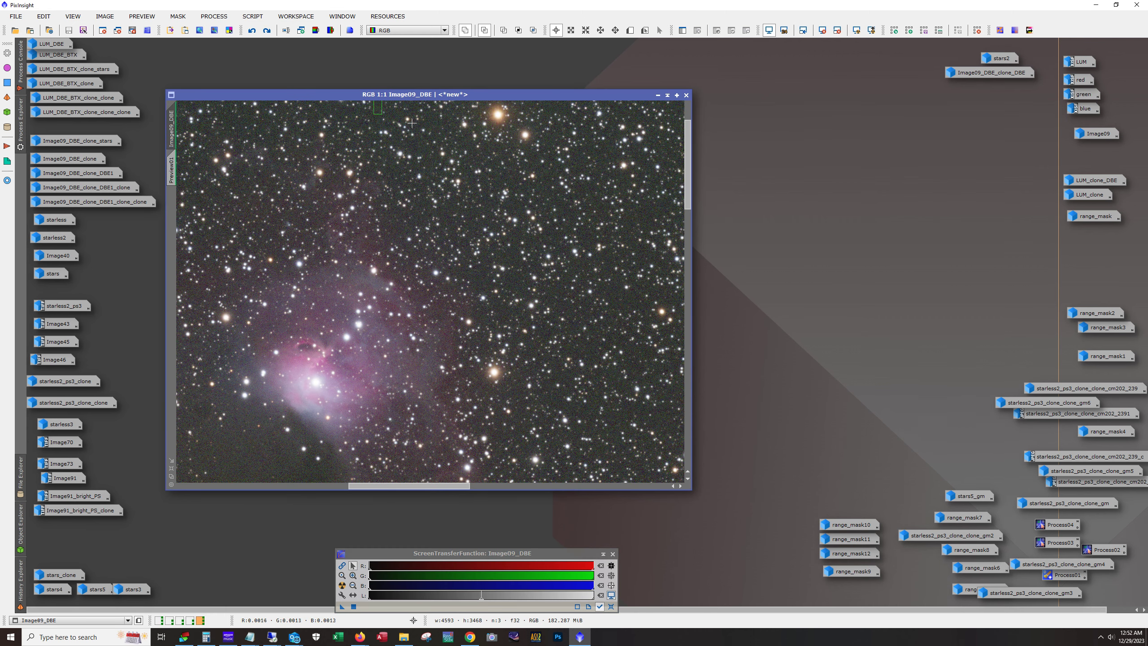
pyautogui.moveTo(687, 190); pyautogui.dragTo(680, 146)
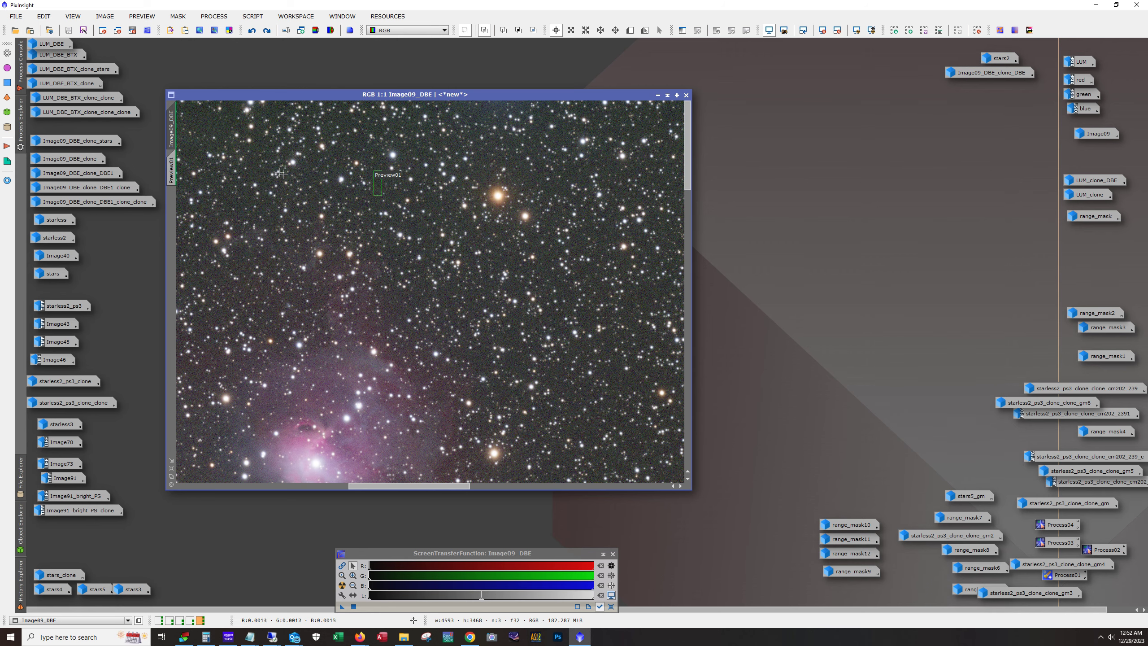
pyautogui.scroll(2, 314, 181)
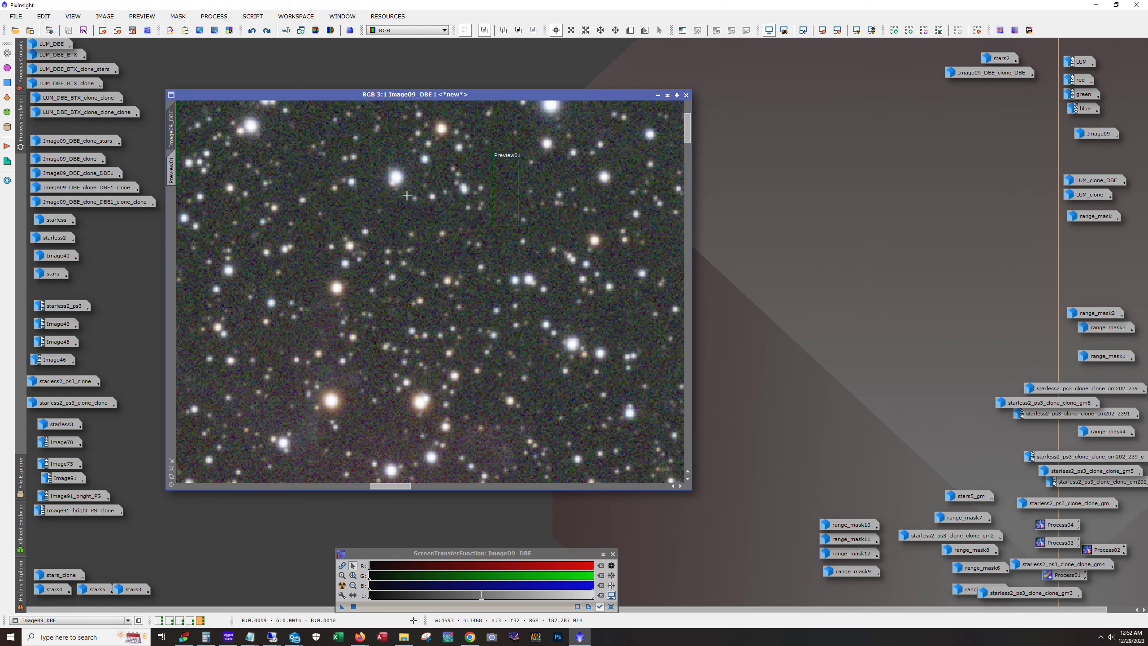
# - Open SpectrophotometricColorCalibration, tick Region of Interest, then close the dialog
pyautogui.click(224, 17)
pyautogui.moveTo(273, 62)
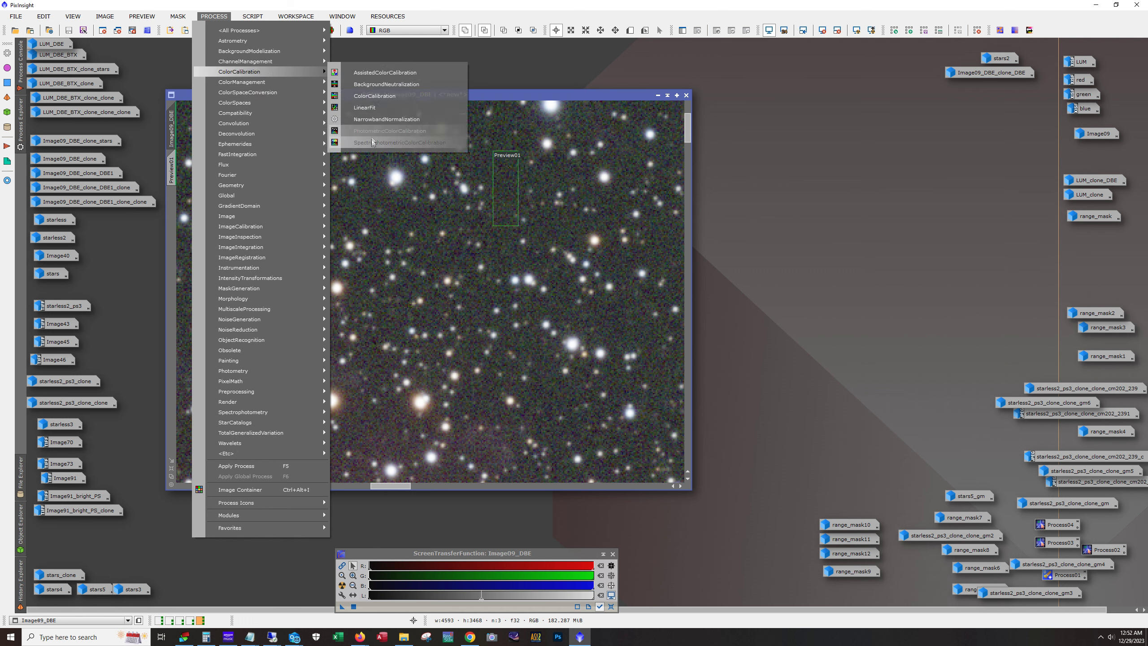
pyautogui.click(372, 142)
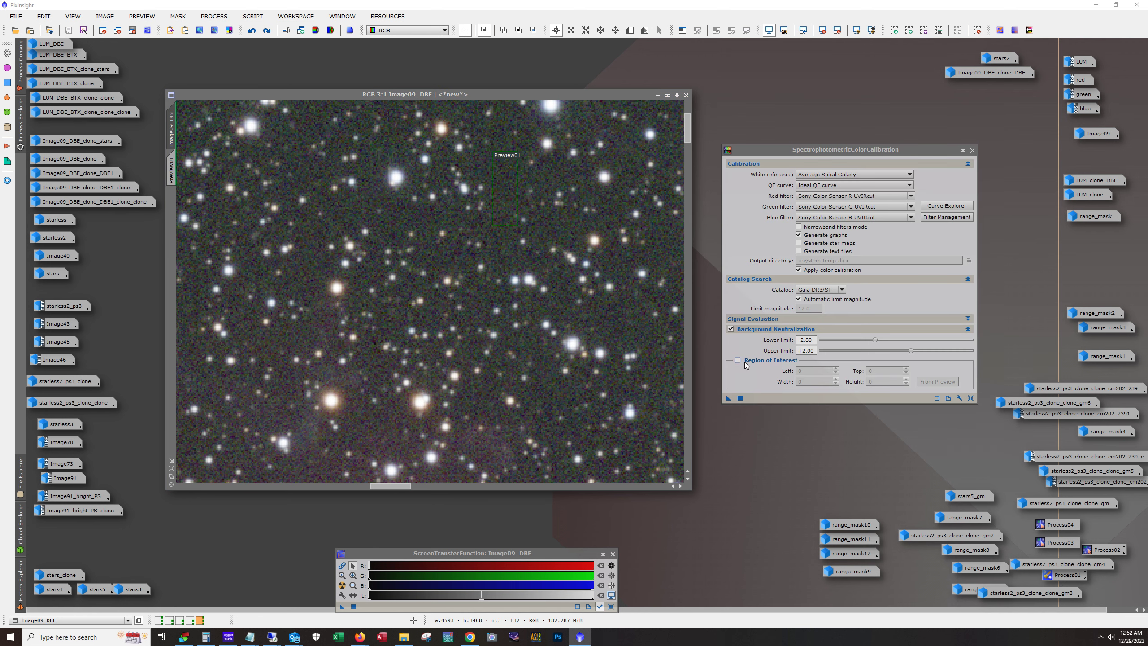
pyautogui.click(738, 361)
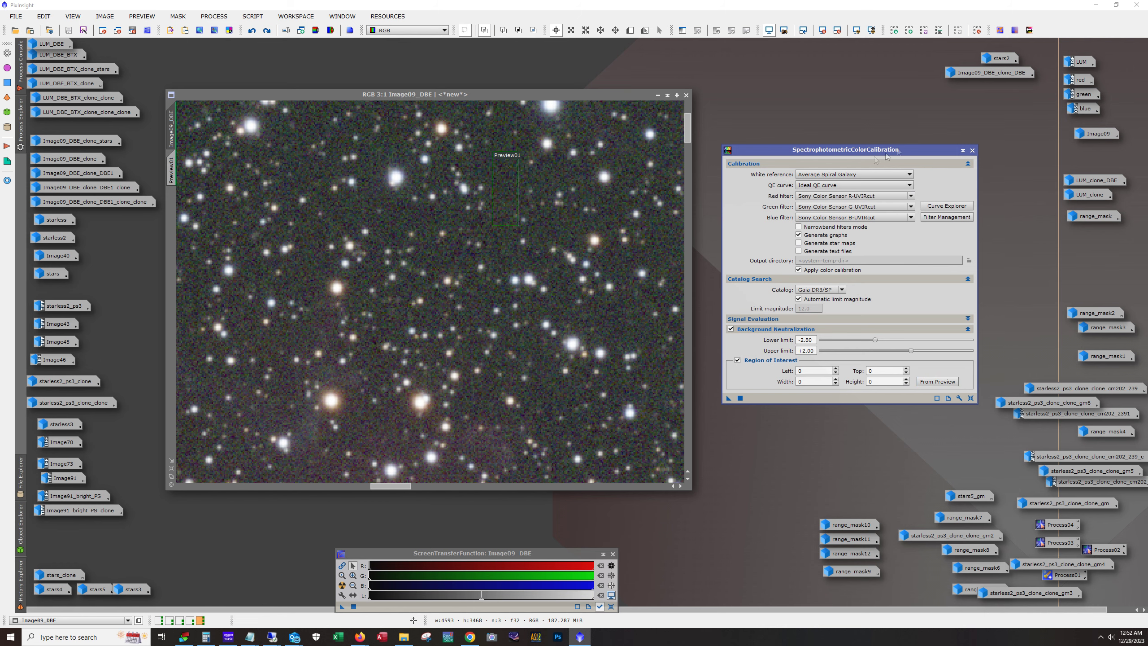
pyautogui.scroll(-4, 513, 219)
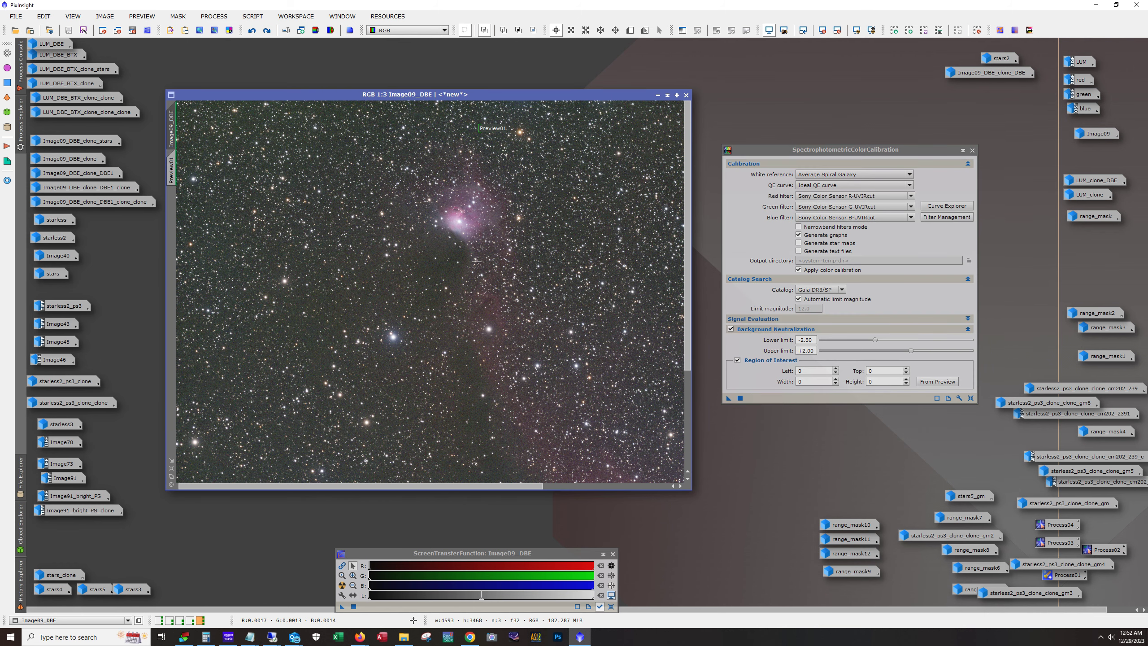
pyautogui.scroll(-1, 477, 262)
pyautogui.click(972, 150)
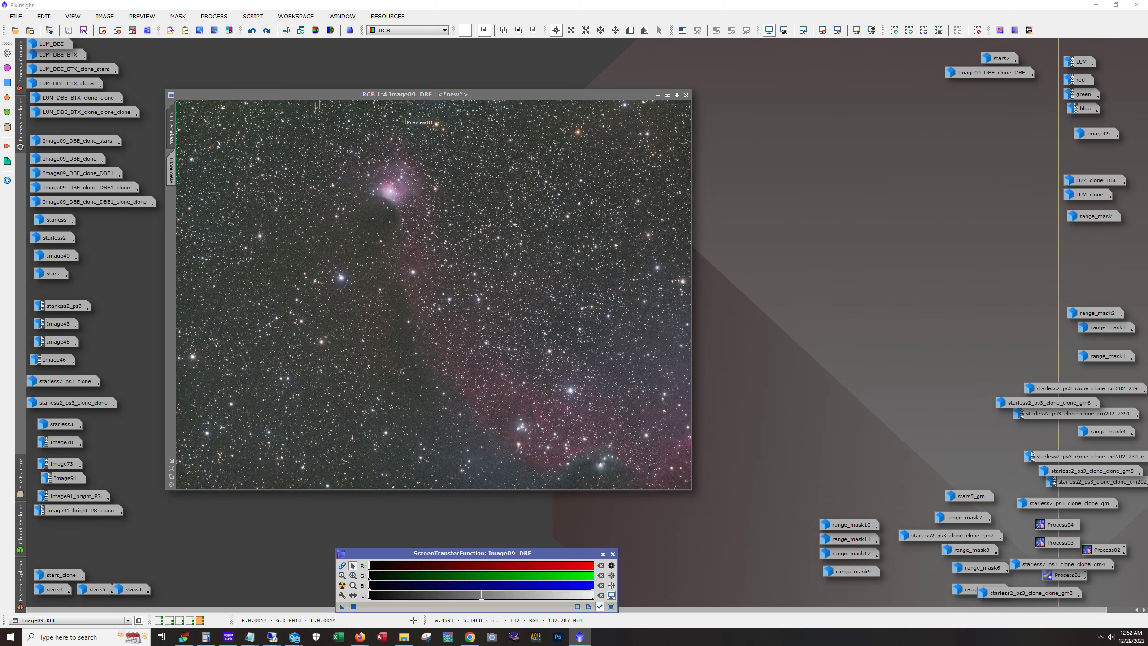
# - Return Image09_DBE to its neutral-background state and auto-stretch it with linked colour channels
pyautogui.click(267, 32)
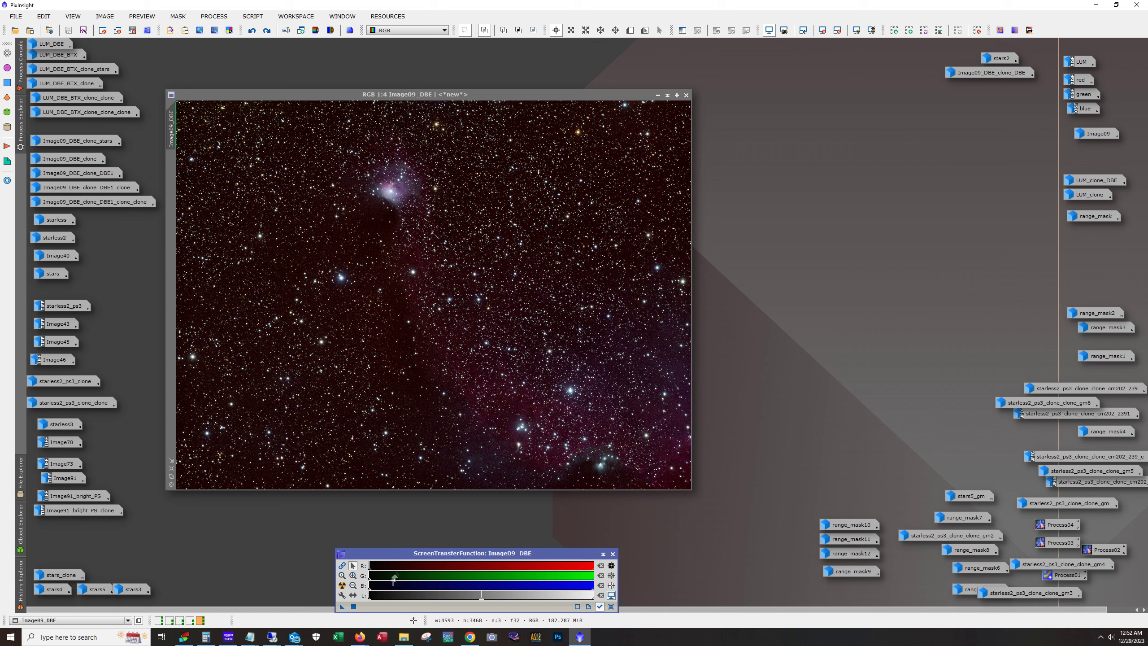
pyautogui.moveTo(400, 556); pyautogui.dragTo(400, 524)
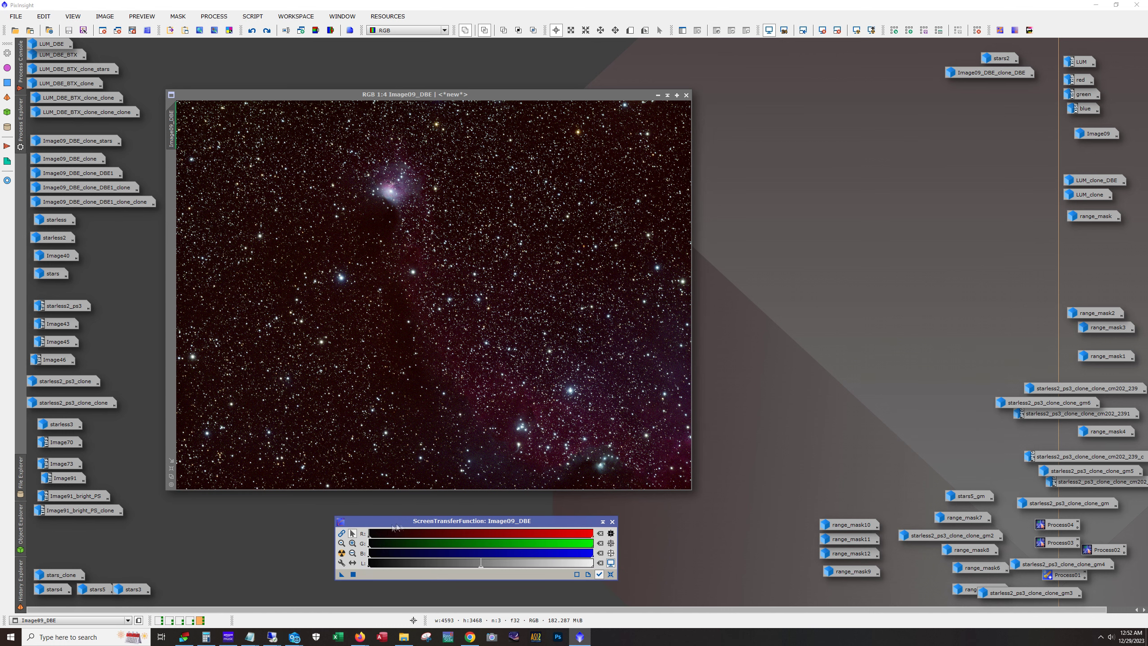
pyautogui.click(252, 30)
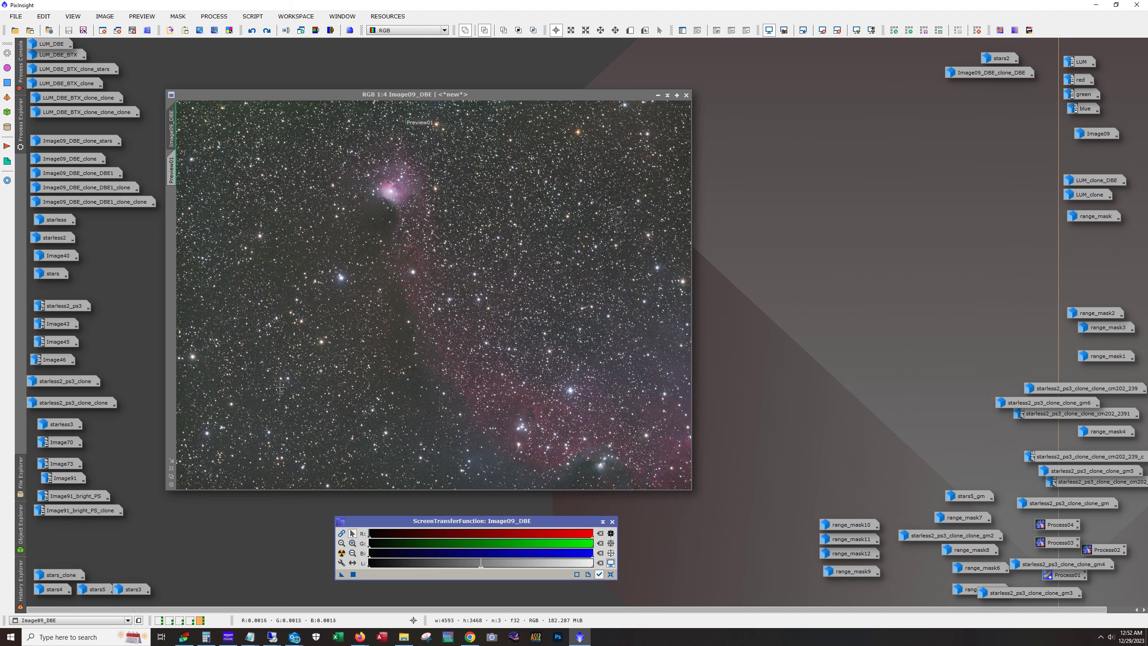
pyautogui.click(341, 533)
pyautogui.click(341, 563)
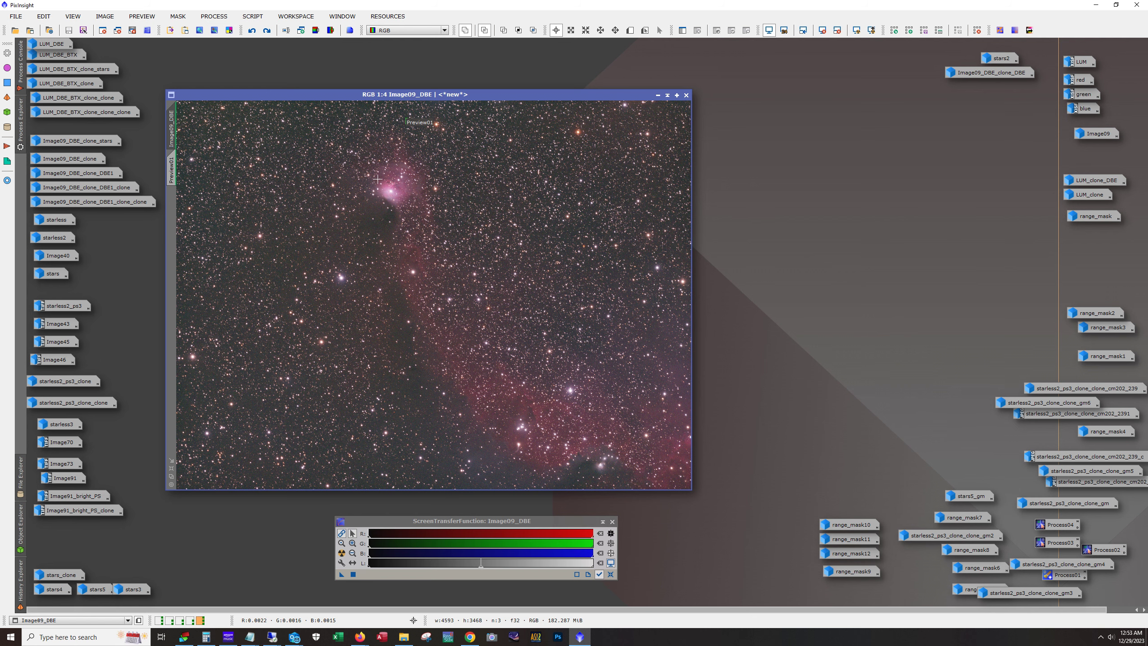
pyautogui.doubleClick(1088, 131)
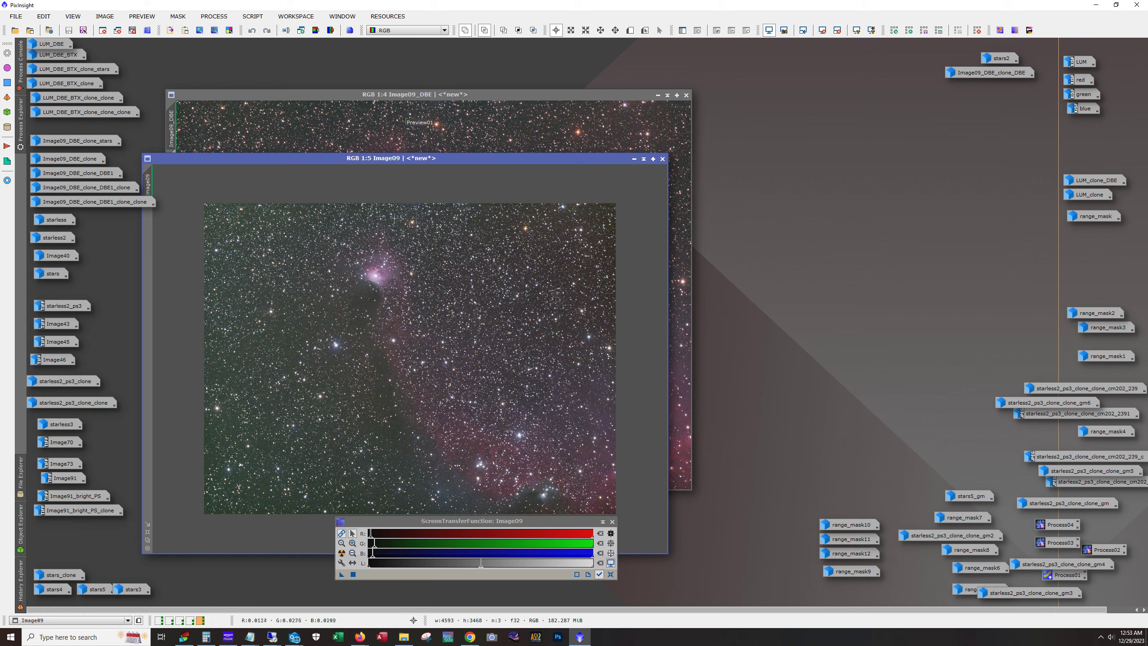
# - Auto-stretch the original Image09 for comparison, then minimise it
pyautogui.moveTo(387, 157); pyautogui.dragTo(543, 84)
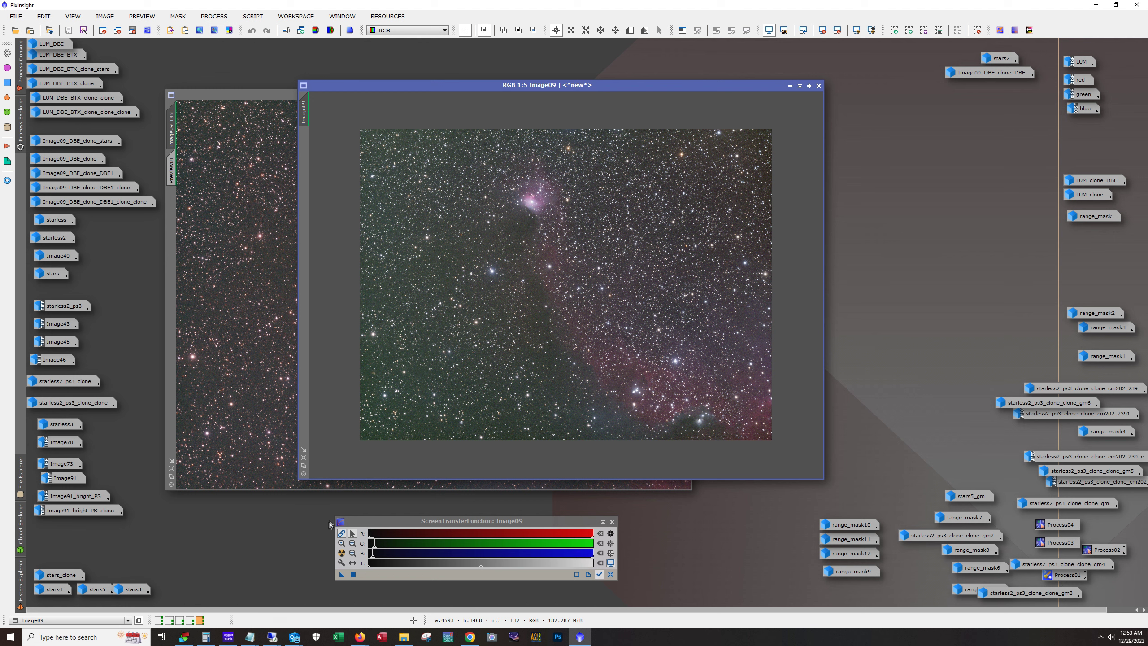
pyautogui.click(342, 552)
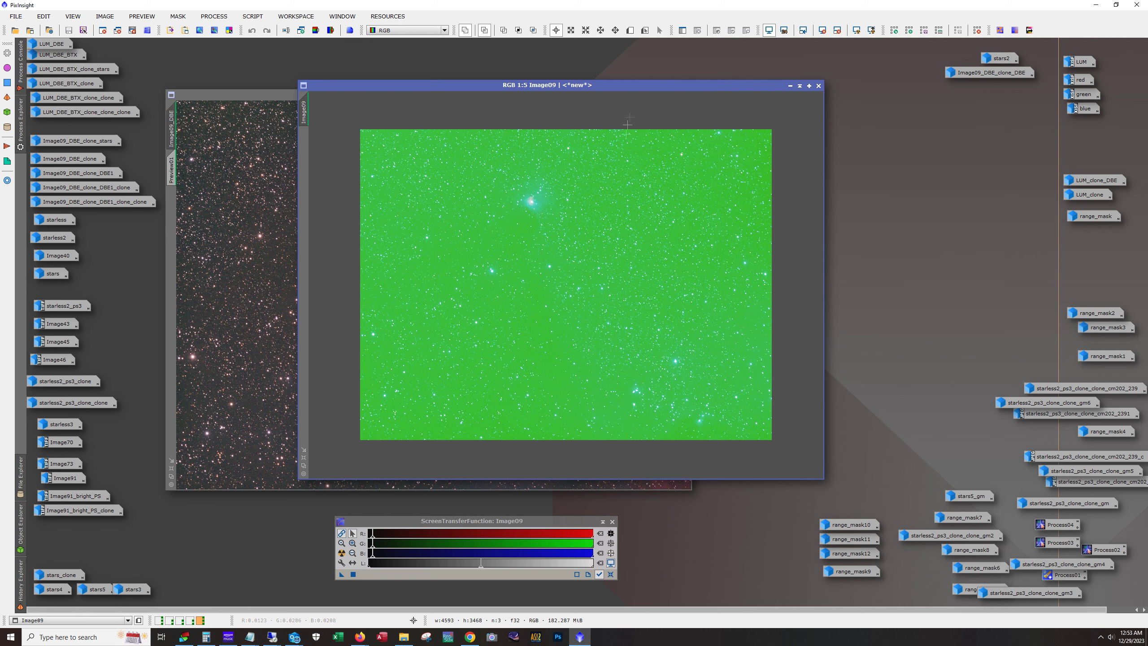
pyautogui.click(788, 87)
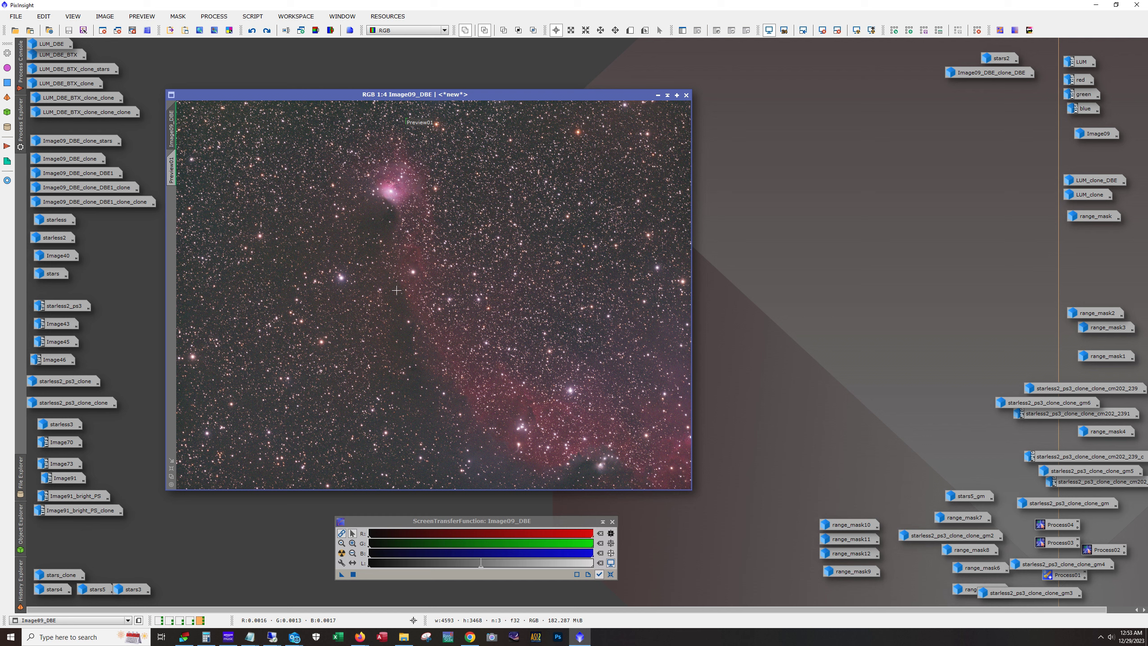
# - Redo the last undone step on Image09_DBE and auto-stretch it again
pyautogui.click(267, 30)
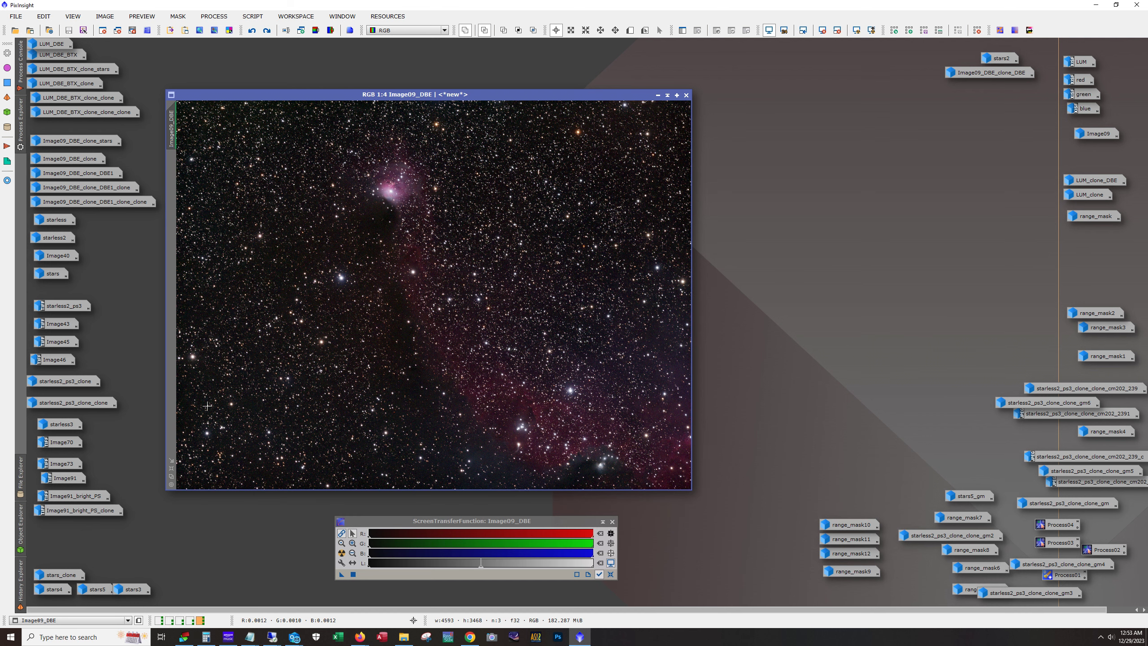
pyautogui.click(341, 553)
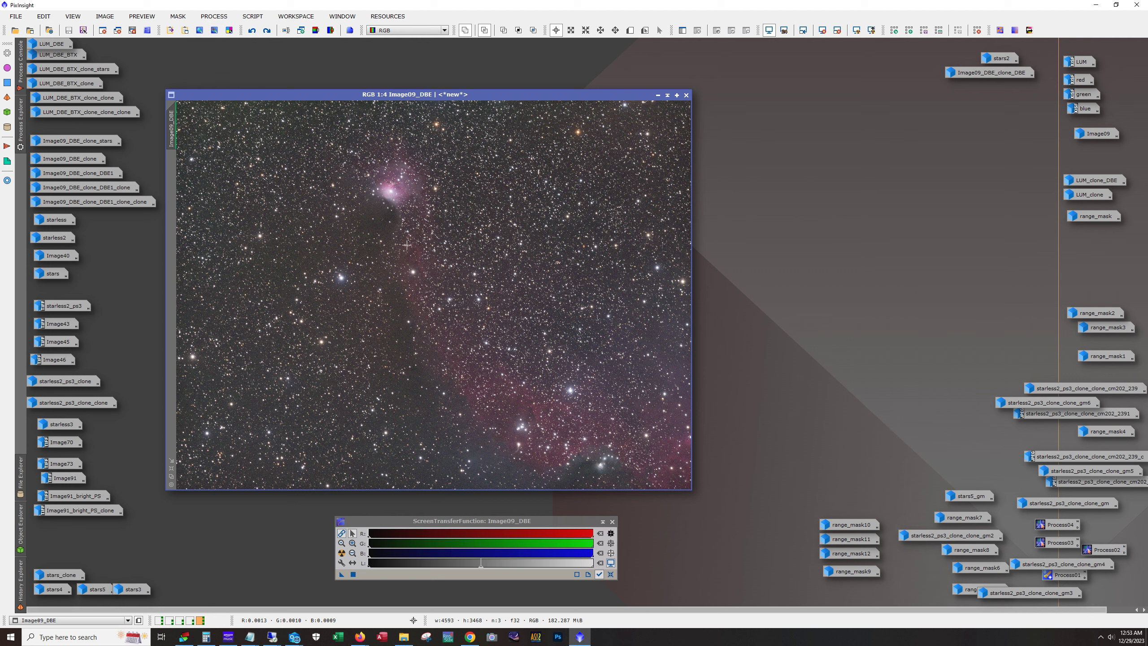
pyautogui.moveTo(411, 522); pyautogui.dragTo(427, 519)
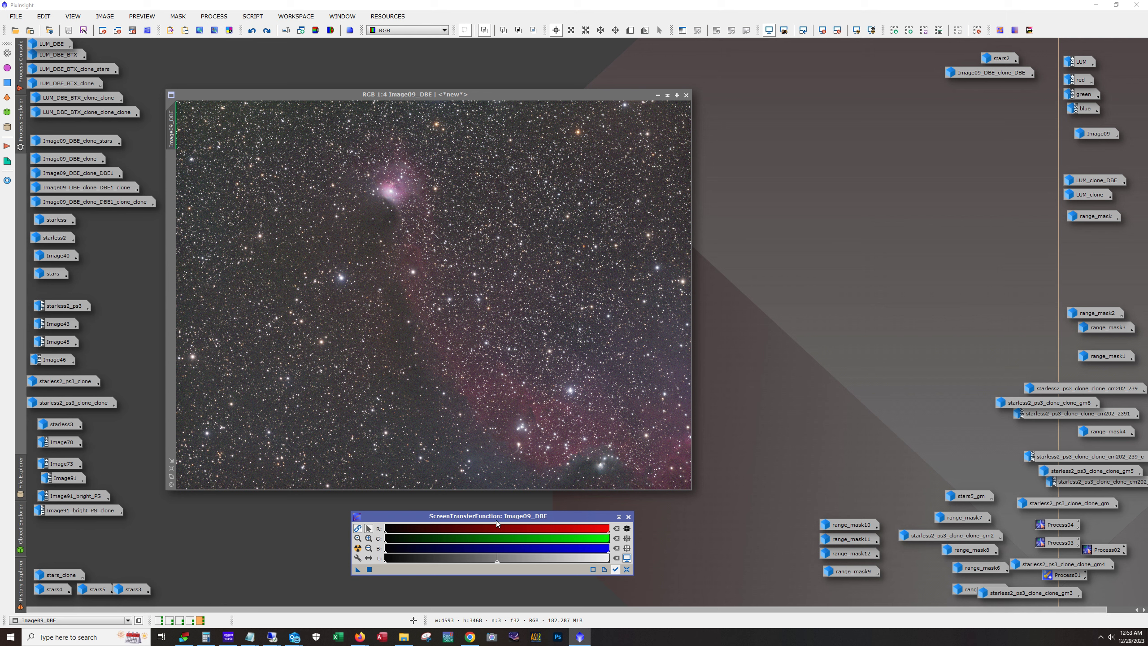
pyautogui.click(400, 96)
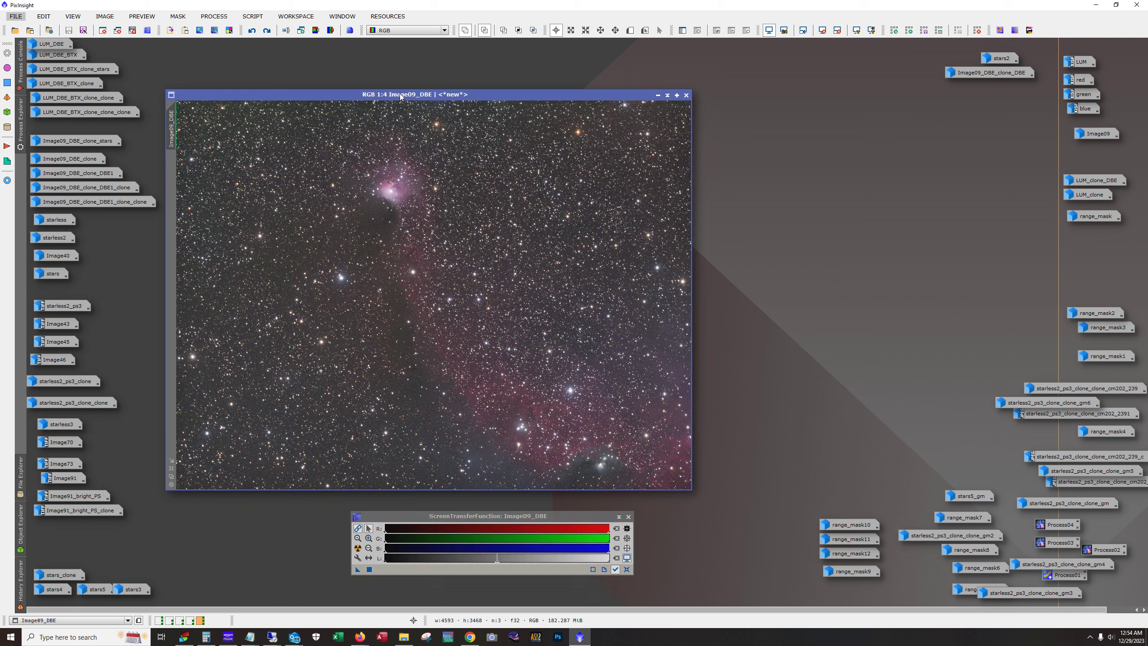
# - Zoom into Image09_DBE's stars and toggle Undo/Redo to compare with and without star reduction
pyautogui.click(263, 33)
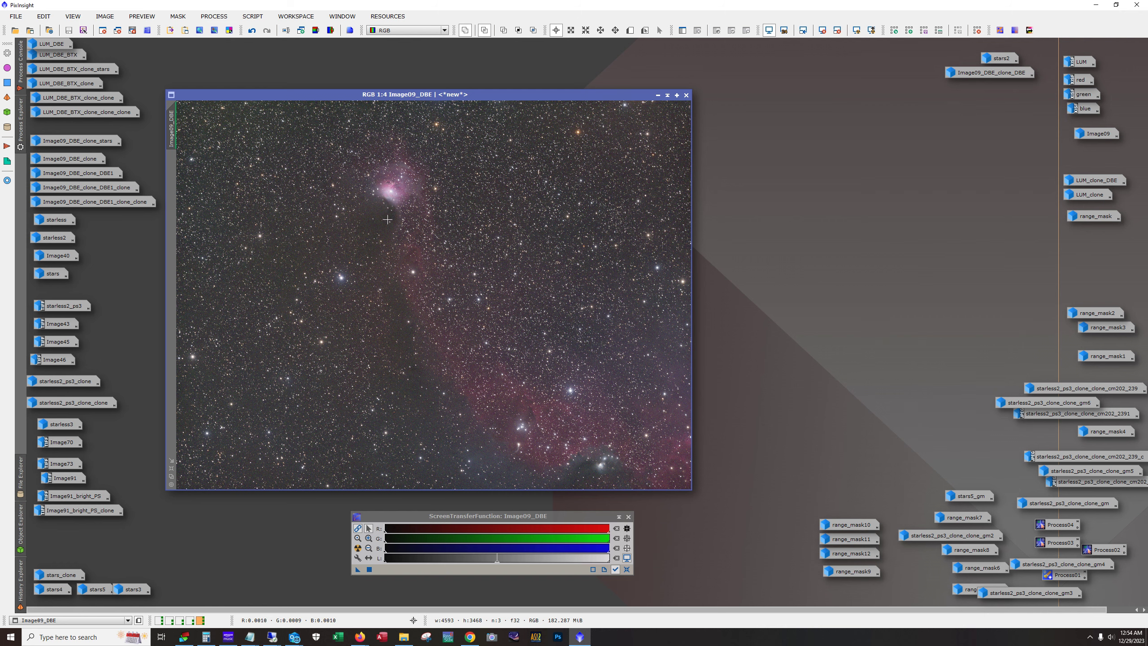
pyautogui.scroll(4, 387, 219)
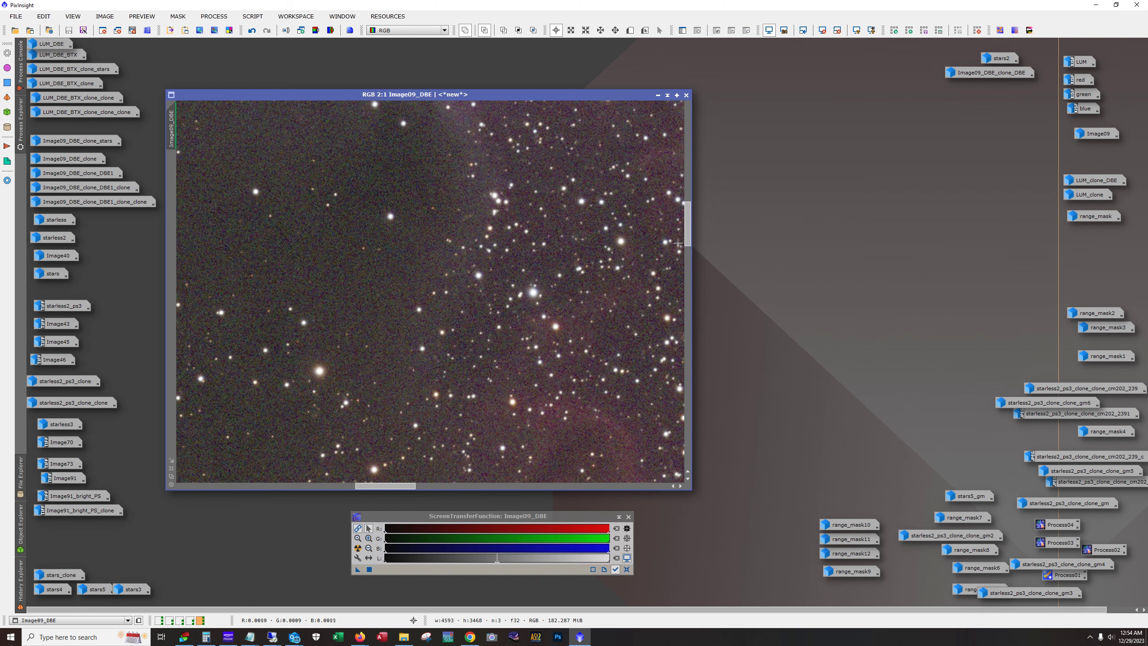
pyautogui.moveTo(687, 239); pyautogui.dragTo(677, 194)
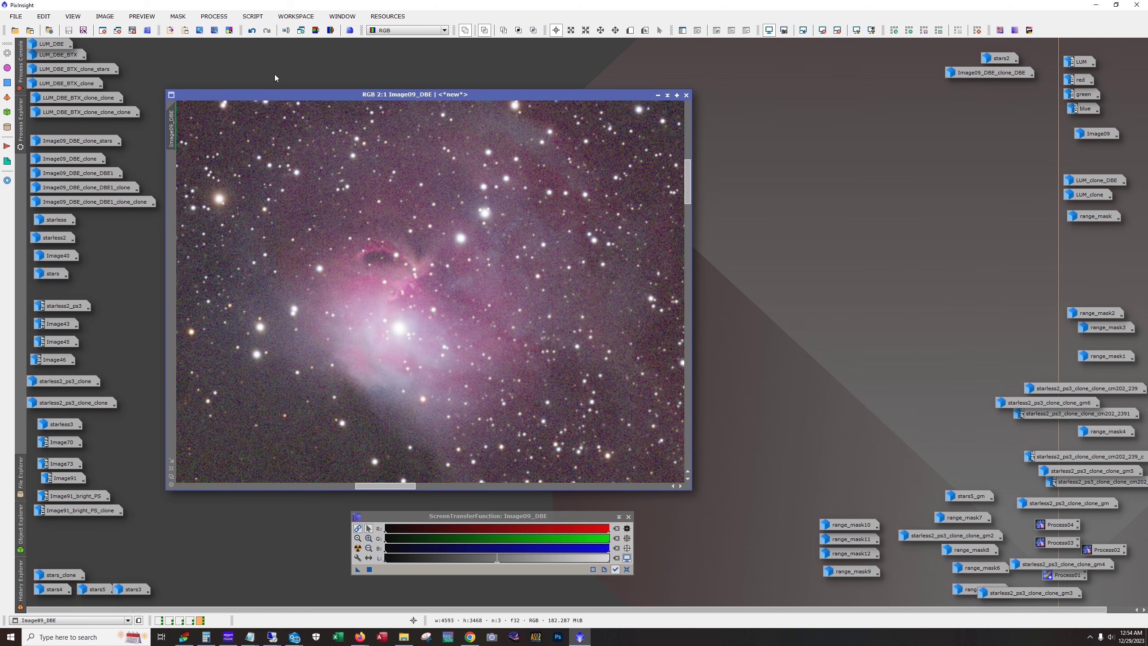
pyautogui.click(252, 31)
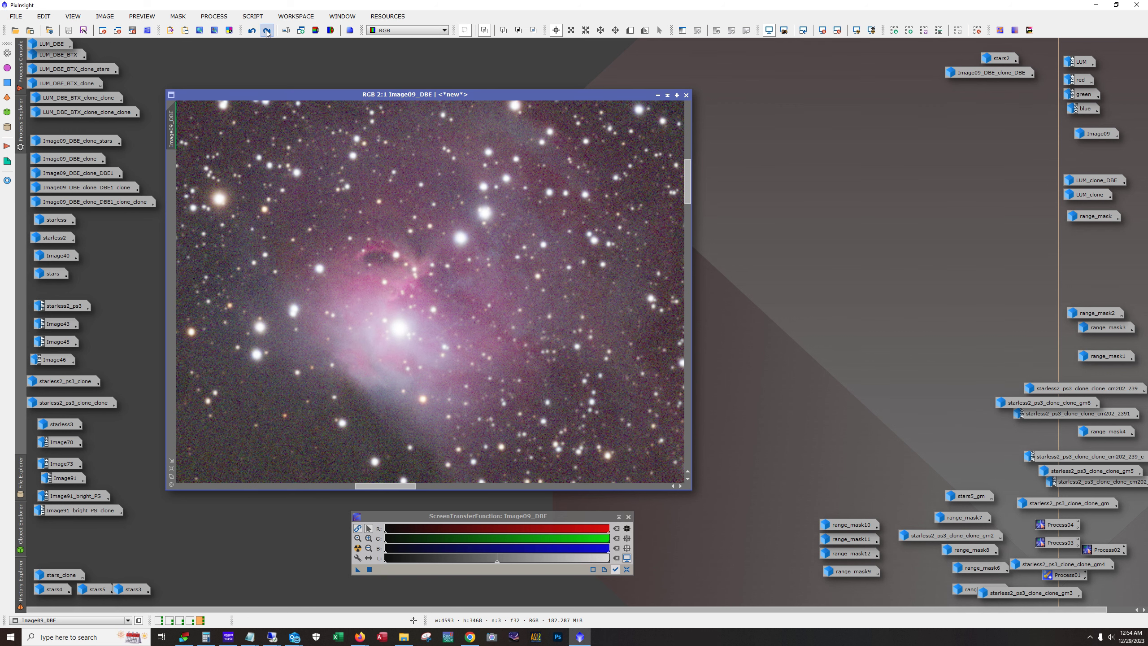
pyautogui.click(268, 32)
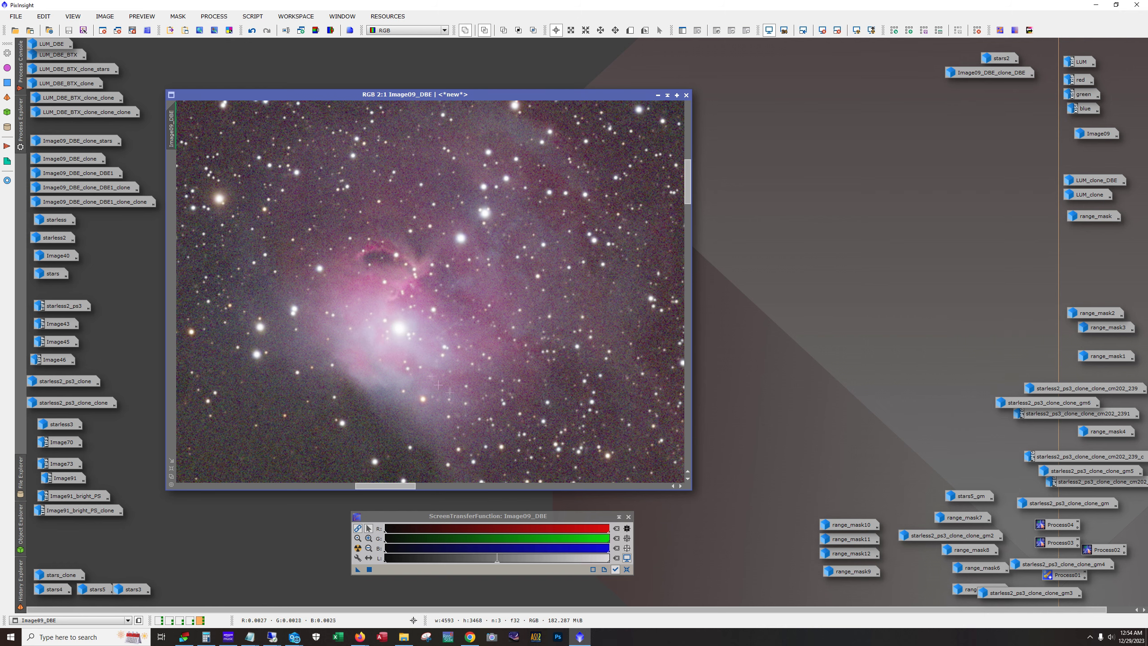
pyautogui.scroll(-4, 438, 385)
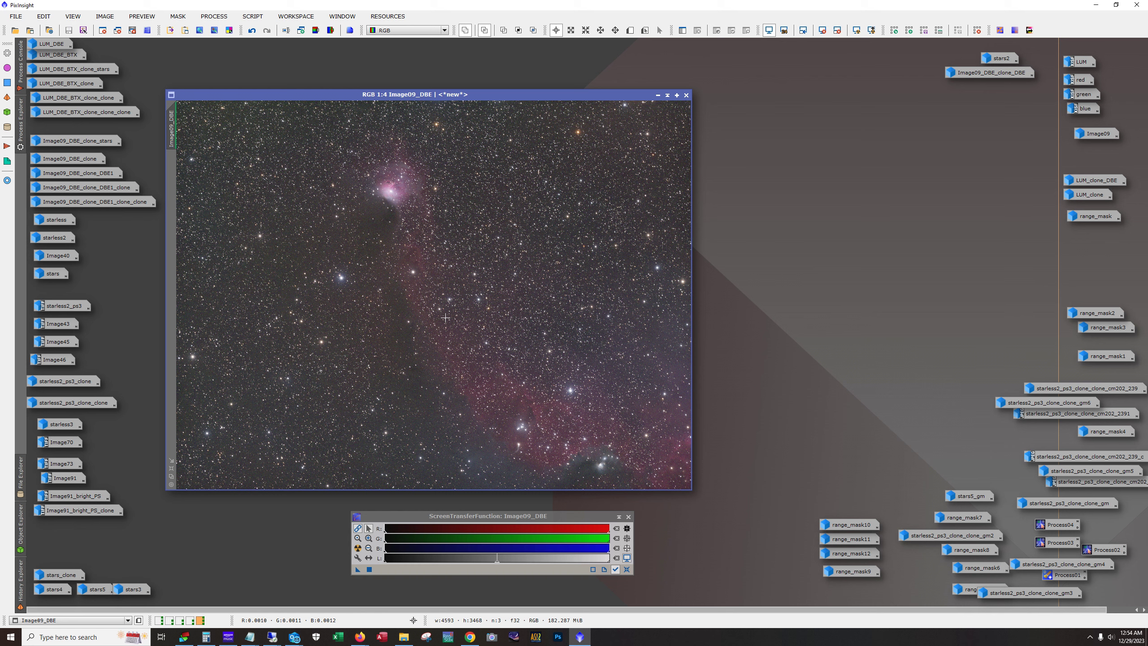
pyautogui.press('alt')
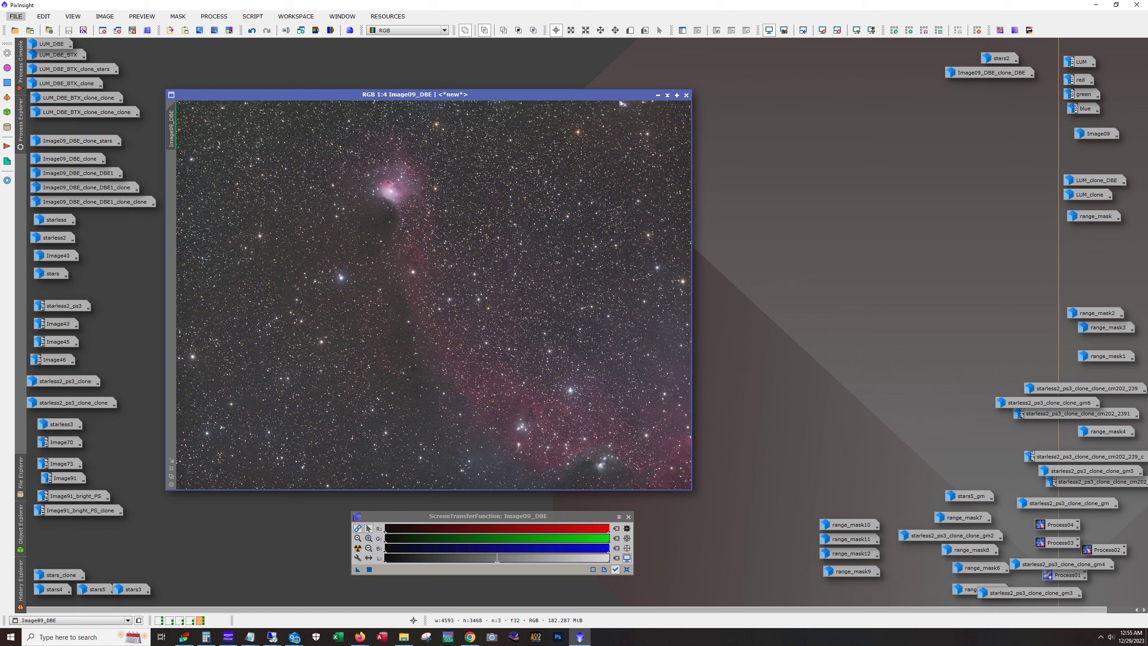
# - Minimize Image09_DBE, then open and minimize Image09_DBE_clone and Image09_DBE_clone_DBE1 in turn
pyautogui.click(657, 95)
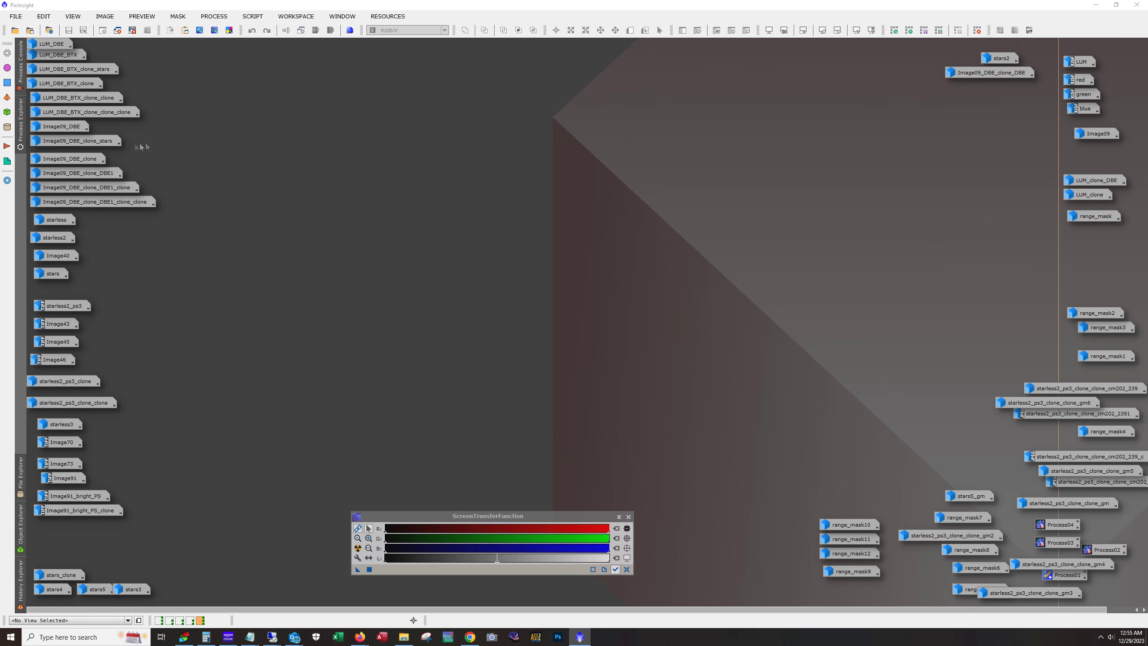
pyautogui.doubleClick(70, 159)
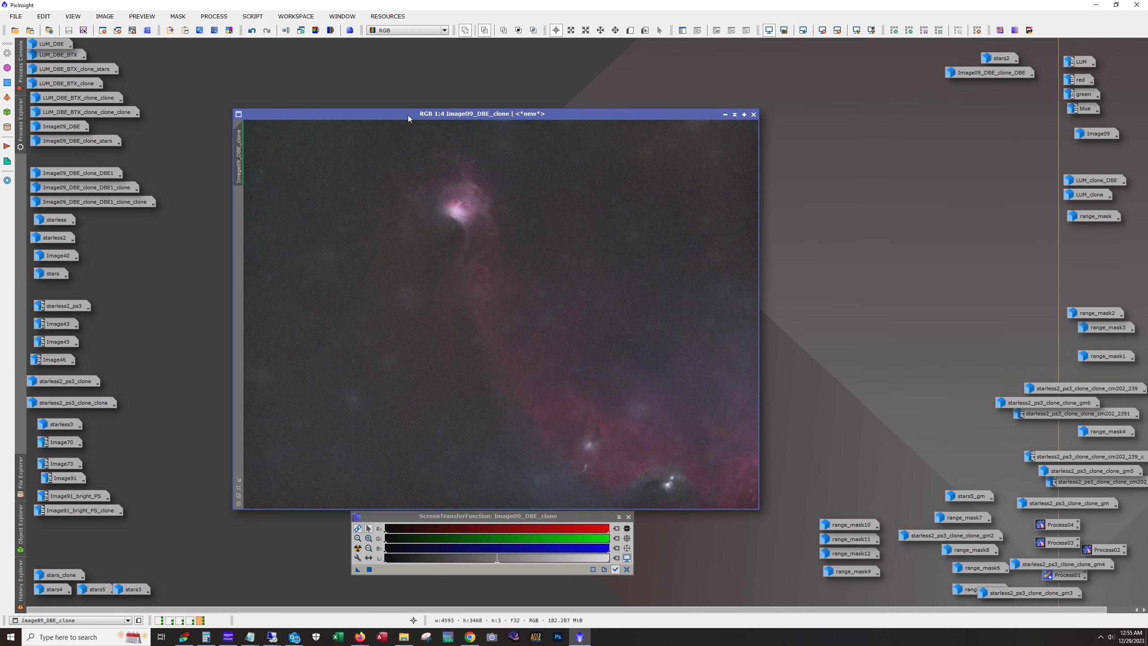
pyautogui.moveTo(408, 118); pyautogui.dragTo(410, 101)
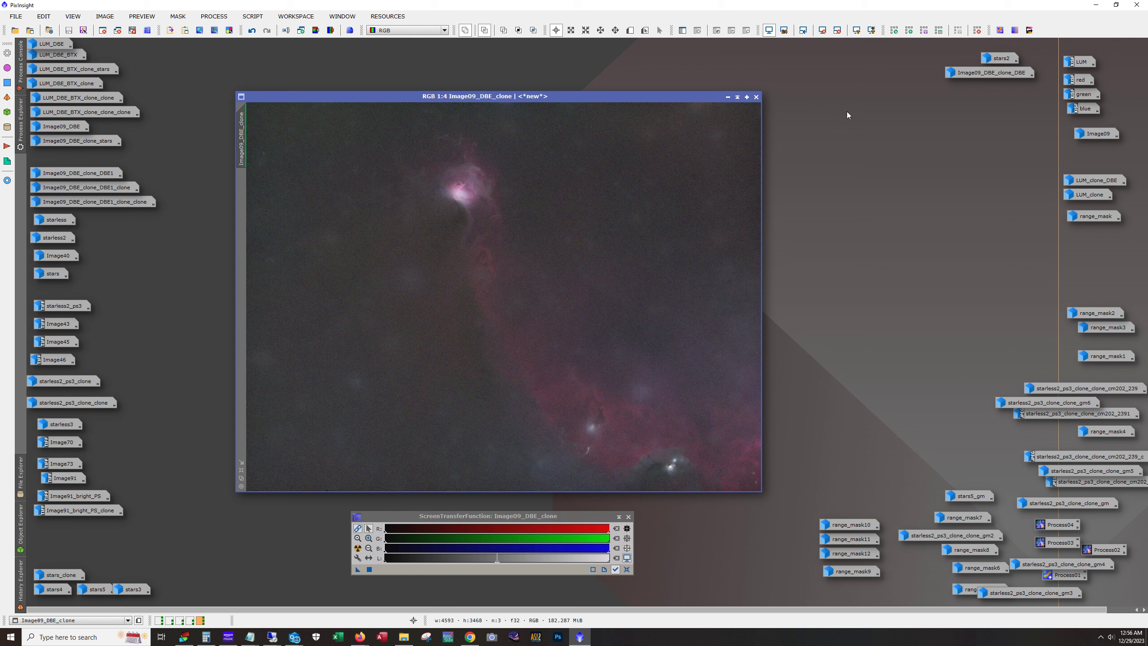
pyautogui.click(728, 98)
pyautogui.doubleClick(86, 174)
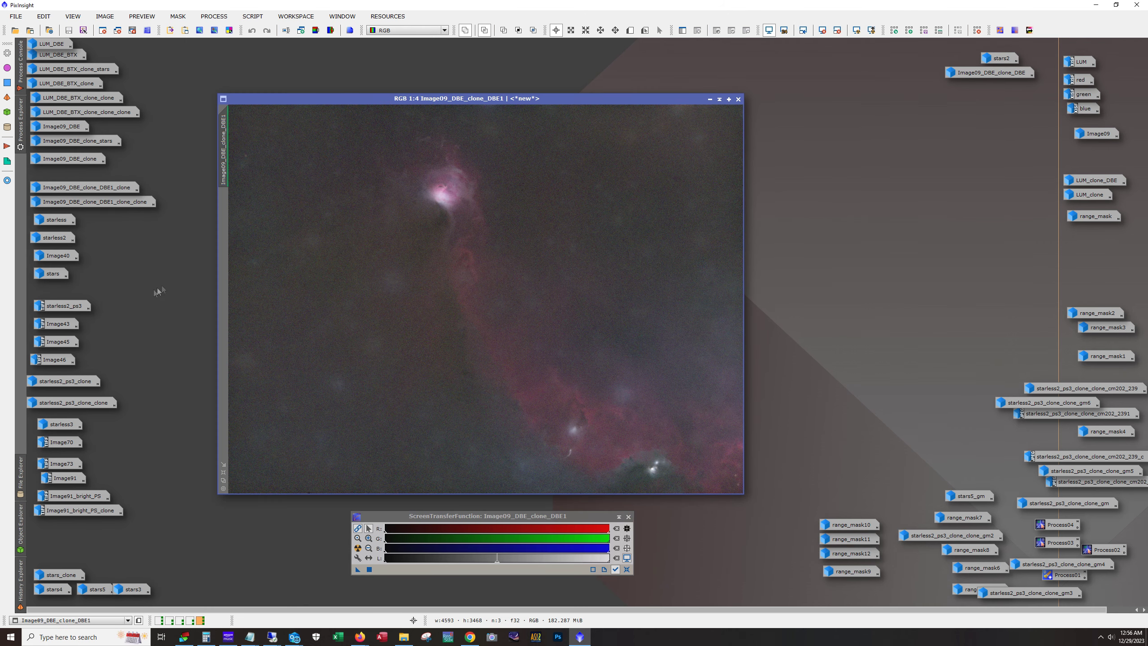
pyautogui.click(709, 99)
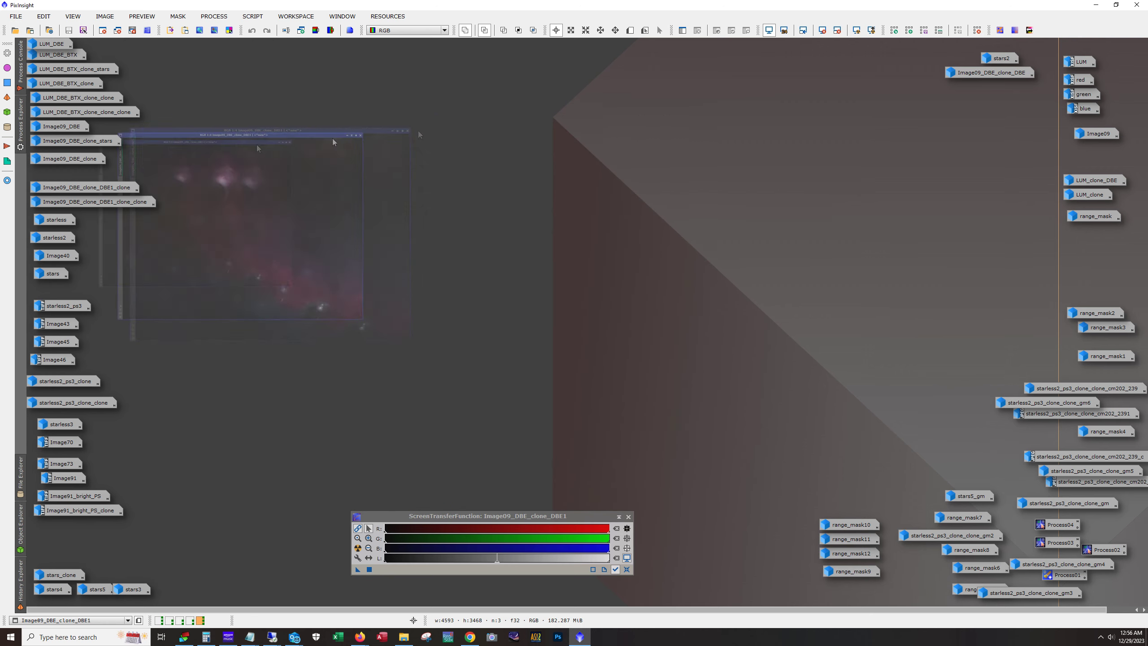
# - Open Image09_DBE_clone_DBE1_clone, redo its stretch and four brightening steps, then minimize it
pyautogui.doubleClick(78, 185)
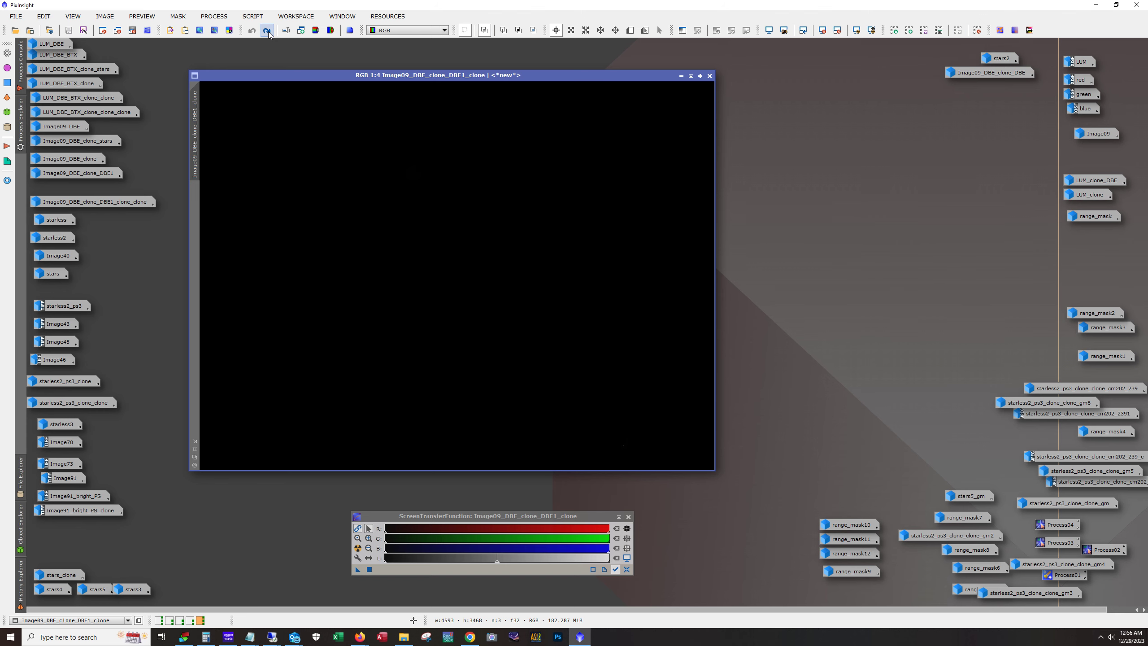
pyautogui.click(267, 30)
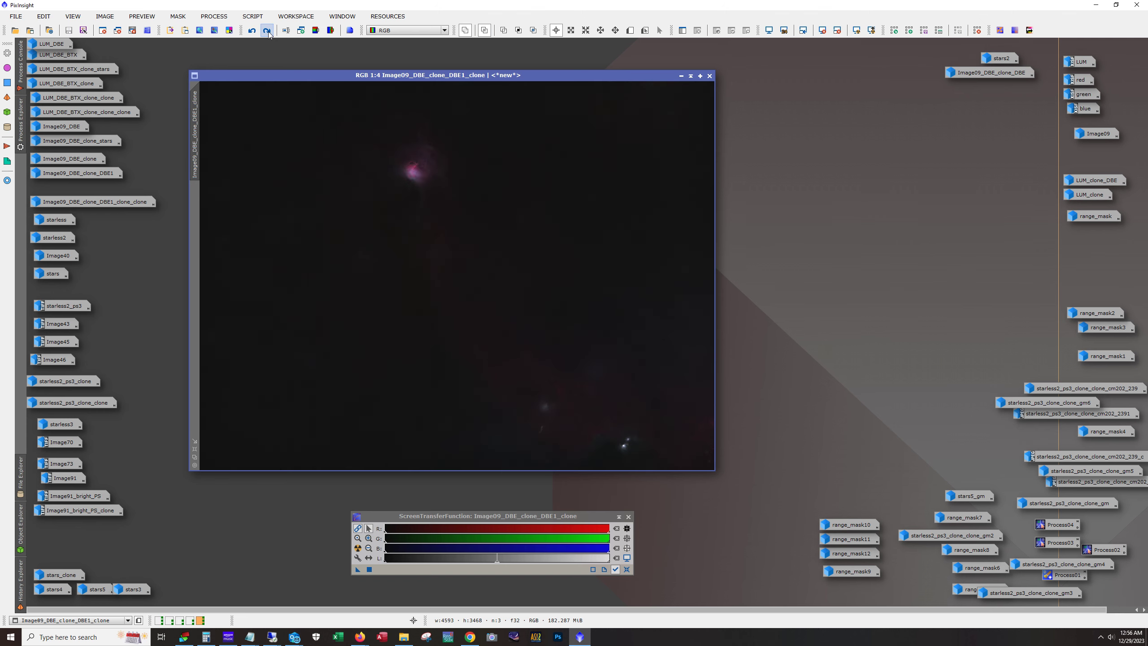
pyautogui.click(267, 31)
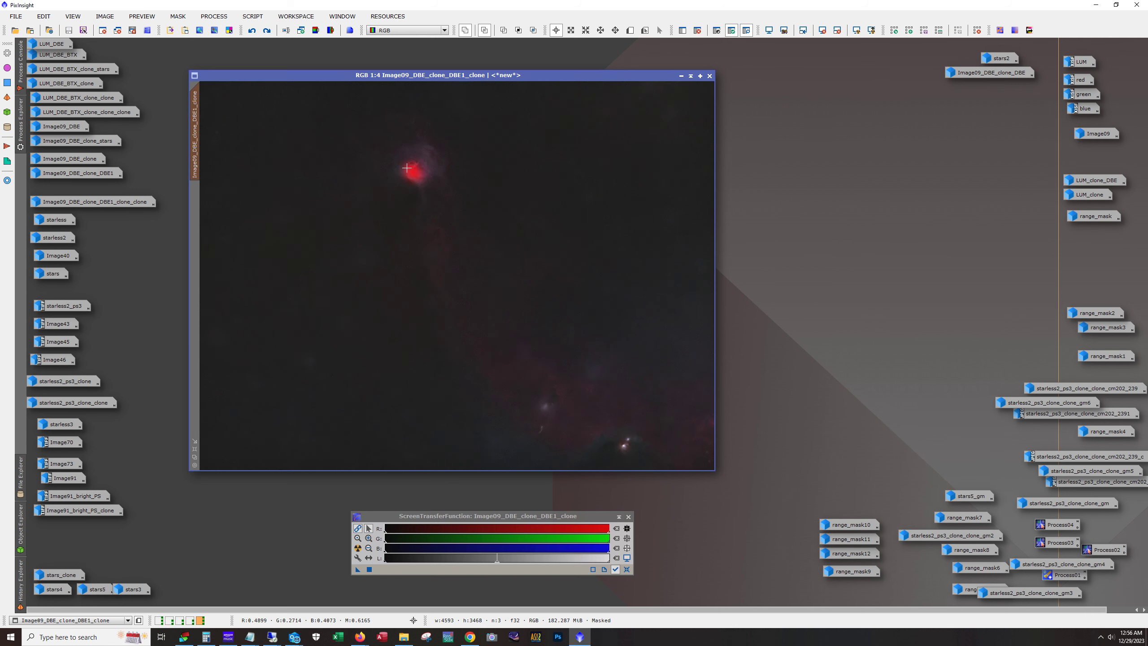
pyautogui.click(267, 31)
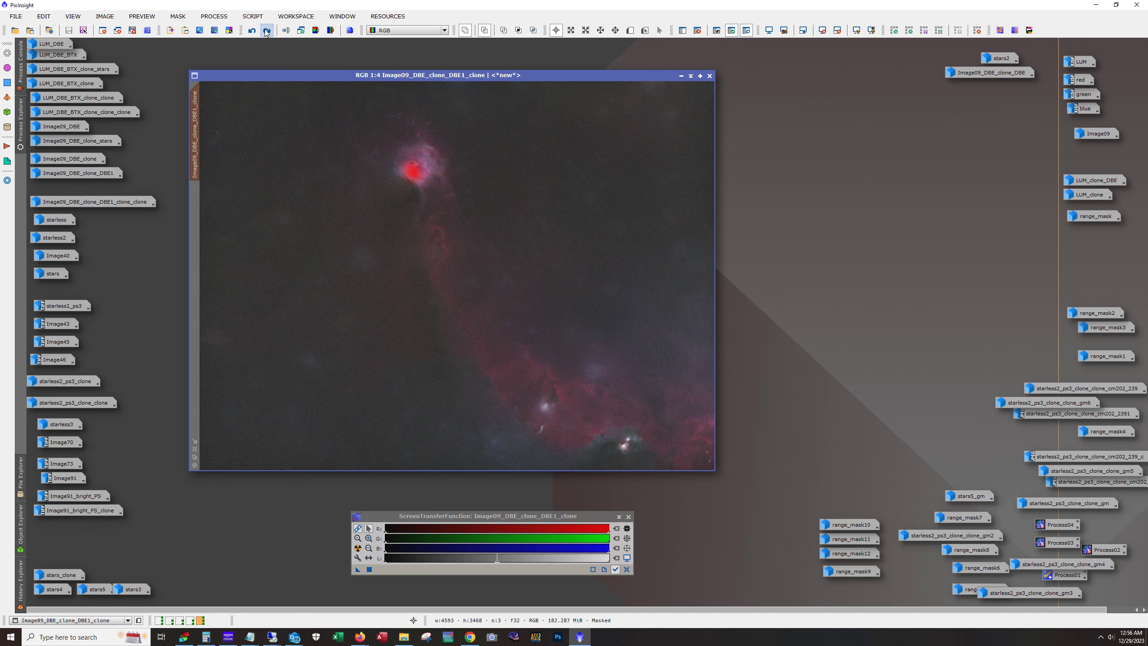
pyautogui.click(267, 31)
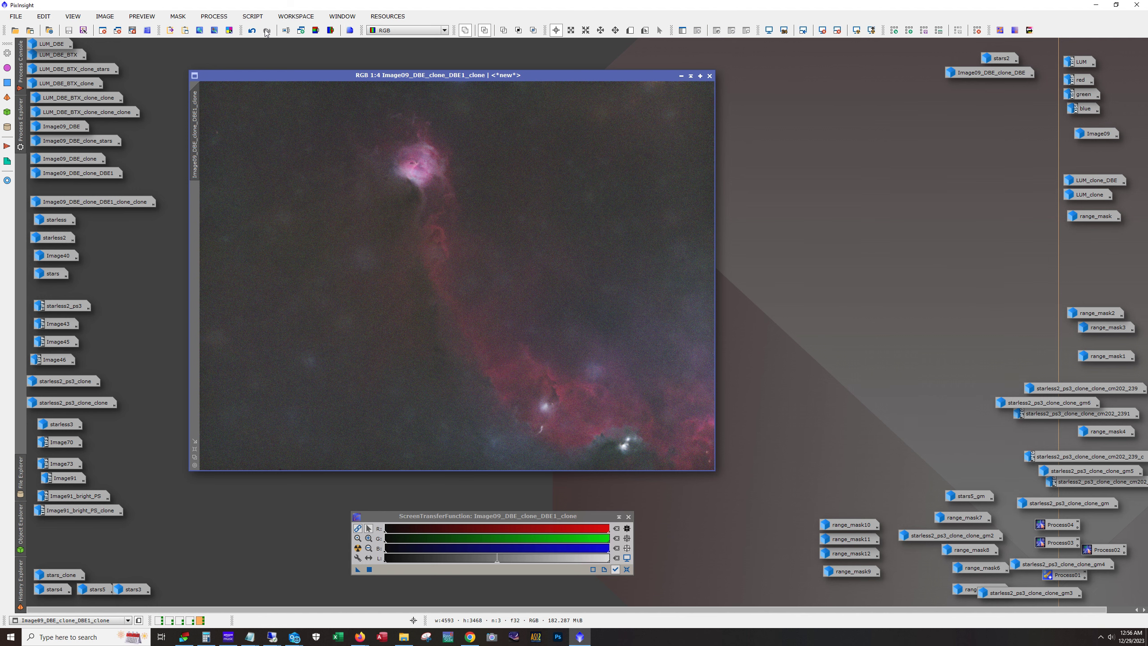
pyautogui.press('alt')
pyautogui.click(681, 76)
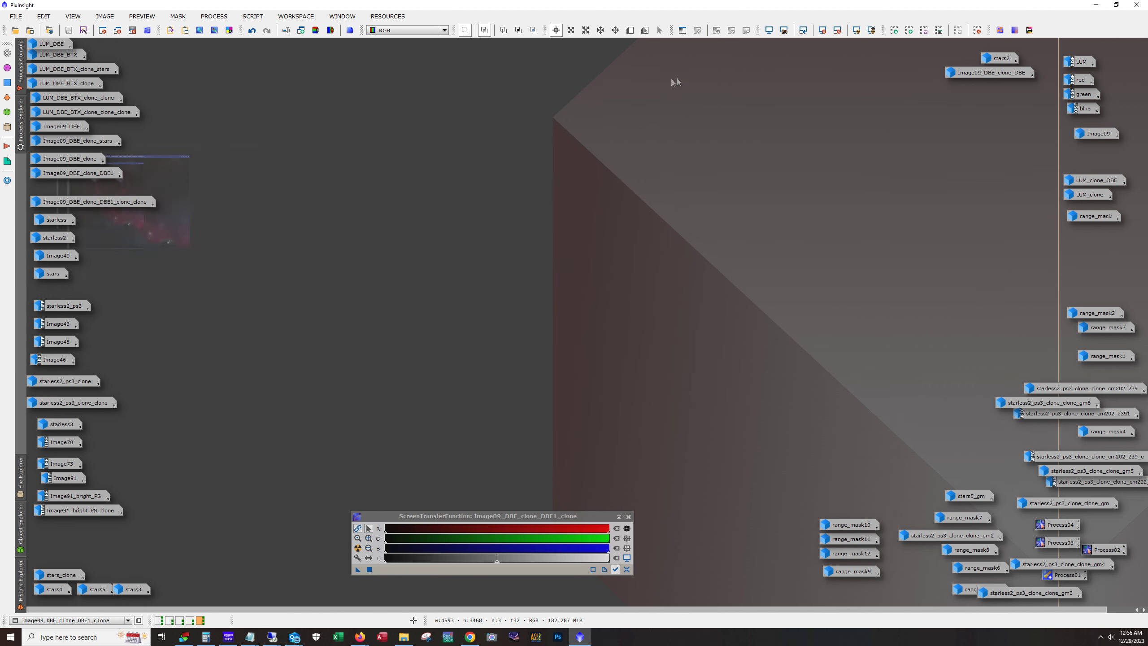
# - Open Image09_DBE_clone_DBE1_clone_clone, redo its smoothing, and zoom in to inspect the nebula core
pyautogui.doubleClick(125, 204)
pyautogui.moveTo(404, 117); pyautogui.dragTo(397, 85)
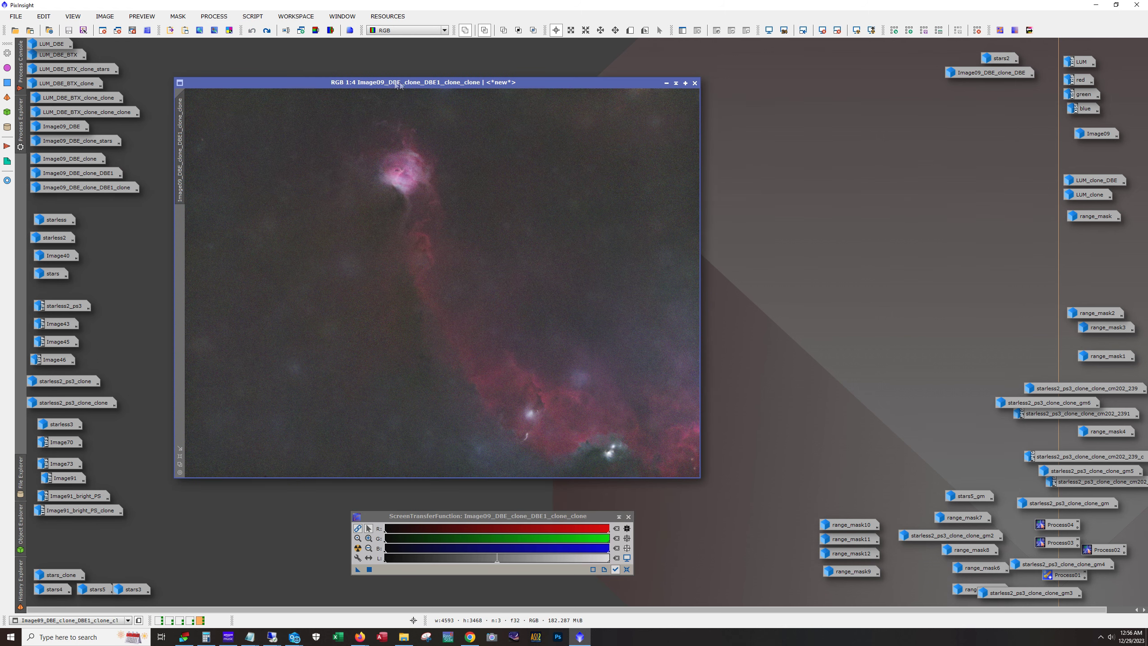
pyautogui.click(267, 31)
pyautogui.scroll(3, 383, 304)
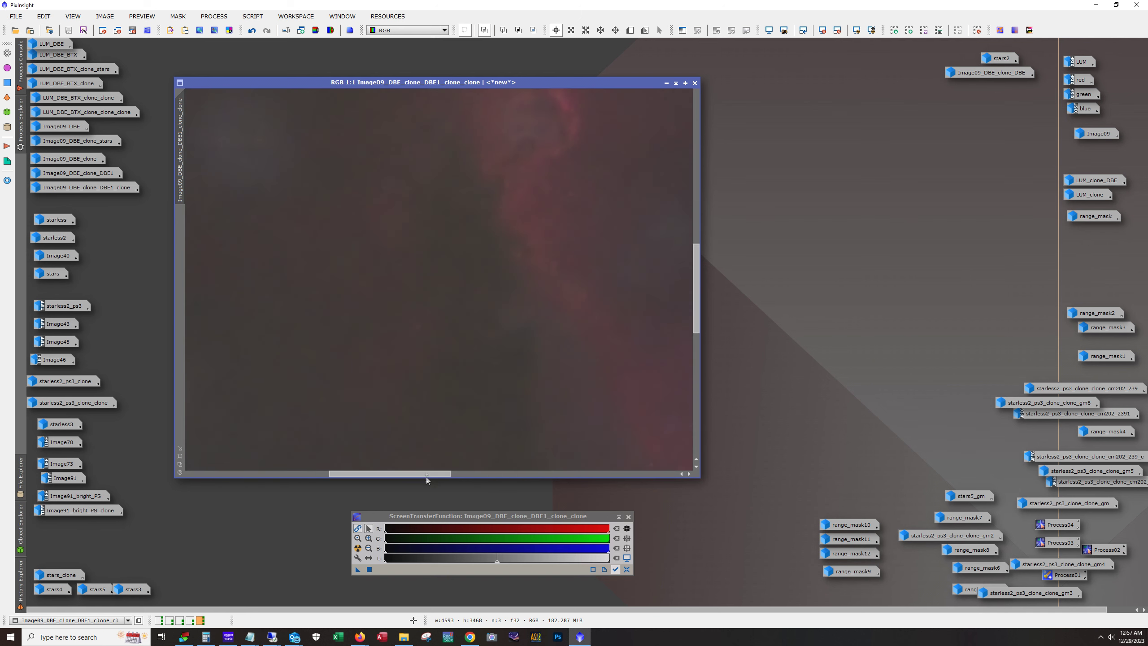
pyautogui.moveTo(426, 474); pyautogui.dragTo(481, 438)
pyautogui.moveTo(698, 295); pyautogui.dragTo(704, 176)
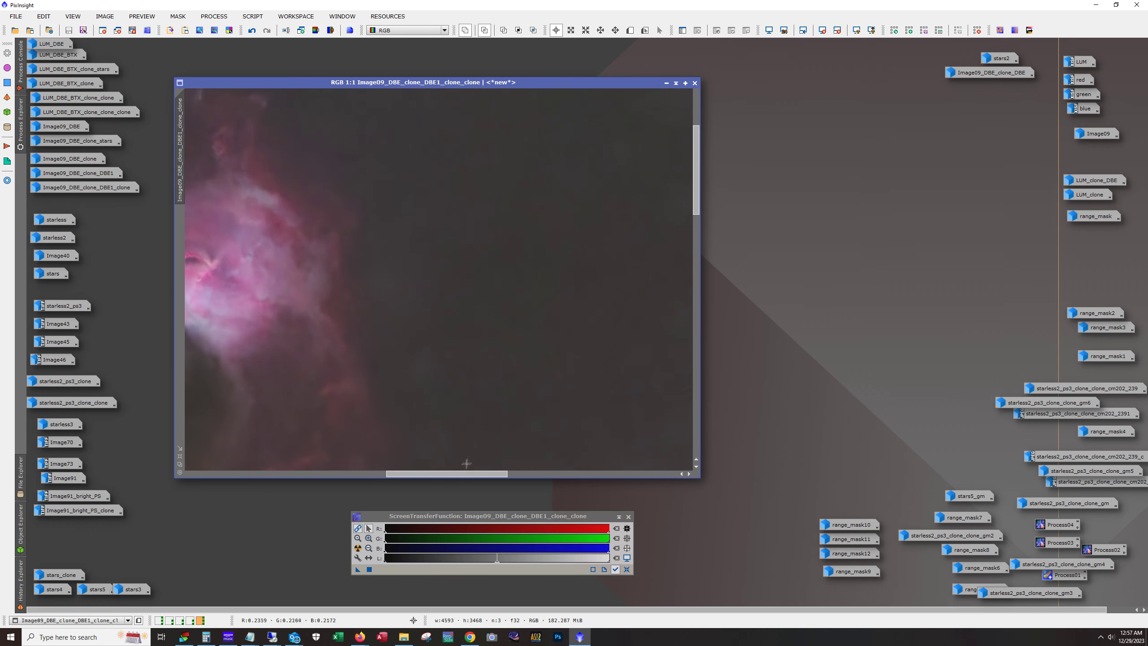
pyautogui.moveTo(467, 473); pyautogui.dragTo(417, 471)
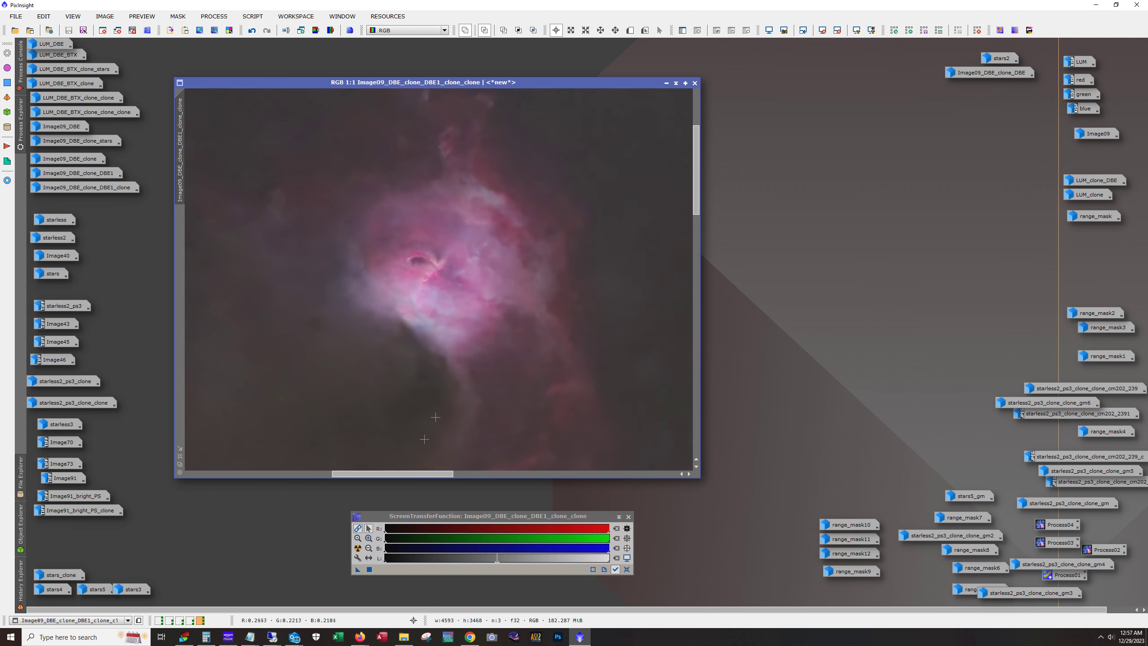
pyautogui.scroll(1, 499, 364)
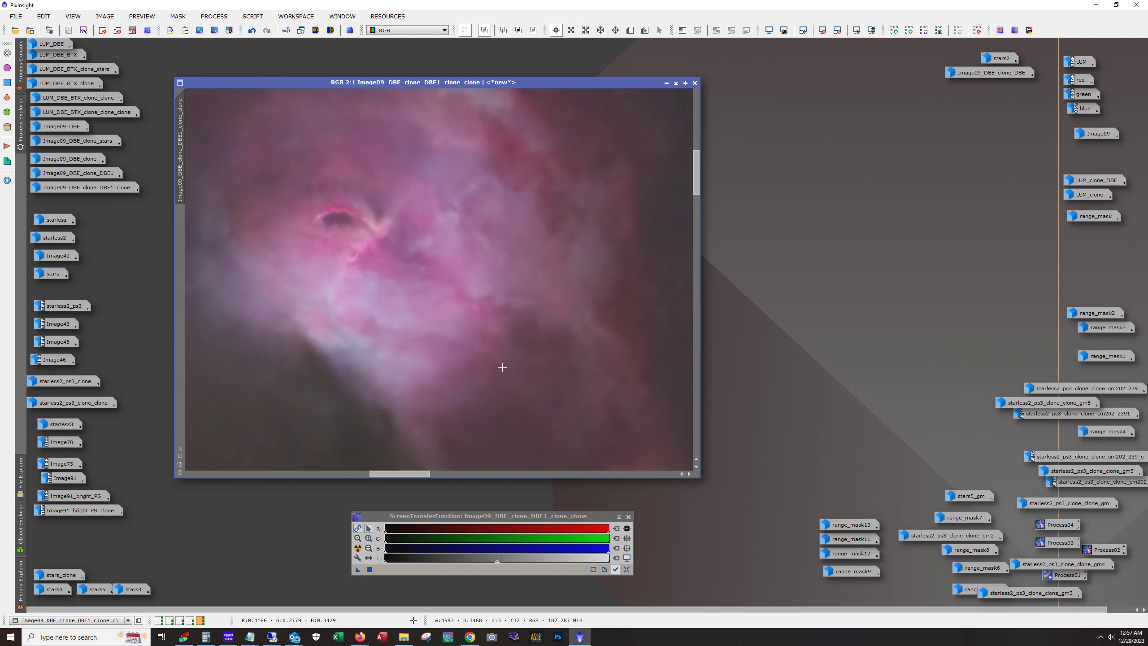
pyautogui.scroll(-5, 503, 367)
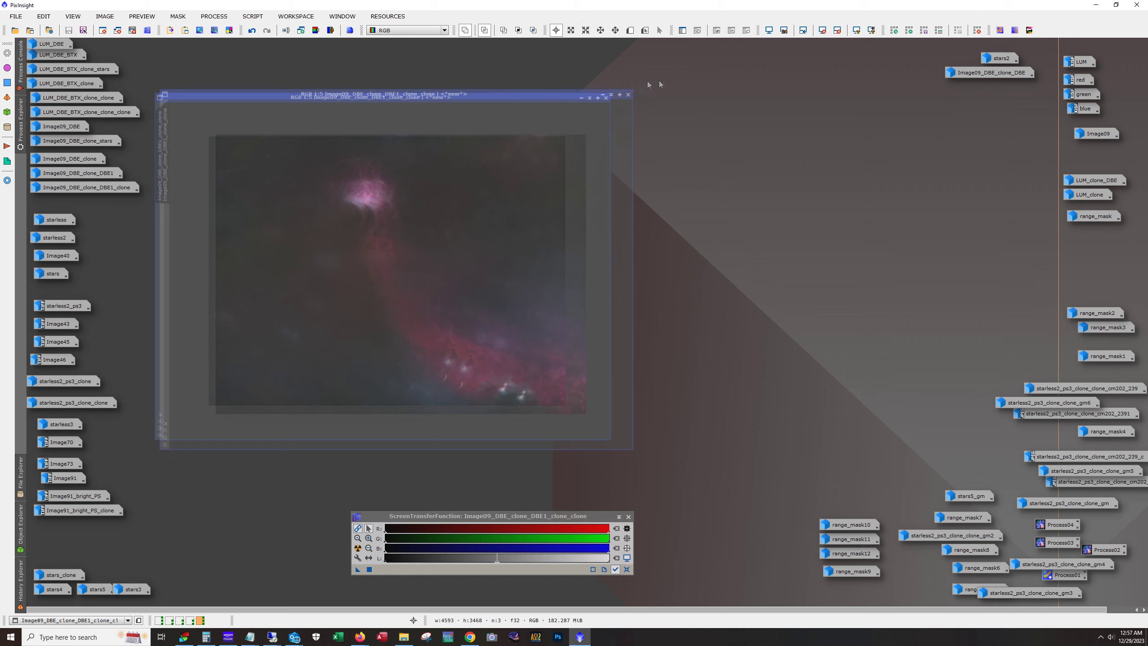
# - Open the starless image and undo back through its history to the earlier clone state
pyautogui.doubleClick(48, 219)
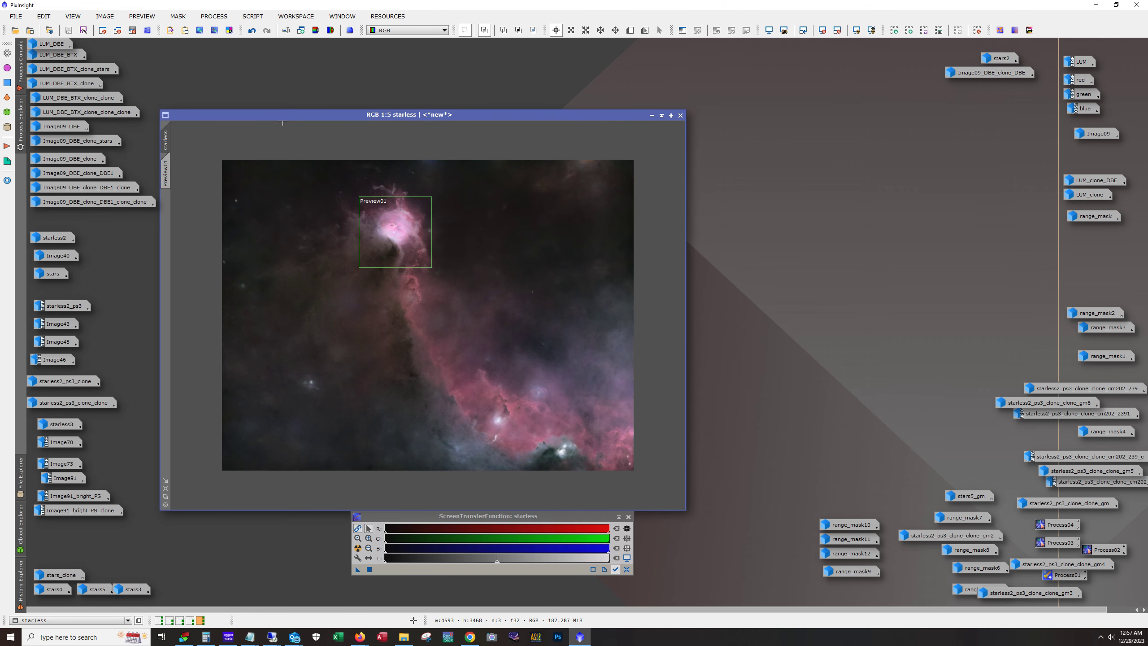
pyautogui.moveTo(283, 120); pyautogui.dragTo(309, 101)
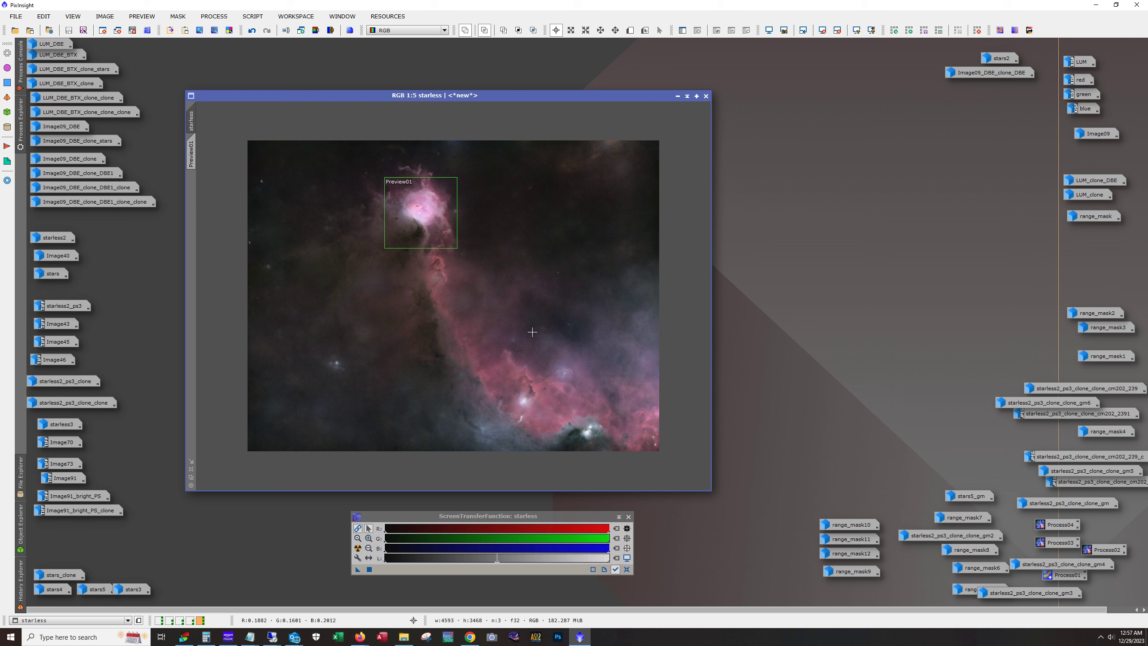
pyautogui.click(249, 32)
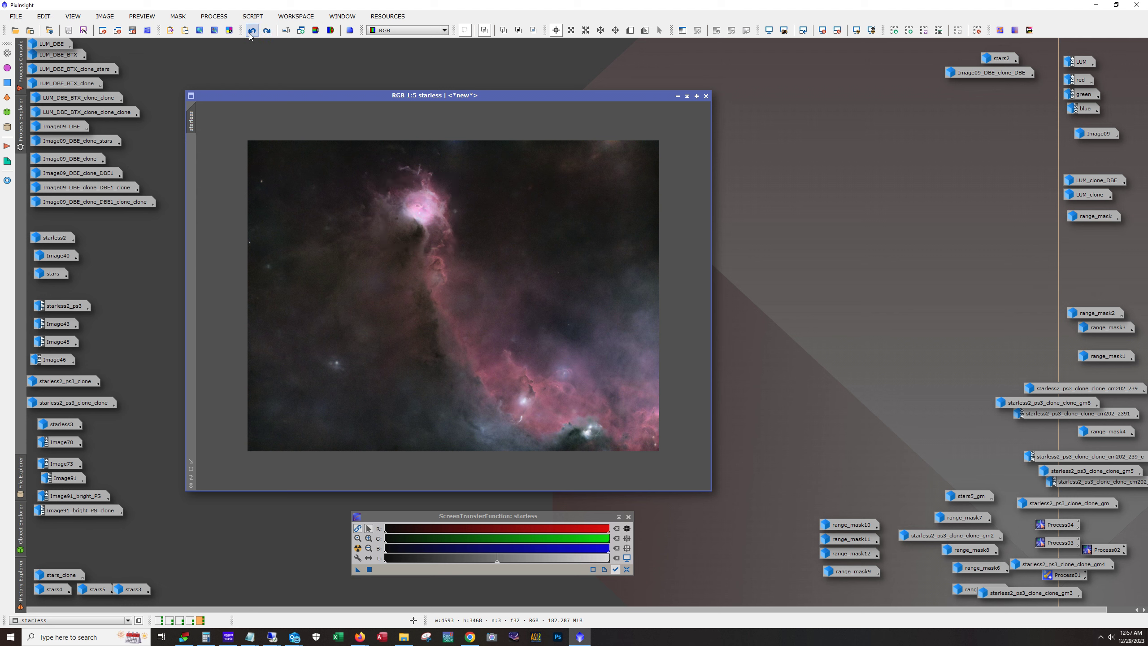
pyautogui.click(251, 32)
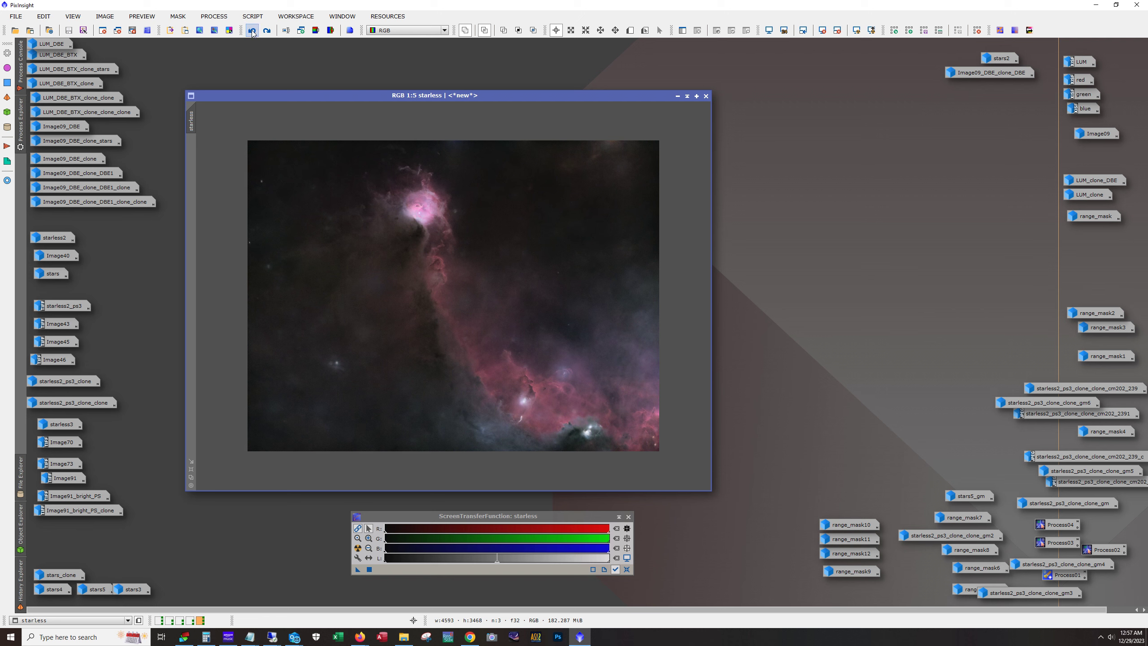
pyautogui.click(252, 33)
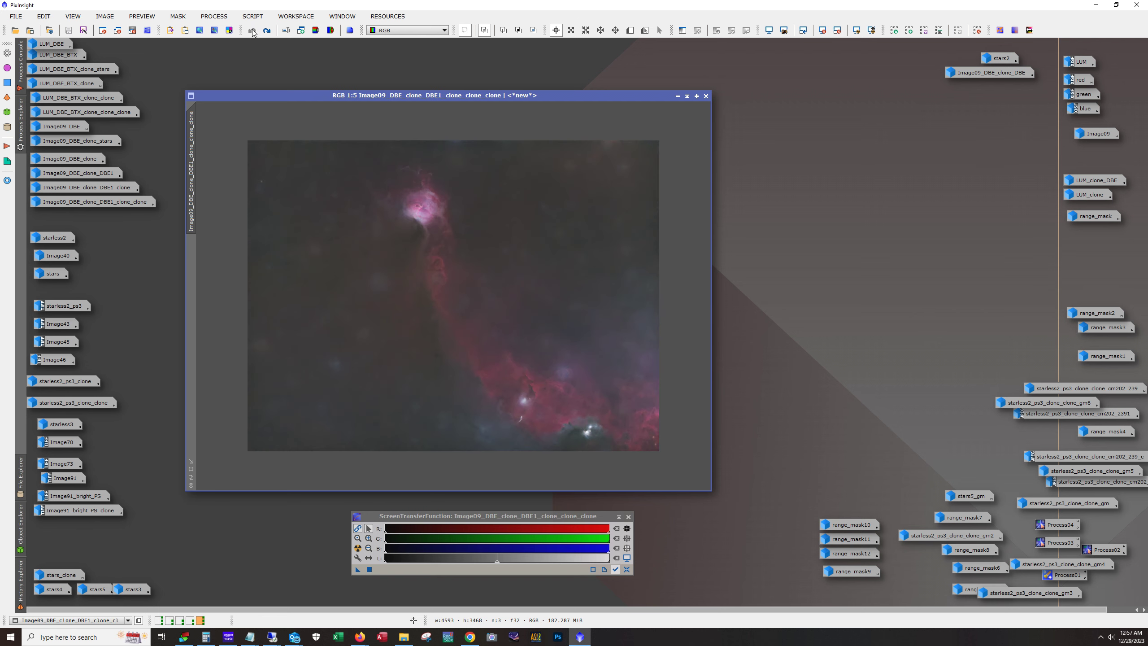
pyautogui.scroll(1, 425, 248)
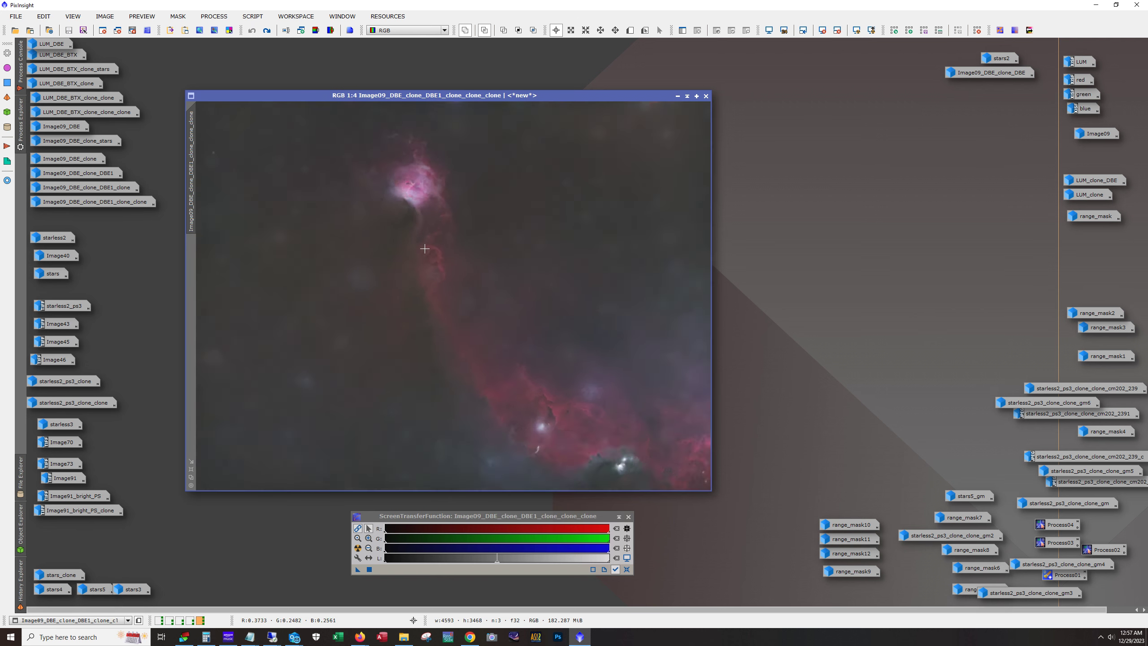
pyautogui.scroll(-2, 424, 248)
pyautogui.click(267, 30)
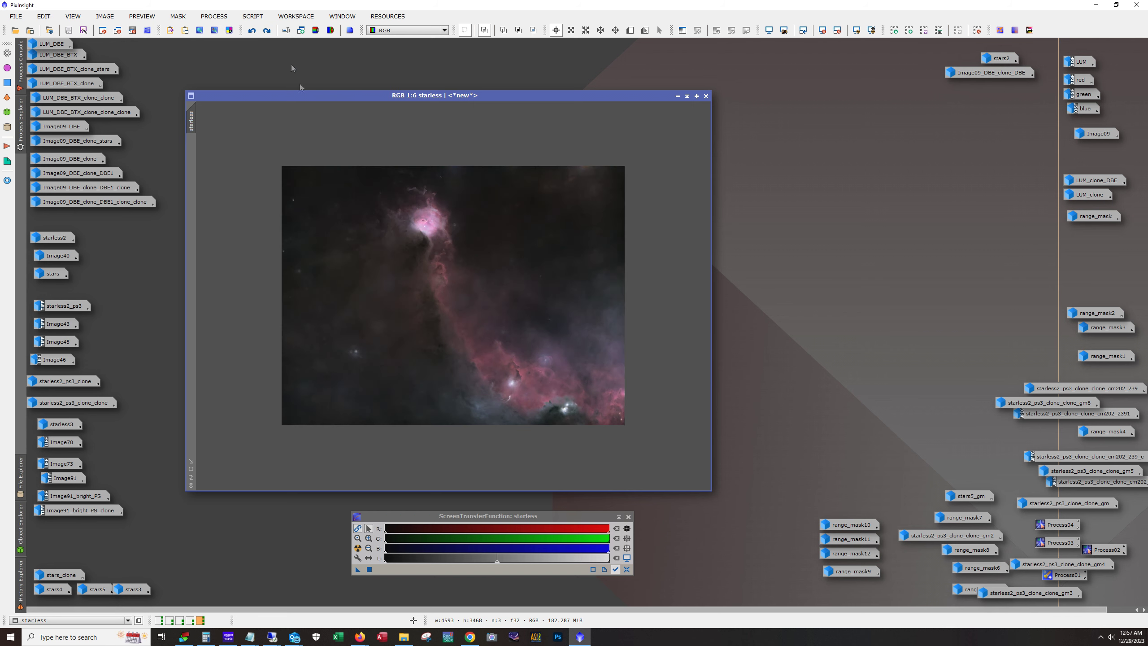
pyautogui.hotkey('ctrl', '+')
pyautogui.hotkey('ctrl', '+')
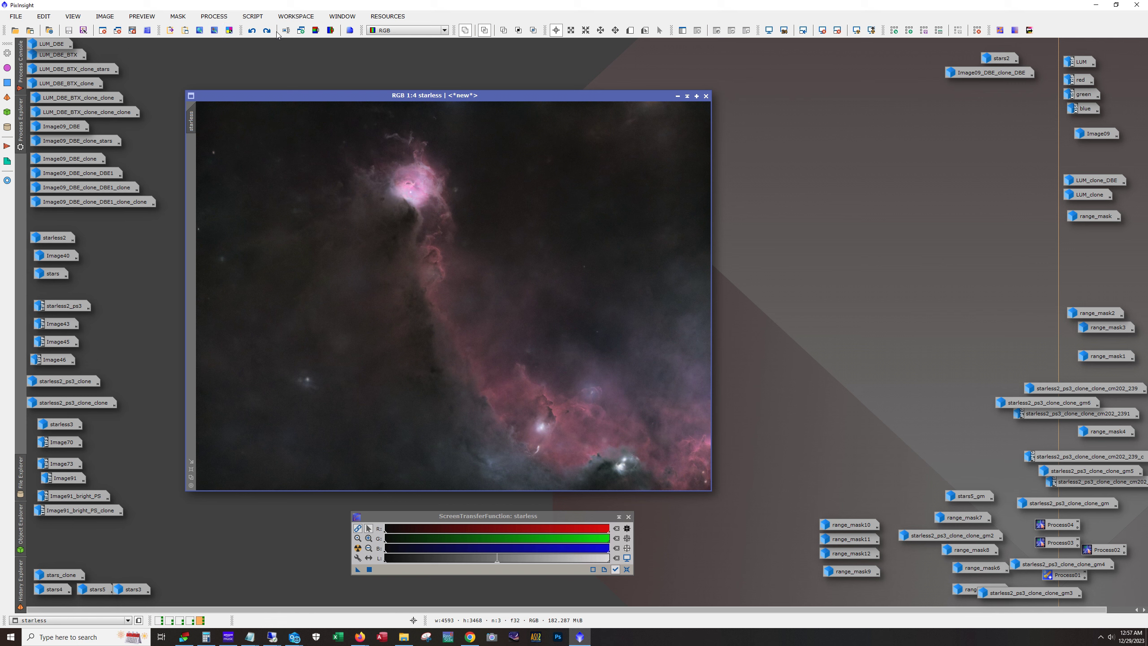
# - Redo the starless image's steps until Preview01 is back on the nebula core, then minimize it
pyautogui.click(267, 31)
pyautogui.click(267, 31)
pyautogui.click(267, 31)
pyautogui.click(267, 31)
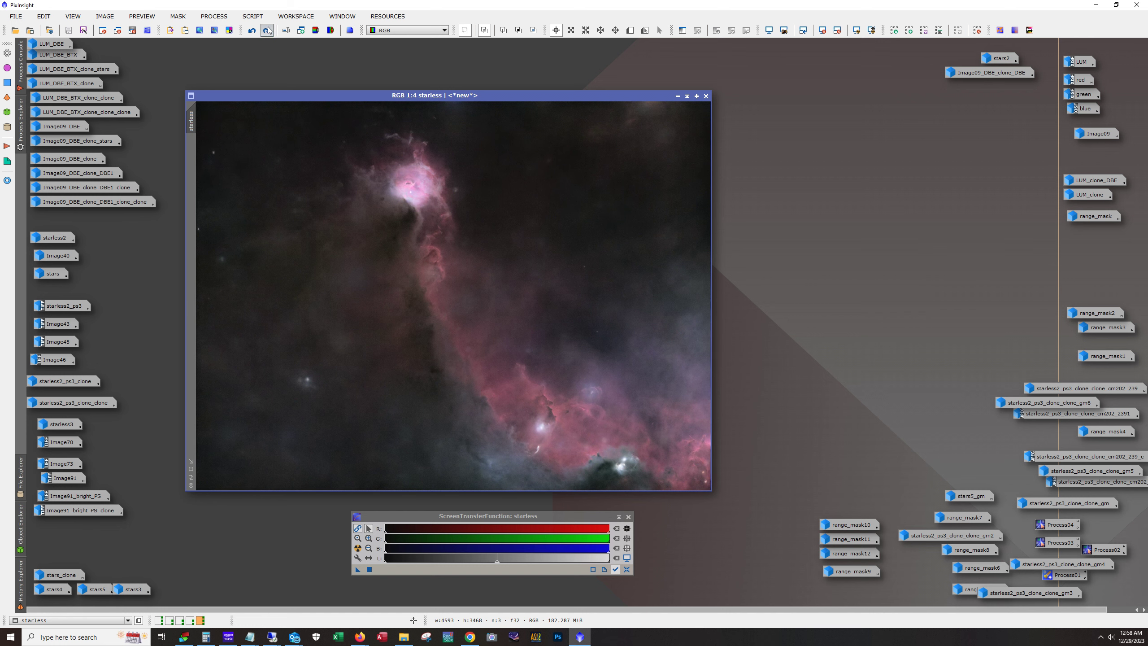
pyautogui.click(267, 30)
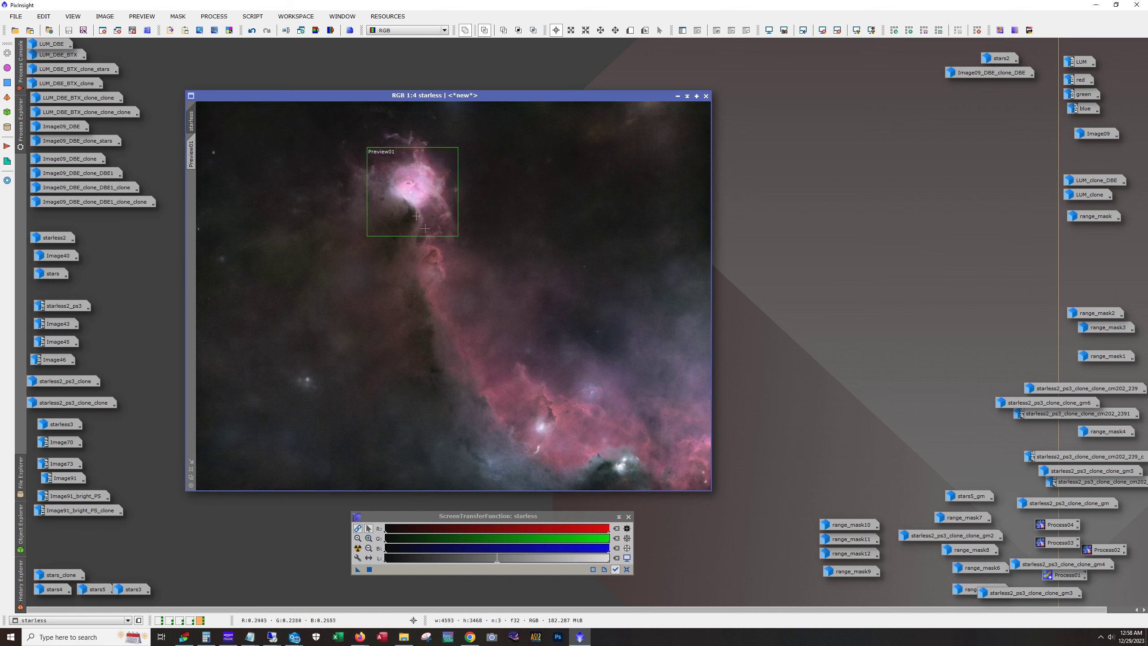
pyautogui.scroll(-1, 446, 263)
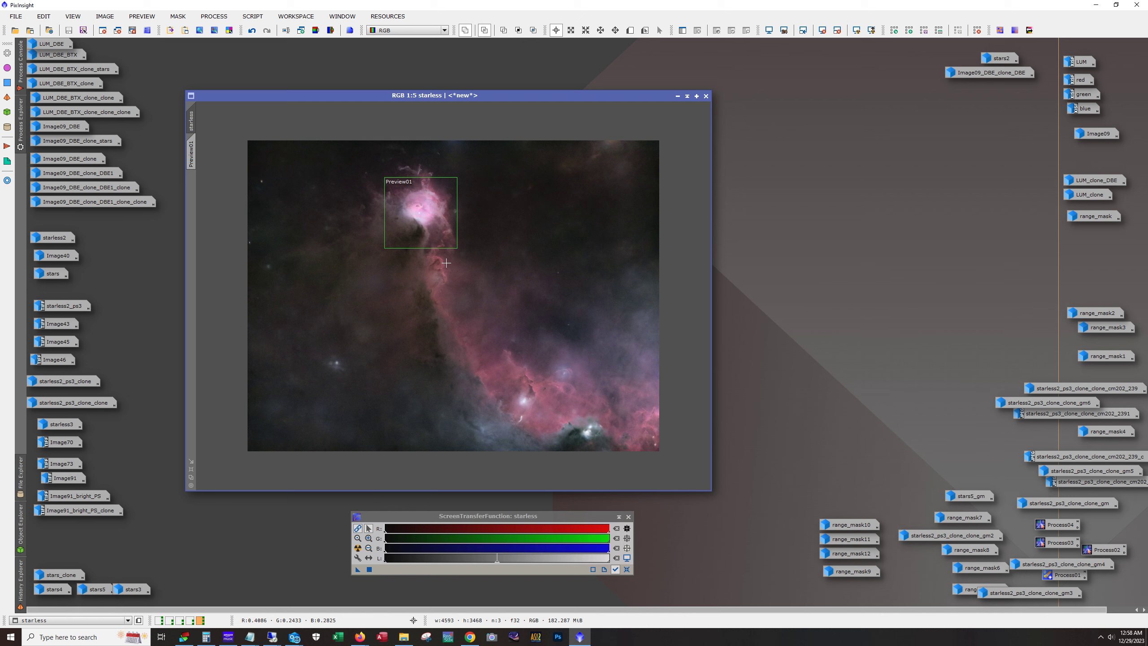
pyautogui.press('alt')
pyautogui.click(677, 96)
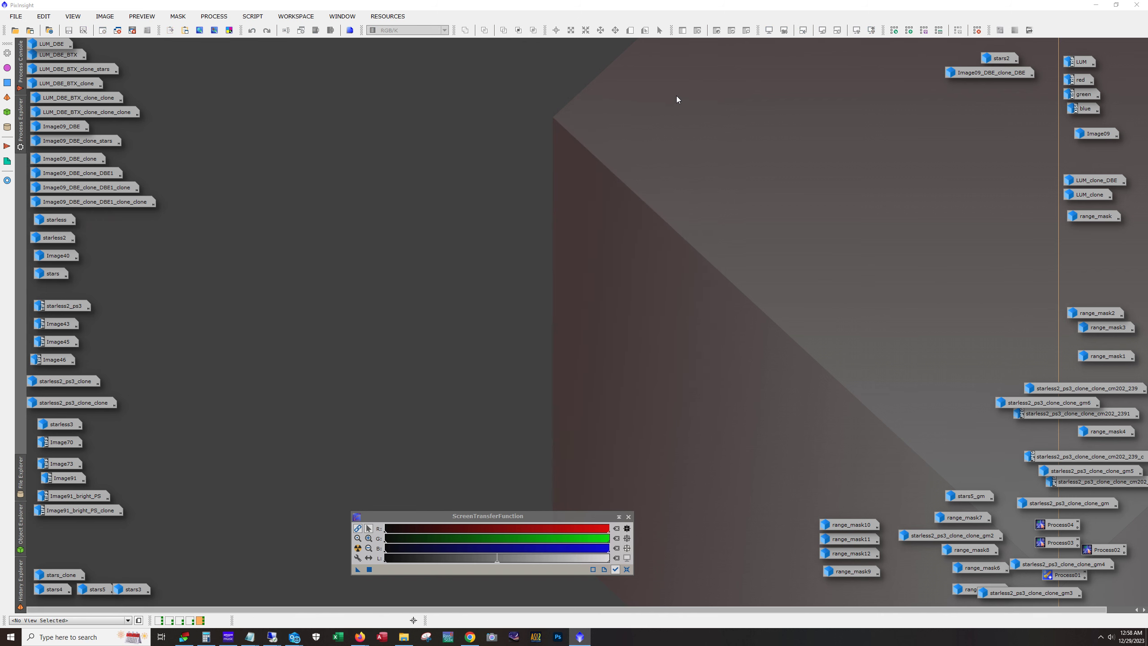
pyautogui.doubleClick(47, 236)
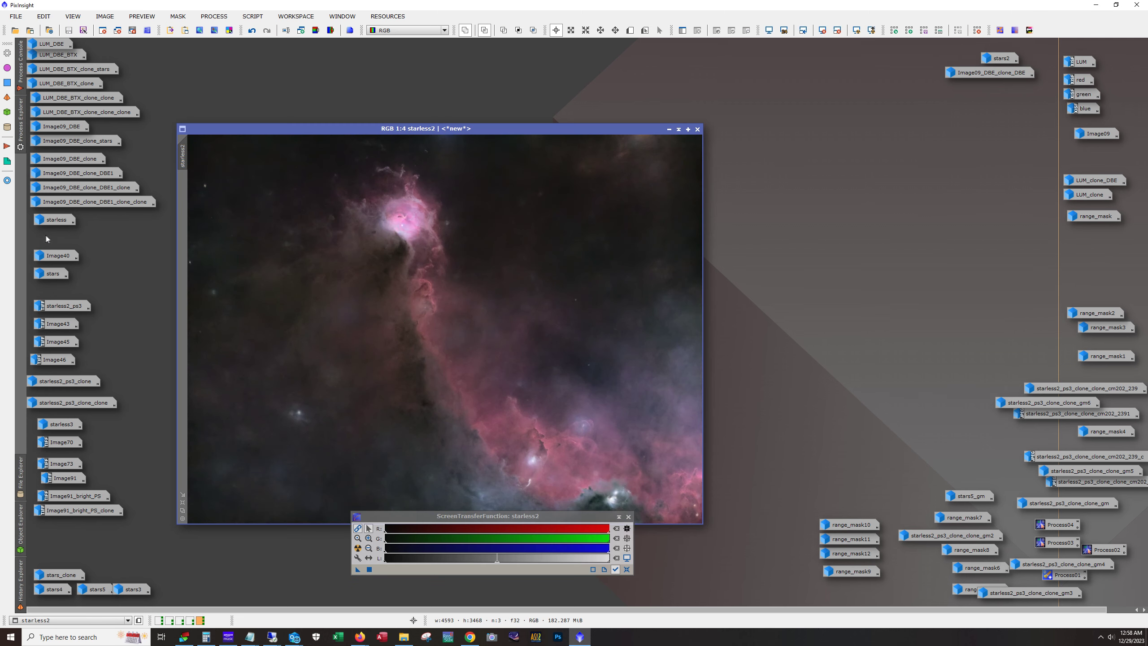
pyautogui.moveTo(363, 128); pyautogui.dragTo(388, 76)
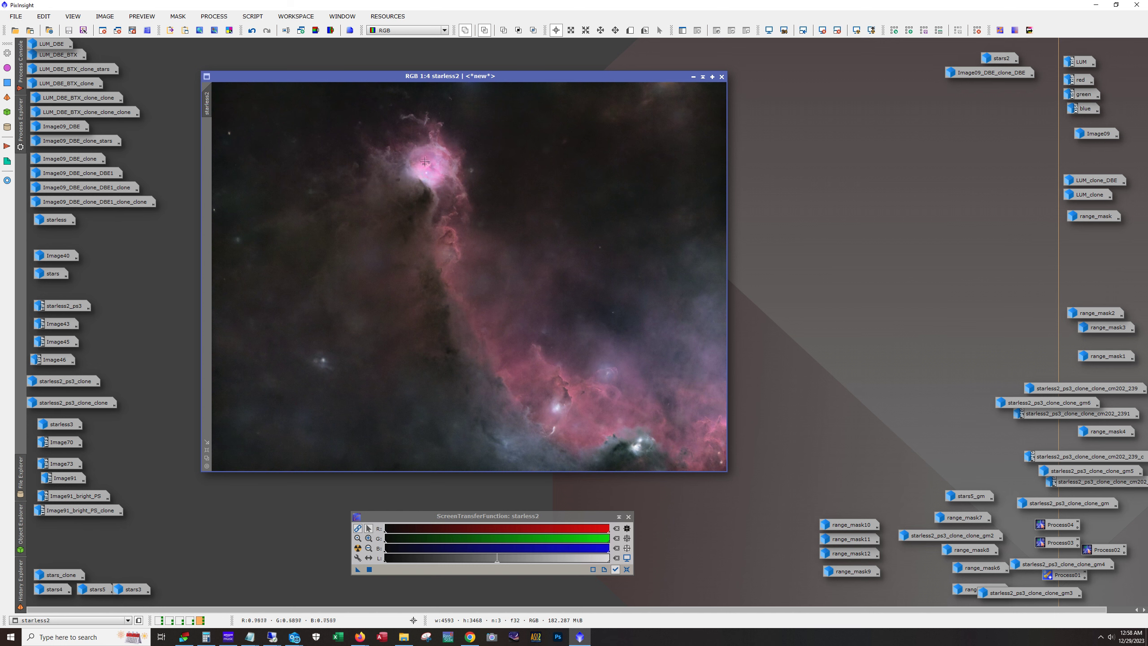
pyautogui.click(252, 31)
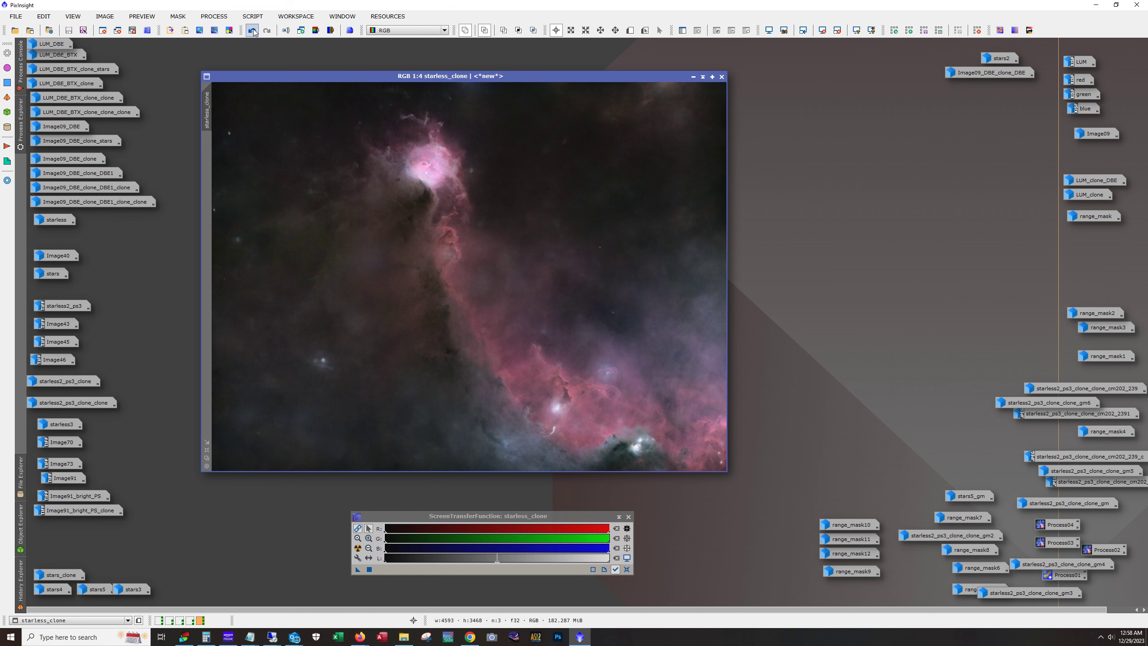
pyautogui.scroll(3, 424, 131)
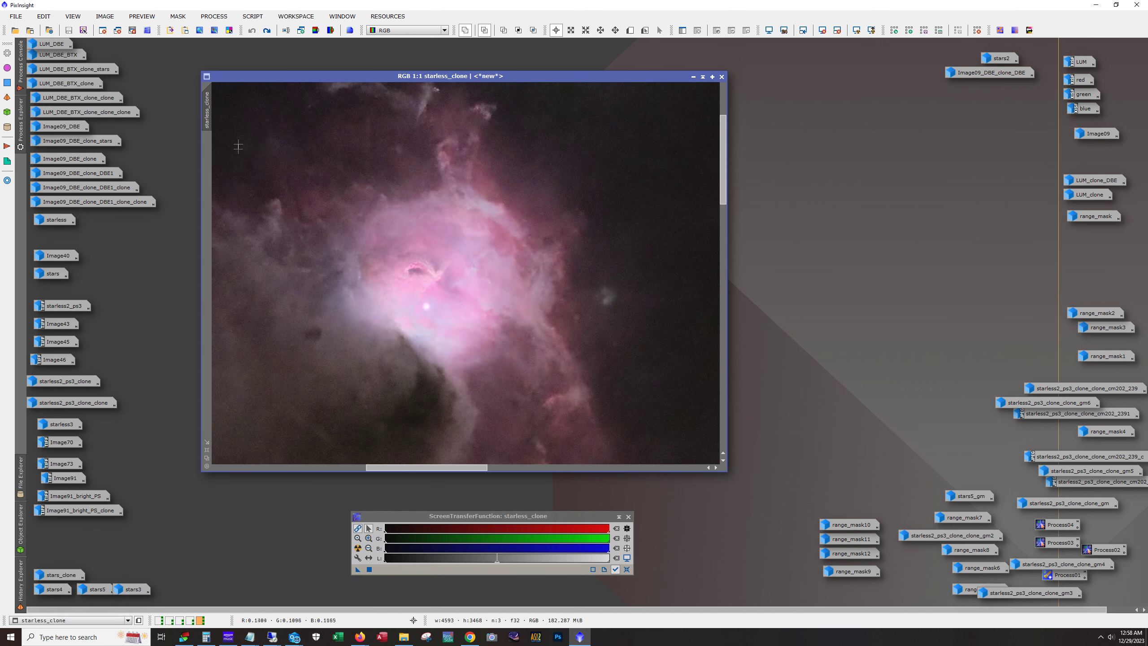
pyautogui.click(268, 32)
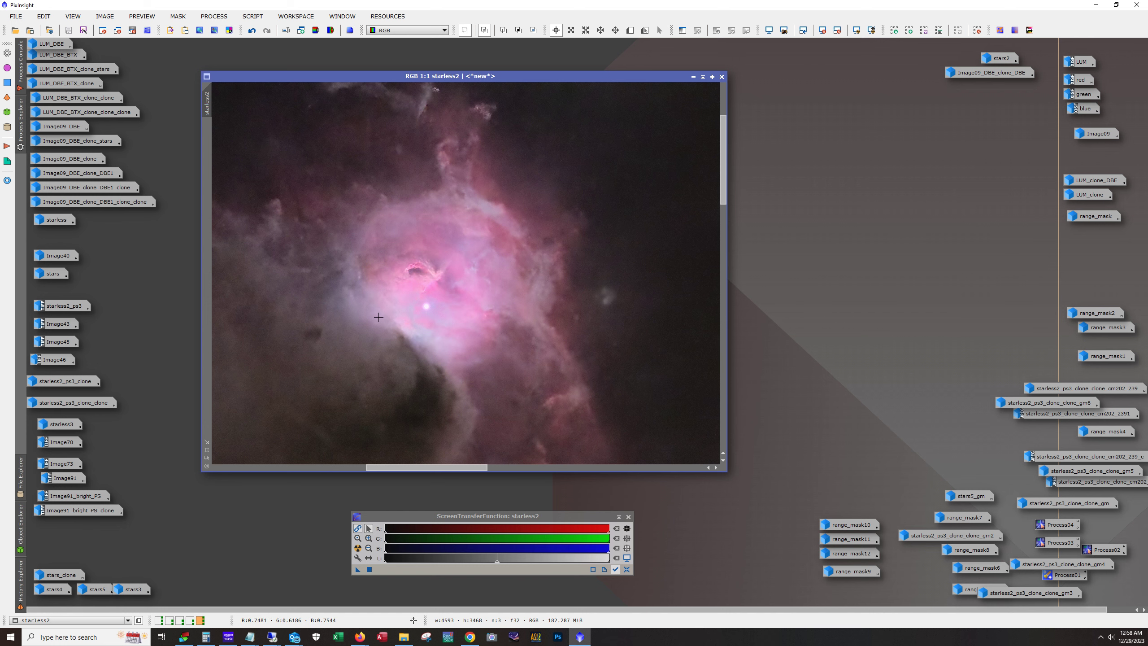
pyautogui.click(254, 33)
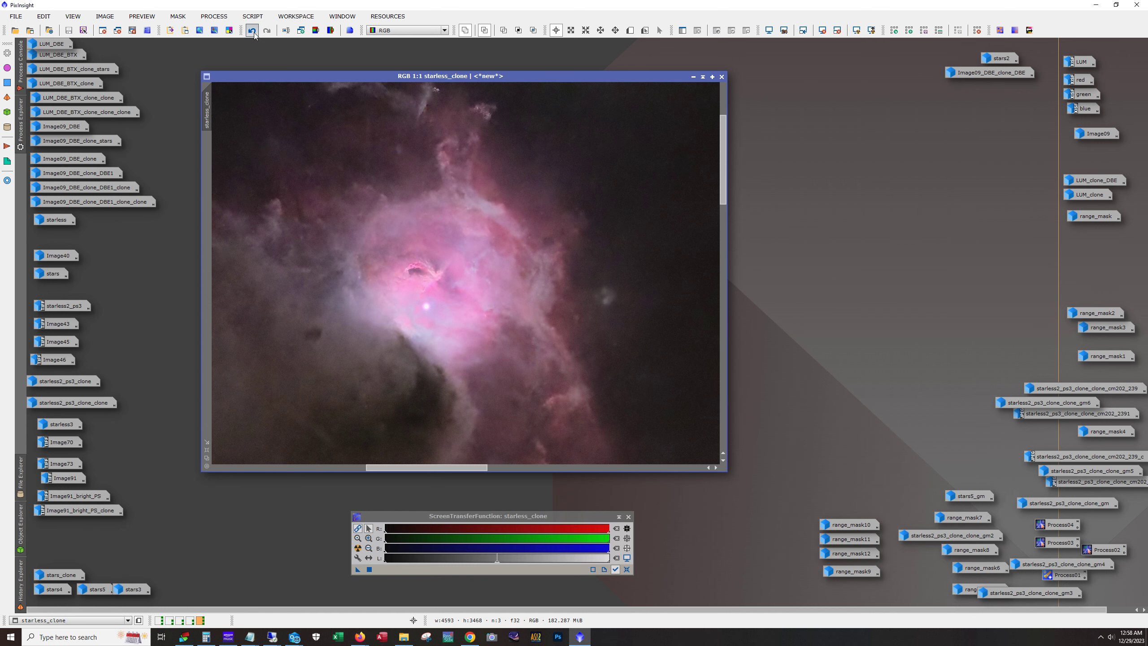
pyautogui.click(267, 31)
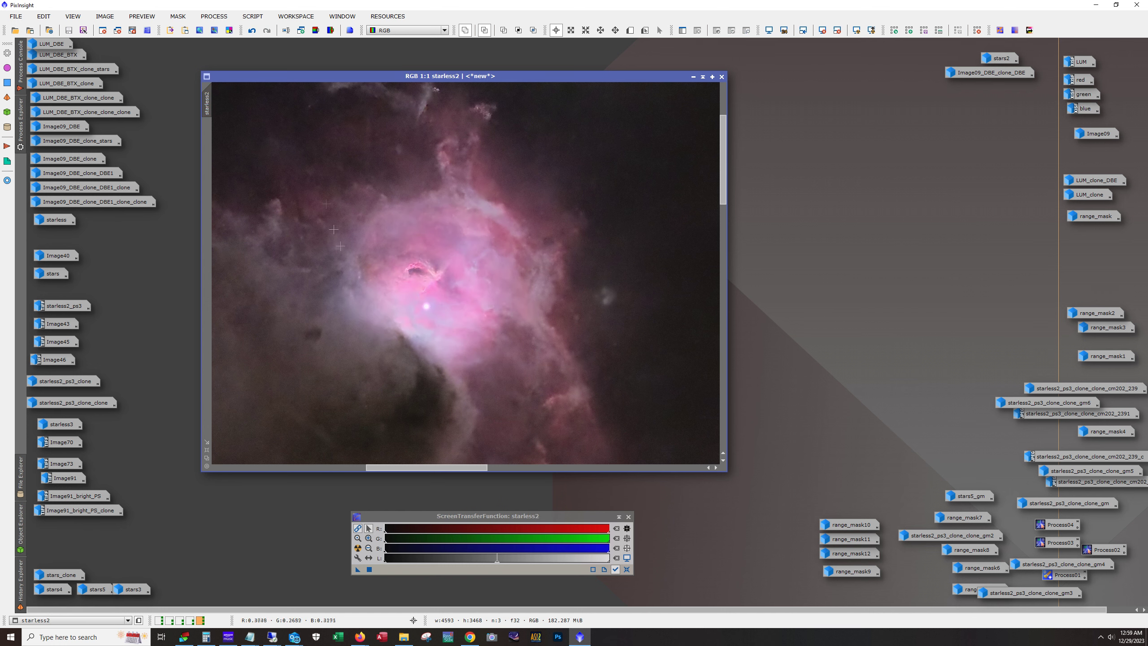
pyautogui.scroll(-3, 354, 269)
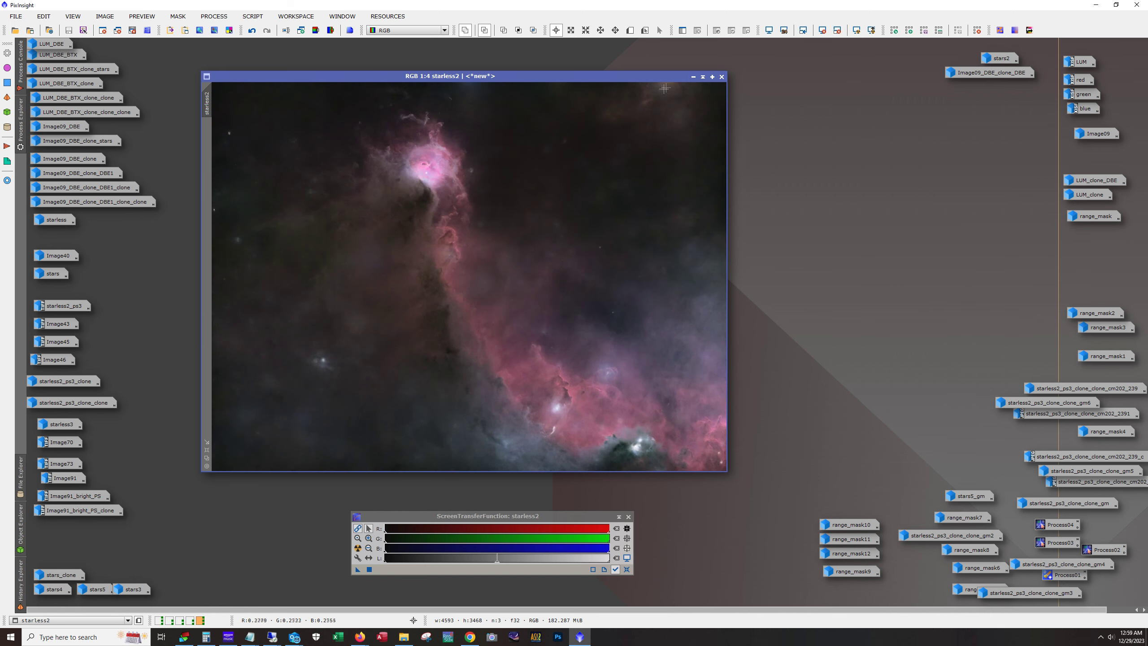
pyautogui.click(693, 76)
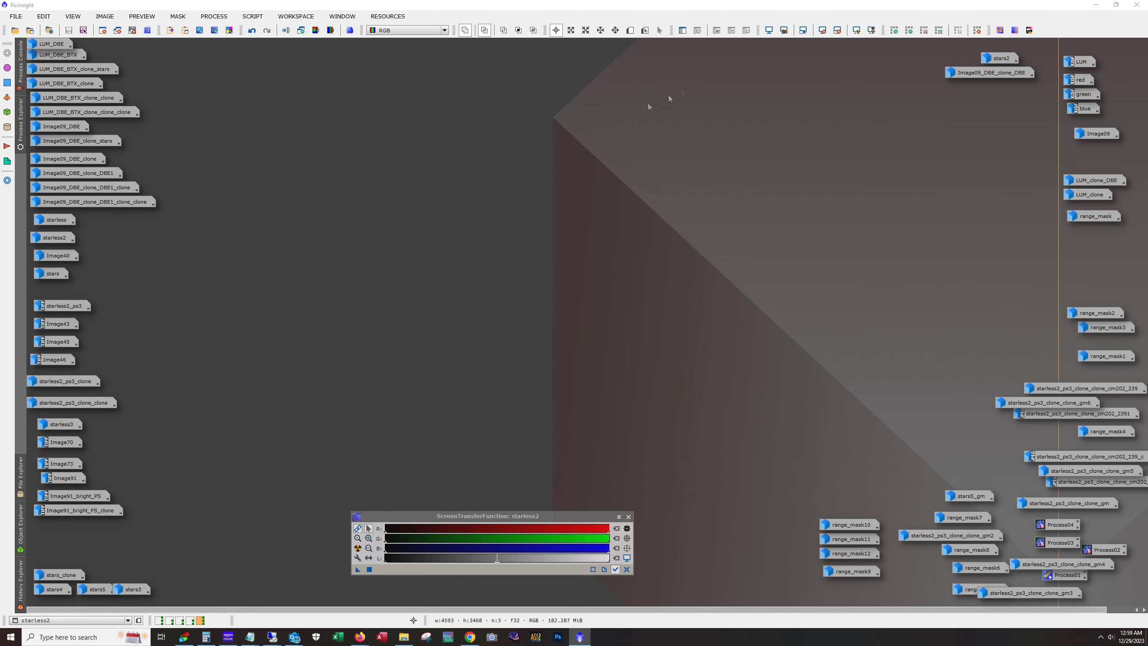
# - Open Image40 in a larger window, close the STF panel and zoom in
pyautogui.doubleClick(53, 256)
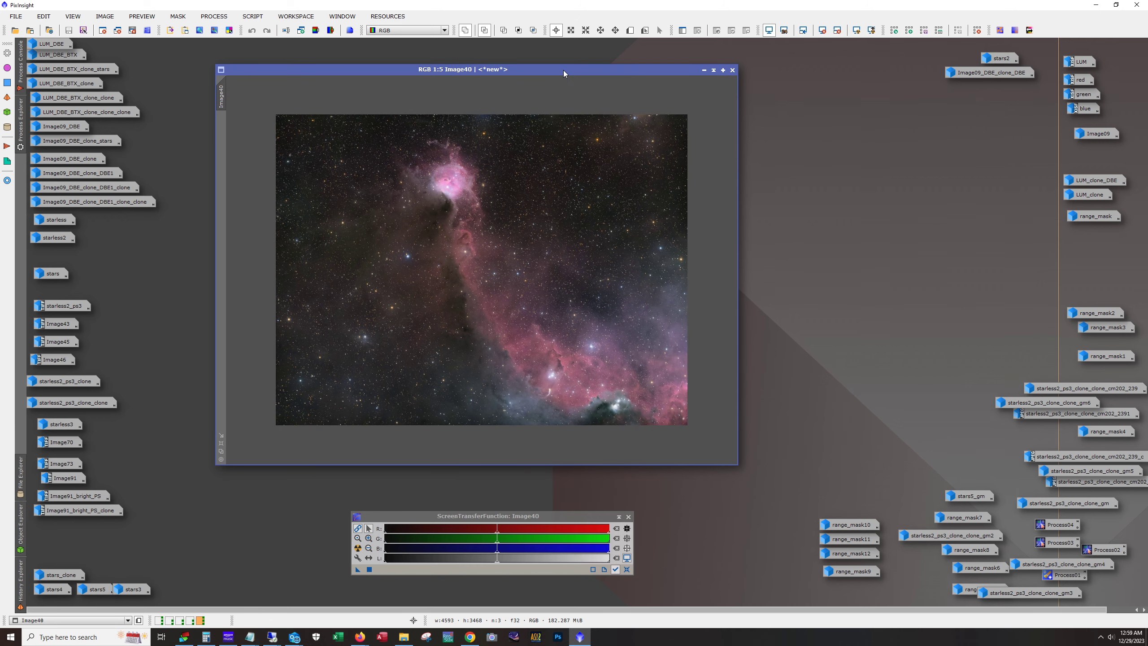
pyautogui.moveTo(563, 70); pyautogui.dragTo(521, 53)
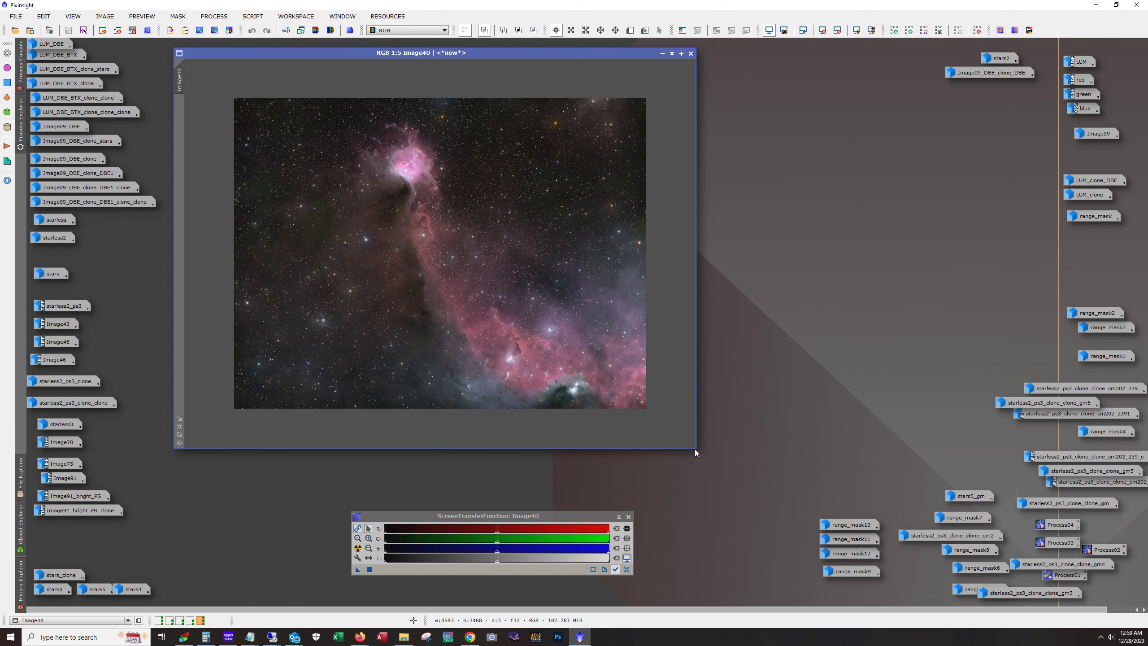
pyautogui.moveTo(695, 447); pyautogui.dragTo(795, 523)
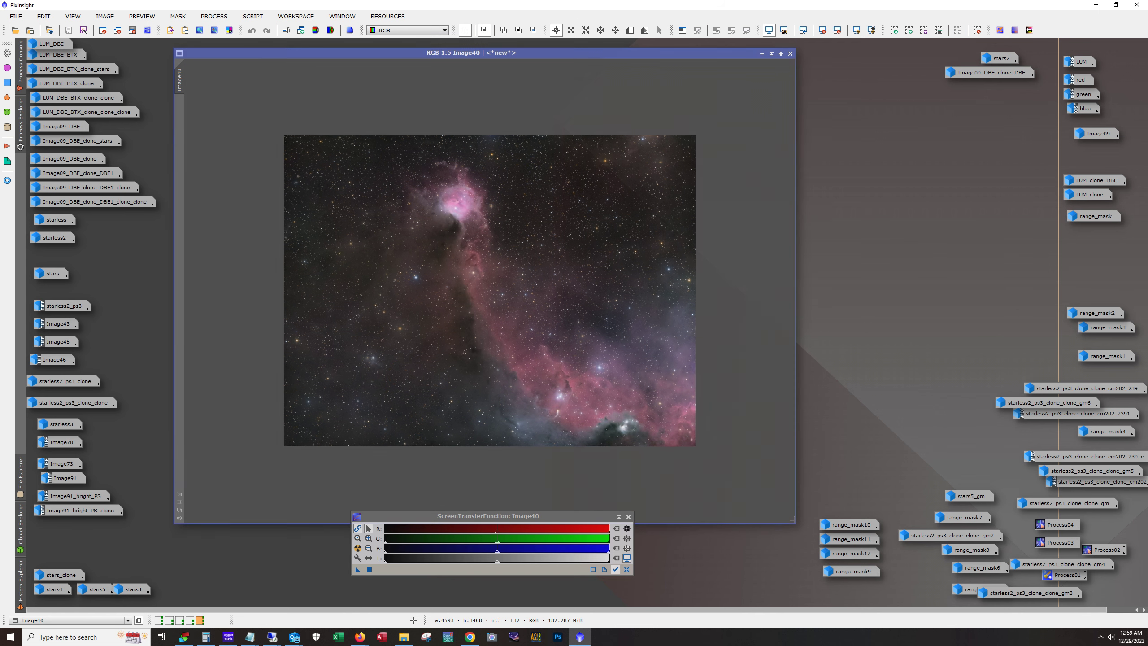
pyautogui.click(628, 517)
pyautogui.hotkey('ctrl', '+')
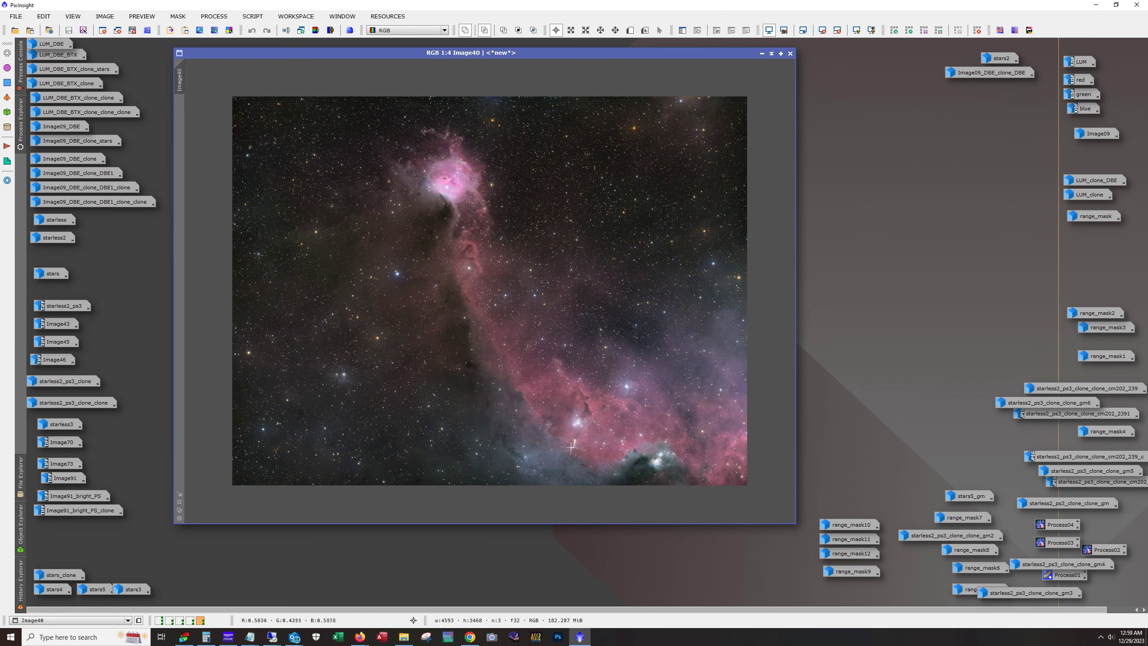
pyautogui.scroll(1, 480, 433)
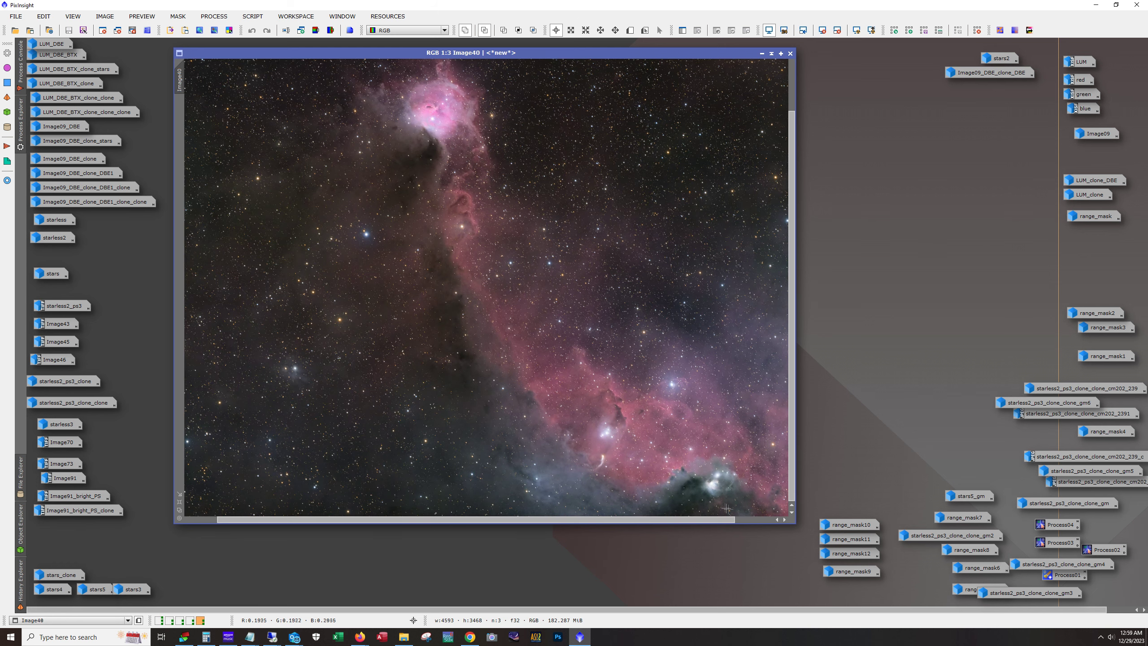
# - Move the four range_mask icons aside and enlarge and reposition the Image40 window
pyautogui.moveTo(817, 497); pyautogui.dragTo(880, 582)
pyautogui.moveTo(849, 526); pyautogui.dragTo(1049, 247)
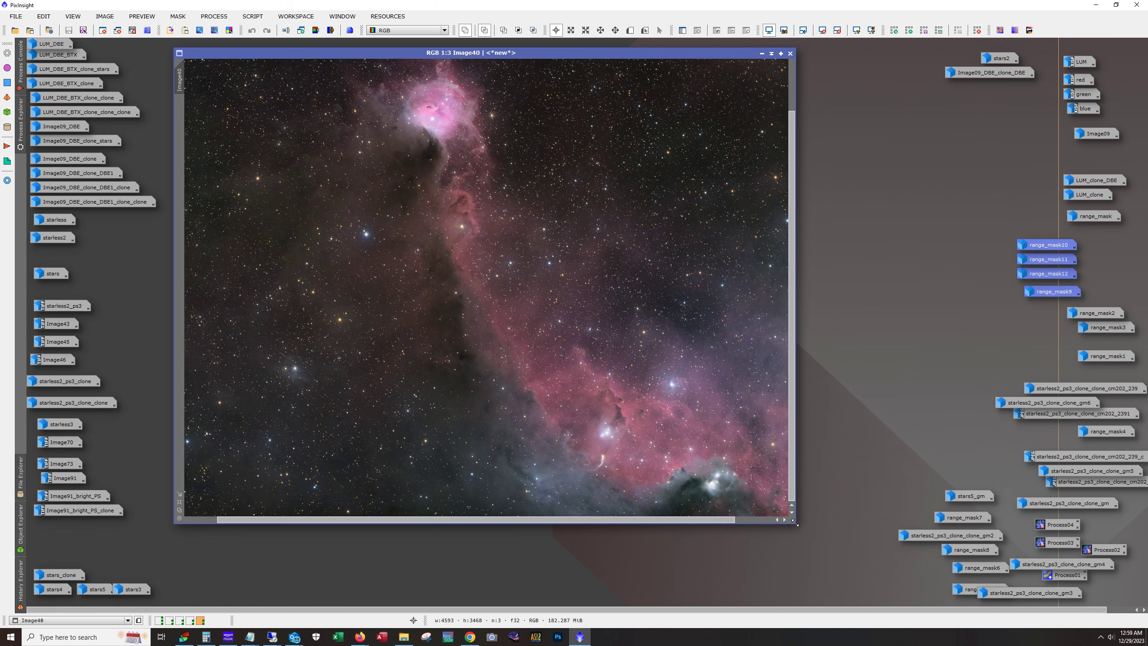
pyautogui.moveTo(794, 523); pyautogui.dragTo(883, 575)
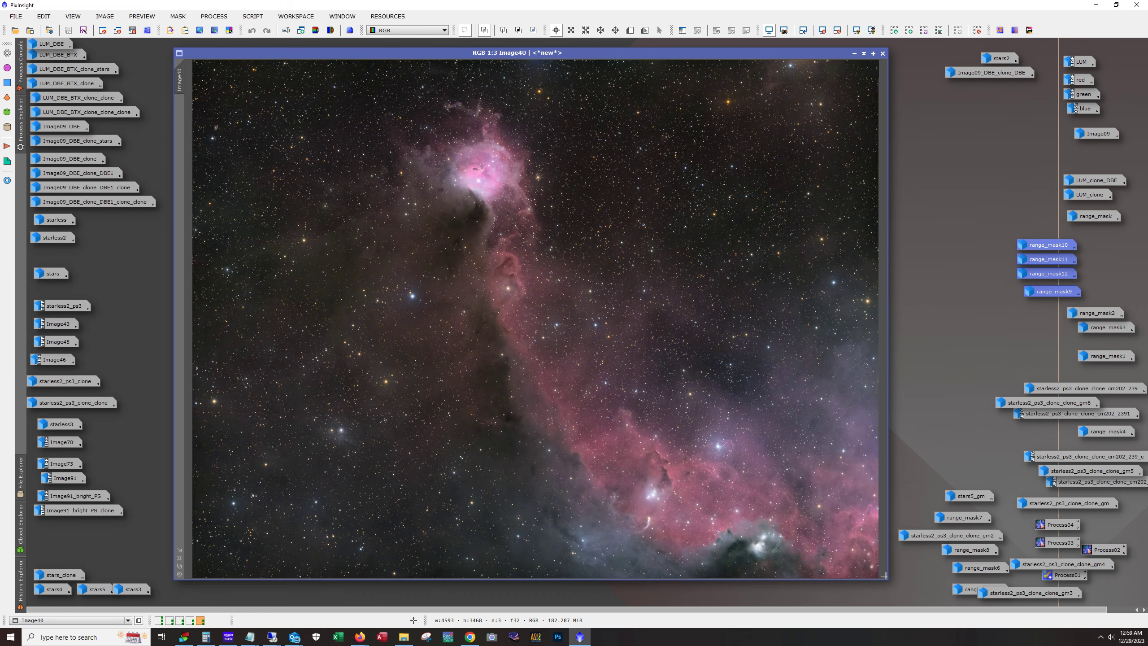
pyautogui.moveTo(564, 52); pyautogui.dragTo(559, 51)
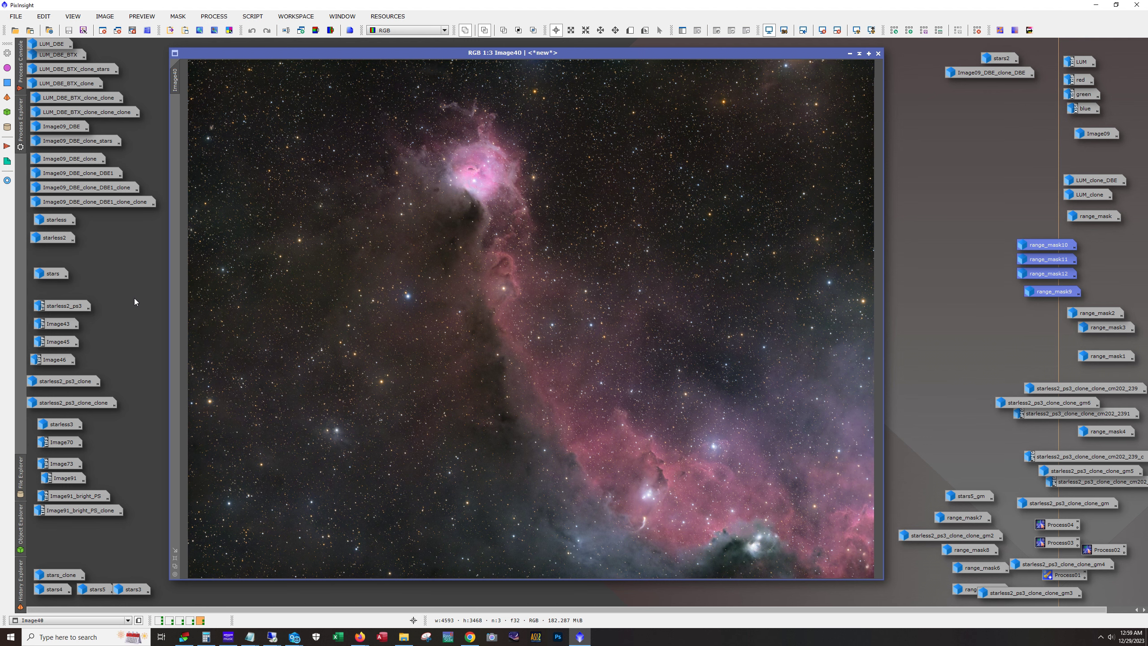
# - Bring up the starless2 image over Image40 and pan and zoom to inspect the nebula
pyautogui.doubleClick(53, 238)
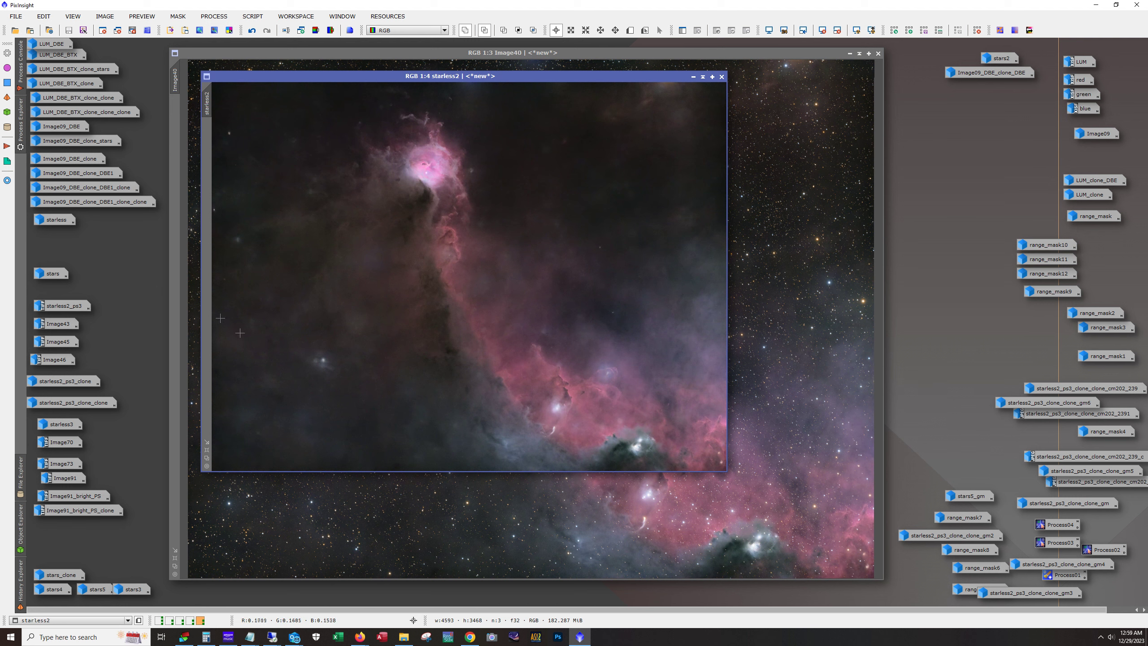
pyautogui.scroll(2, 309, 444)
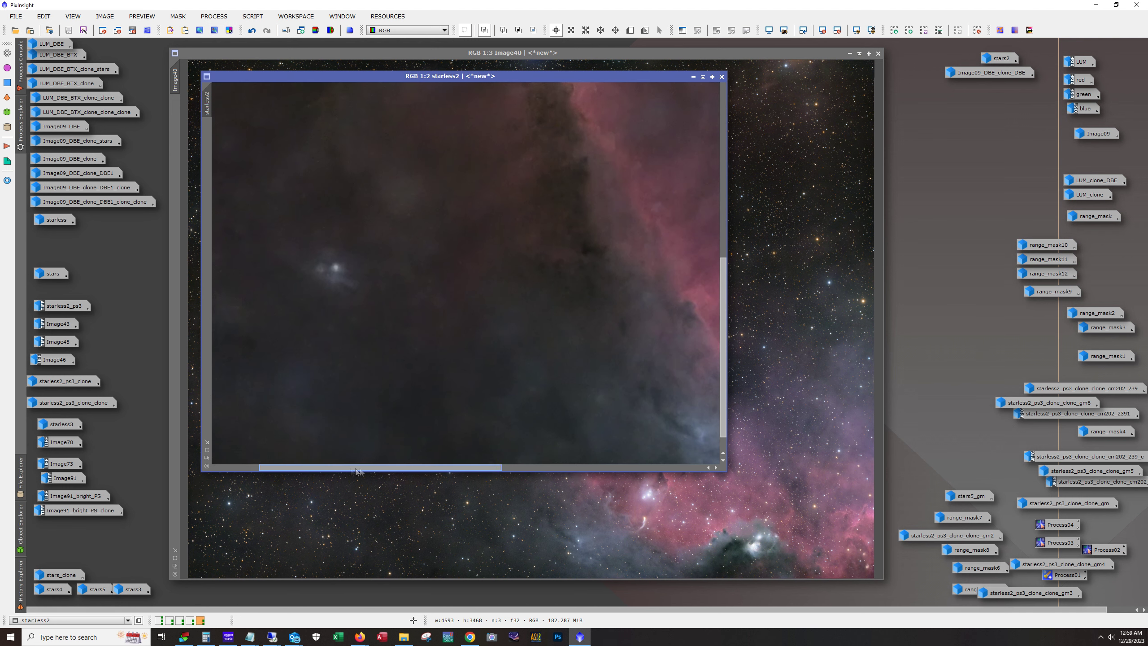
pyautogui.moveTo(361, 468); pyautogui.dragTo(313, 468)
pyautogui.moveTo(723, 426); pyautogui.dragTo(723, 437)
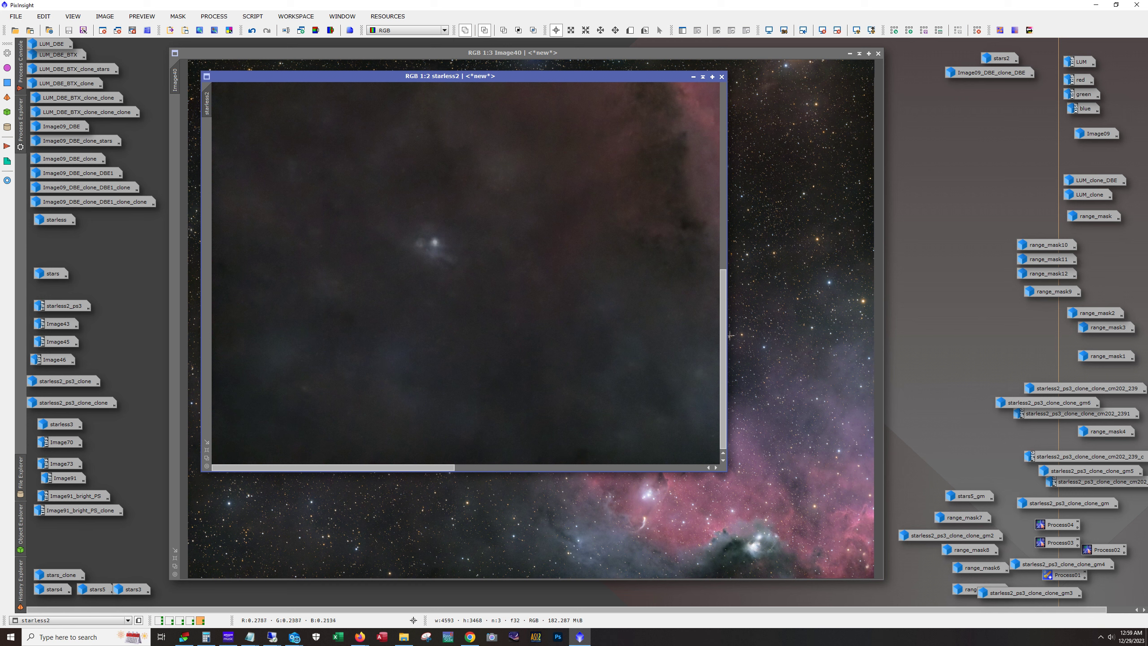
pyautogui.moveTo(724, 335); pyautogui.dragTo(728, 229)
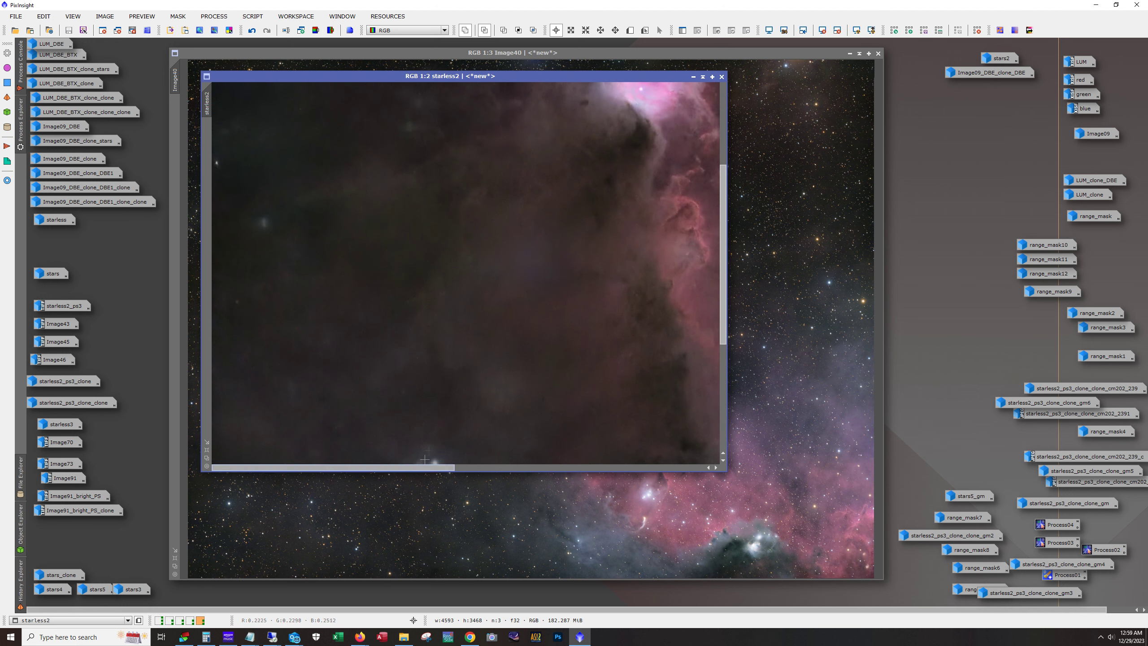
pyautogui.moveTo(399, 468); pyautogui.dragTo(526, 468)
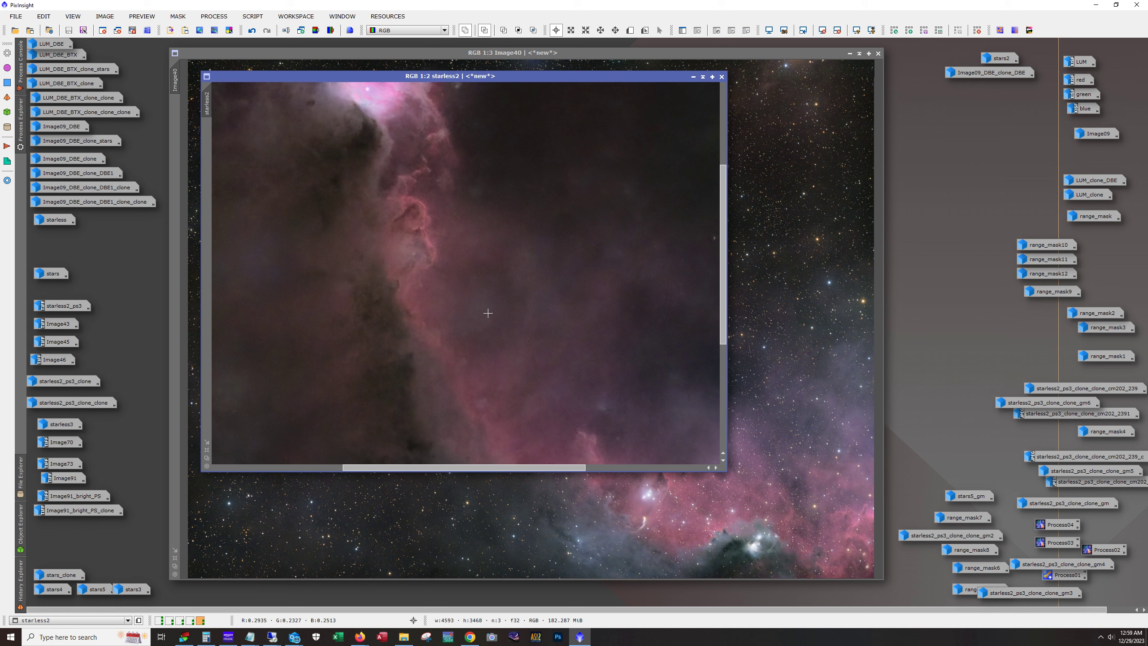
pyautogui.scroll(-3, 491, 316)
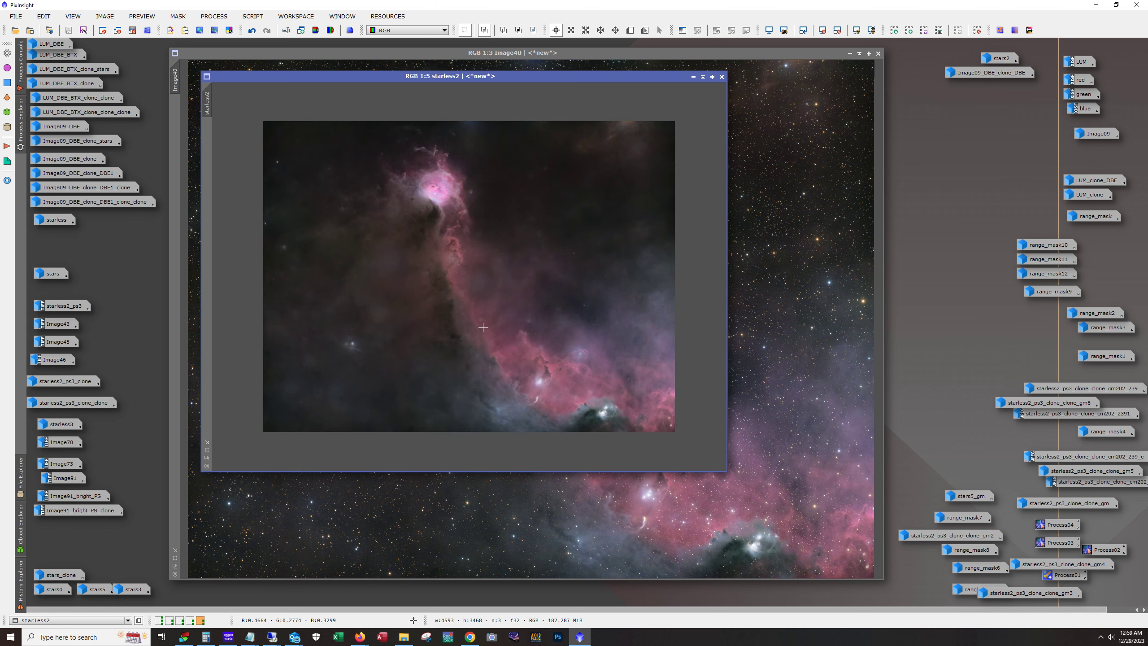
pyautogui.scroll(1, 482, 326)
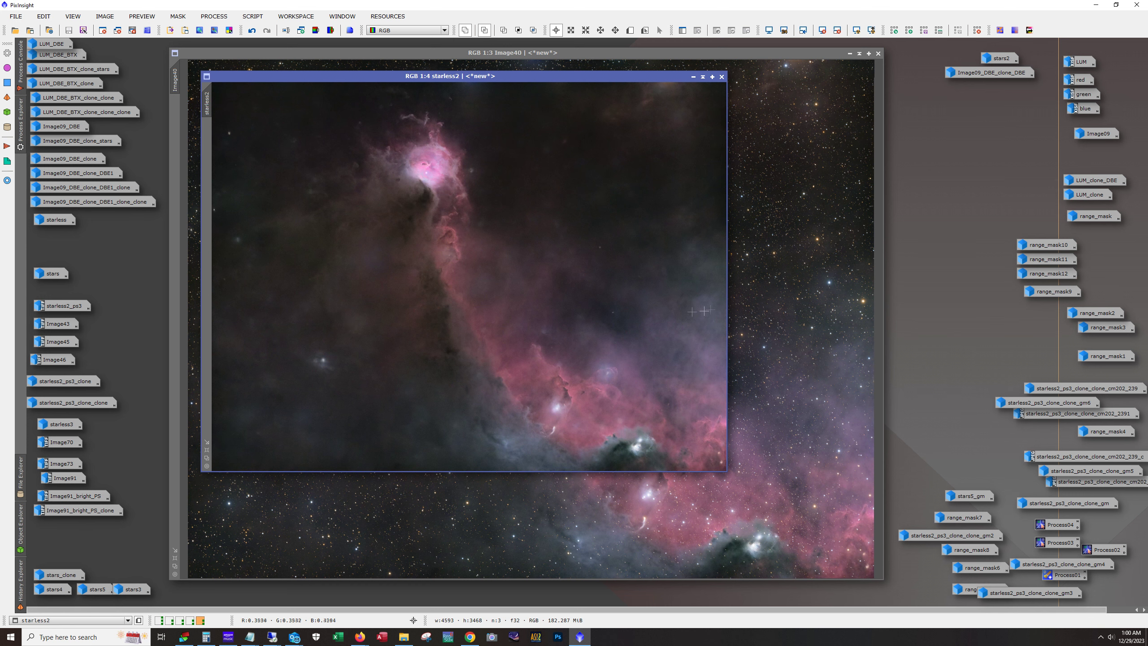
# - Finish comparing starless2, then minimize it to an icon so Image40 shows alone
pyautogui.scroll(3, 457, 289)
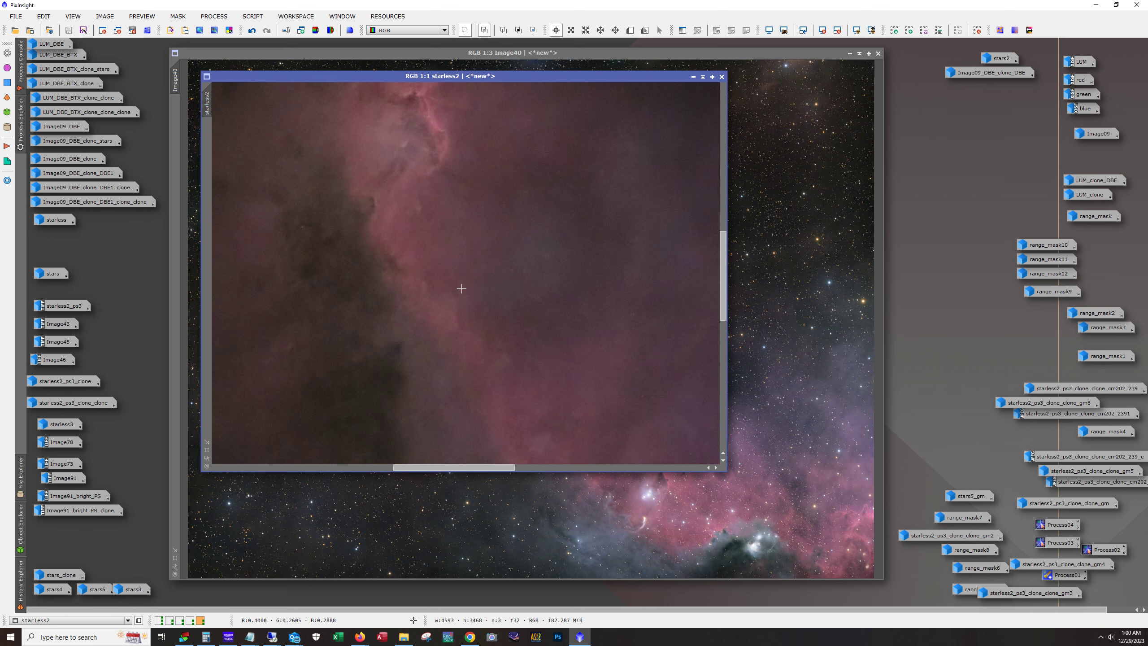
pyautogui.scroll(-1, 460, 288)
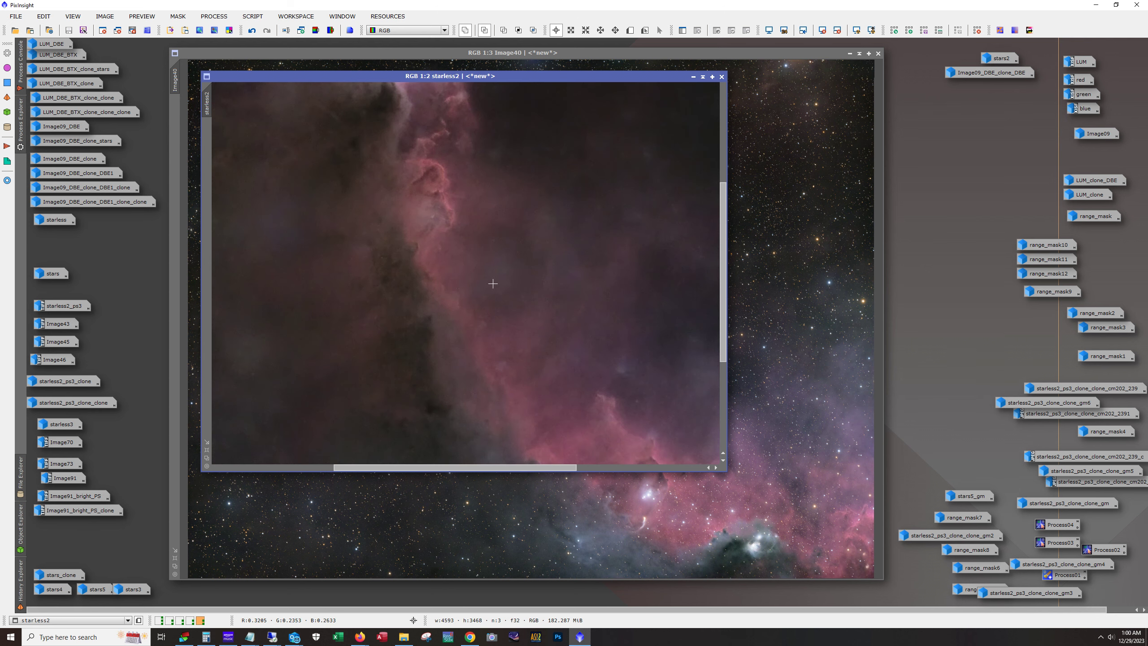
pyautogui.scroll(1, 512, 280)
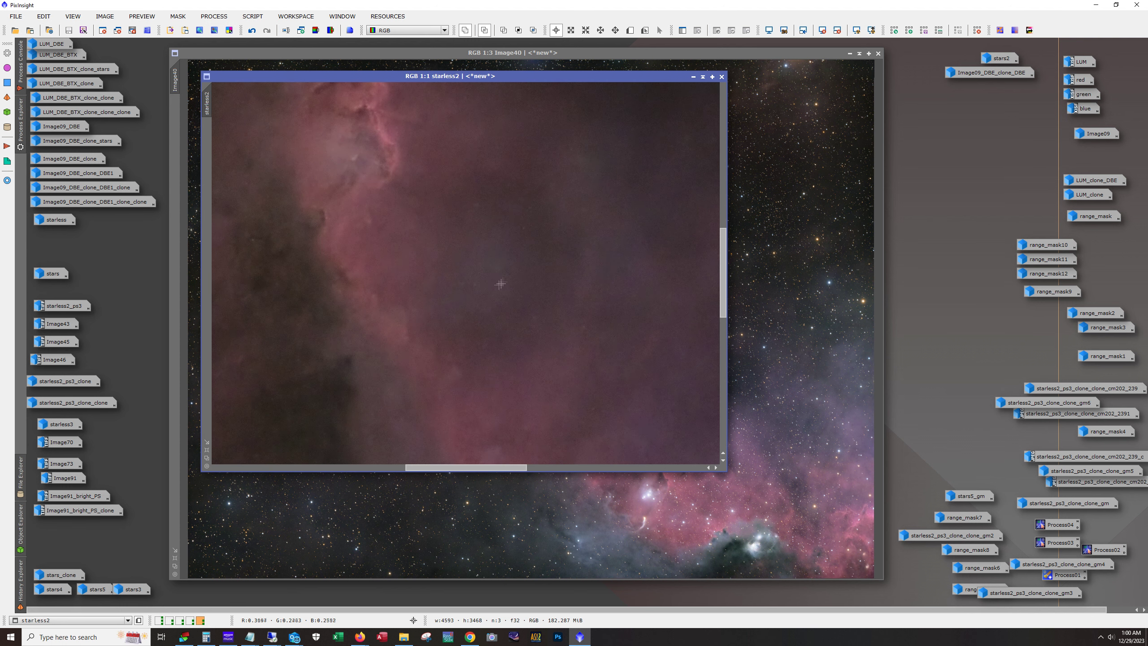
pyautogui.scroll(-2, 490, 277)
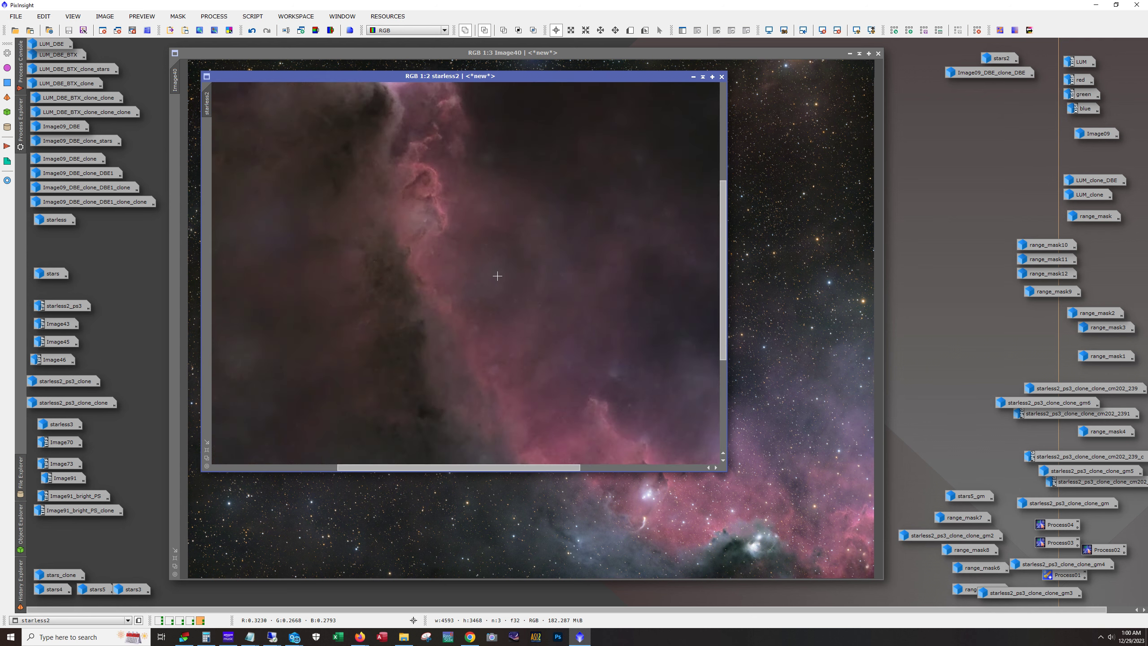
pyautogui.moveTo(464, 467); pyautogui.dragTo(407, 466)
pyautogui.scroll(1, 412, 256)
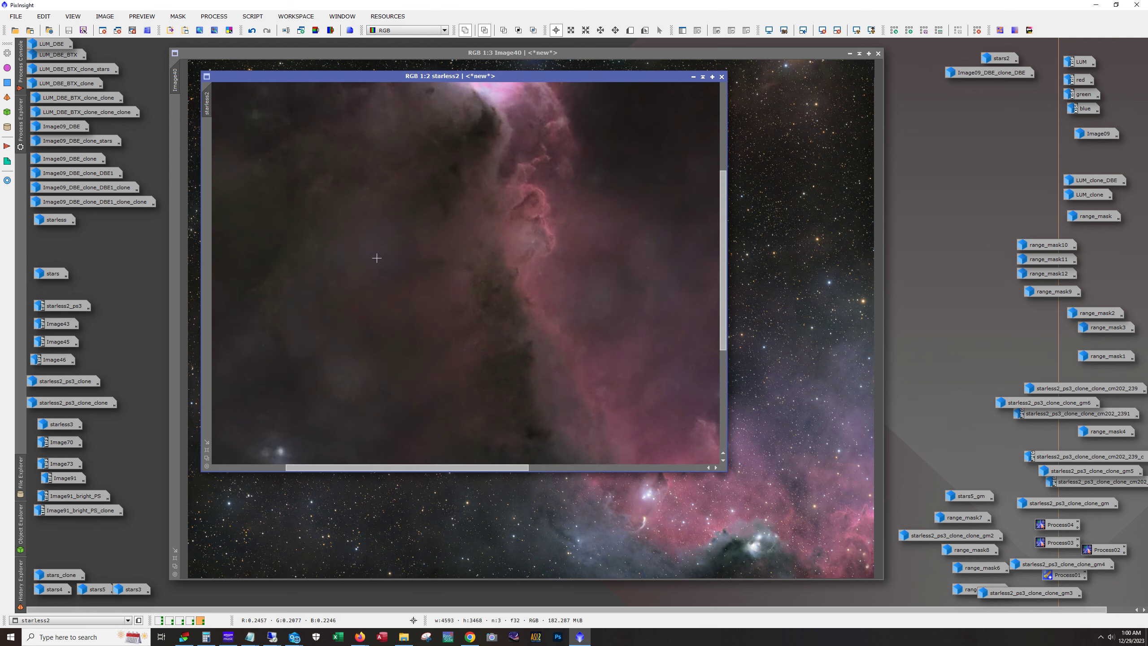
pyautogui.scroll(3, 378, 256)
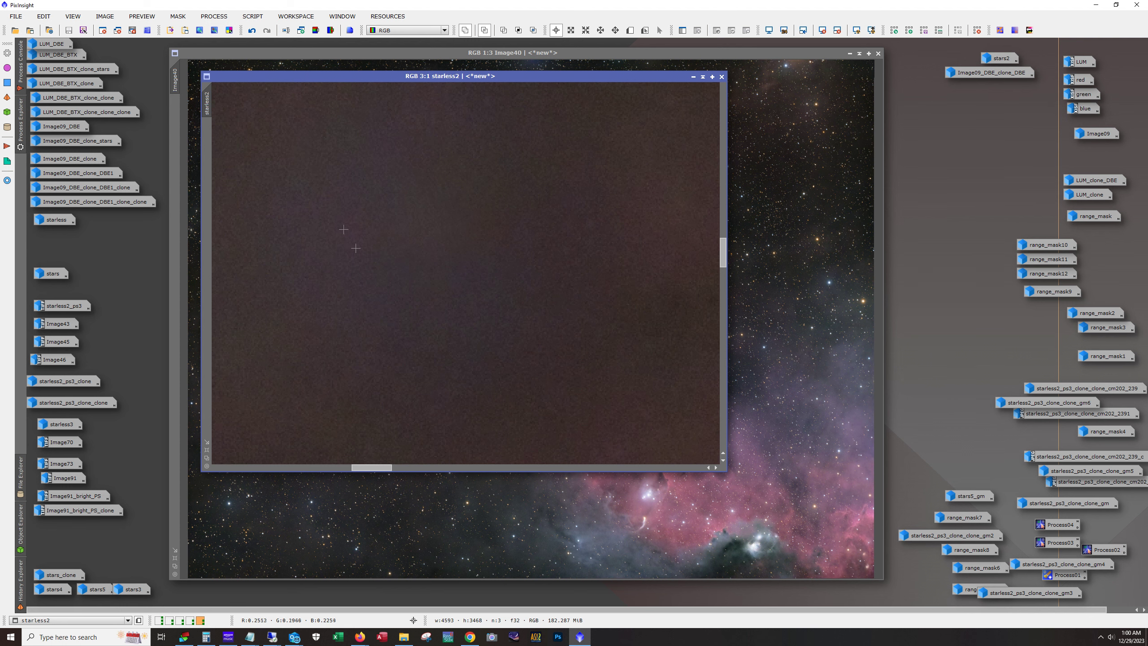
pyautogui.scroll(-6, 393, 267)
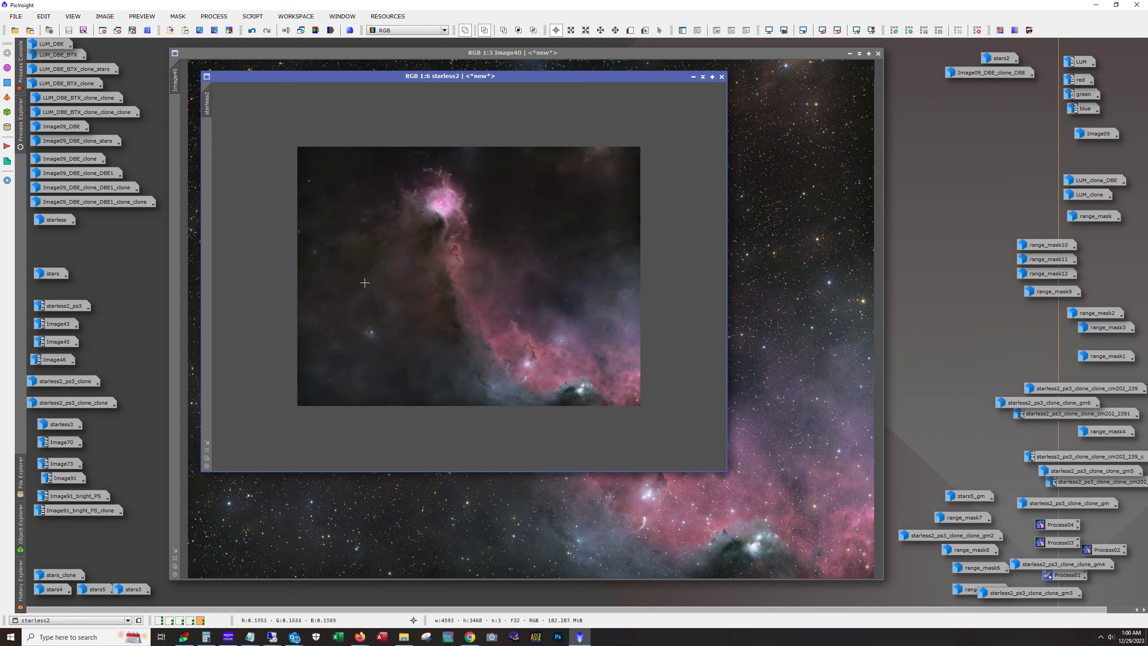
pyautogui.scroll(1, 364, 282)
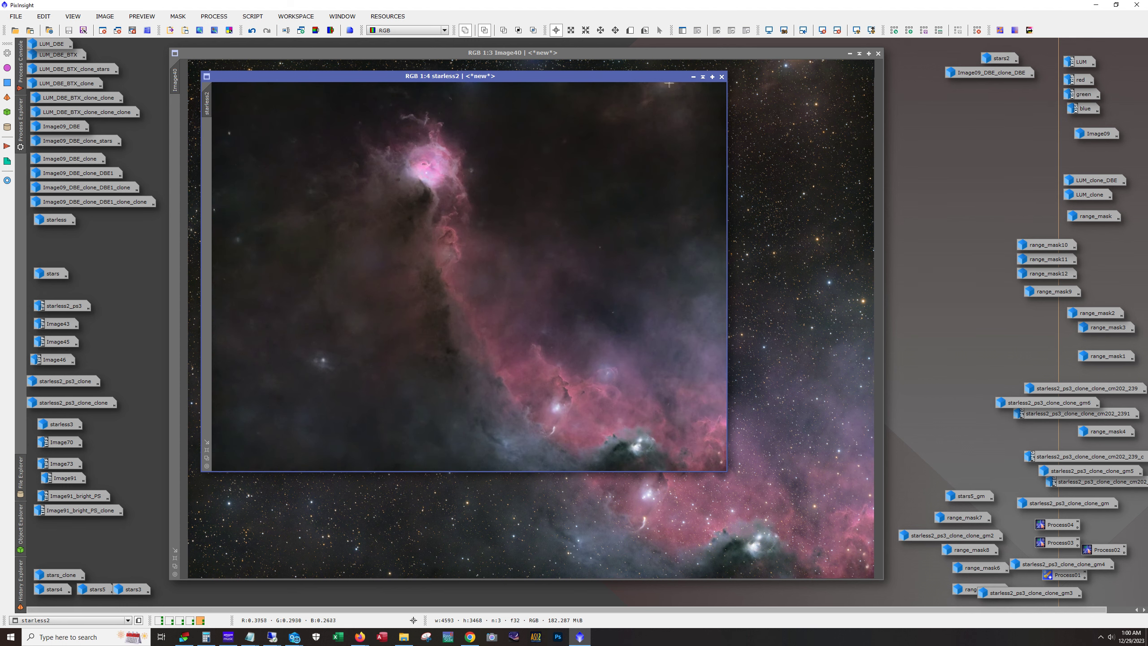
pyautogui.click(692, 76)
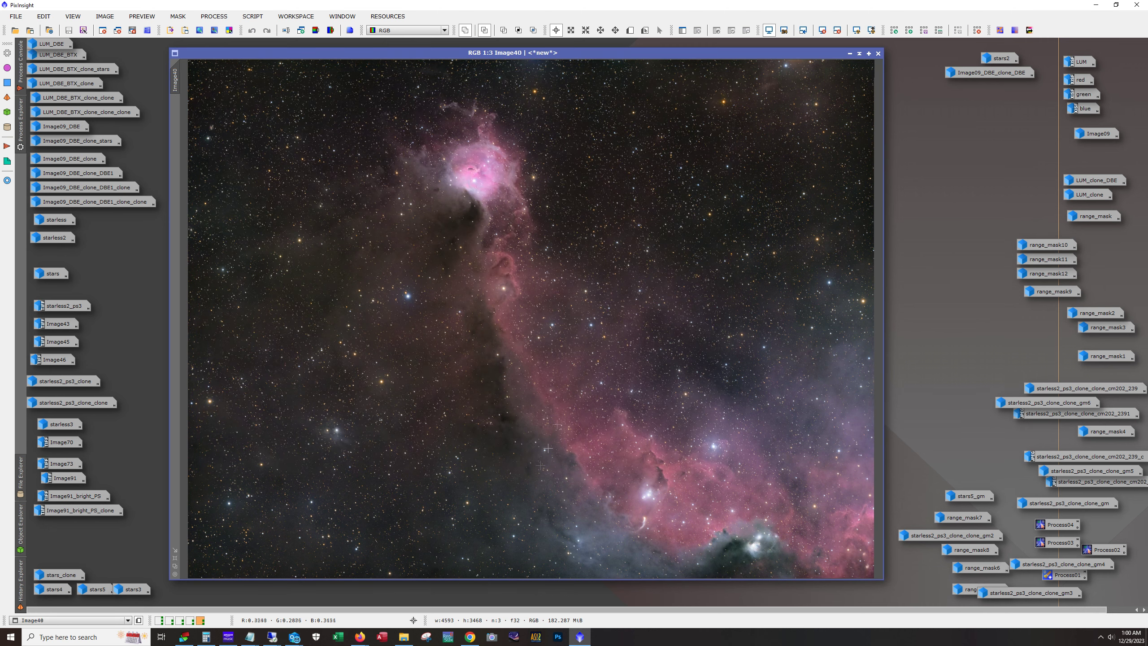
# - Zoom and pan across Image40 to inspect its star field up close
pyautogui.scroll(3, 359, 405)
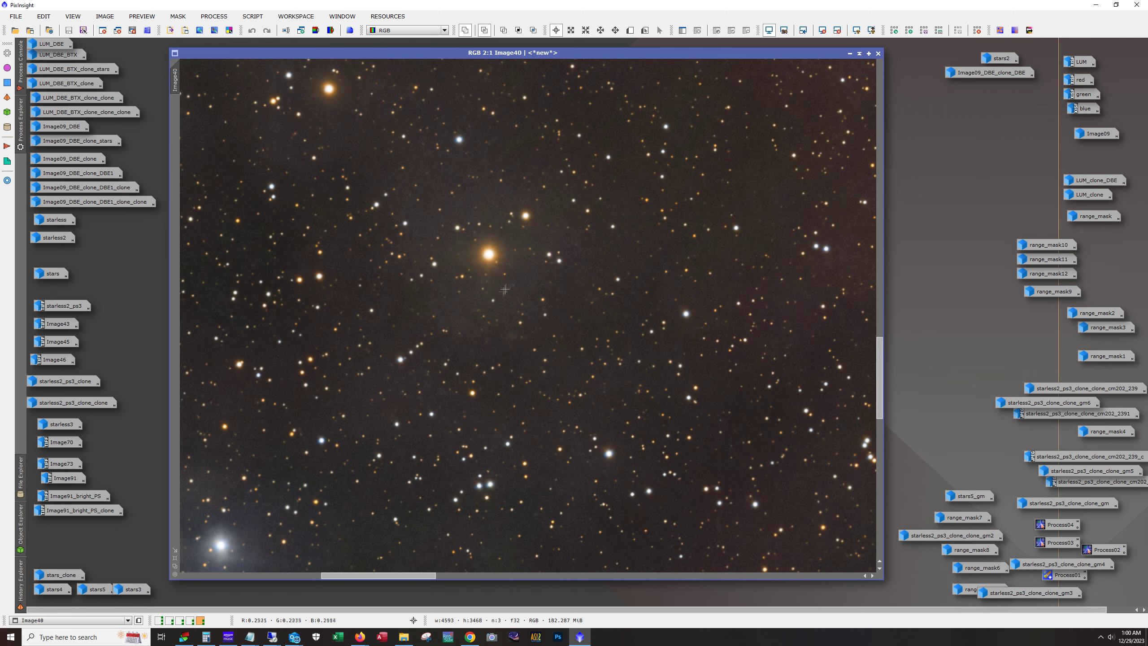
pyautogui.moveTo(410, 575); pyautogui.dragTo(360, 572)
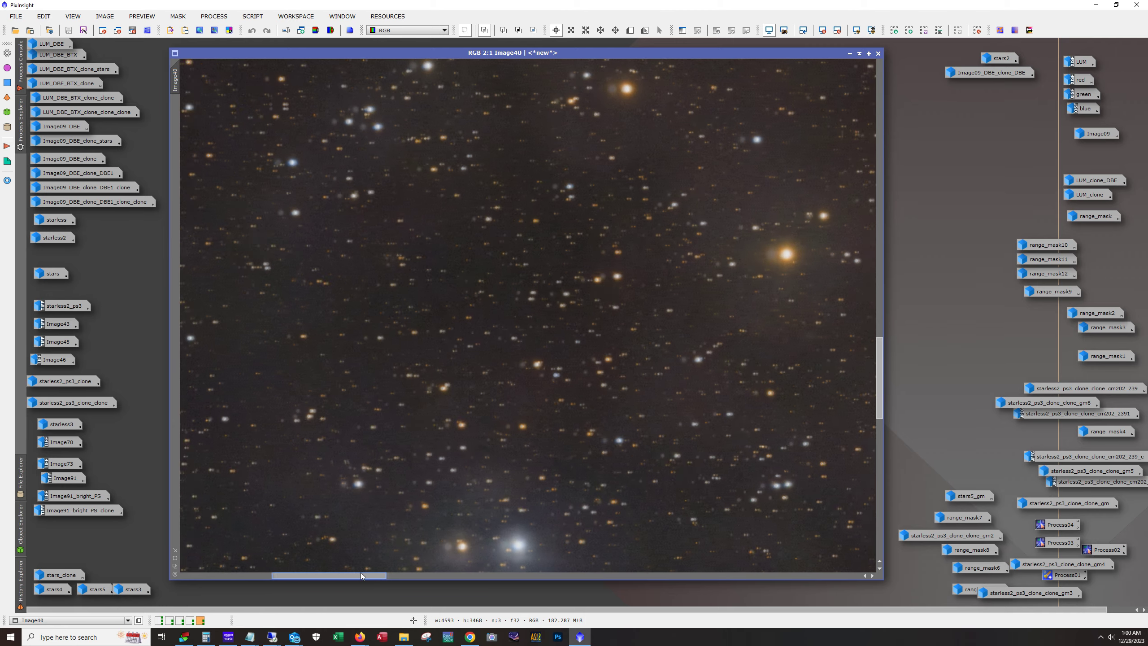
pyautogui.moveTo(872, 407); pyautogui.dragTo(871, 463)
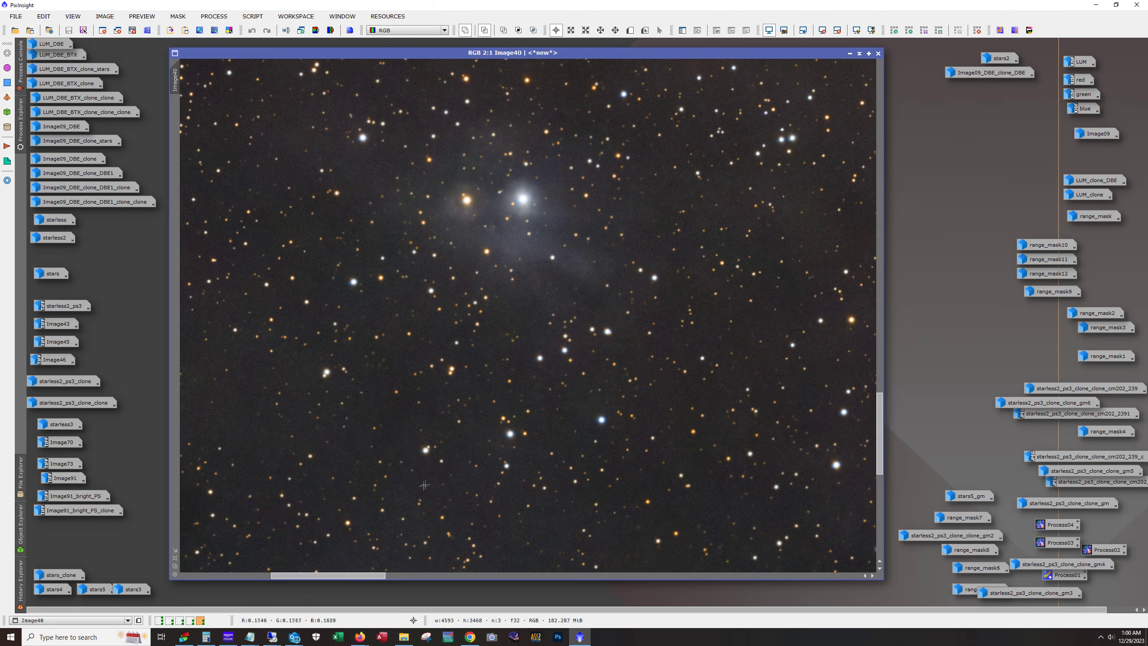
pyautogui.moveTo(382, 579); pyautogui.dragTo(312, 576)
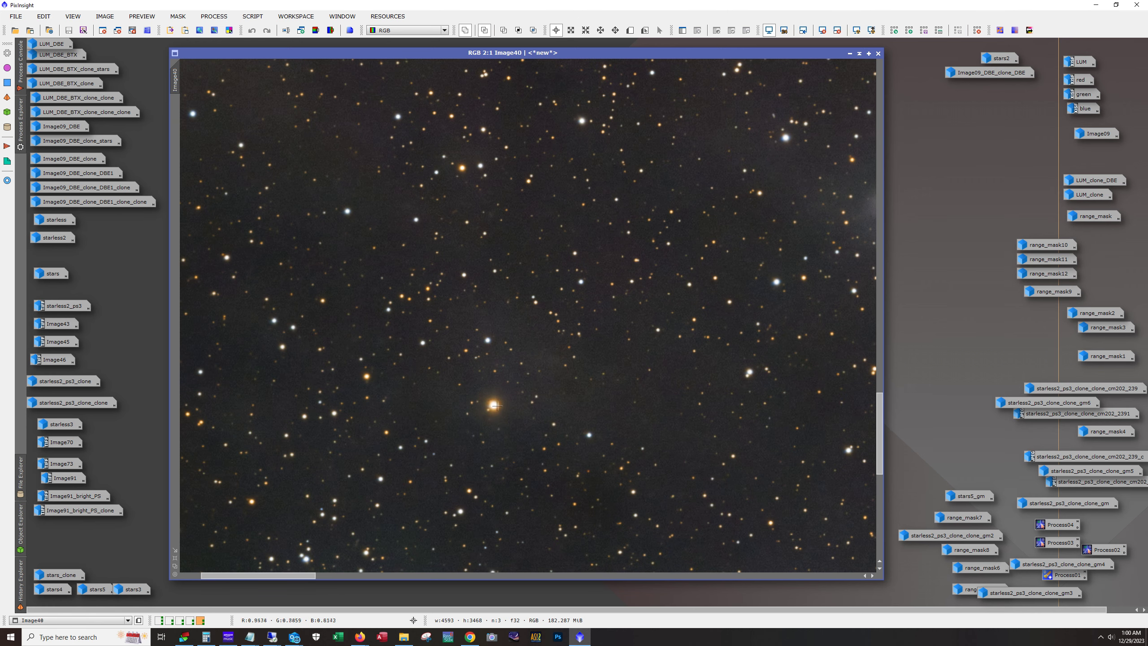
pyautogui.scroll(-1, 490, 409)
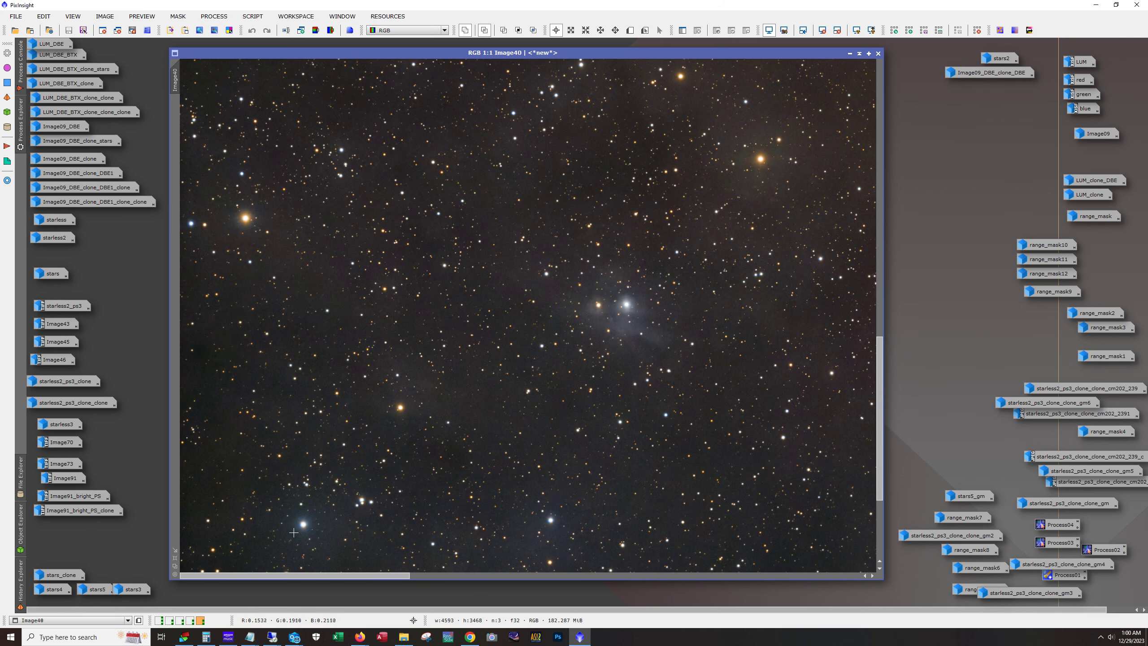
pyautogui.scroll(2, 300, 532)
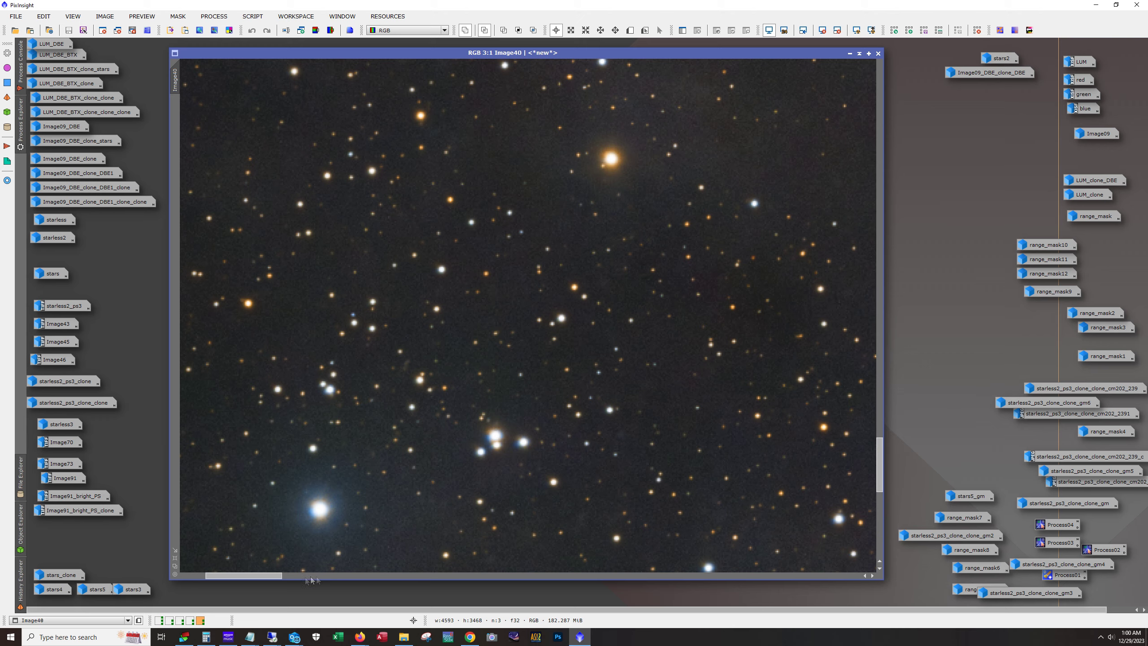
pyautogui.moveTo(285, 574); pyautogui.dragTo(276, 574)
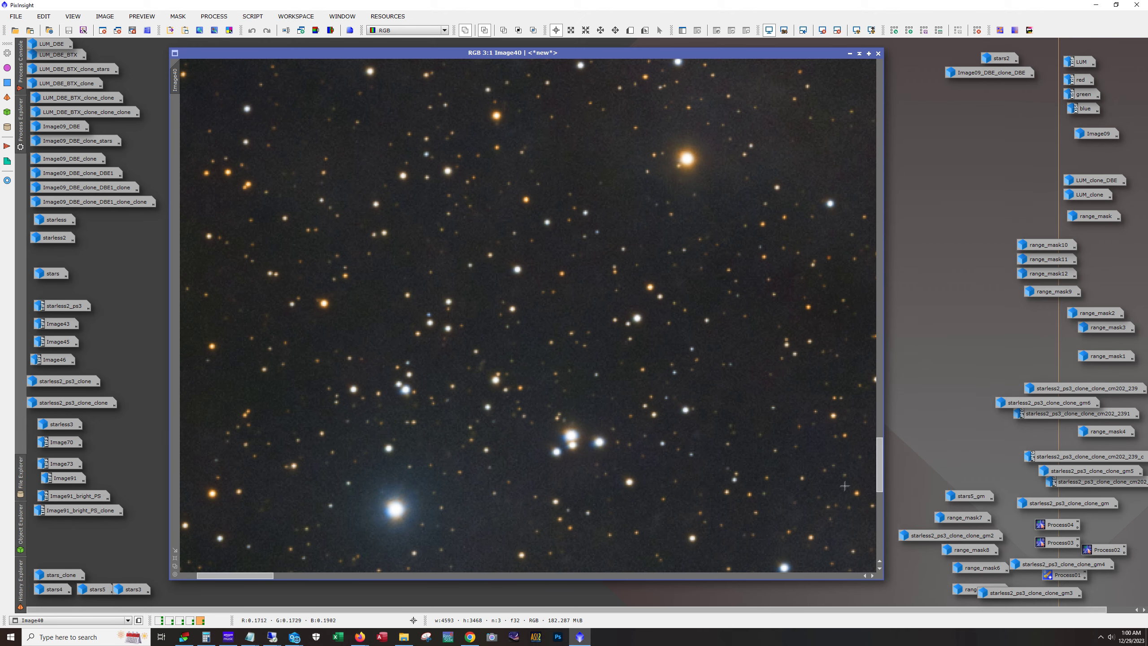
# - Minimize Image40 to an icon and bring up the starless2_ps3 image
pyautogui.scroll(-5, 576, 438)
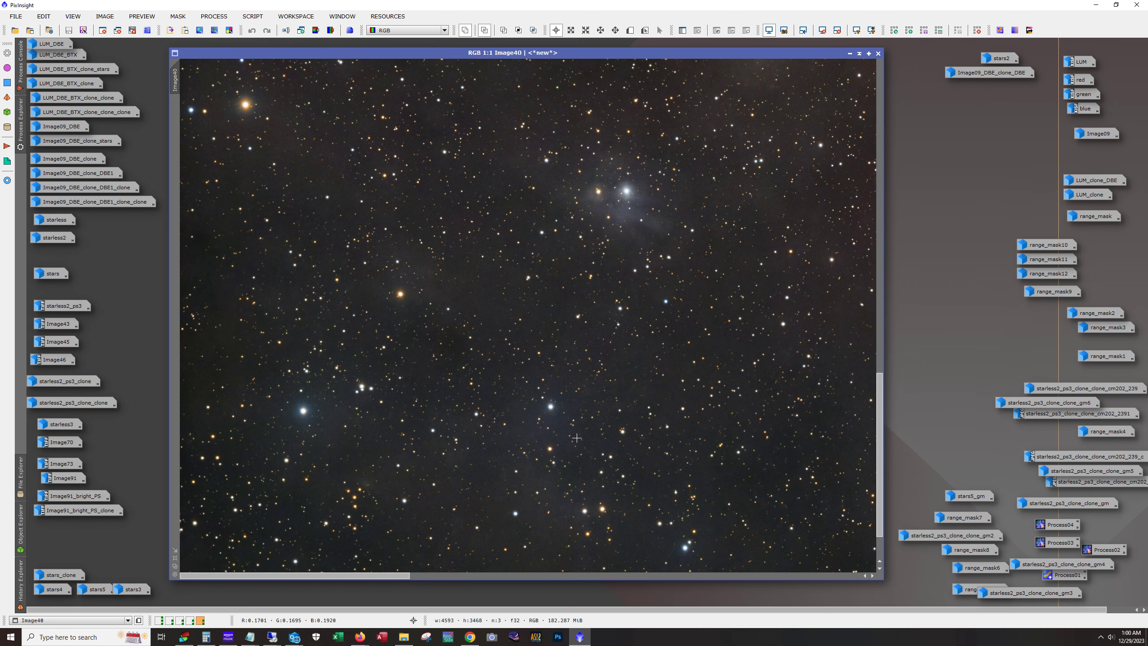
pyautogui.scroll(1, 576, 437)
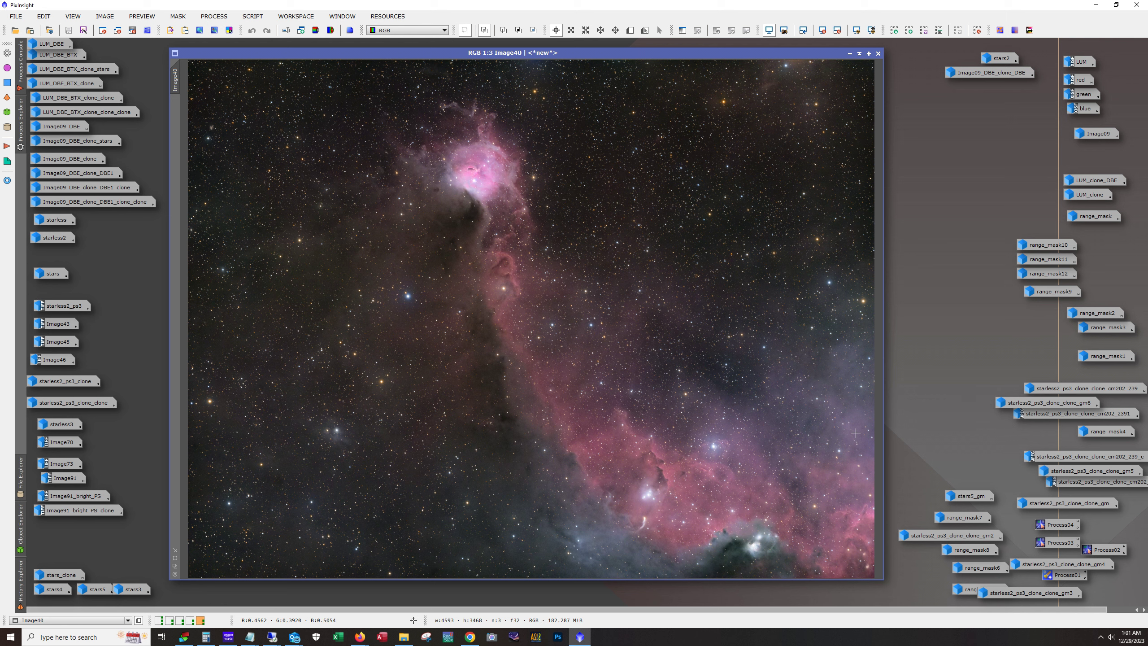
pyautogui.click(849, 54)
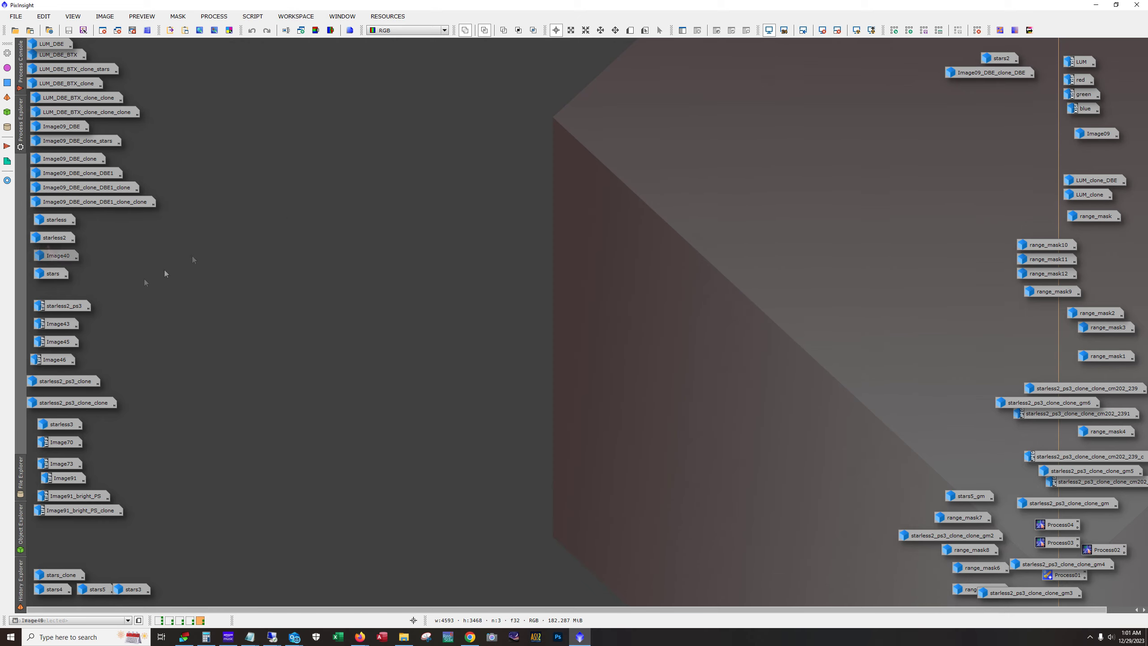
pyautogui.doubleClick(58, 307)
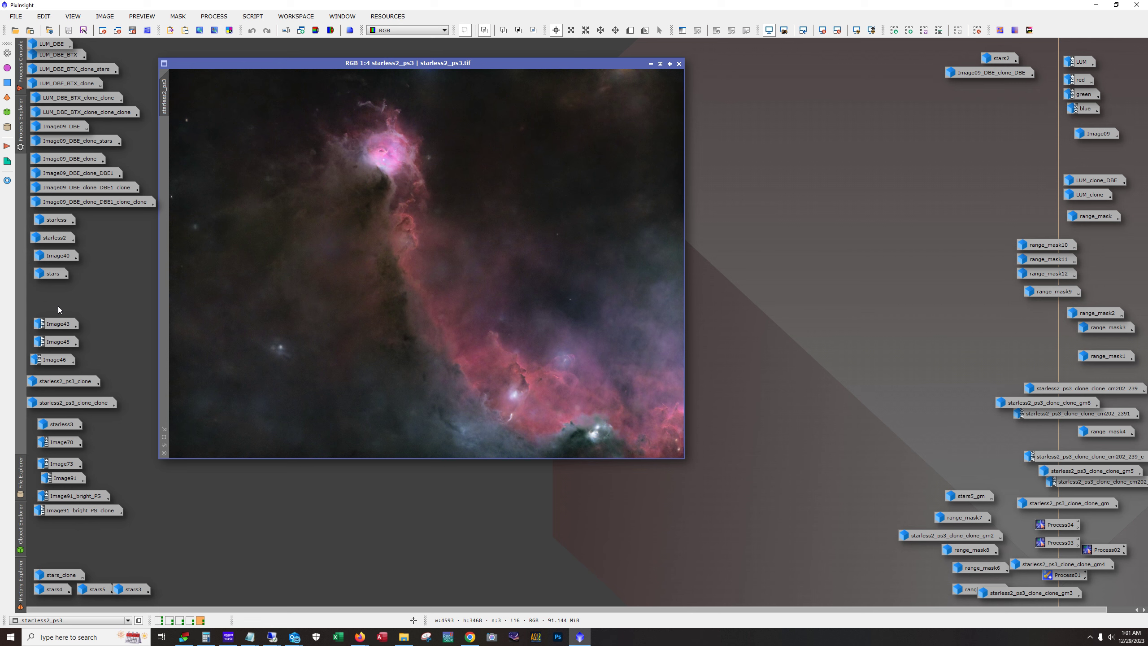
# - Open the starless2_ps3_clone image next to starless2_ps3
pyautogui.scroll(3, 334, 231)
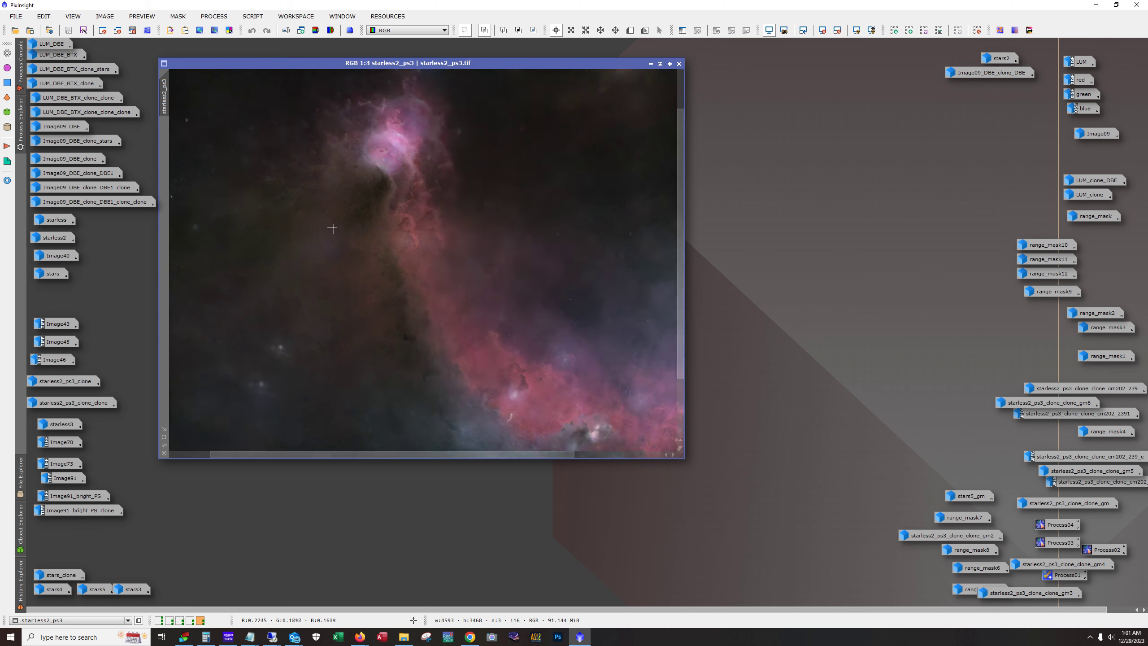
pyautogui.scroll(-3, 335, 231)
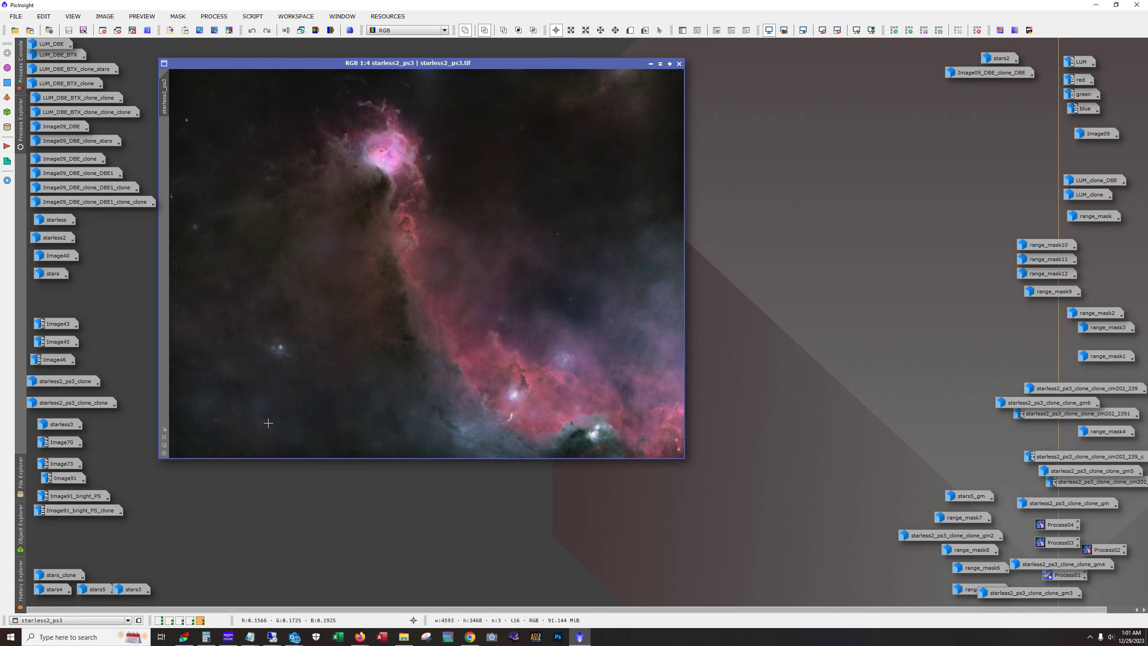
pyautogui.doubleClick(68, 382)
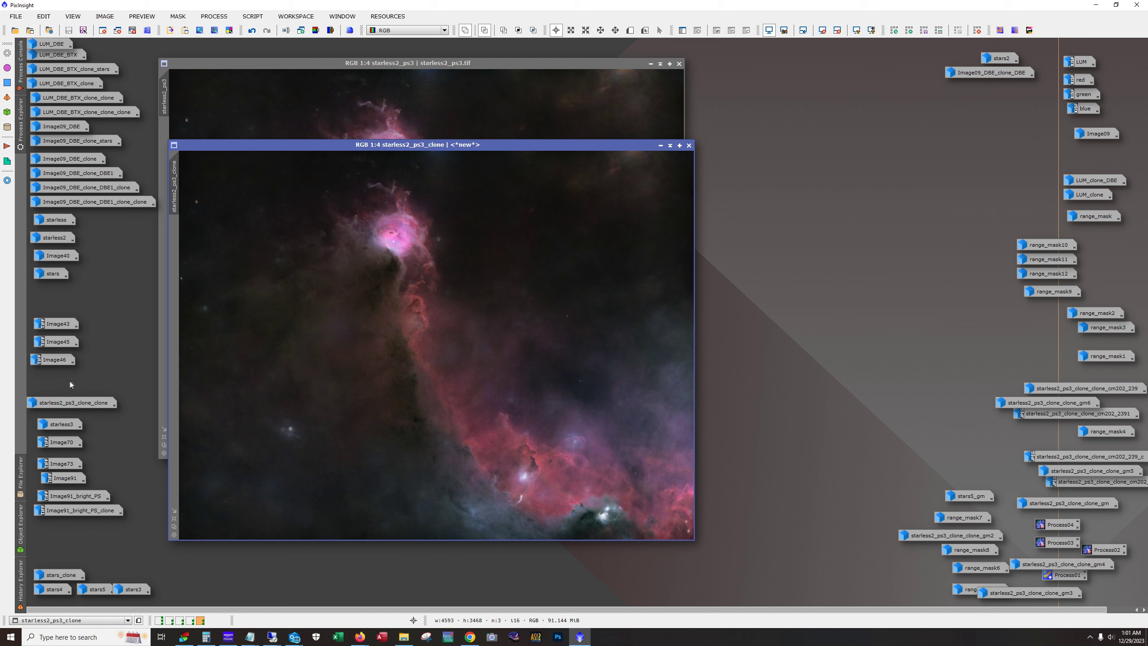
# - Flip Undo/Redo on the clone to compare, keeping the darker adjustment applied
pyautogui.click(252, 31)
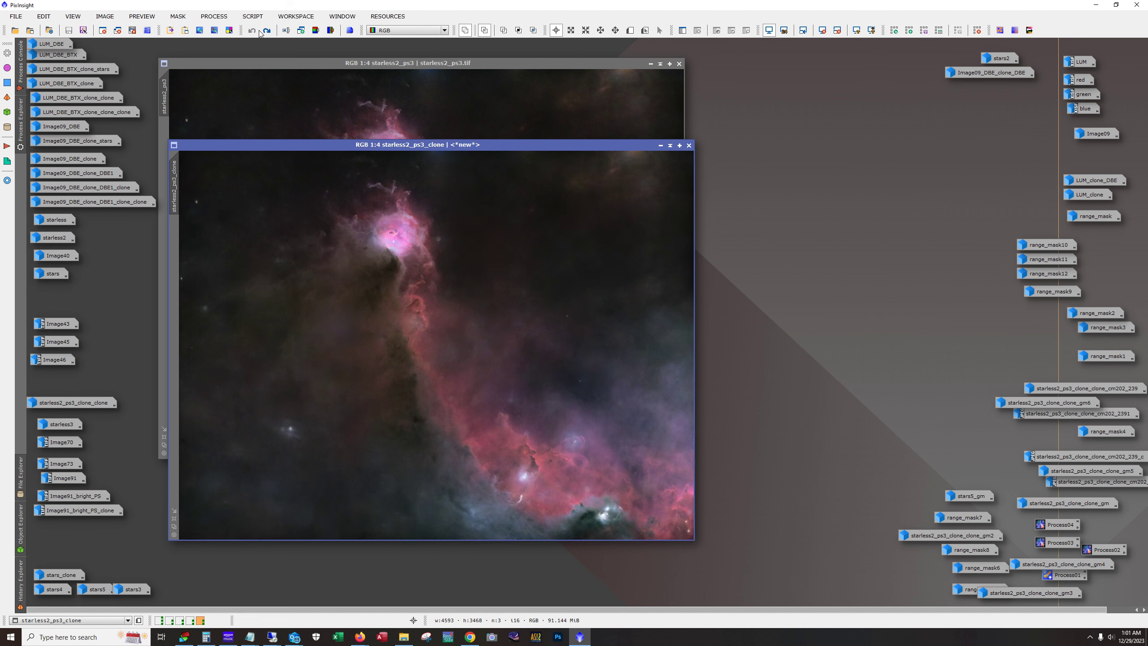
pyautogui.click(267, 31)
pyautogui.click(252, 30)
pyautogui.click(267, 31)
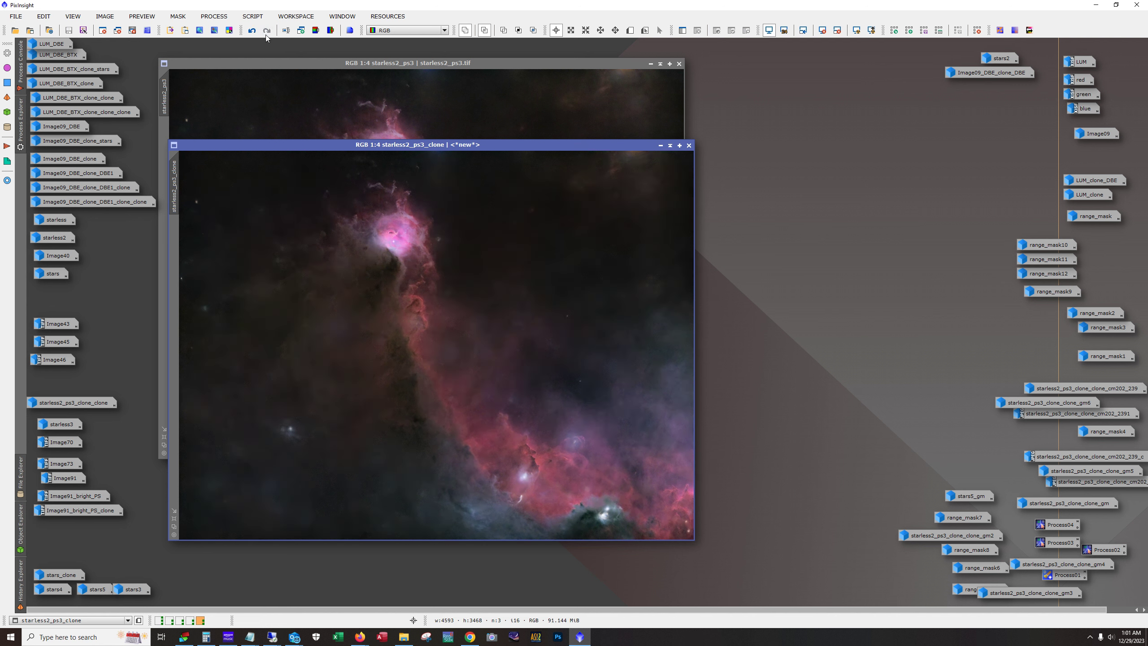
pyautogui.click(252, 30)
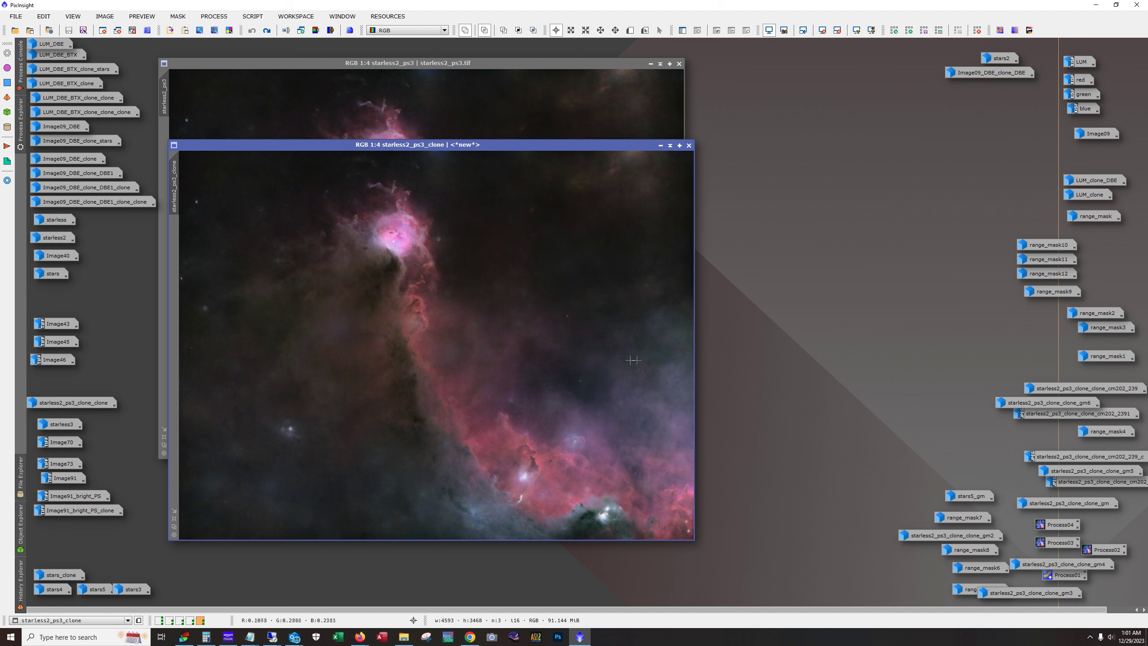
pyautogui.click(267, 30)
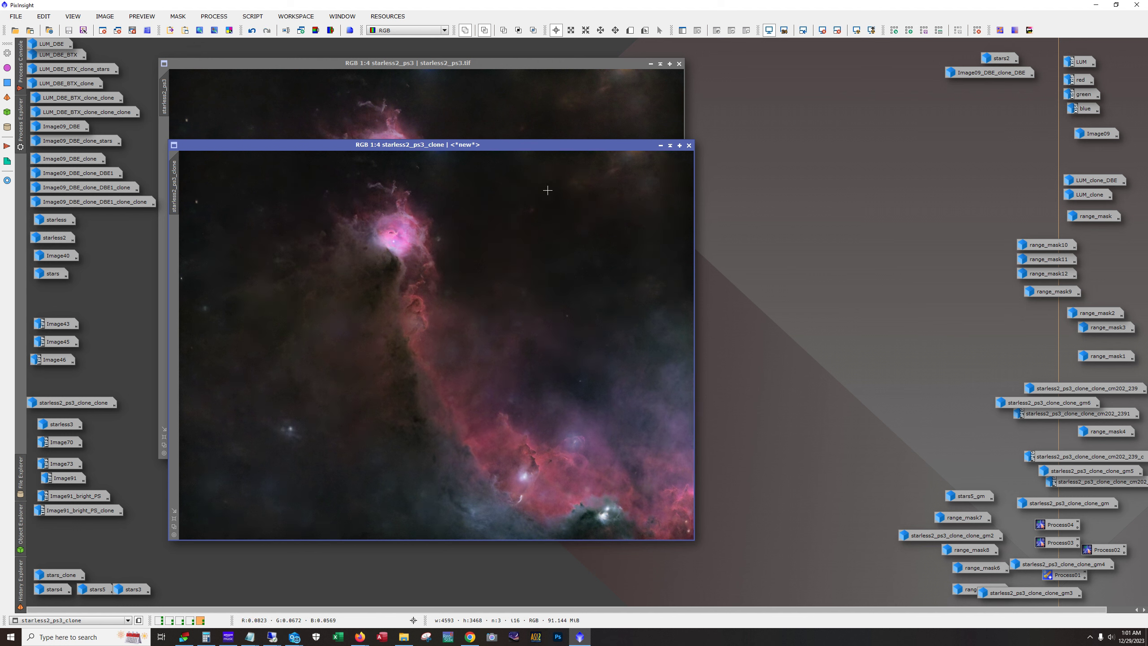
pyautogui.press('alt')
# - Open Image43, then minimize Image43, starless2_ps3_clone and starless2_ps3 to icons
pyautogui.doubleClick(59, 324)
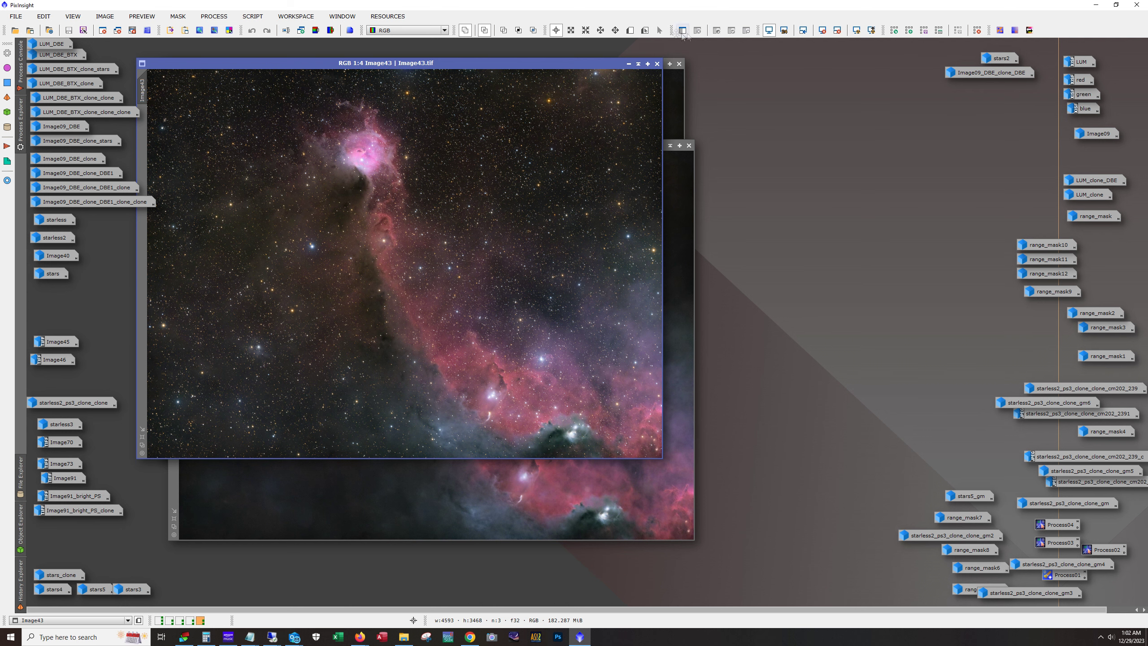
pyautogui.click(628, 64)
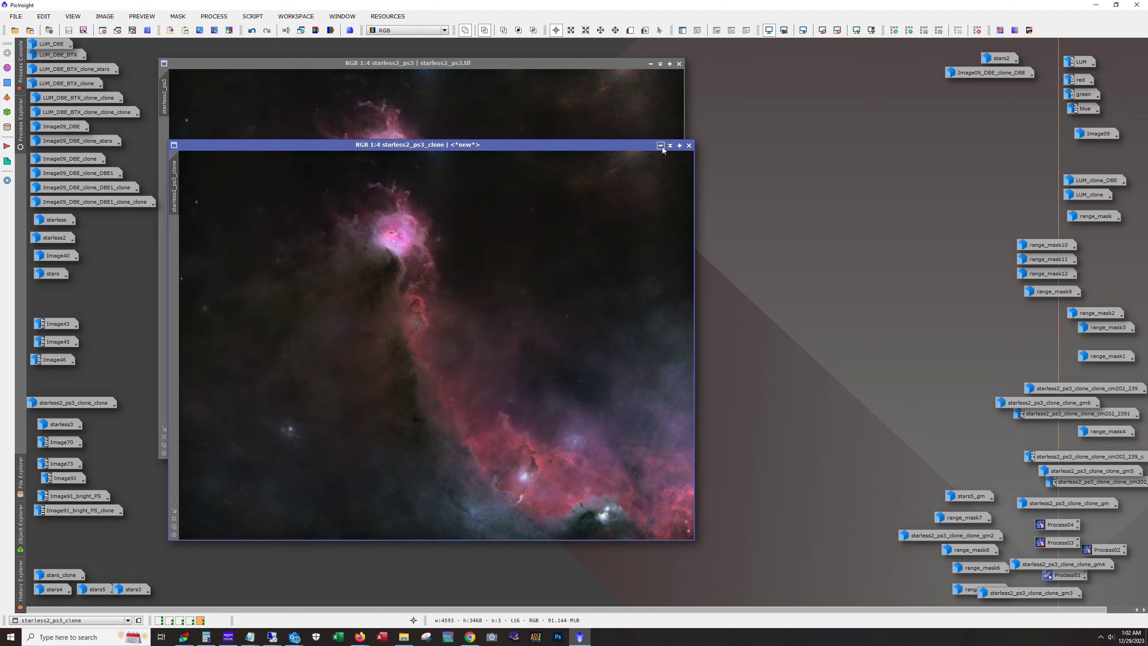
pyautogui.click(659, 146)
pyautogui.click(651, 64)
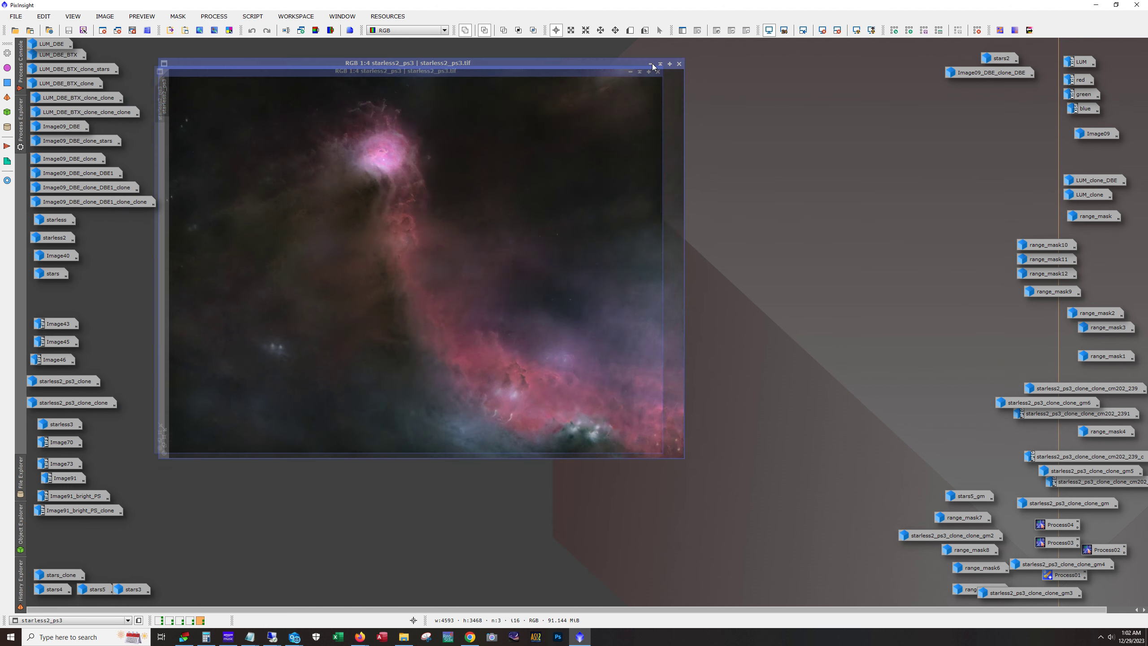
# - Open starless2_ps3_clone_clone and toggle its mask overlay on and off
pyautogui.doubleClick(90, 401)
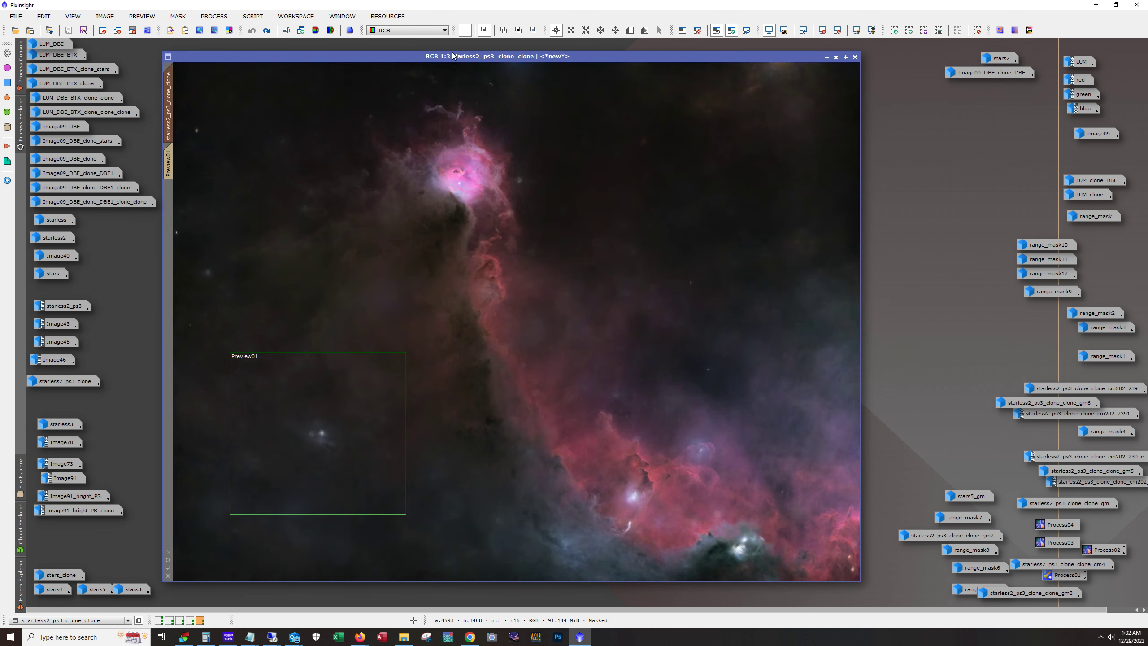
pyautogui.moveTo(294, 59); pyautogui.dragTo(294, 58)
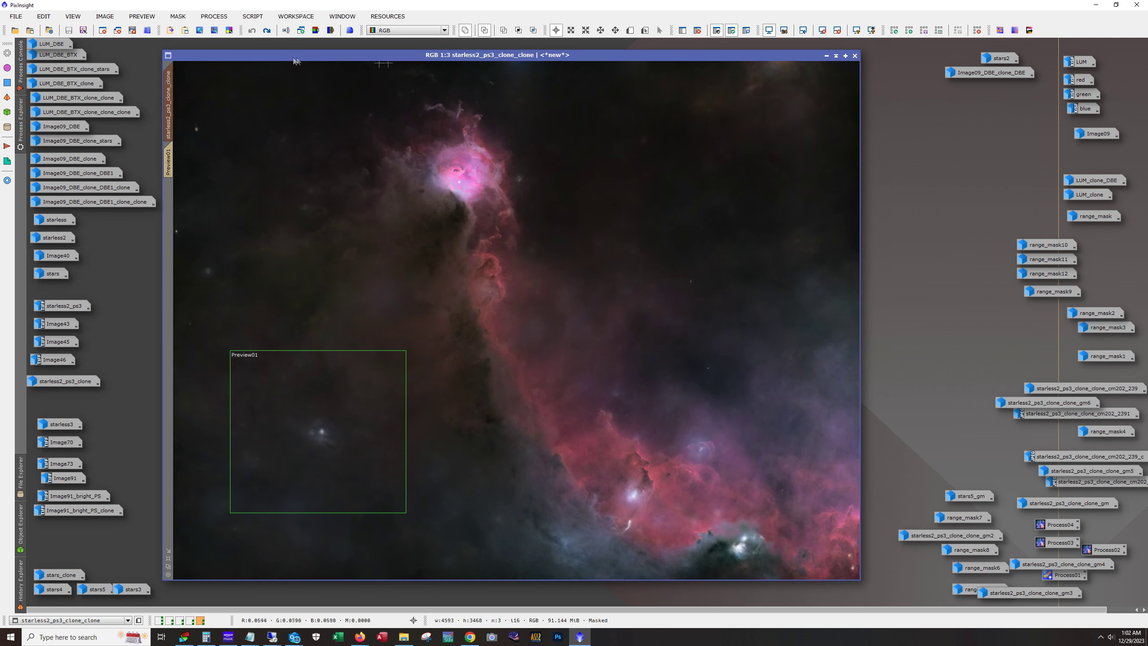
pyautogui.click(750, 33)
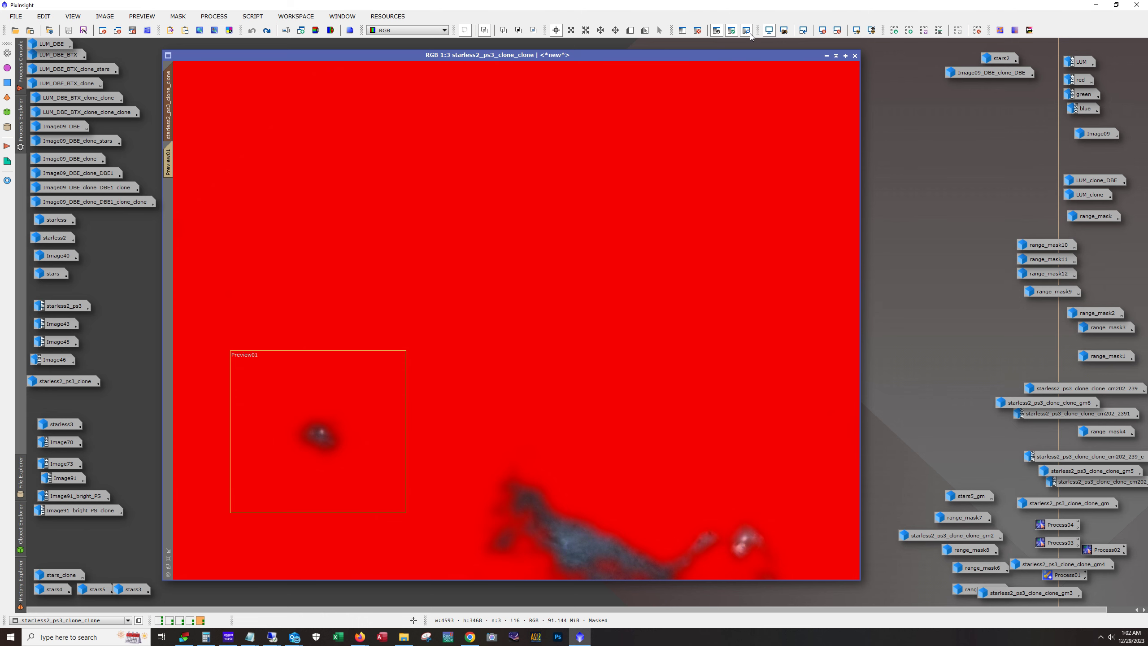
pyautogui.click(746, 30)
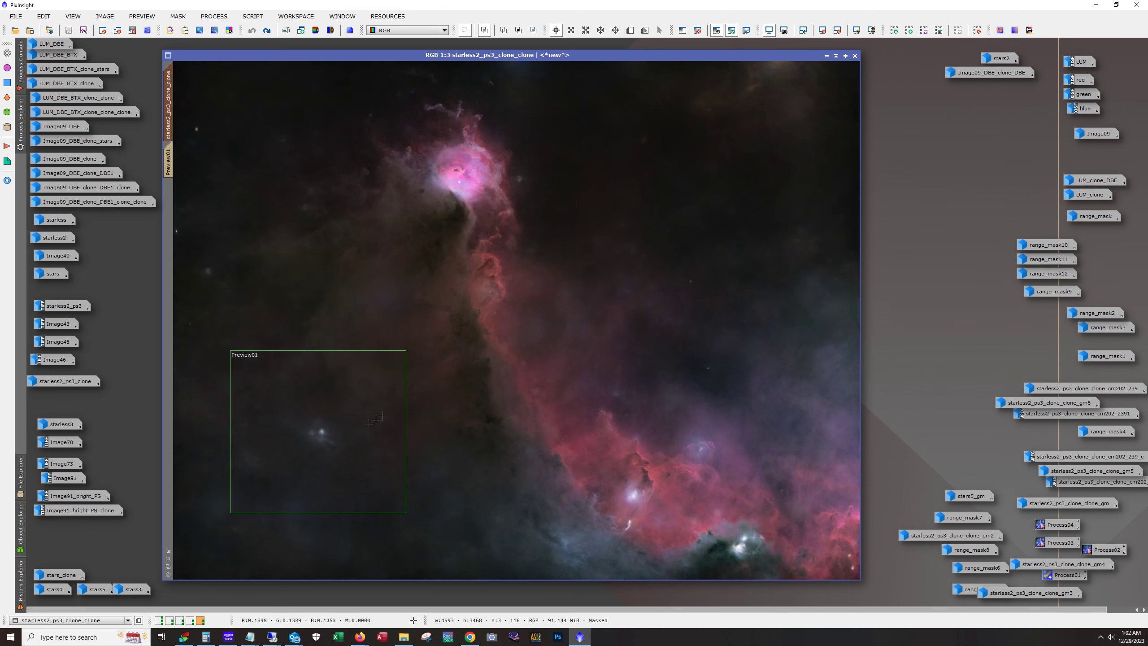
# - Zoom to 1:3 and display the mask as a red overlay on the image
pyautogui.scroll(3, 320, 447)
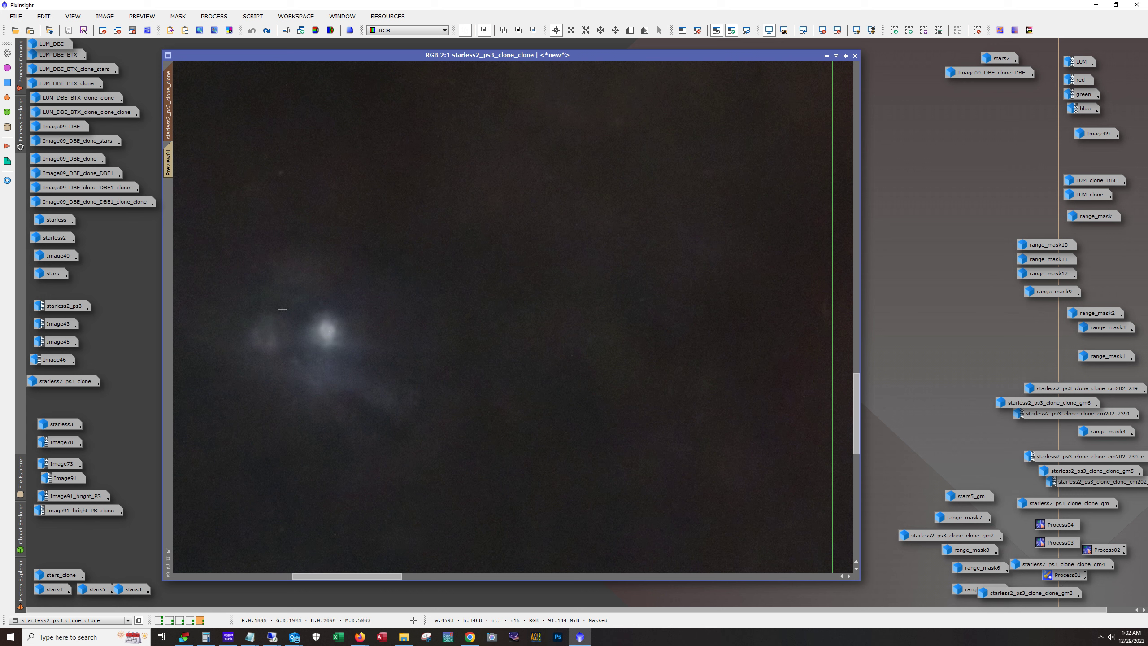
pyautogui.scroll(-1, 321, 376)
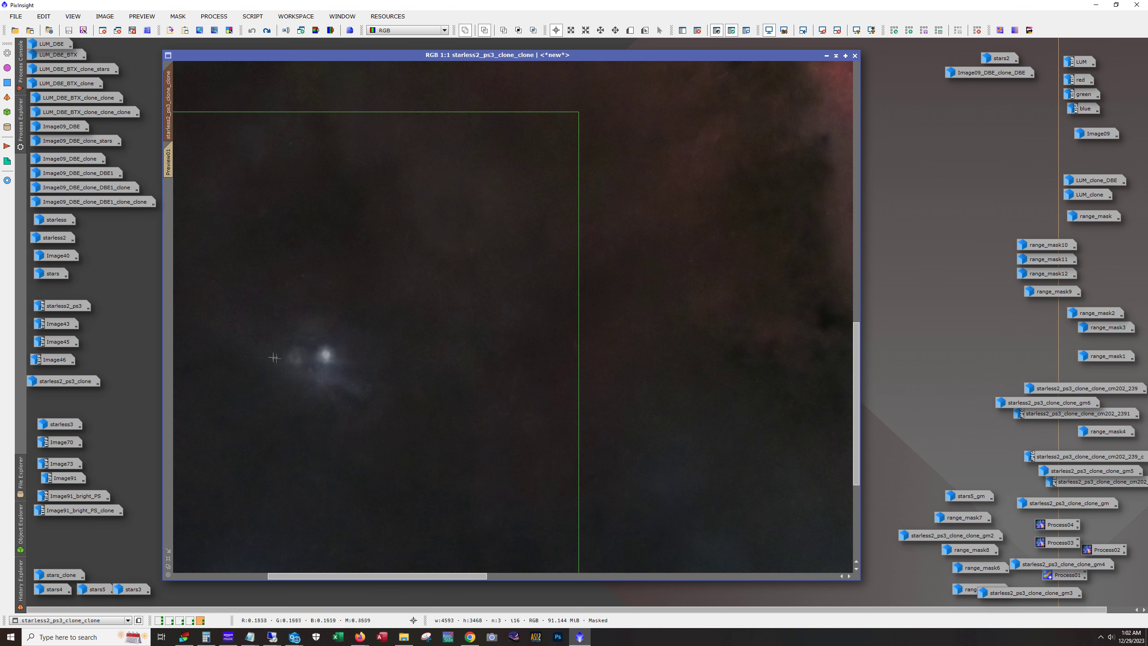
pyautogui.scroll(-3, 321, 385)
pyautogui.scroll(3, 605, 509)
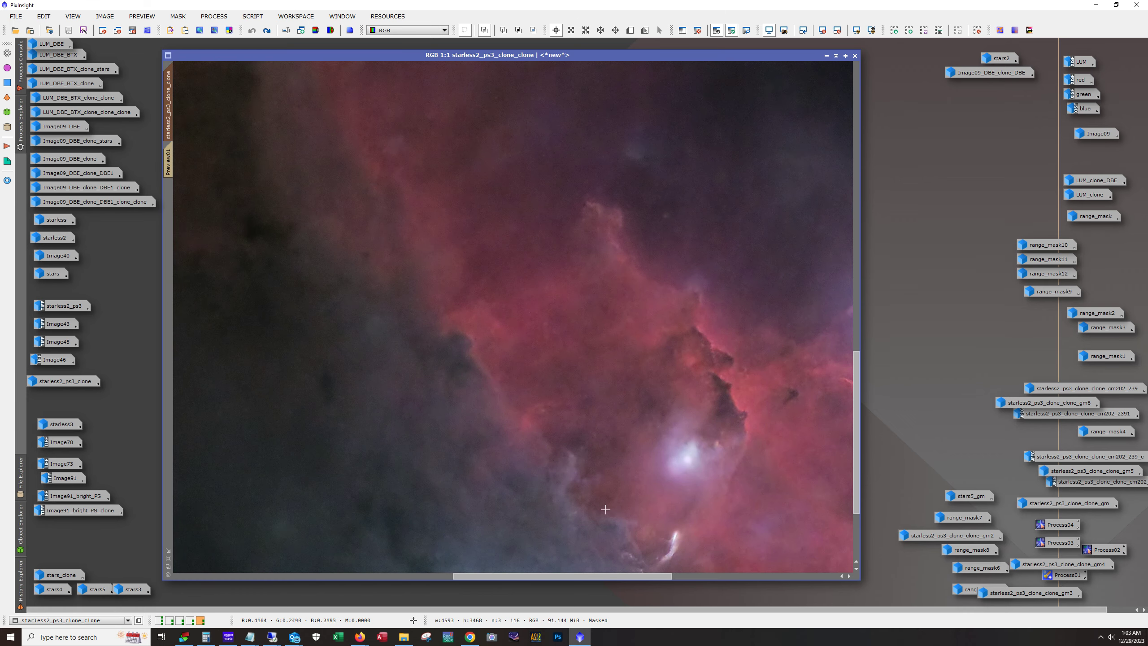
pyautogui.moveTo(853, 479); pyautogui.dragTo(854, 565)
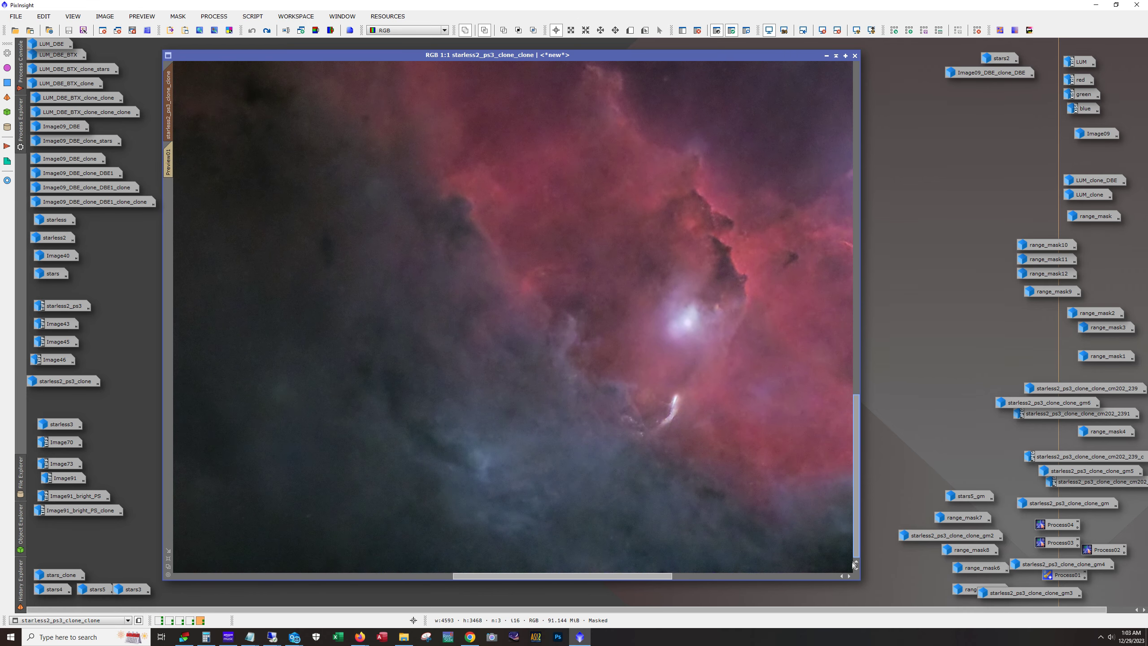
pyautogui.scroll(-3, 505, 496)
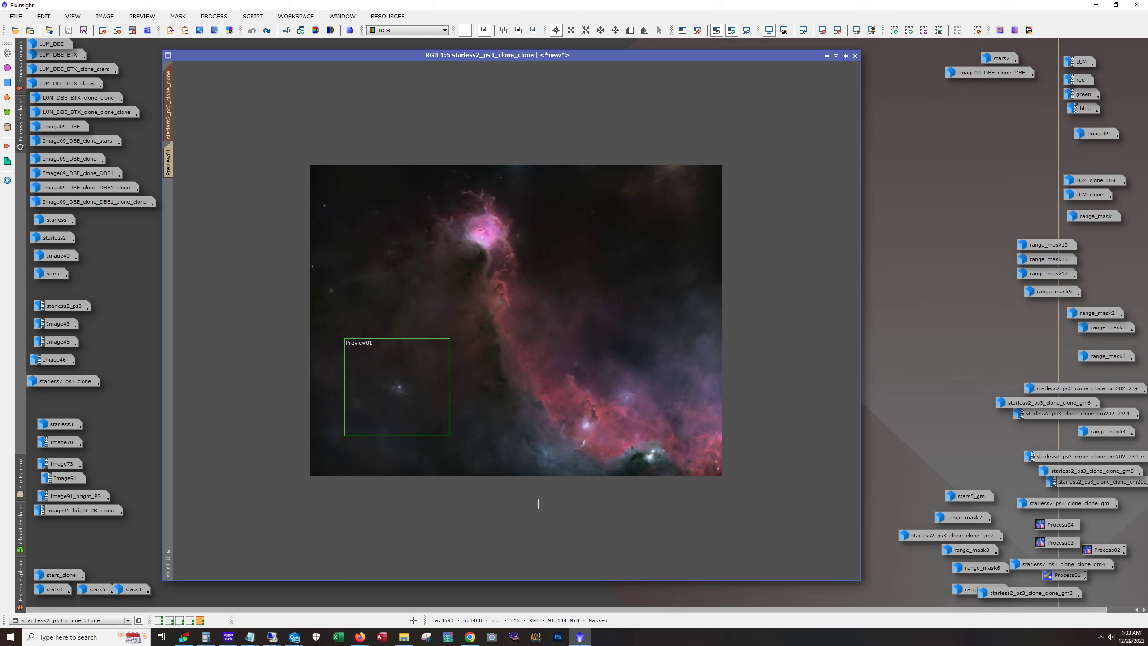
pyautogui.scroll(1, 538, 502)
pyautogui.click(747, 31)
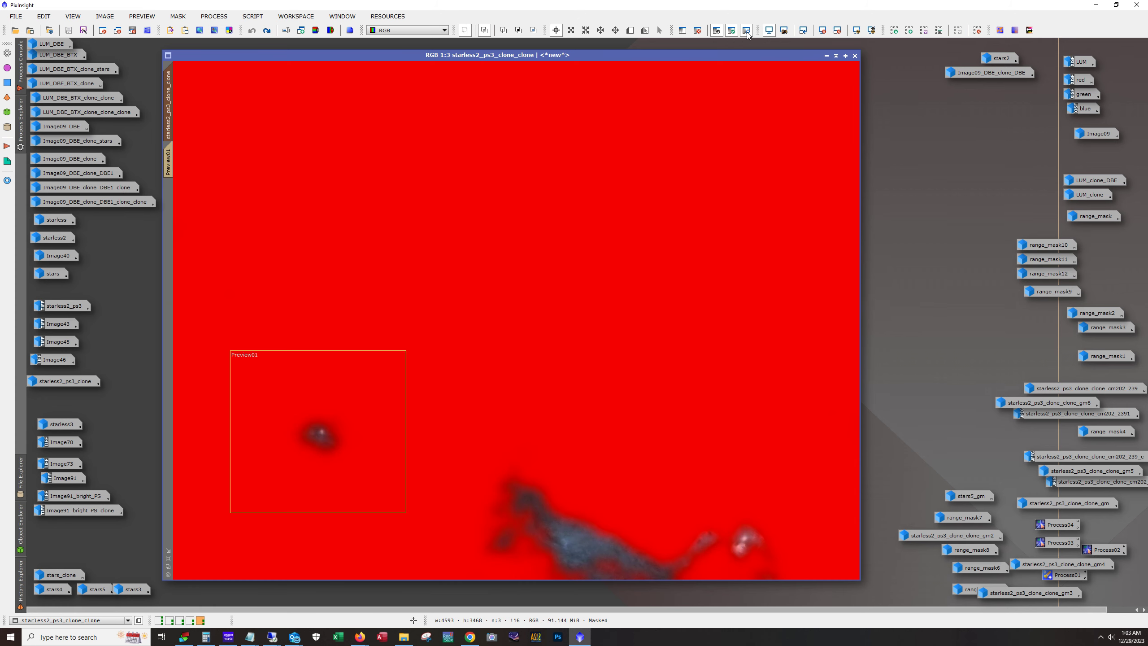
# - Hide the mask, then launch and cancel the Script > Utilities > ColorMask_mod script
pyautogui.click(746, 31)
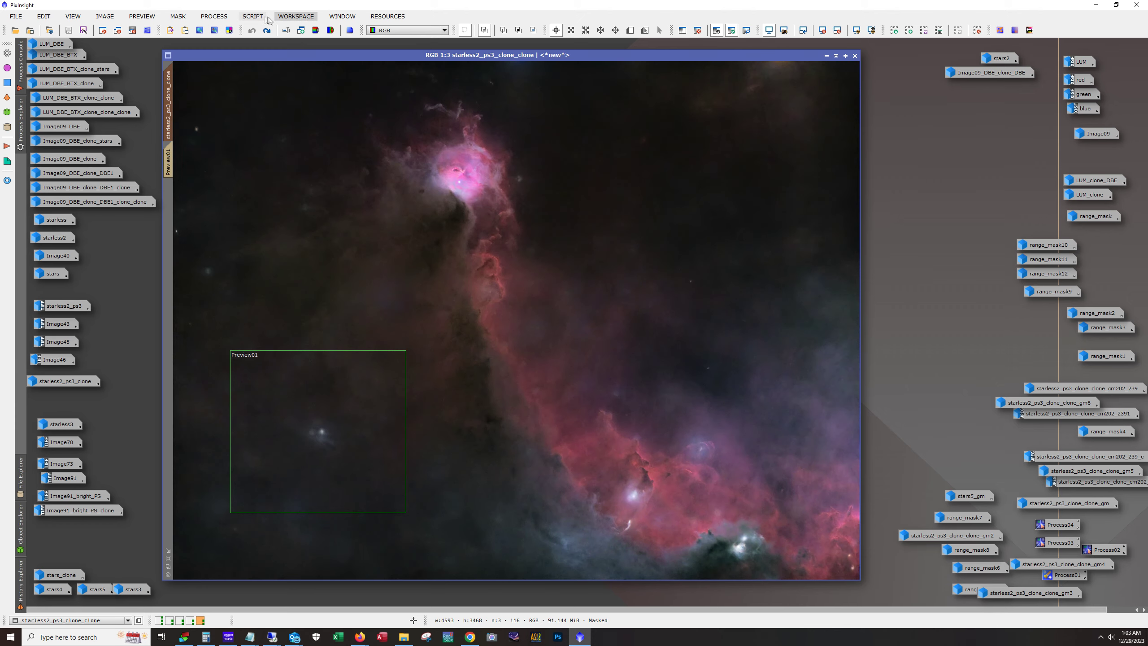
pyautogui.click(247, 17)
pyautogui.moveTo(301, 152)
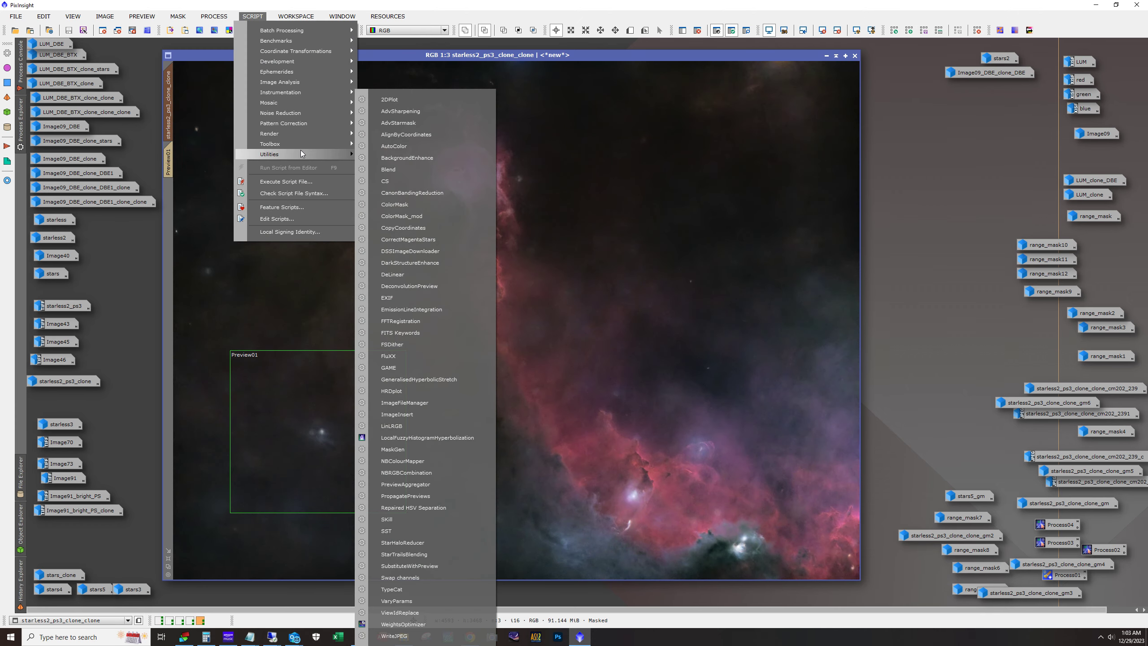
pyautogui.click(434, 210)
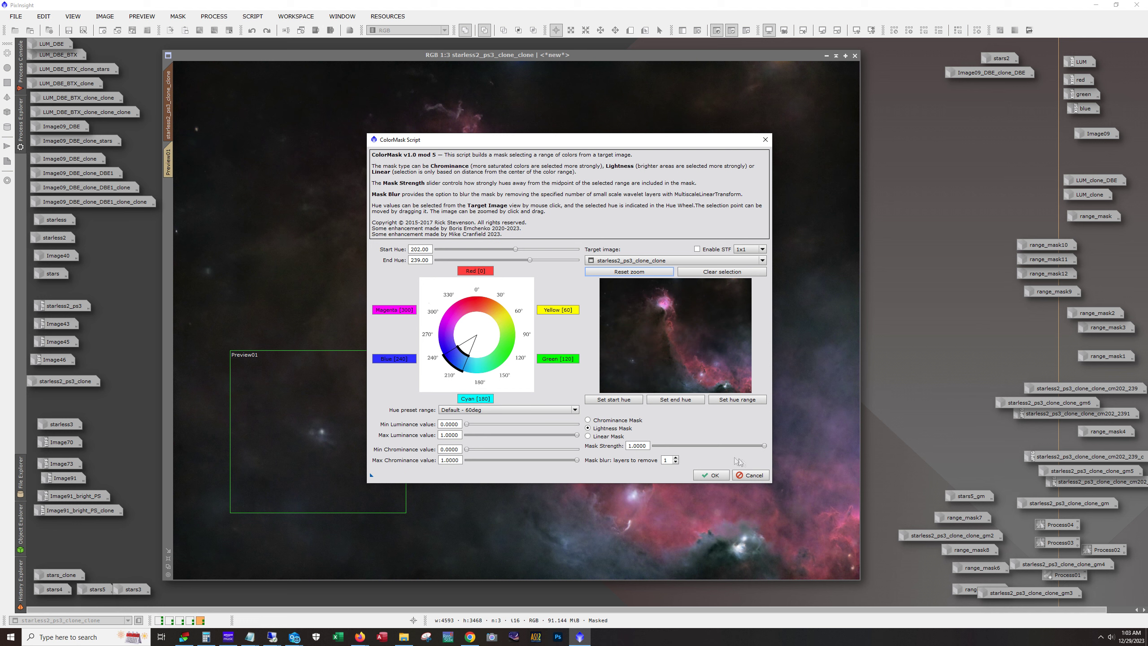
pyautogui.click(750, 475)
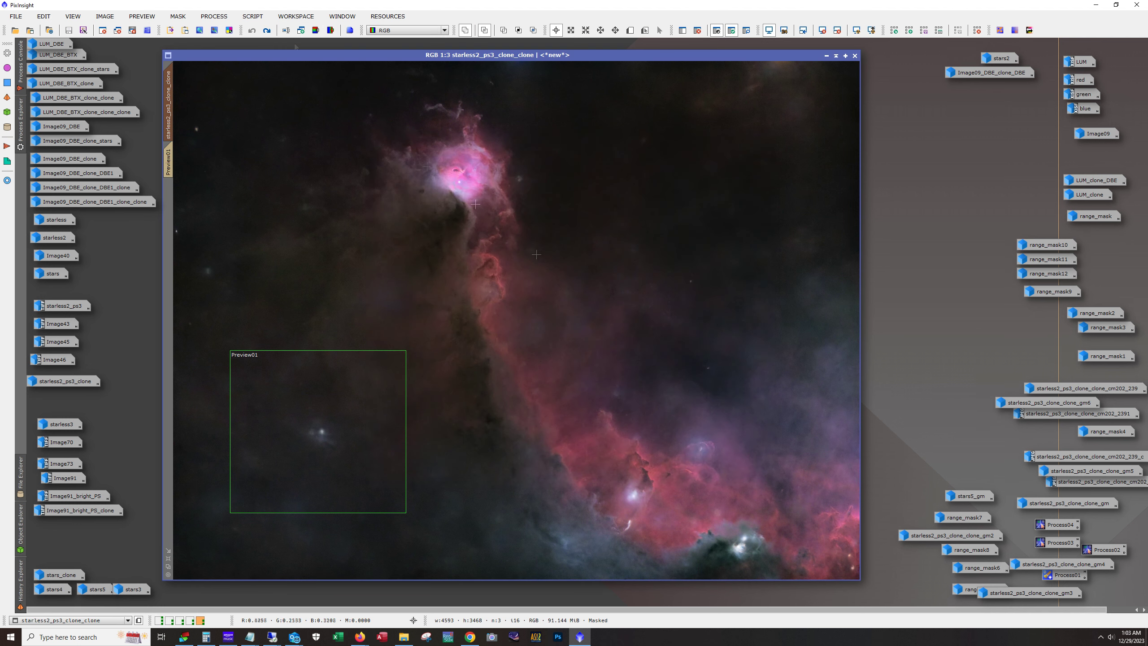
# - Redo four undone steps so Preview02 and Preview03 reappear on the image
pyautogui.click(746, 30)
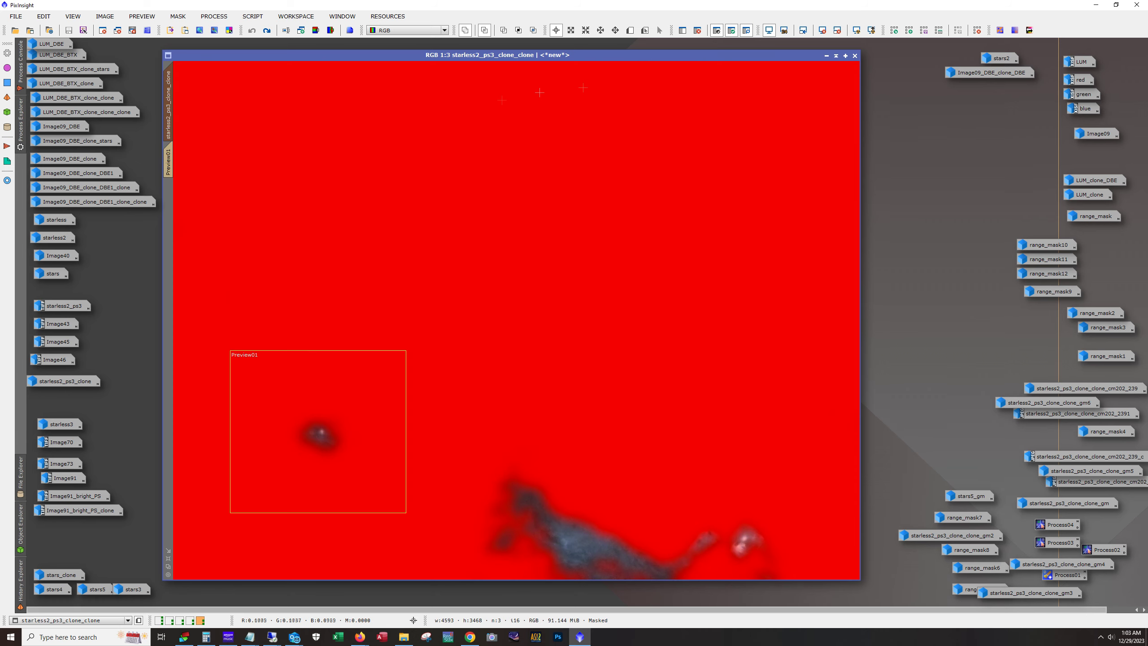
pyautogui.click(746, 31)
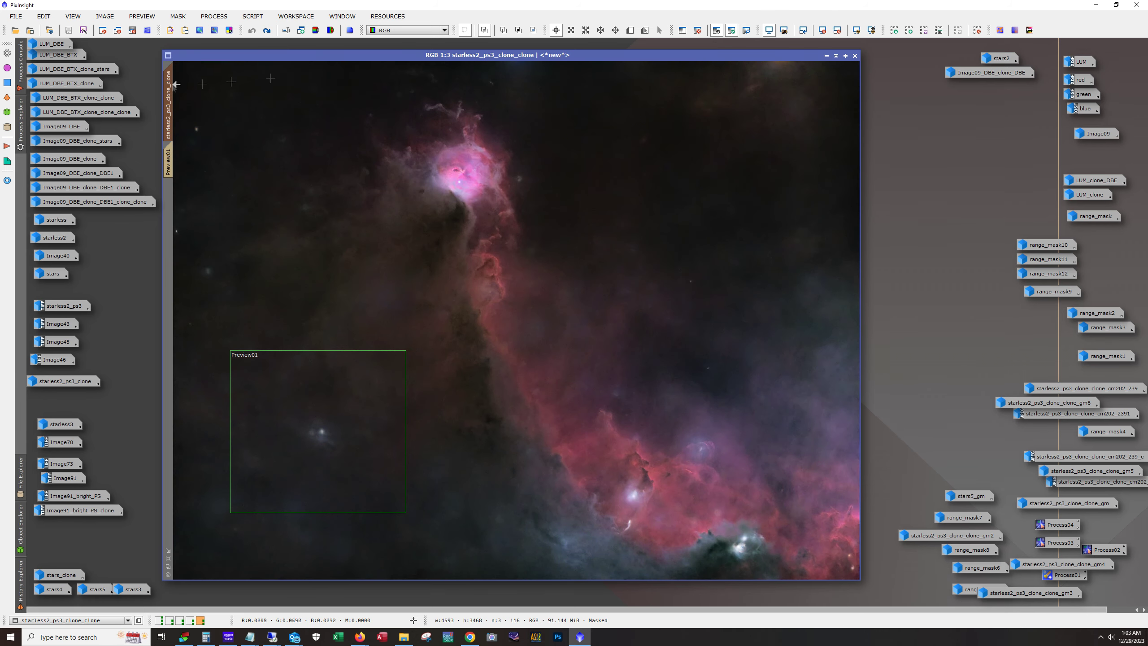
pyautogui.click(267, 30)
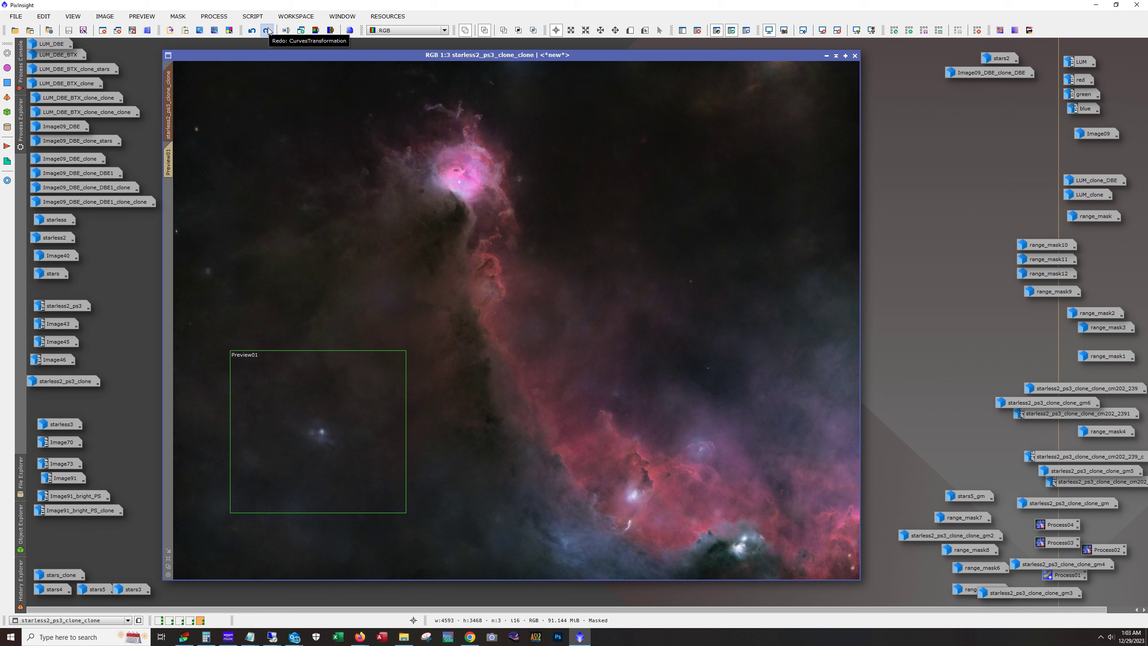
pyautogui.click(267, 31)
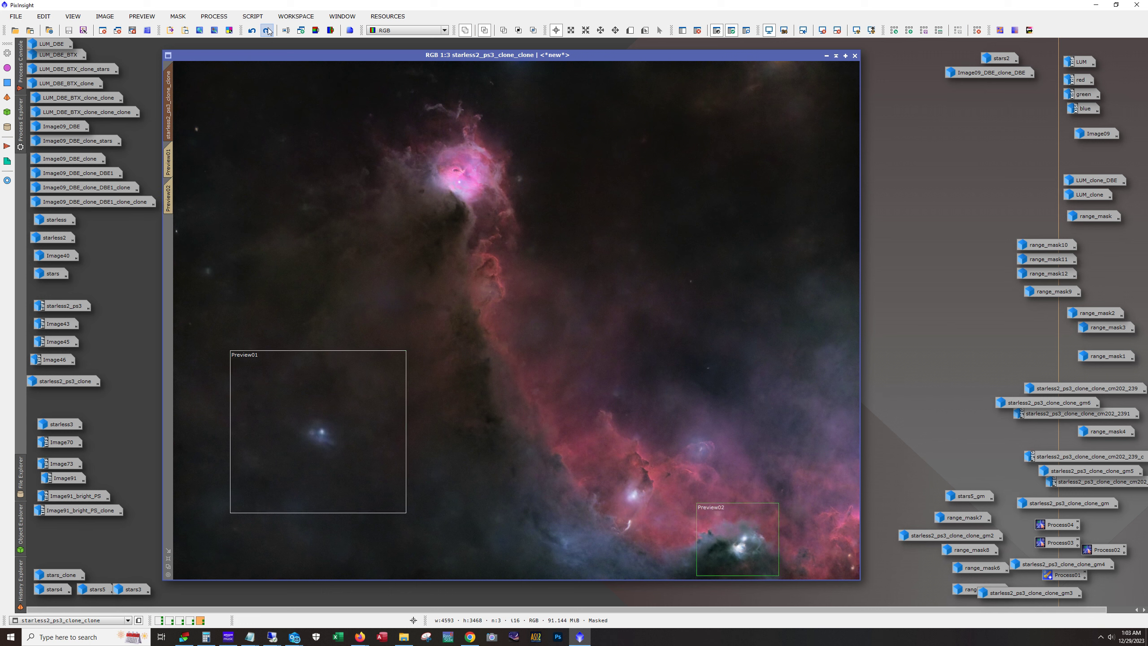
pyautogui.click(267, 31)
pyautogui.click(268, 30)
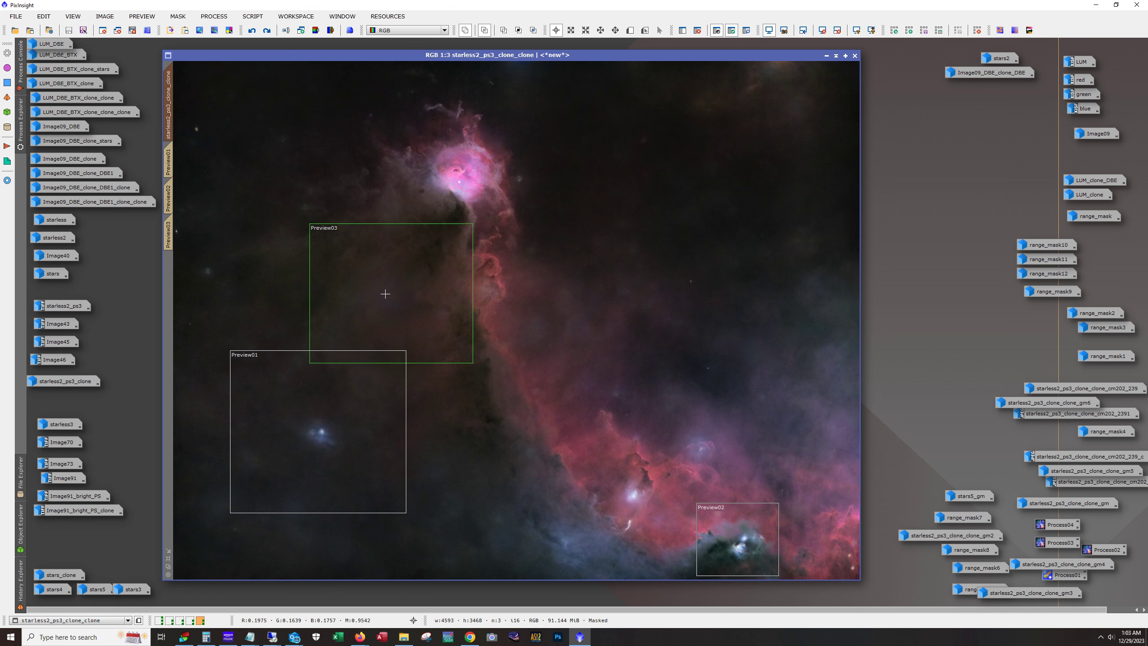
# - View Preview03 on its own, return to the full image and toggle the mask
pyautogui.click(168, 235)
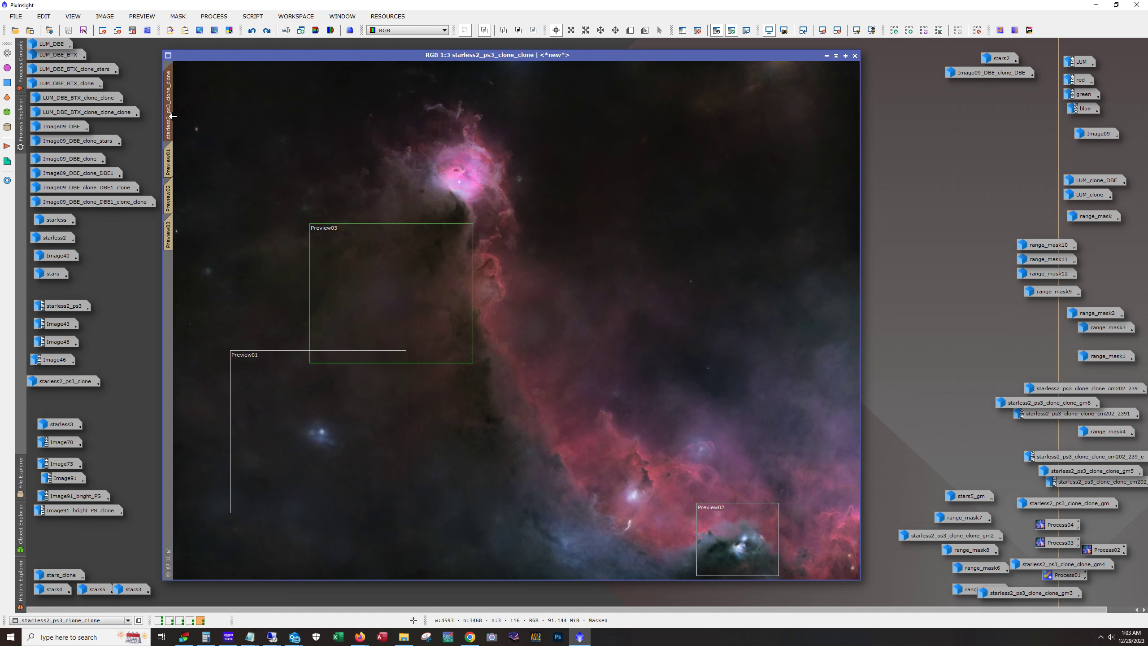
pyautogui.click(168, 113)
pyautogui.click(746, 30)
pyautogui.click(746, 30)
pyautogui.scroll(1, 384, 258)
pyautogui.scroll(1, 384, 258)
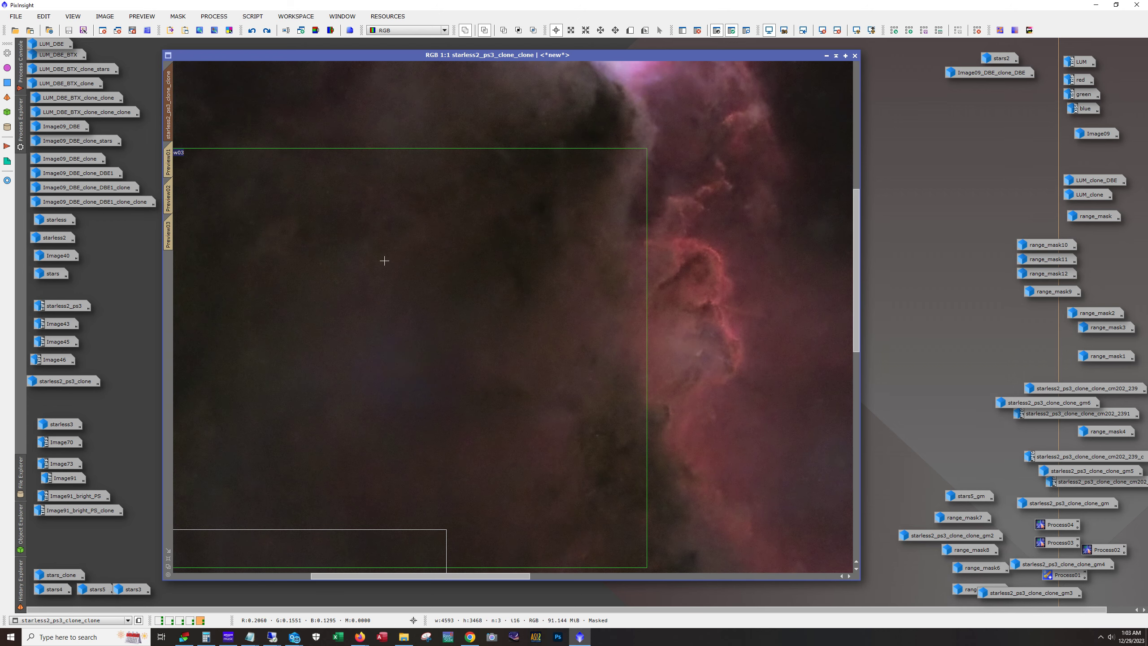
pyautogui.moveTo(855, 332); pyautogui.dragTo(853, 350)
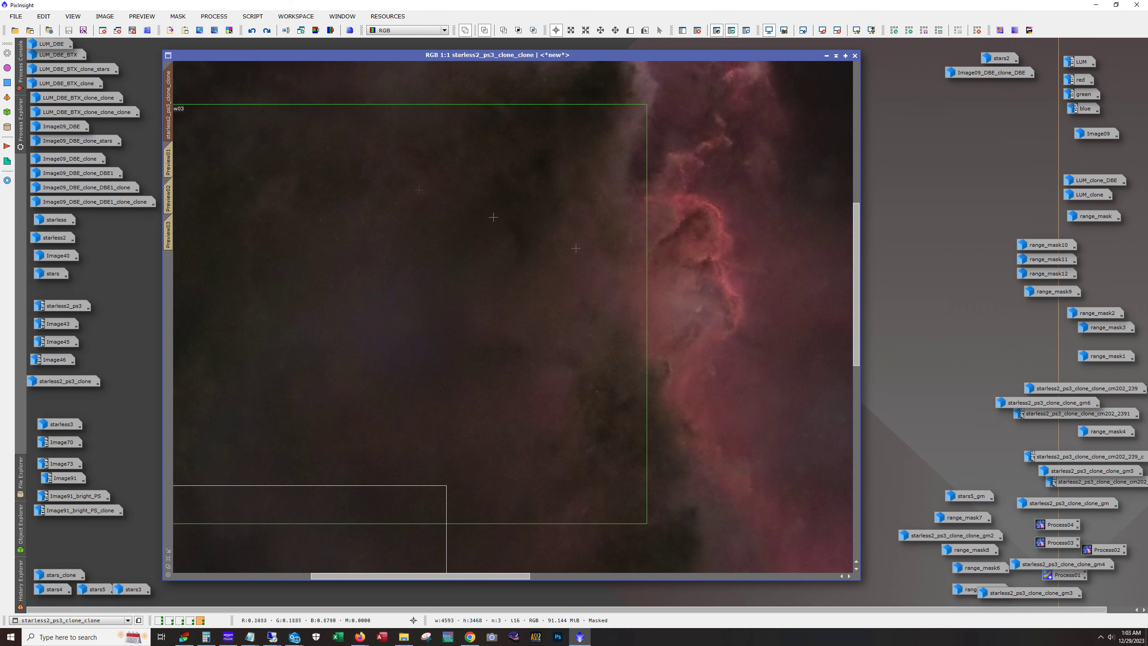
# - Redo to reapply CurvesTransformation and zoom around to inspect the dark dust region
pyautogui.click(267, 31)
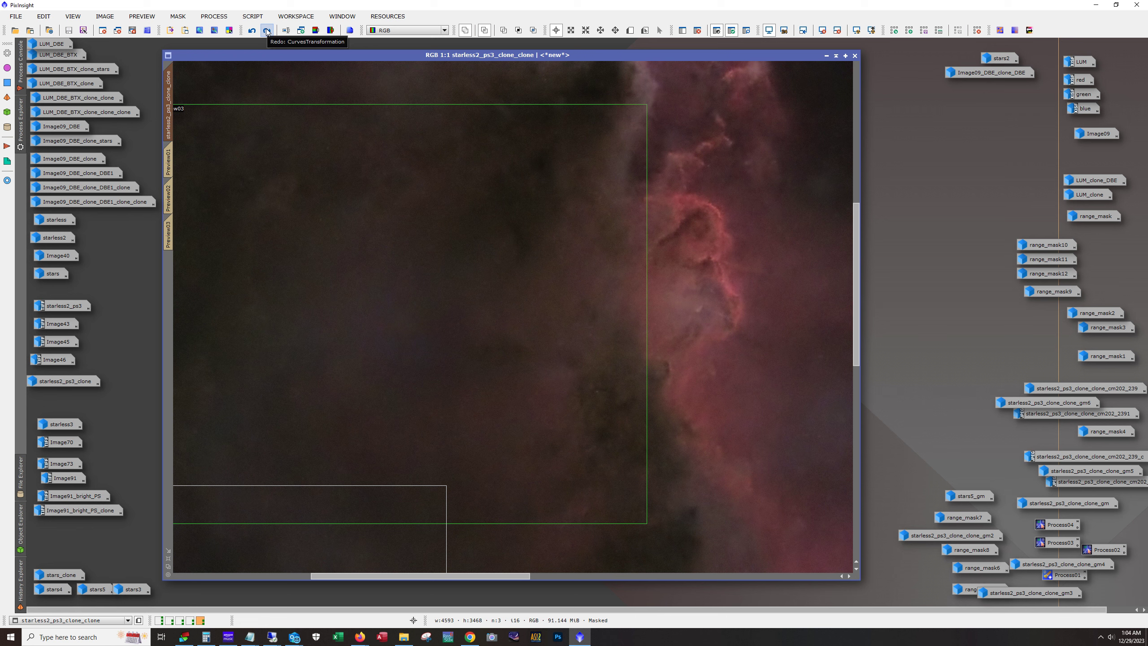
pyautogui.scroll(-2, 442, 310)
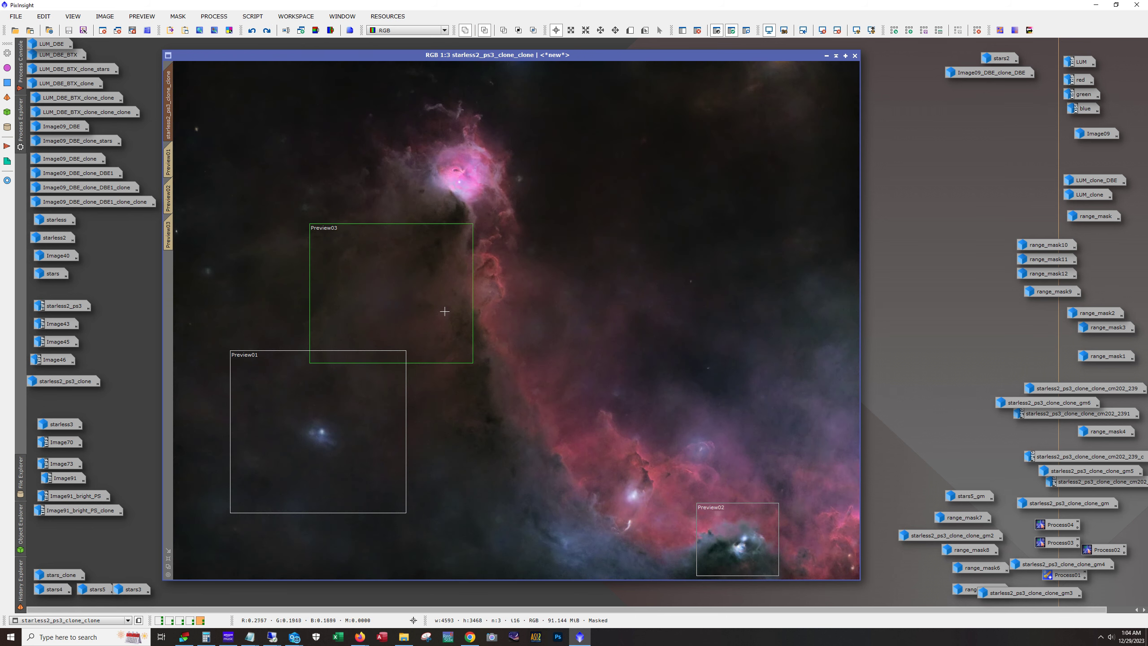
pyautogui.scroll(1, 320, 276)
pyautogui.scroll(2, 395, 287)
pyautogui.scroll(-1, 395, 287)
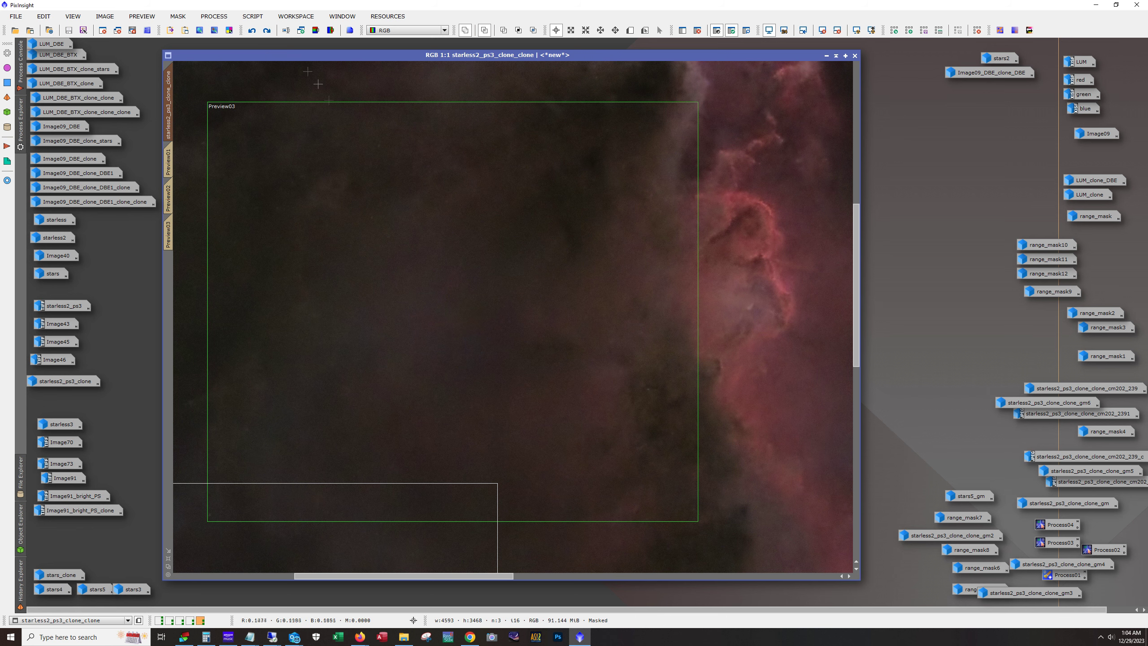
pyautogui.scroll(-2, 452, 352)
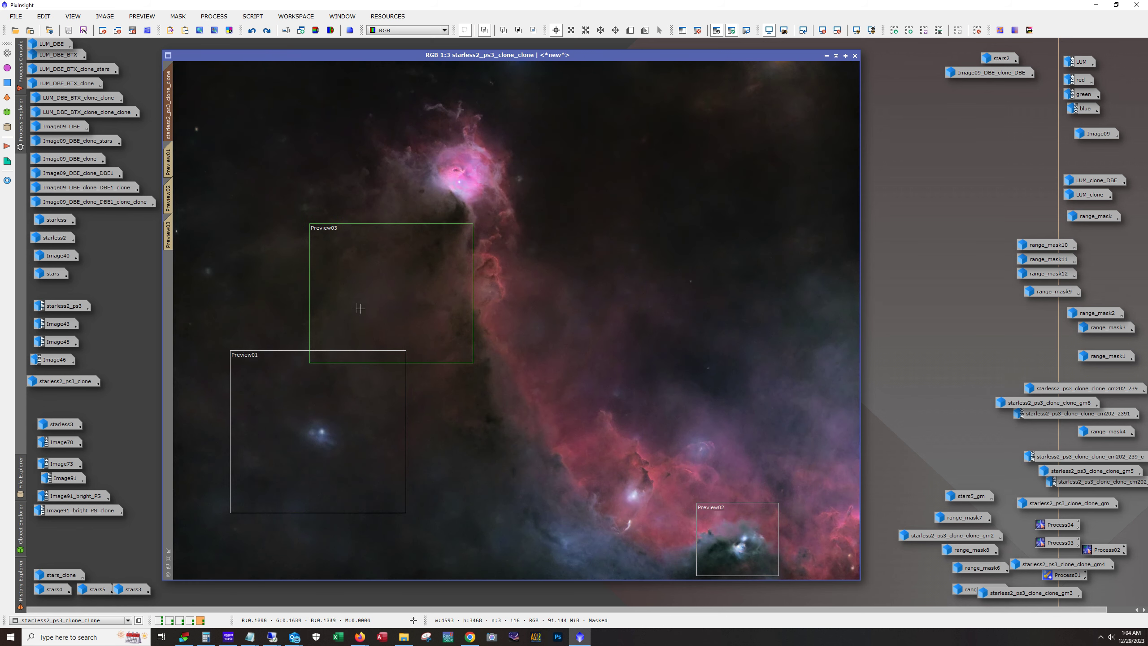
pyautogui.scroll(3, 383, 314)
pyautogui.scroll(-2, 377, 300)
pyautogui.scroll(-1, 382, 304)
pyautogui.scroll(3, 361, 296)
pyautogui.scroll(-4, 533, 363)
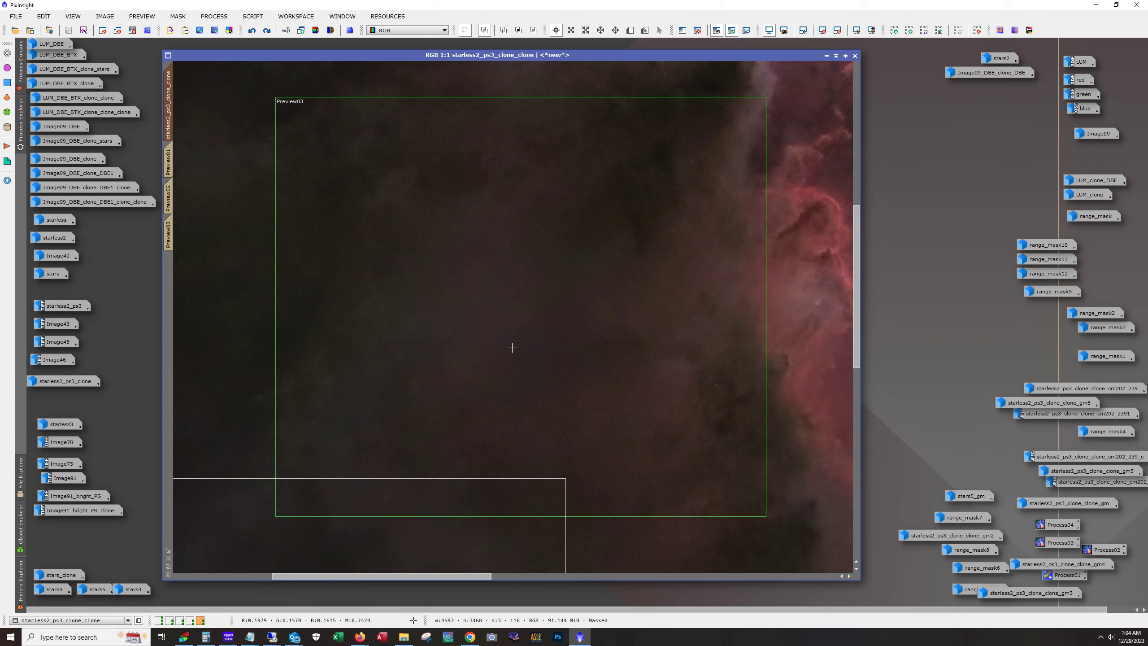
pyautogui.scroll(1, 501, 345)
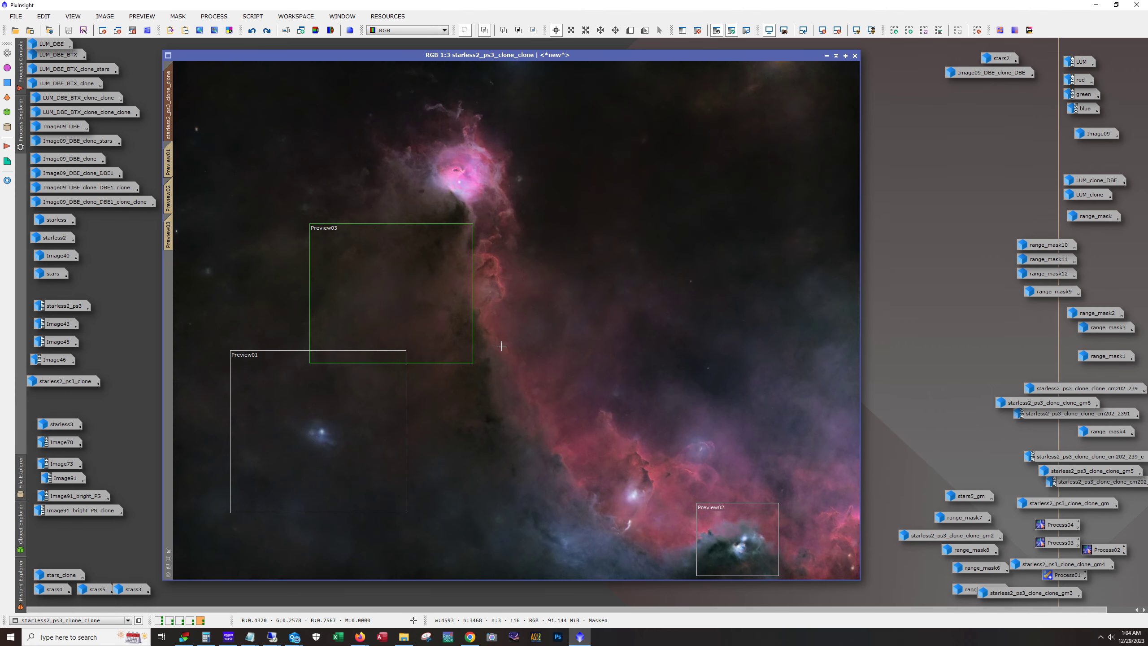
# - Redo twice, toggling the mask in between, to bring Preview02 back beside Preview01
pyautogui.click(266, 30)
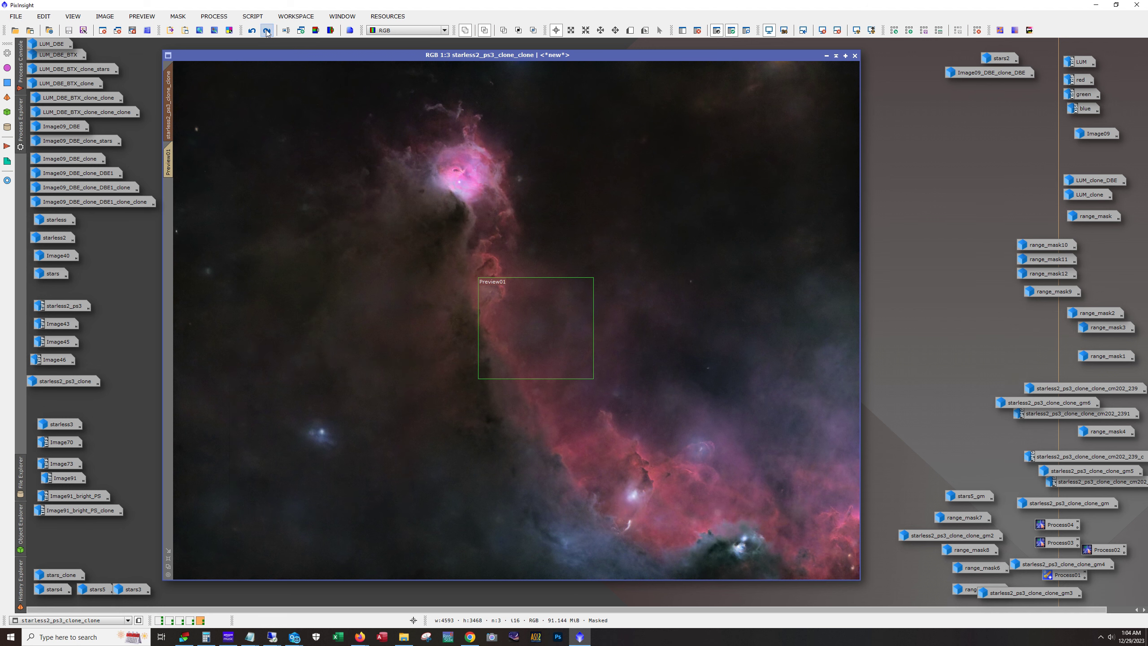
pyautogui.scroll(2, 548, 342)
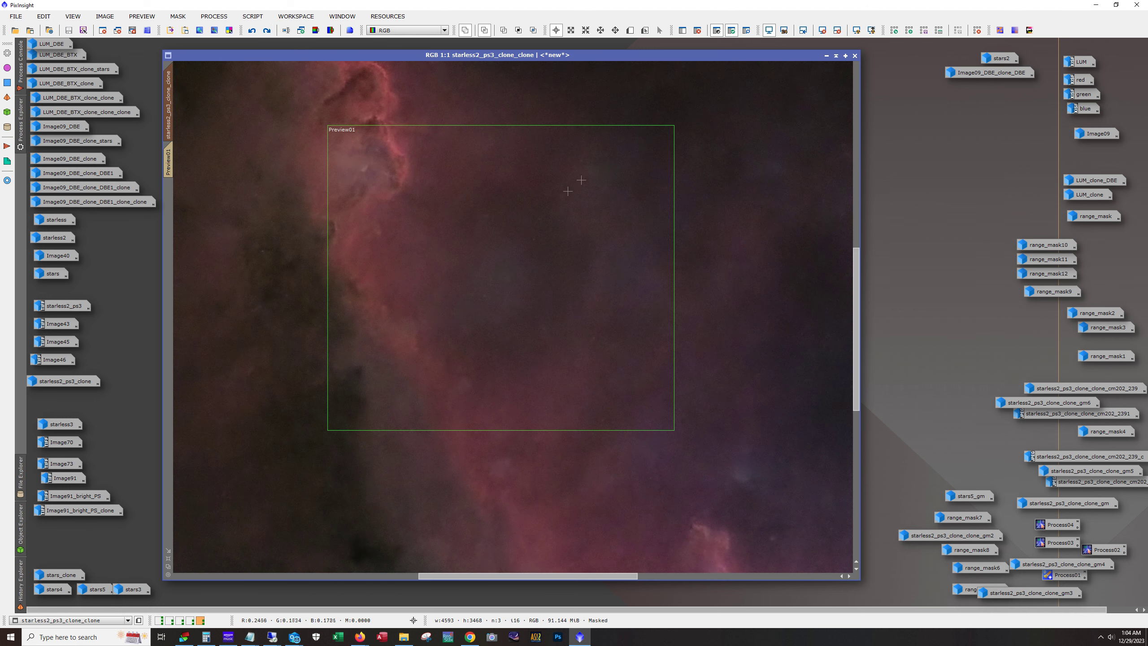
pyautogui.click(746, 31)
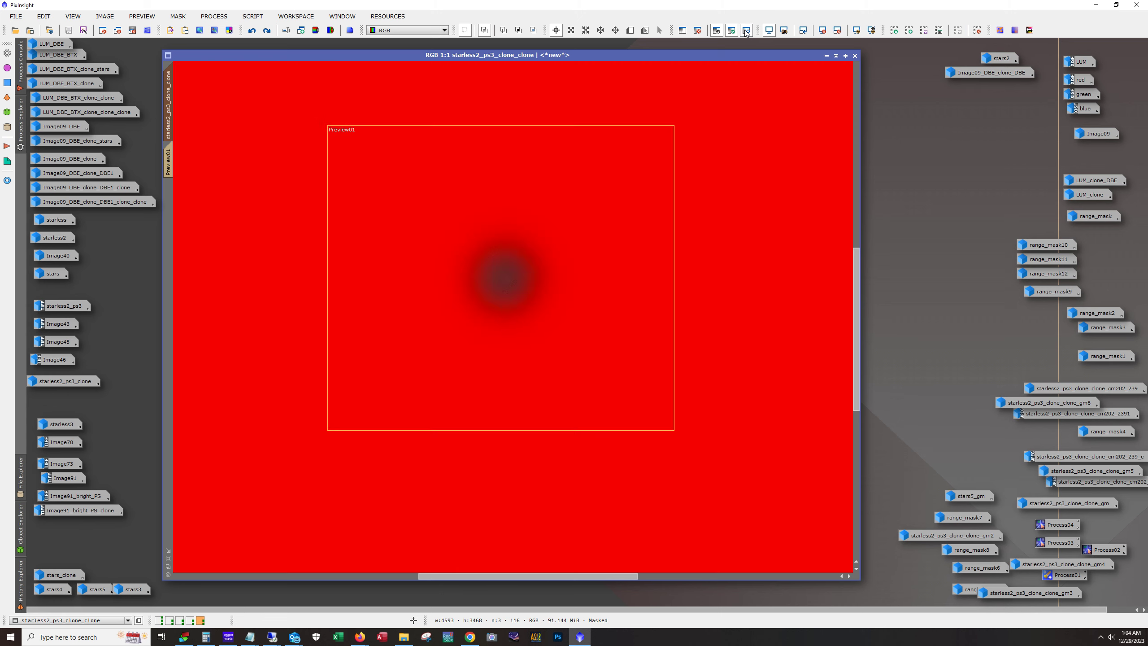
pyautogui.click(746, 30)
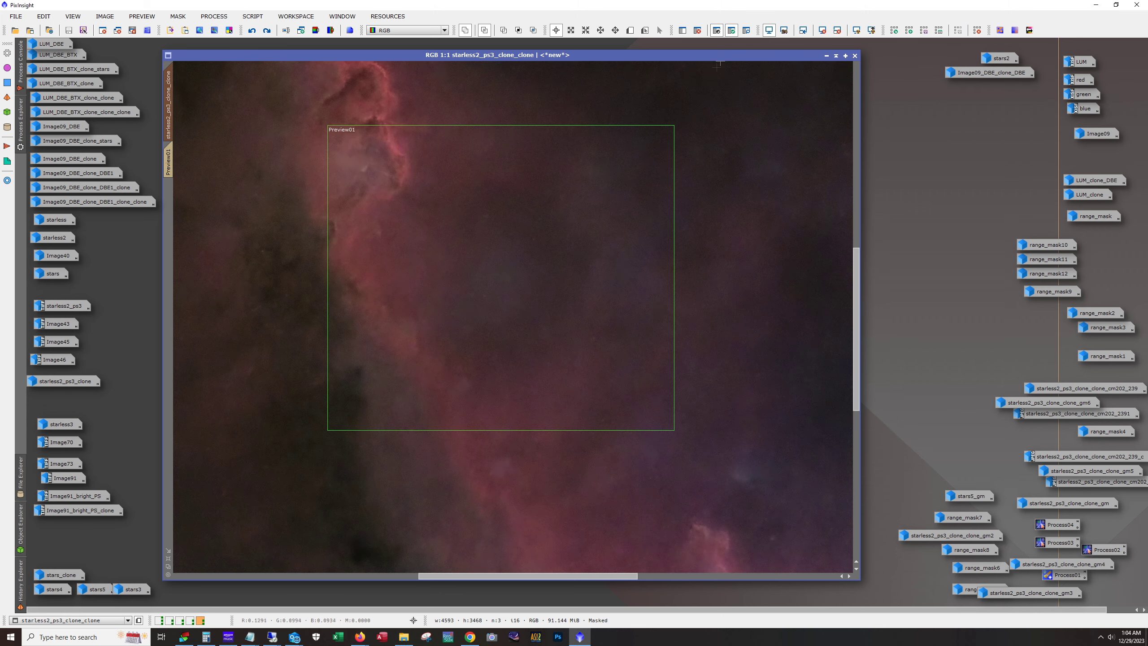
pyautogui.click(267, 32)
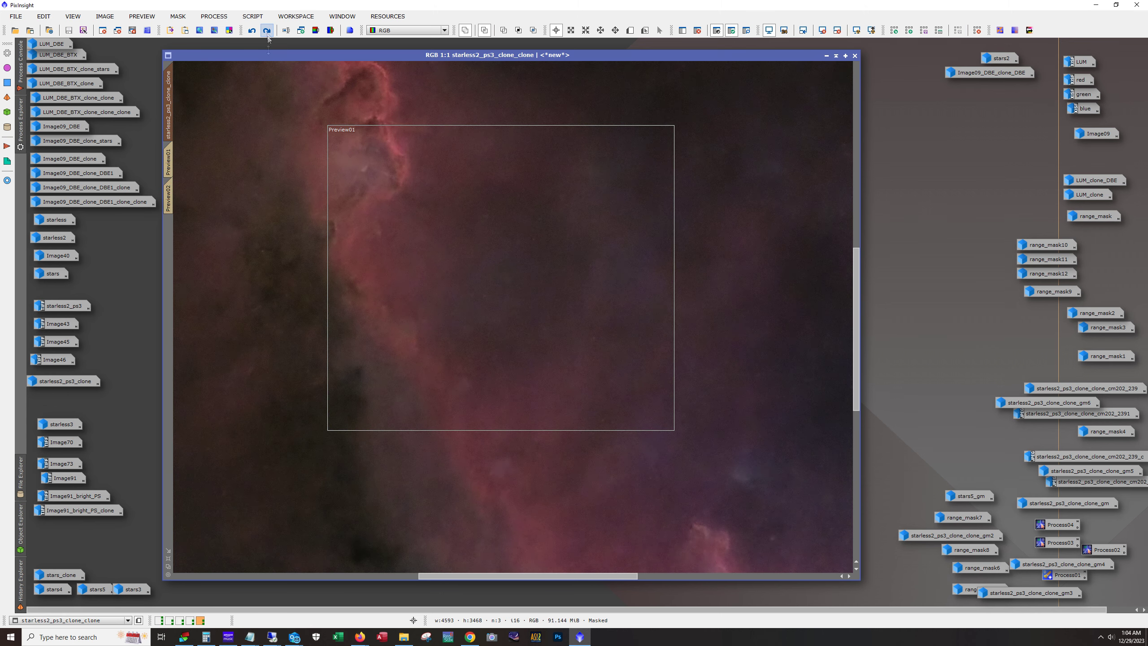
pyautogui.scroll(-2, 274, 493)
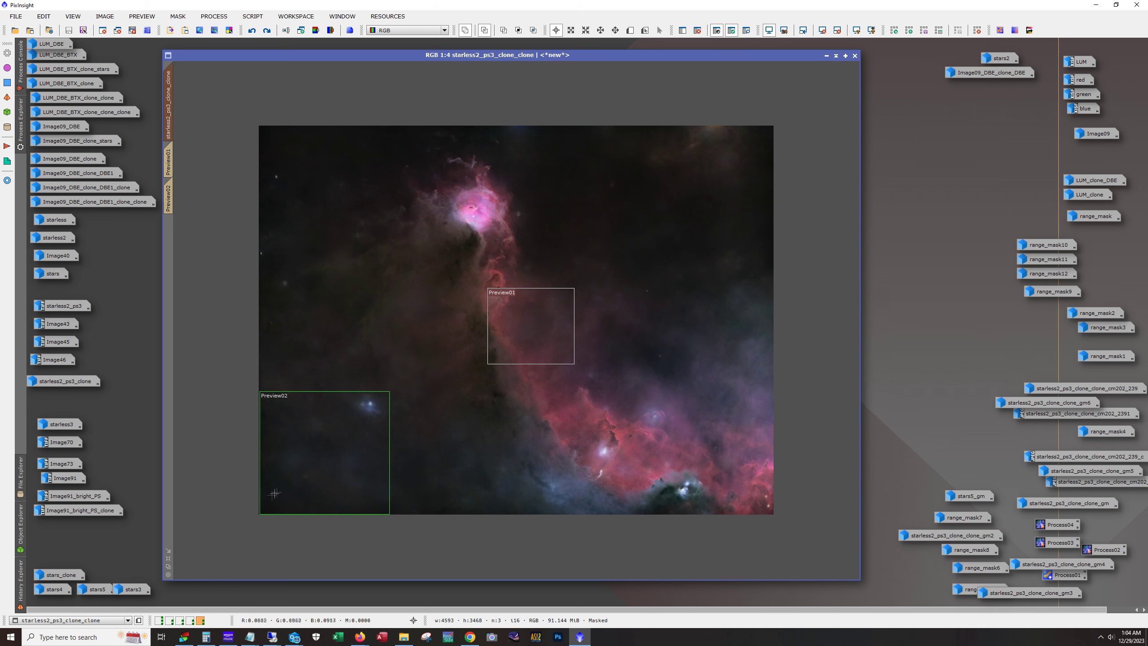
# - Show the mask overlay, pan across the nebula, then hide the mask
pyautogui.scroll(2, 274, 493)
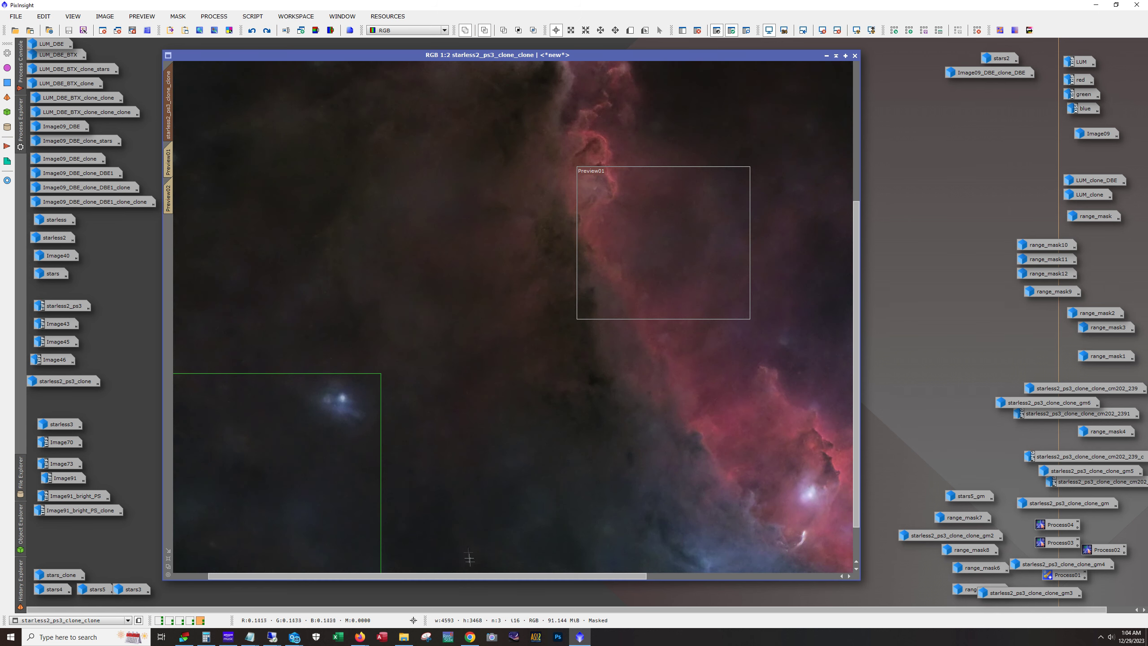
pyautogui.click(746, 30)
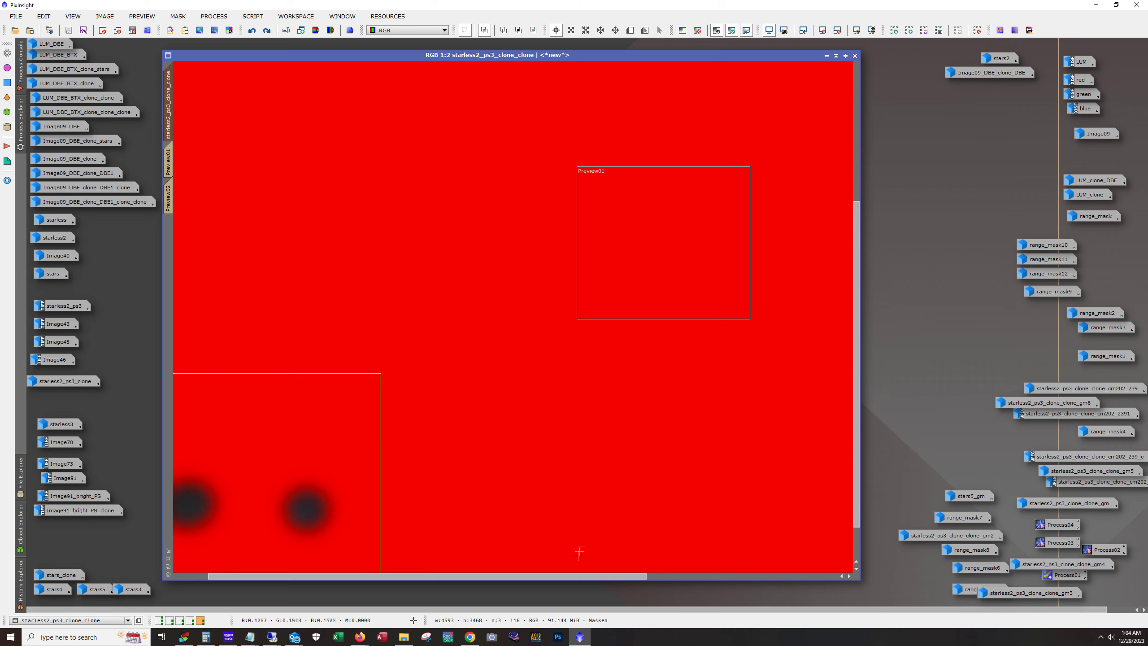
pyautogui.moveTo(567, 576); pyautogui.dragTo(532, 576)
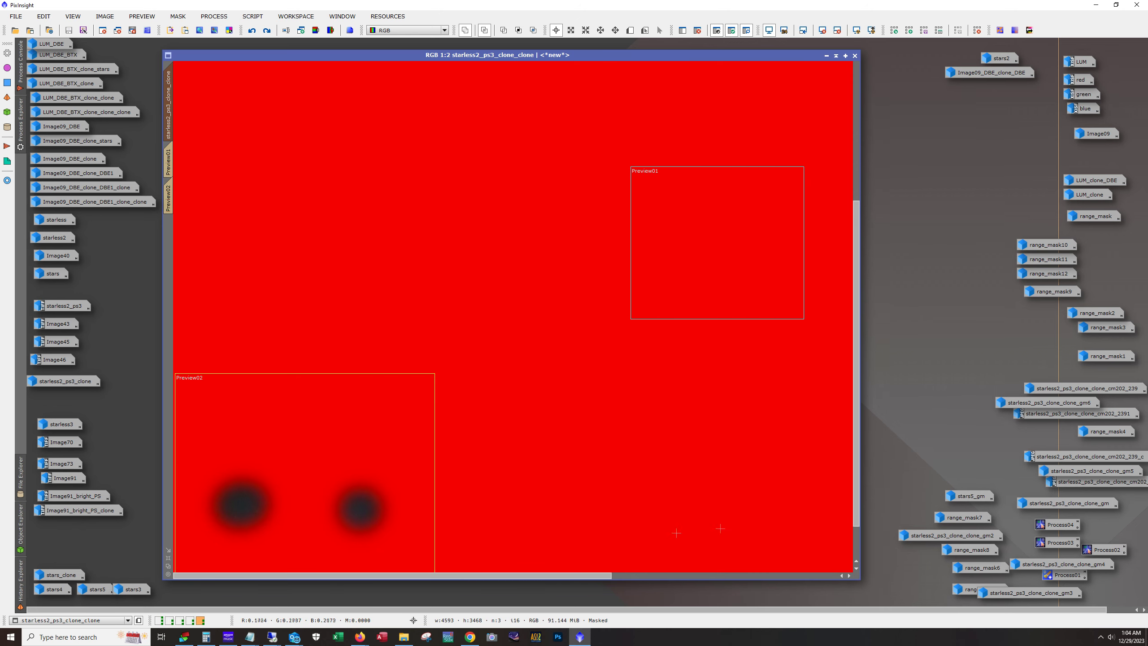
pyautogui.moveTo(856, 520); pyautogui.dragTo(856, 550)
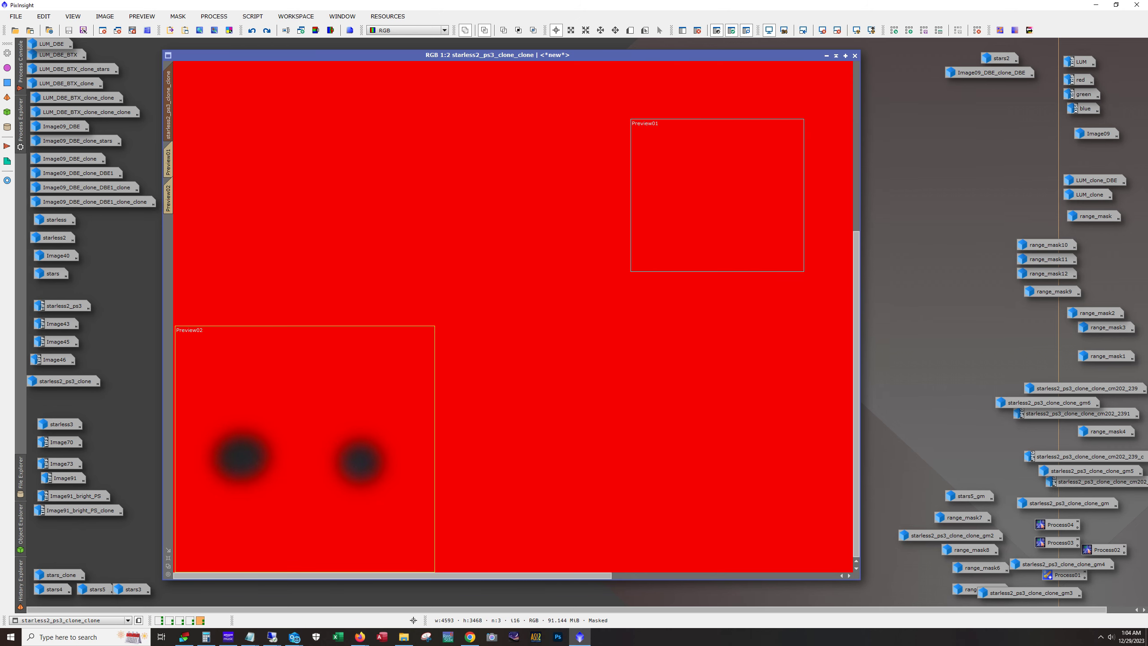
pyautogui.click(746, 30)
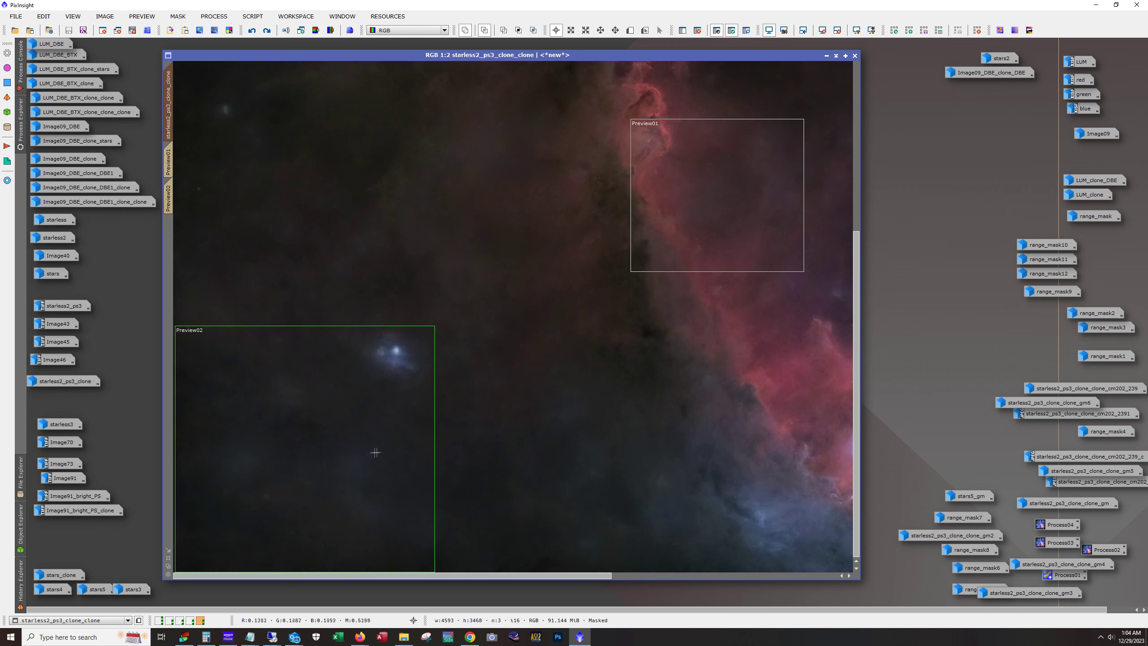
pyautogui.scroll(1, 340, 479)
pyautogui.moveTo(389, 575); pyautogui.dragTo(302, 582)
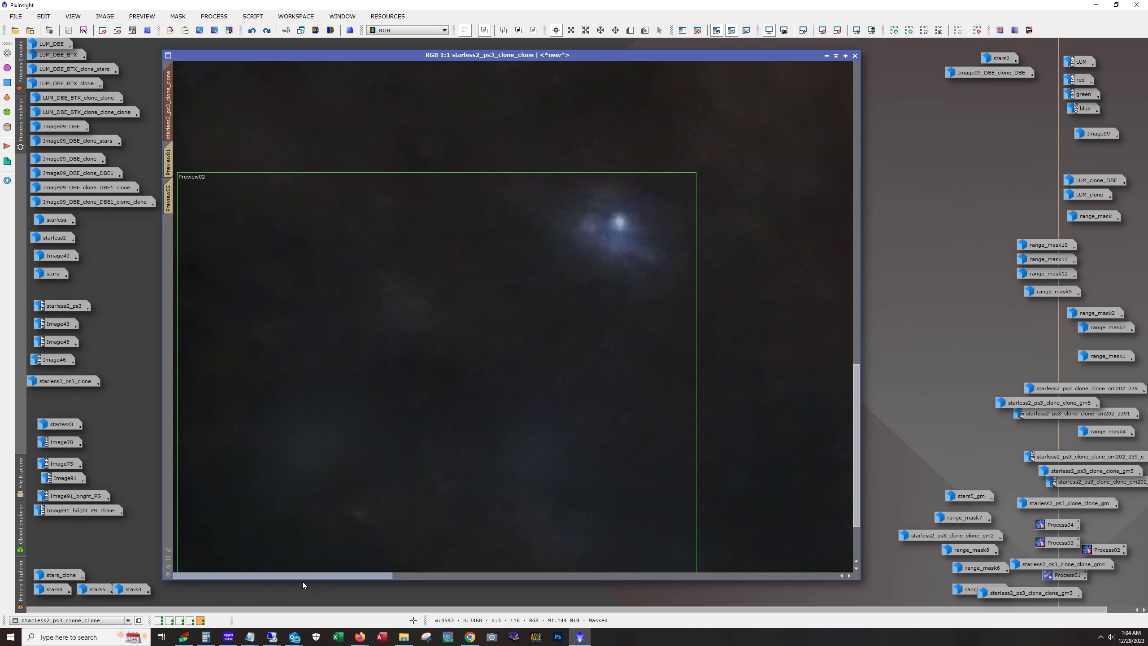
# - Redo the step that removes Preview02, then undo it to compare
pyautogui.click(267, 30)
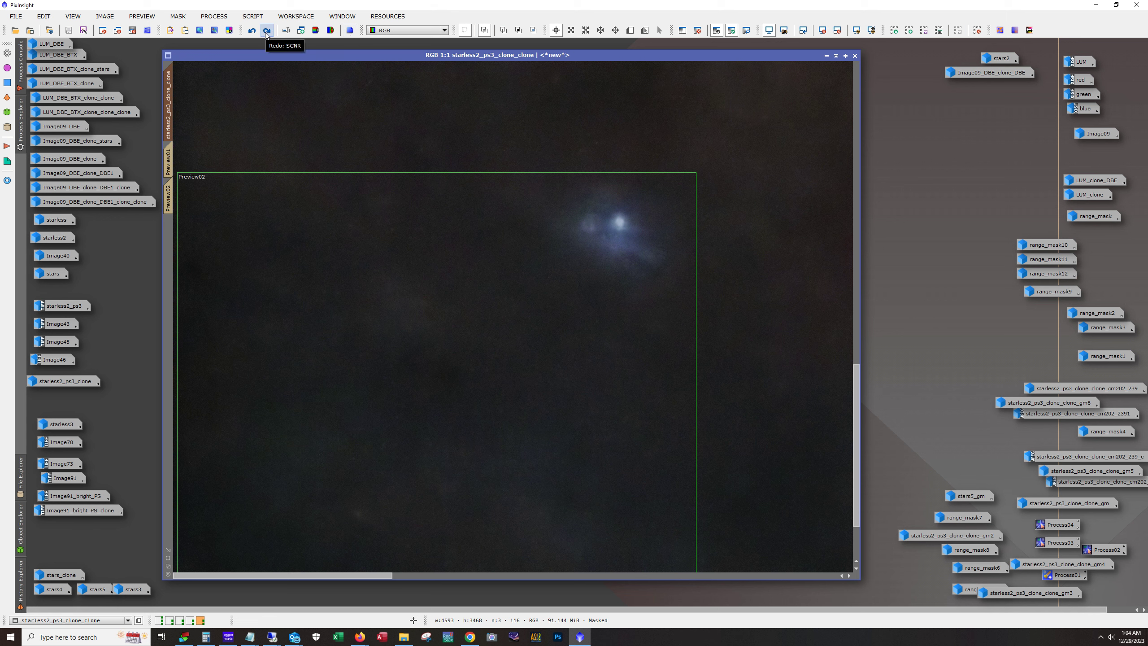
pyautogui.click(267, 30)
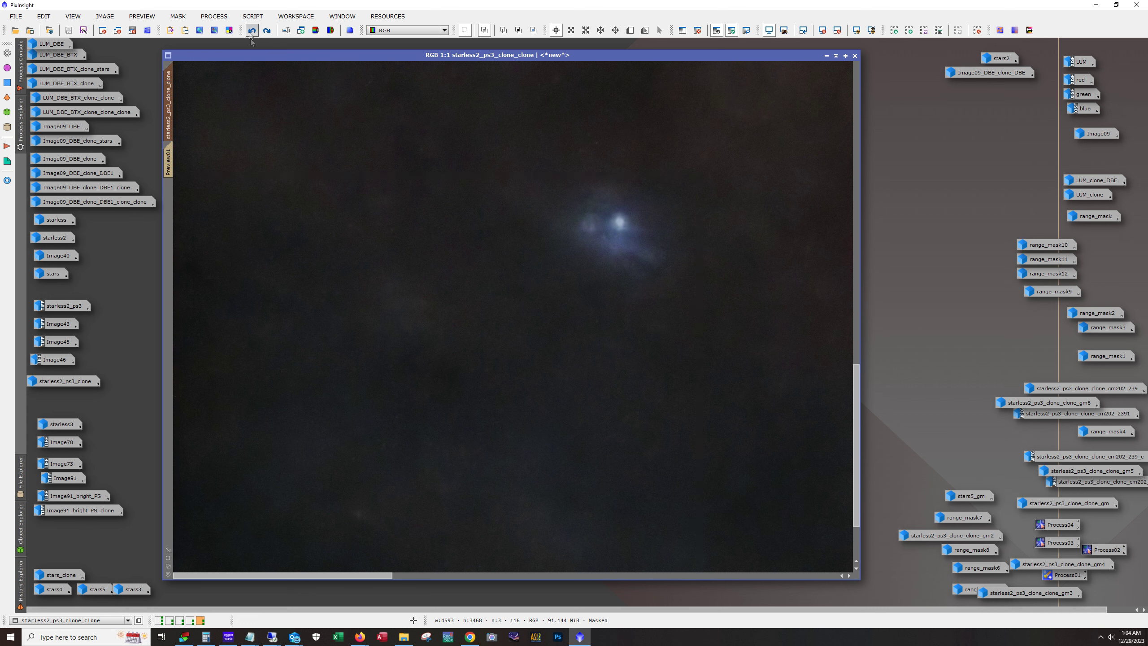
pyautogui.click(251, 31)
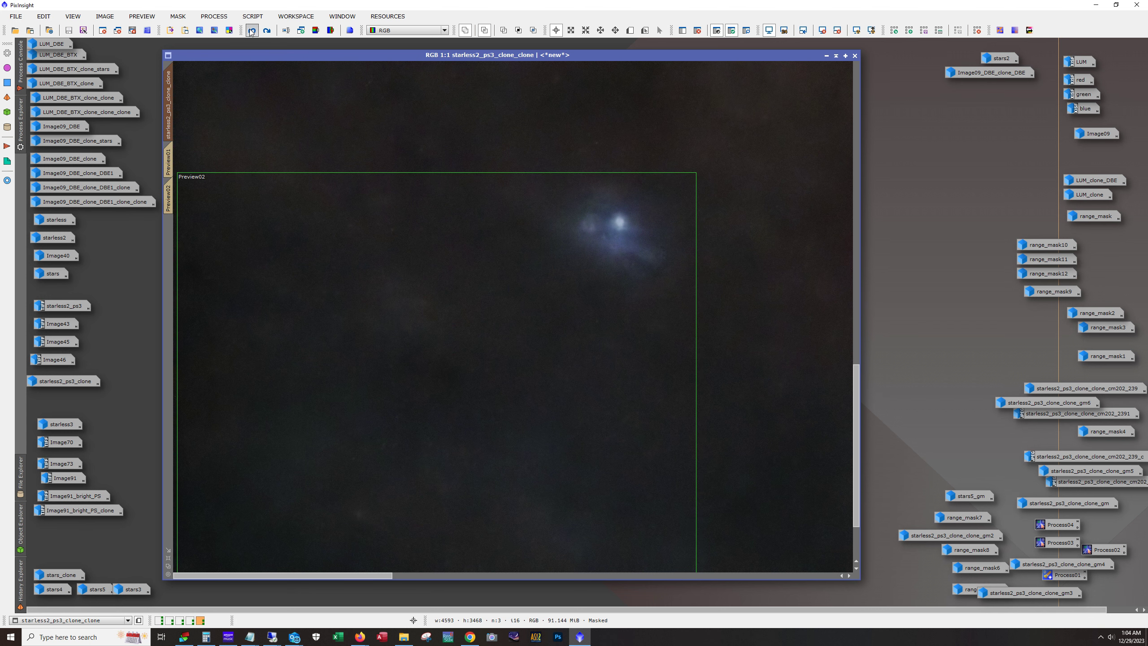
pyautogui.scroll(-1, 314, 382)
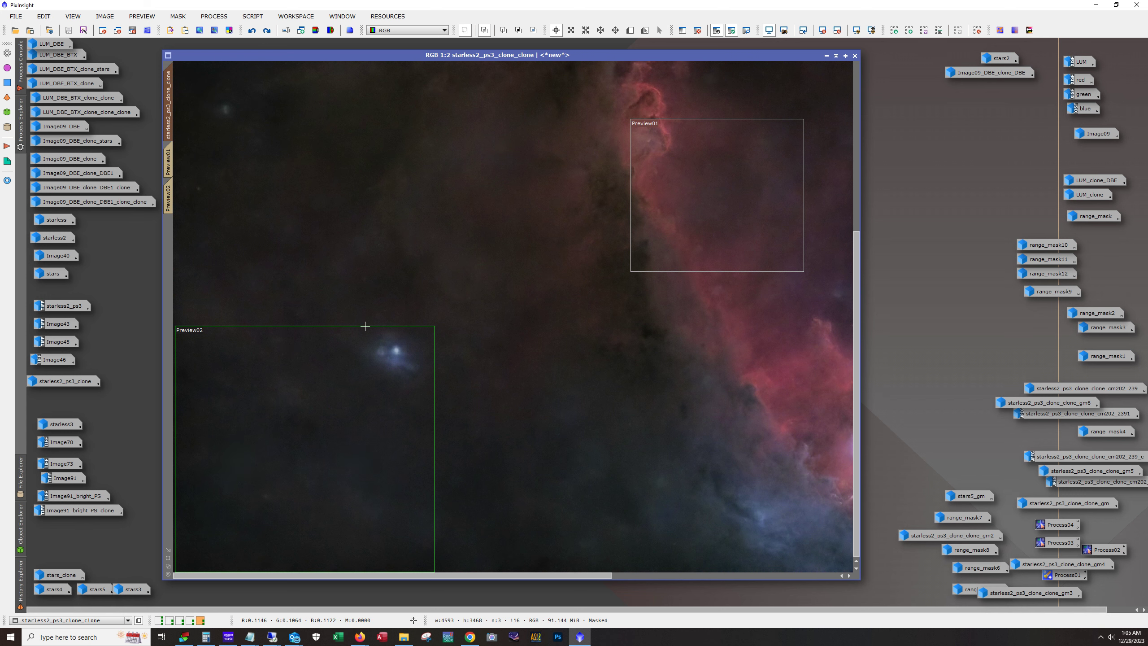
pyautogui.scroll(-3, 365, 326)
pyautogui.scroll(2, 364, 303)
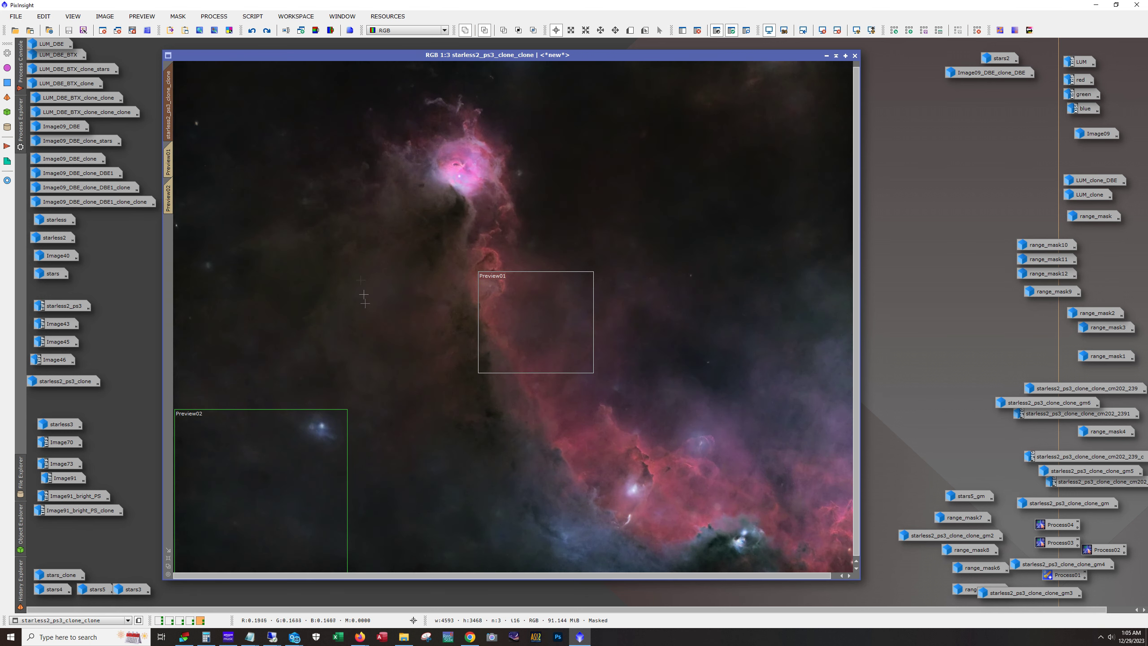
# - Redo past Preview02's removal, toggle the mask, and redo to restore Preview02
pyautogui.click(269, 32)
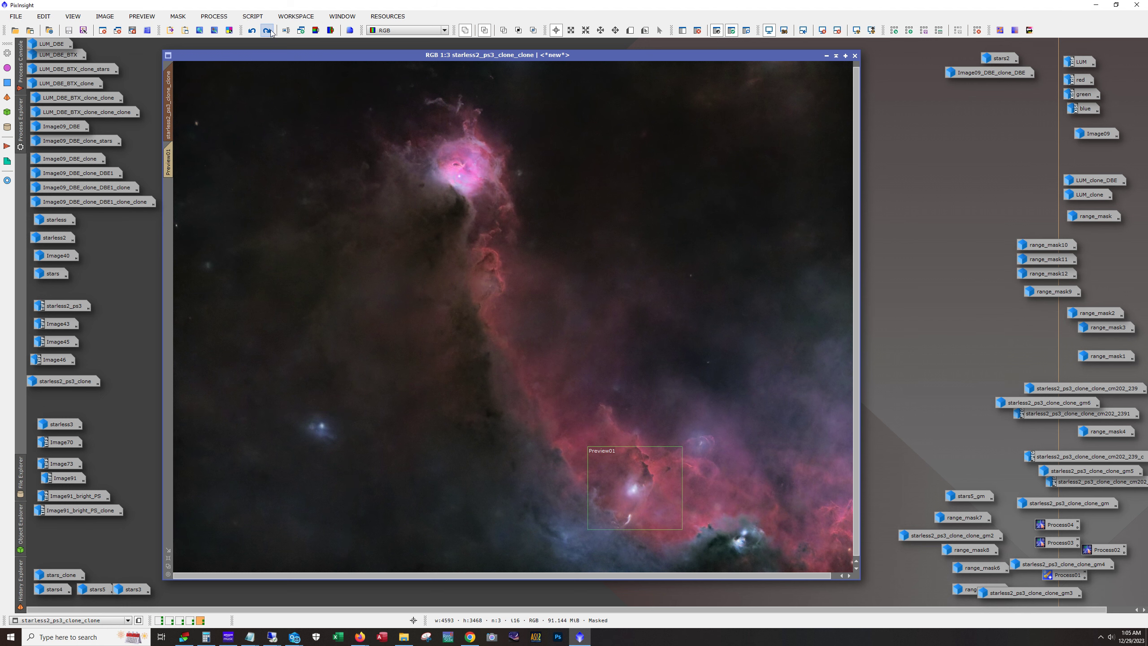
pyautogui.scroll(3, 613, 494)
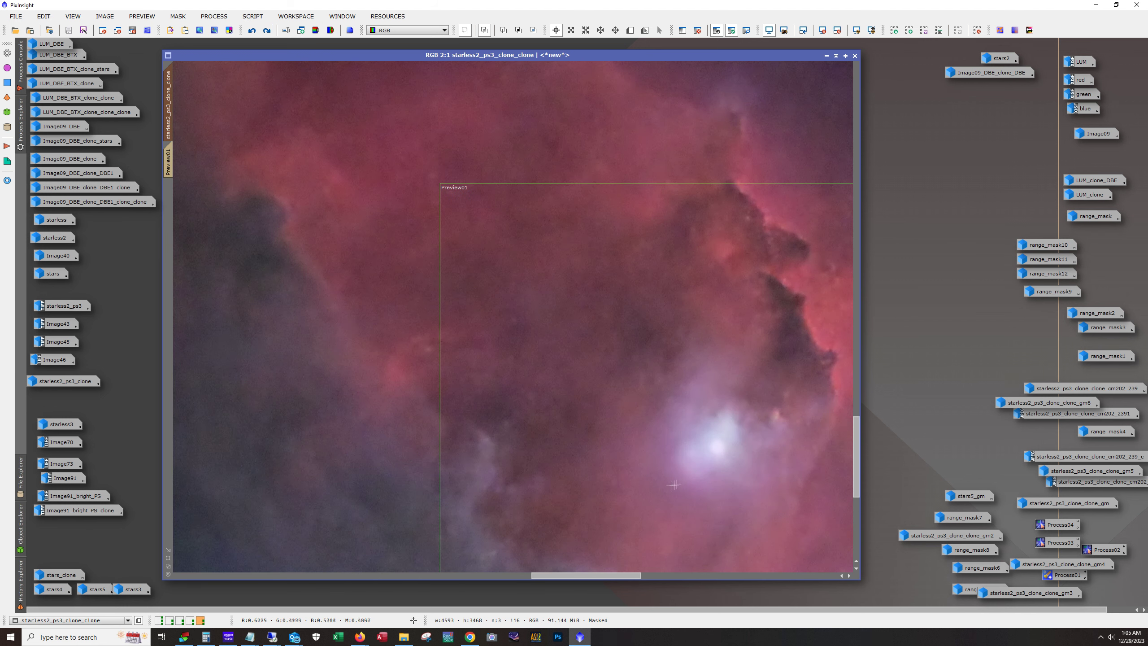
pyautogui.scroll(-1, 685, 481)
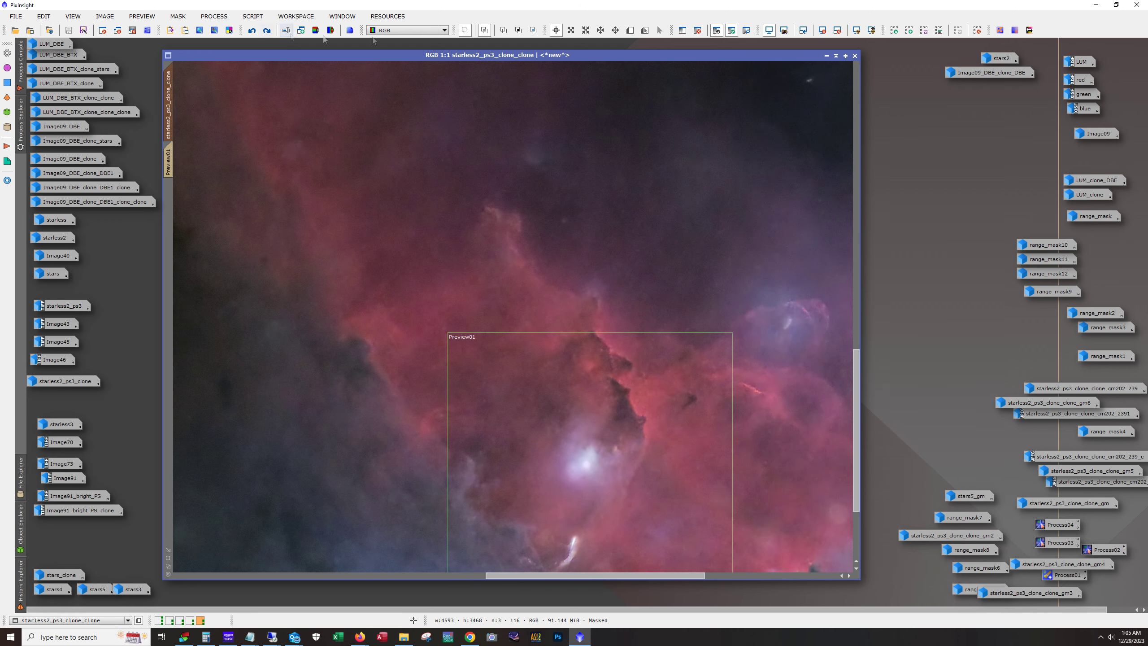
pyautogui.click(733, 30)
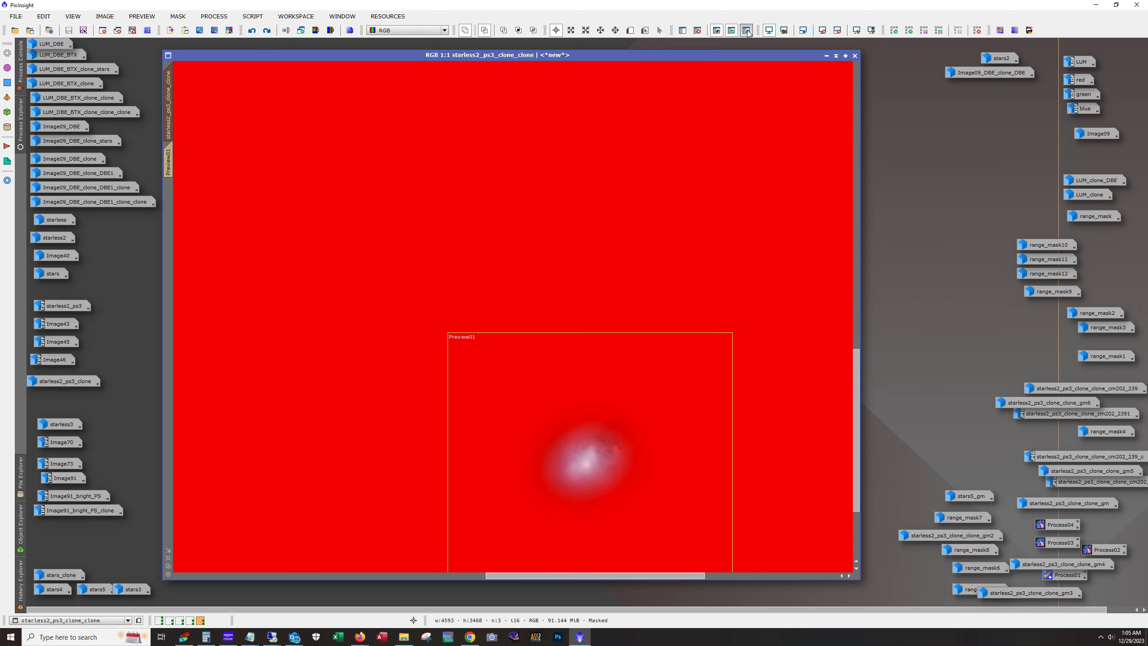
pyautogui.click(733, 30)
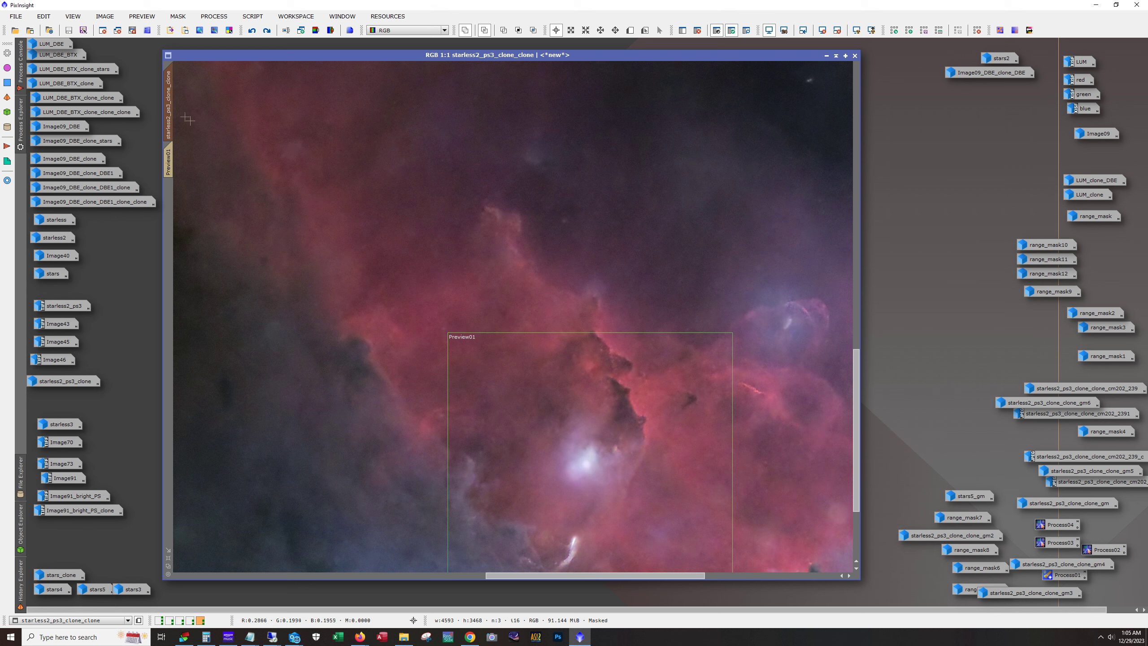
pyautogui.click(267, 31)
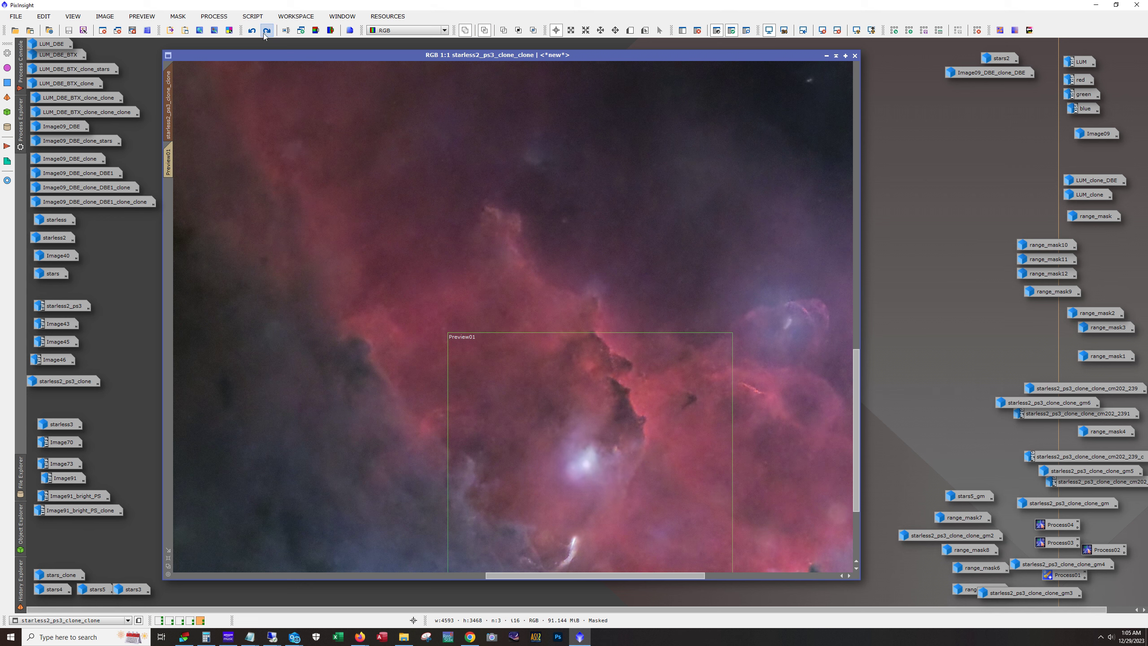
pyautogui.click(265, 34)
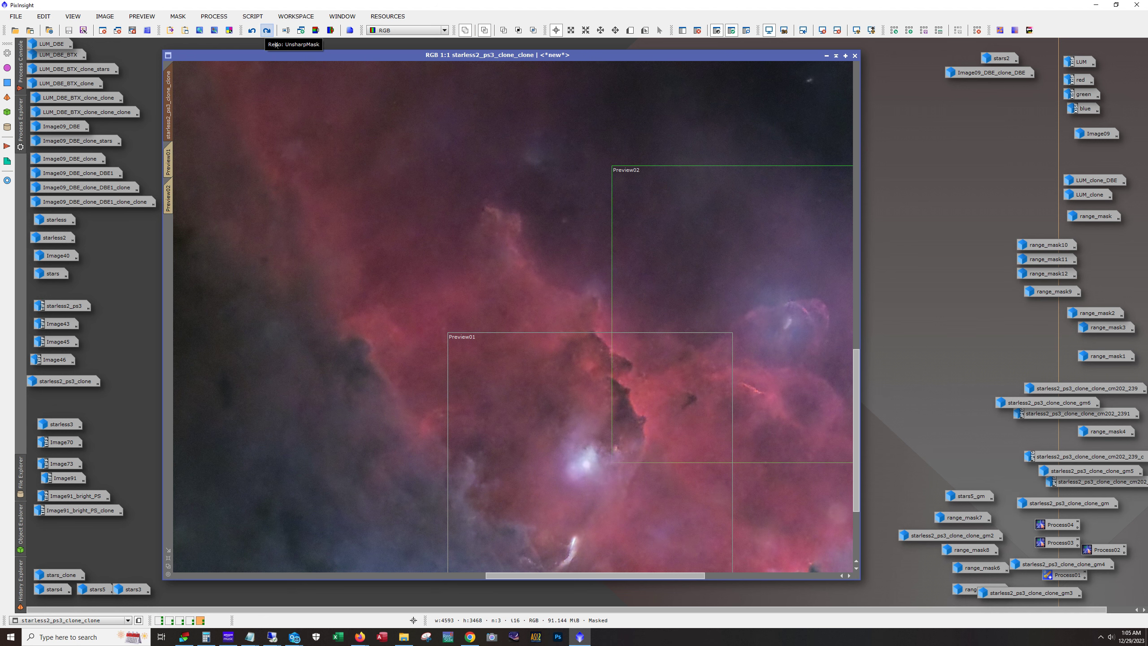
# - Reapply UnsharpMask and compare with Undo/Redo at 2:1 zoom, keeping the sharpening
pyautogui.moveTo(556, 577); pyautogui.dragTo(610, 579)
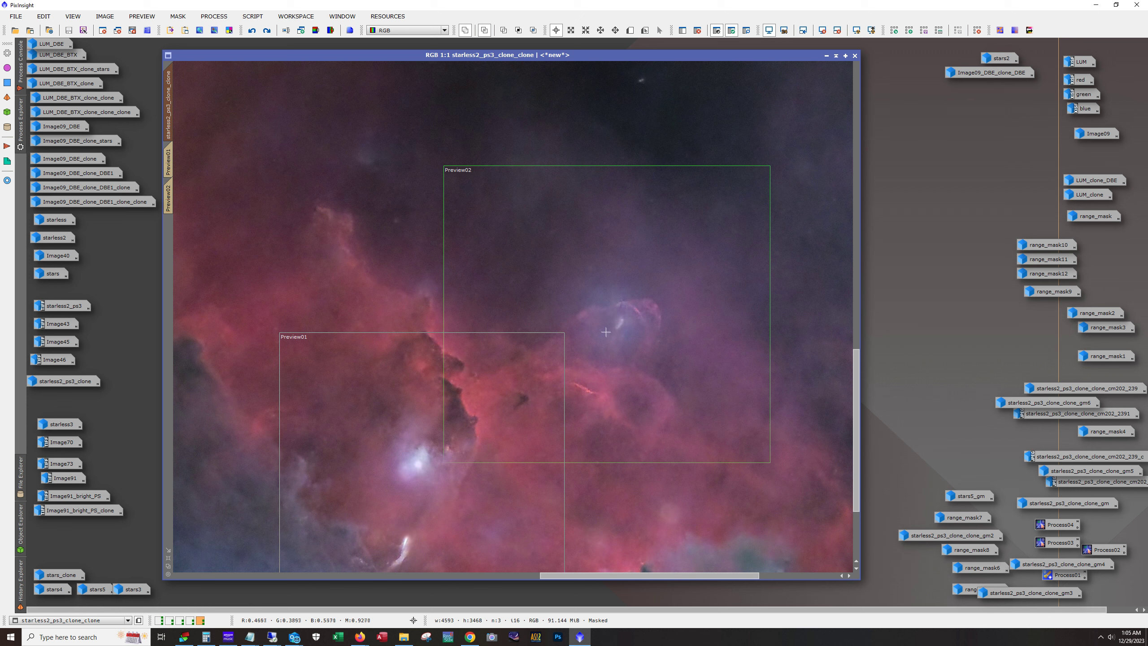
pyautogui.scroll(1, 605, 293)
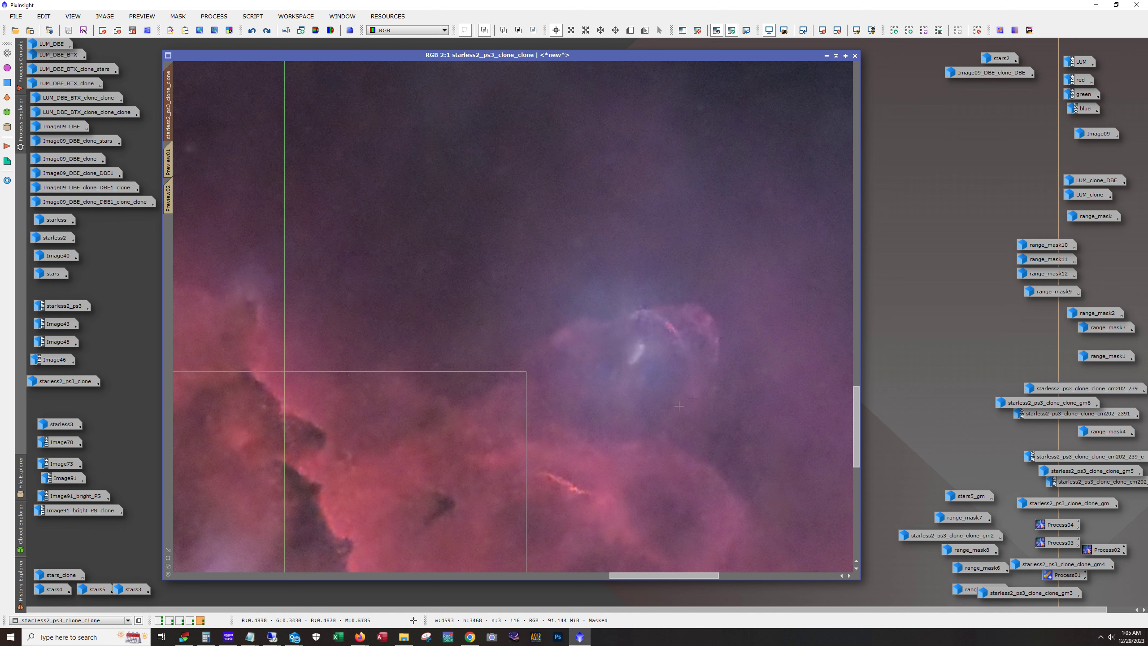
pyautogui.scroll(-1, 614, 417)
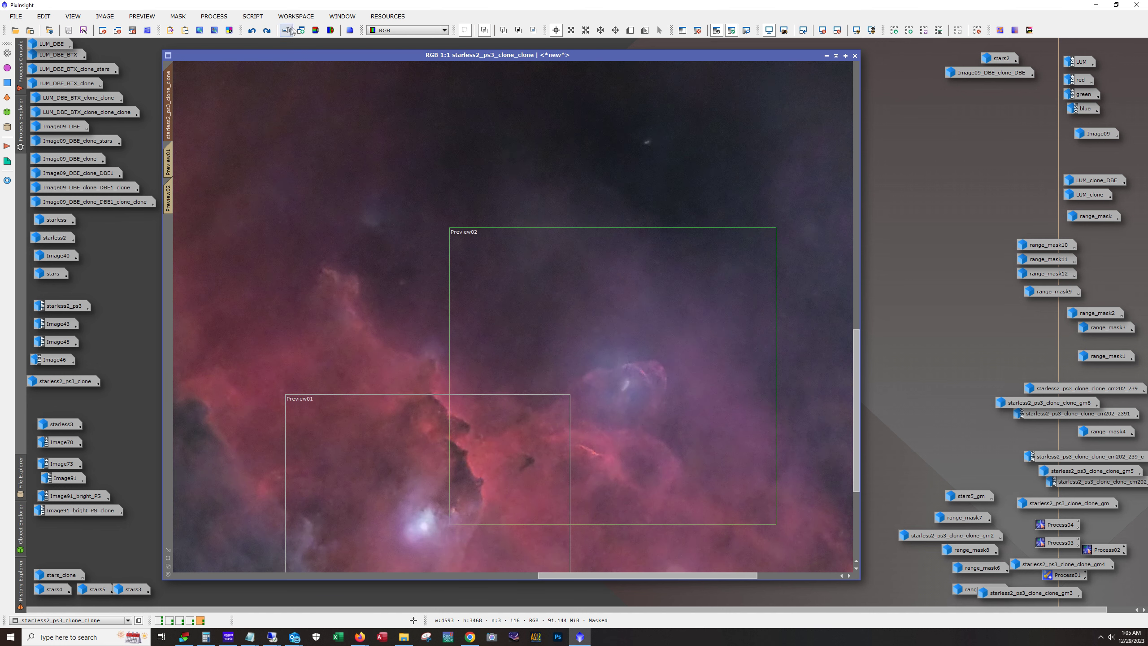
pyautogui.click(266, 32)
pyautogui.scroll(1, 612, 409)
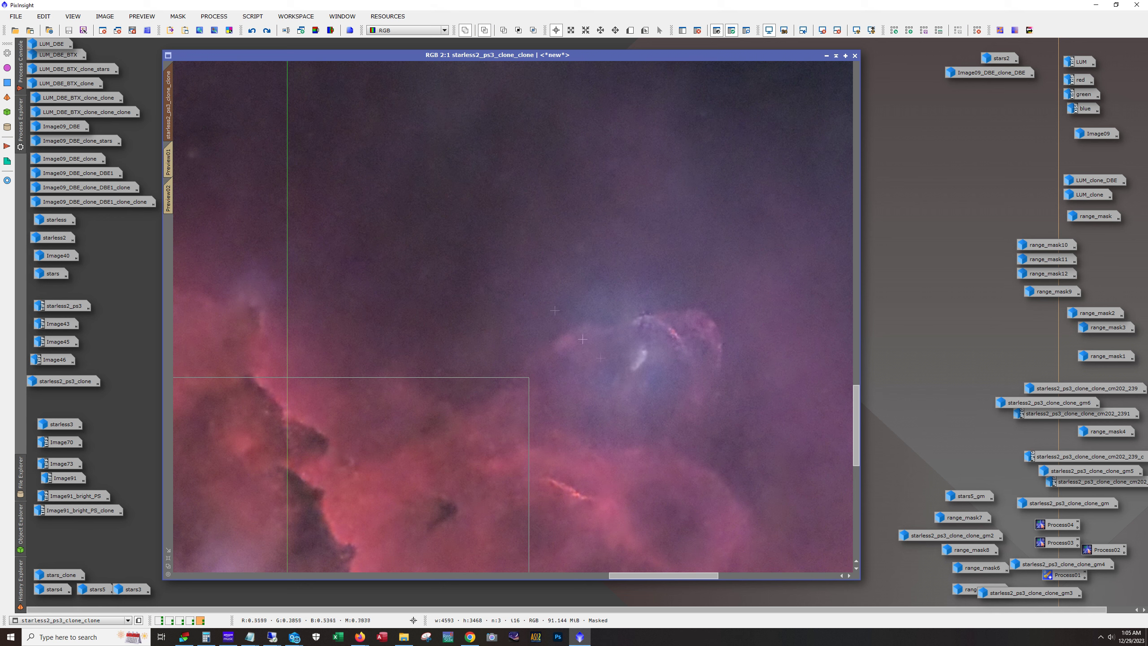
pyautogui.click(251, 32)
pyautogui.click(267, 31)
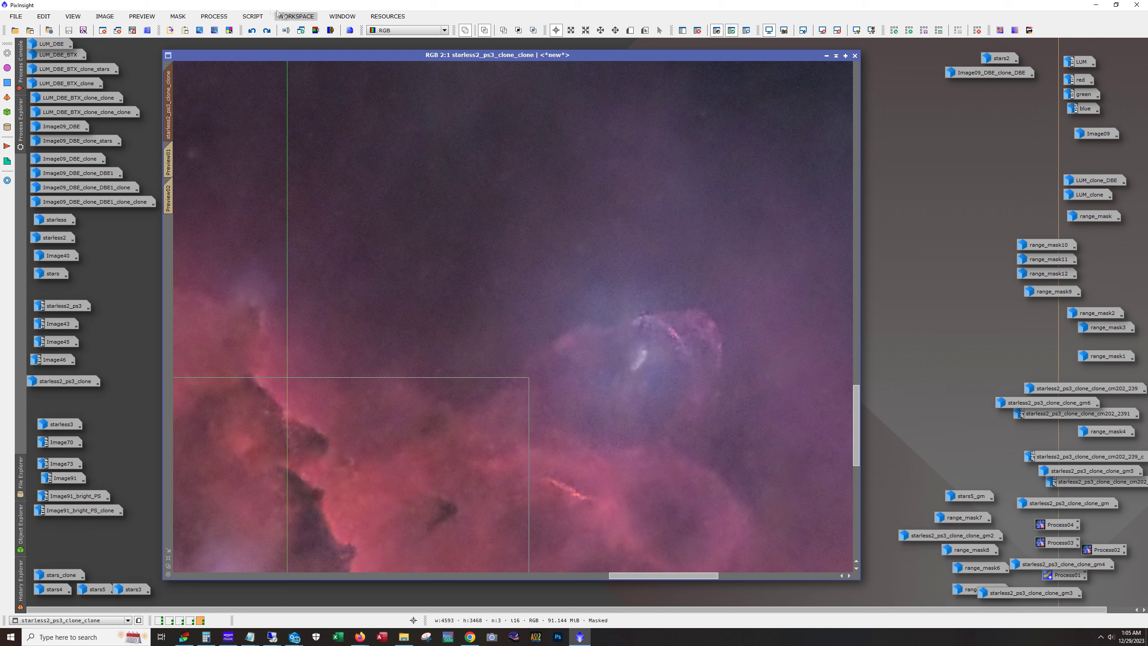
# - Open HDRMultiscaleTransform from Process > All Processes and move its panel aside
pyautogui.click(223, 17)
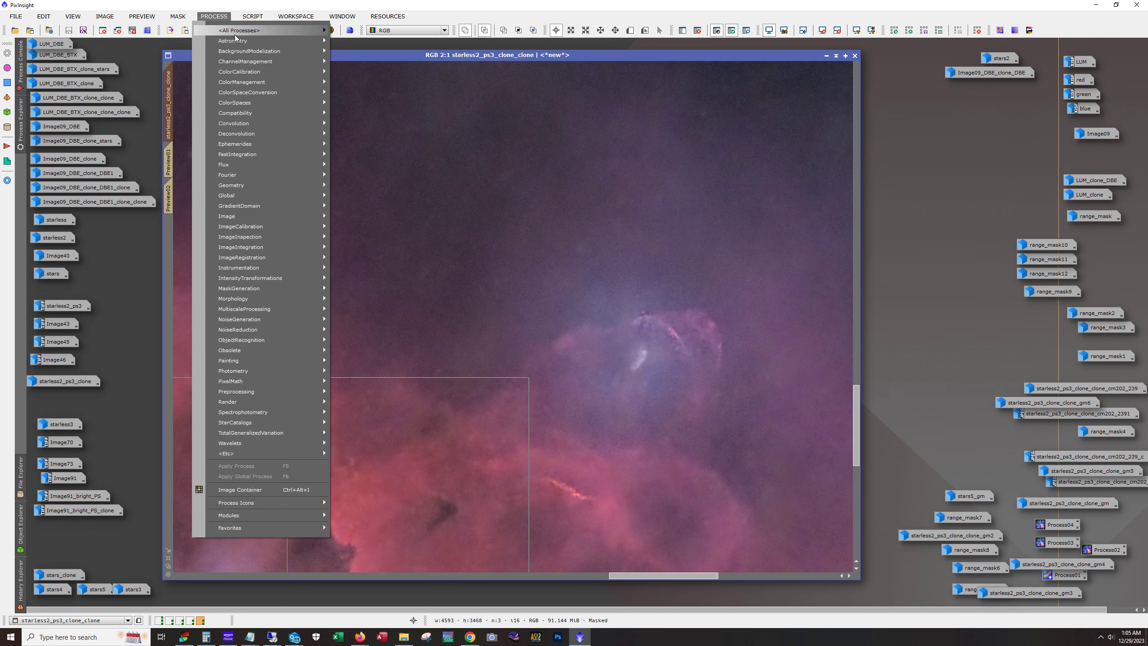
pyautogui.moveTo(235, 32)
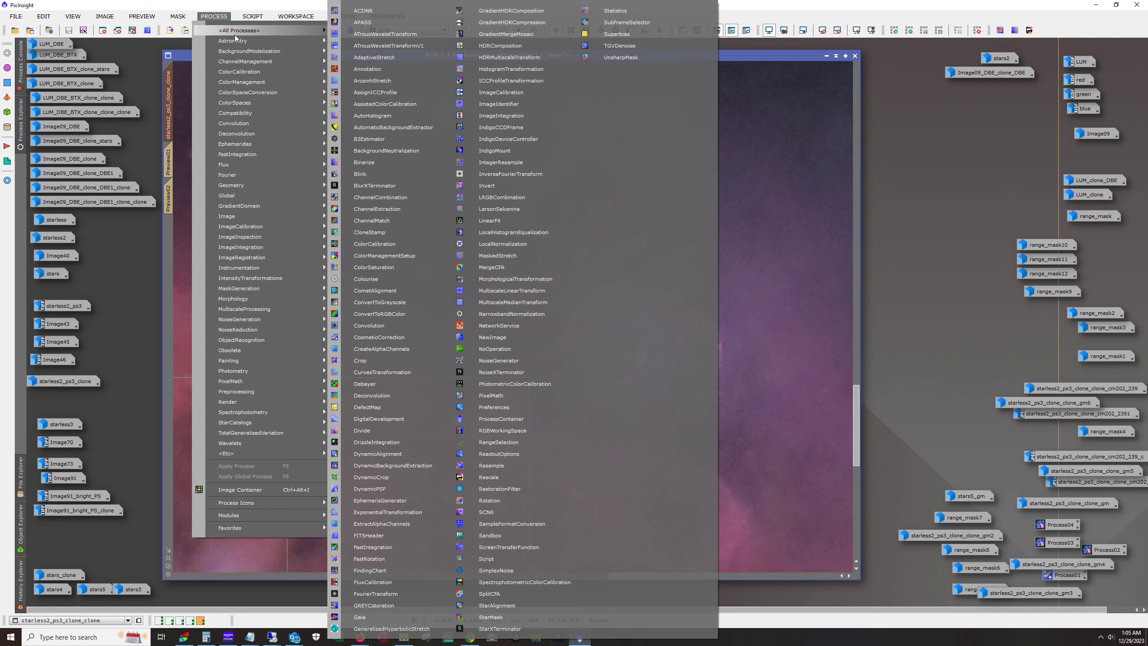
pyautogui.click(525, 59)
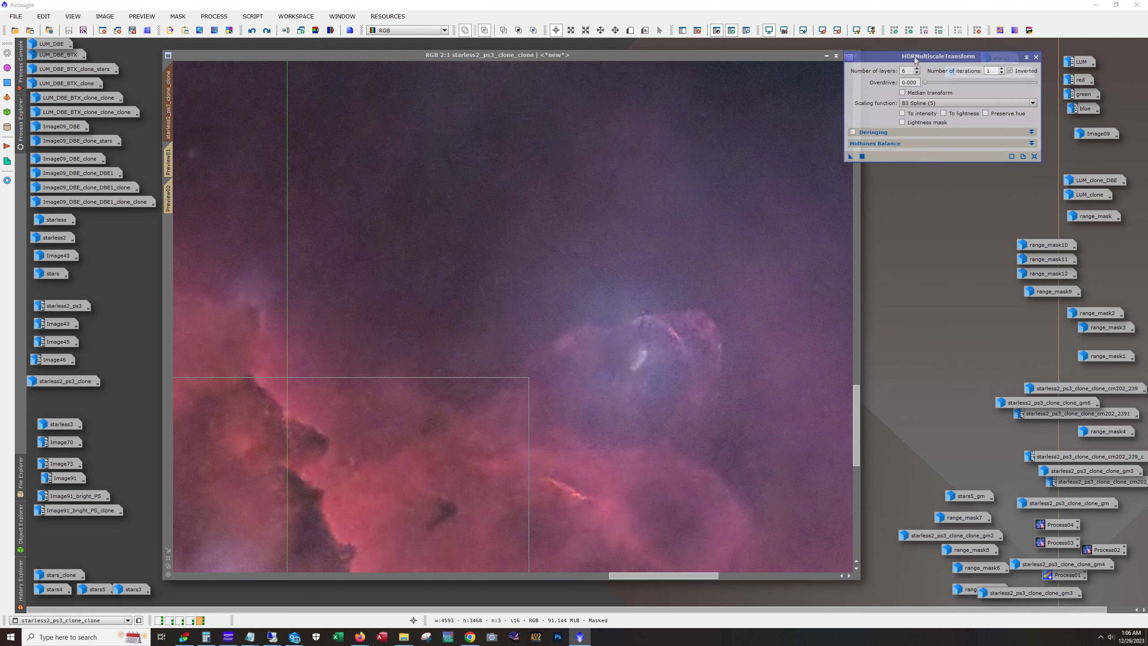
pyautogui.moveTo(914, 60); pyautogui.dragTo(886, 139)
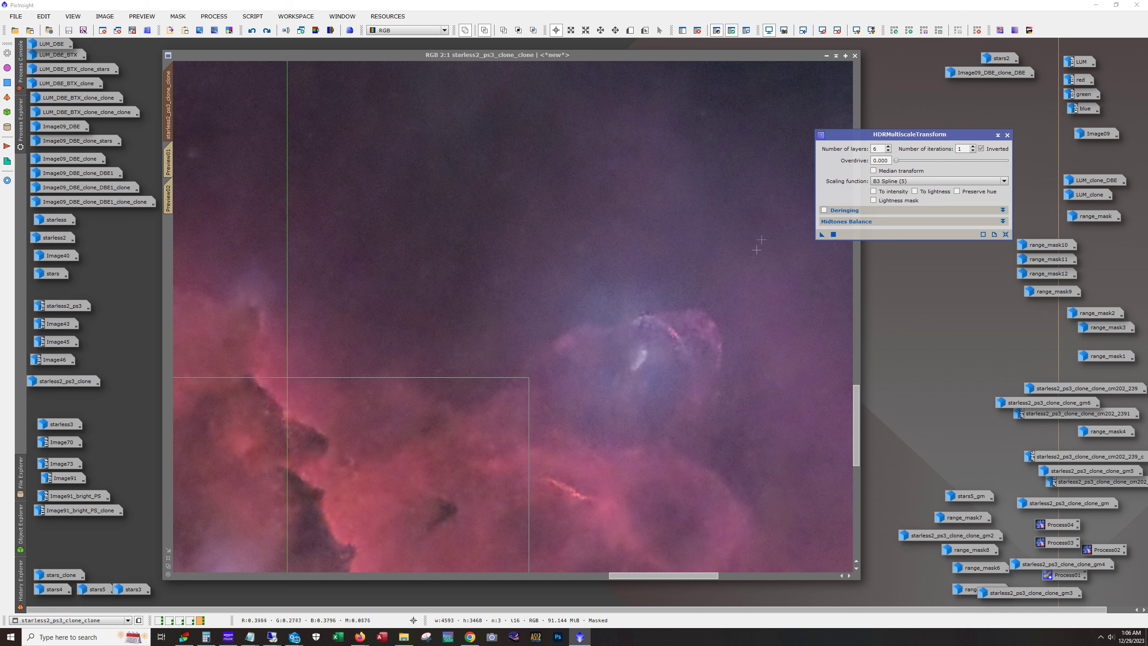
# - View the Preview02 region alone, return to the full image and reposition the HDRMultiscaleTransform panel
pyautogui.scroll(-1, 331, 458)
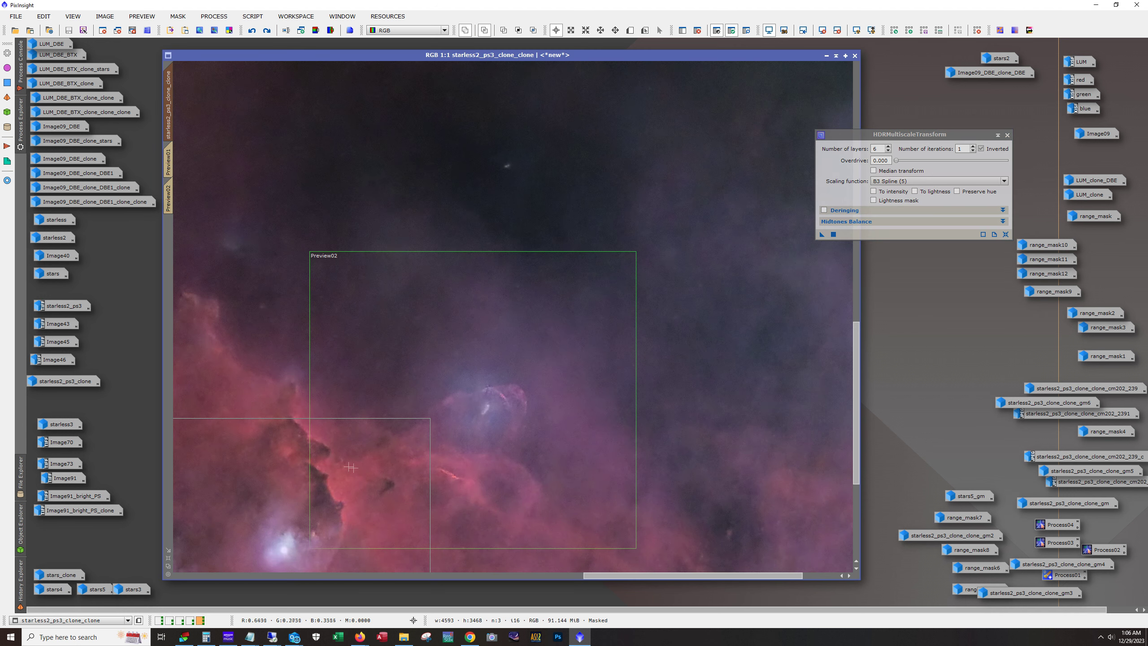
pyautogui.click(168, 198)
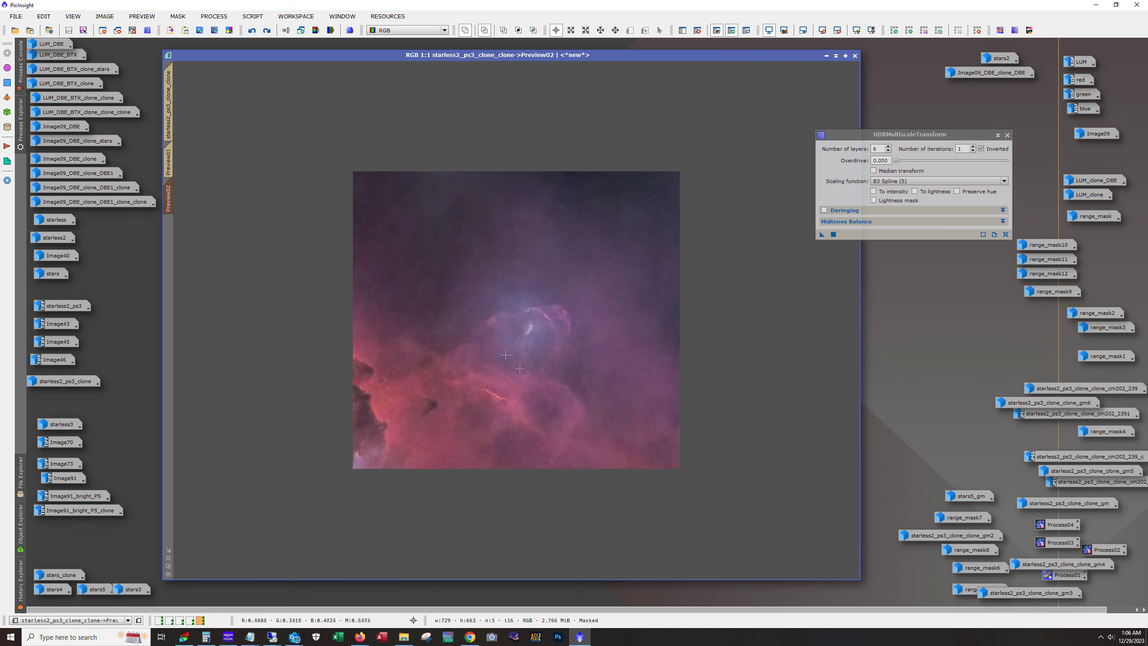
pyautogui.click(170, 135)
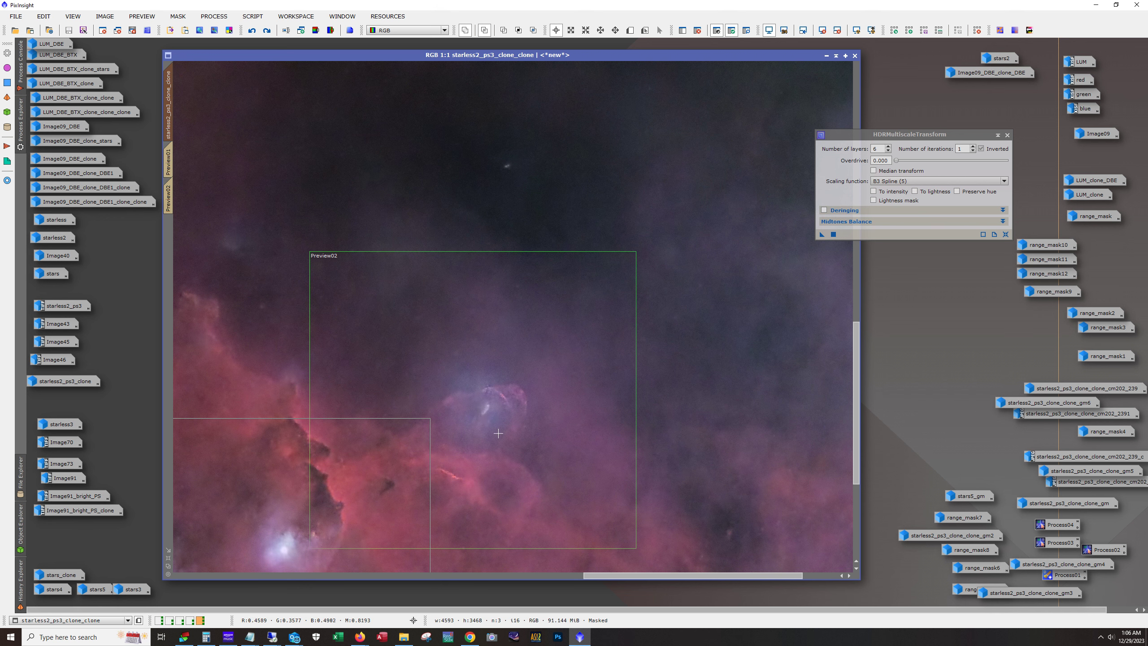
pyautogui.hscroll(-5, 499, 432)
pyautogui.scroll(3, 498, 432)
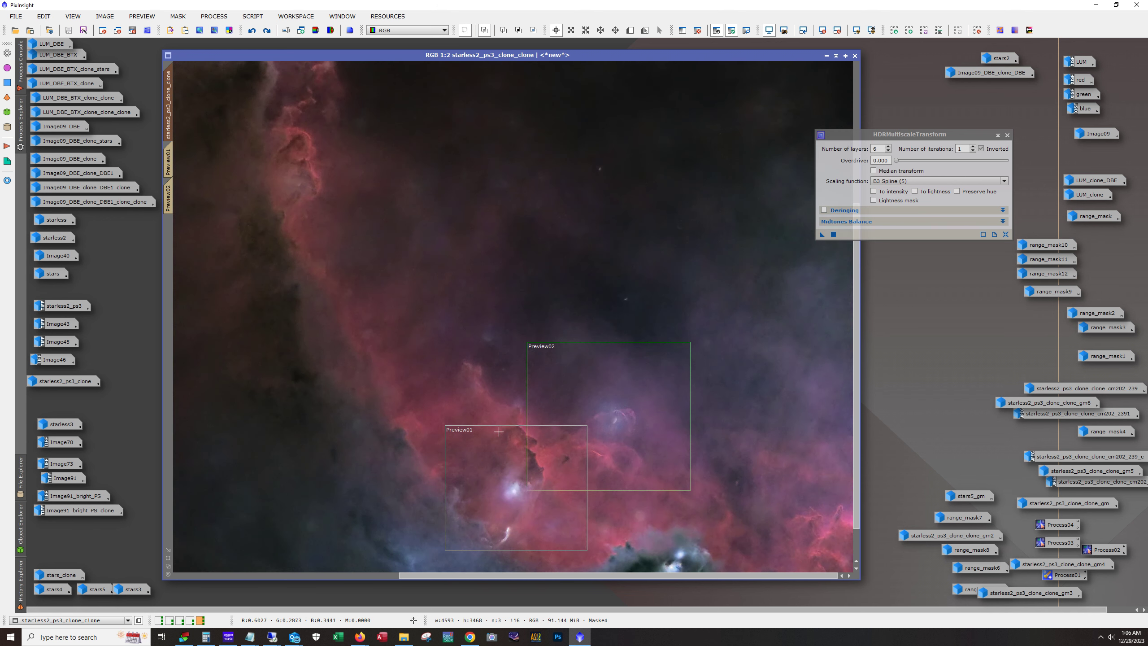
pyautogui.scroll(-3, 515, 430)
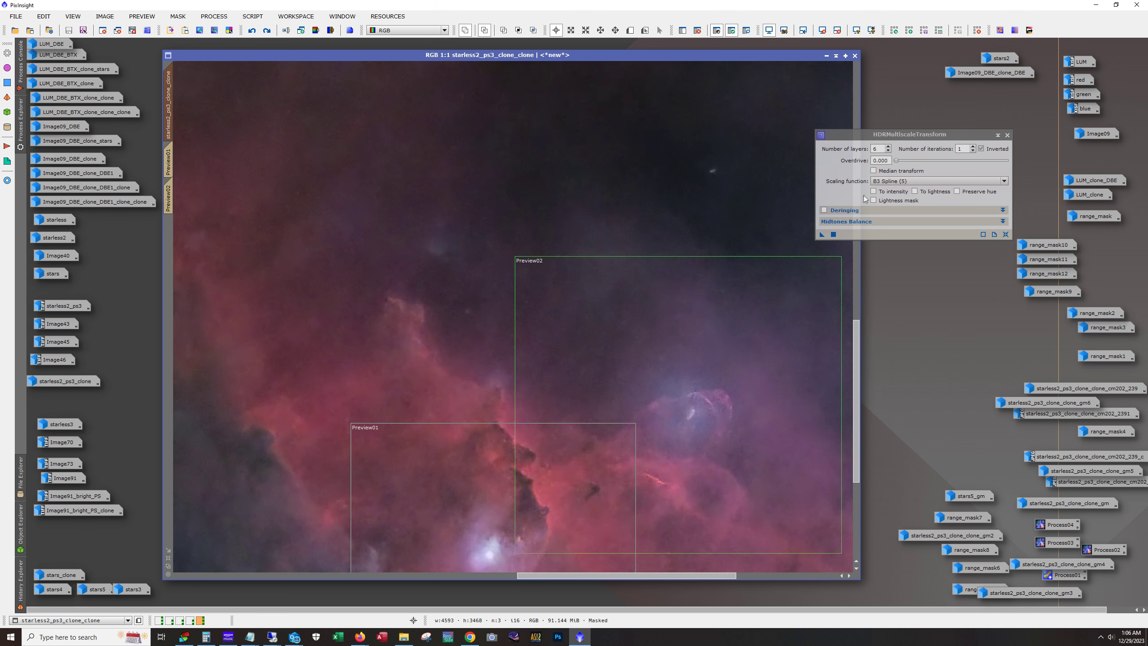
pyautogui.moveTo(881, 141); pyautogui.dragTo(929, 128)
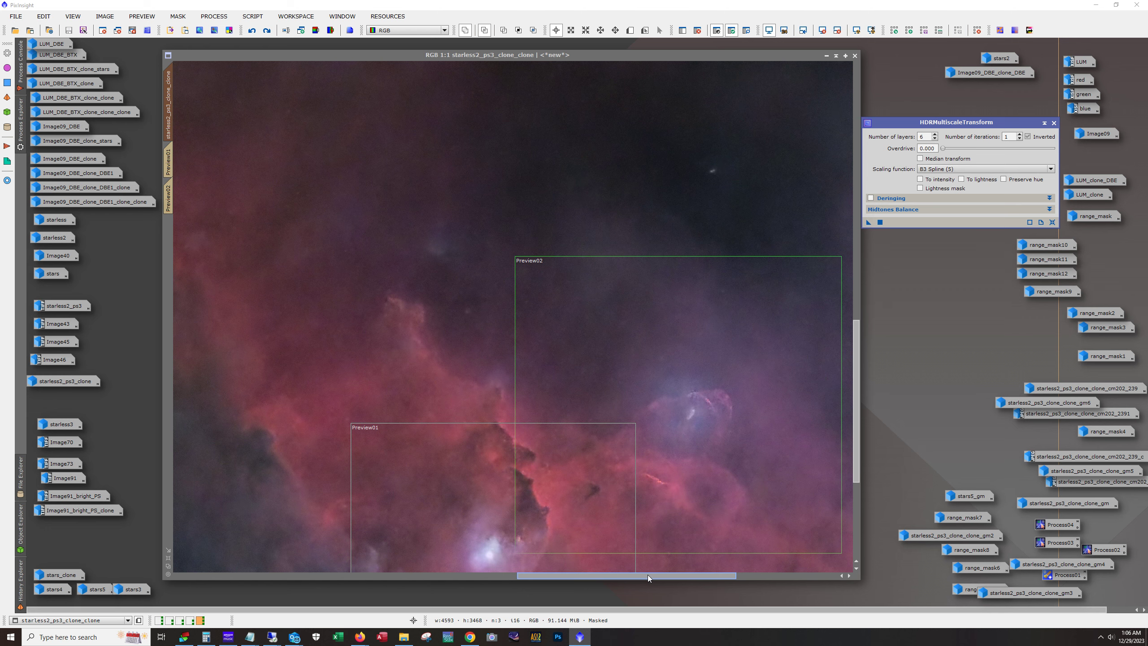
# - Redo the last undone processing steps on the nebula and zoom out
pyautogui.moveTo(647, 574); pyautogui.dragTo(658, 577)
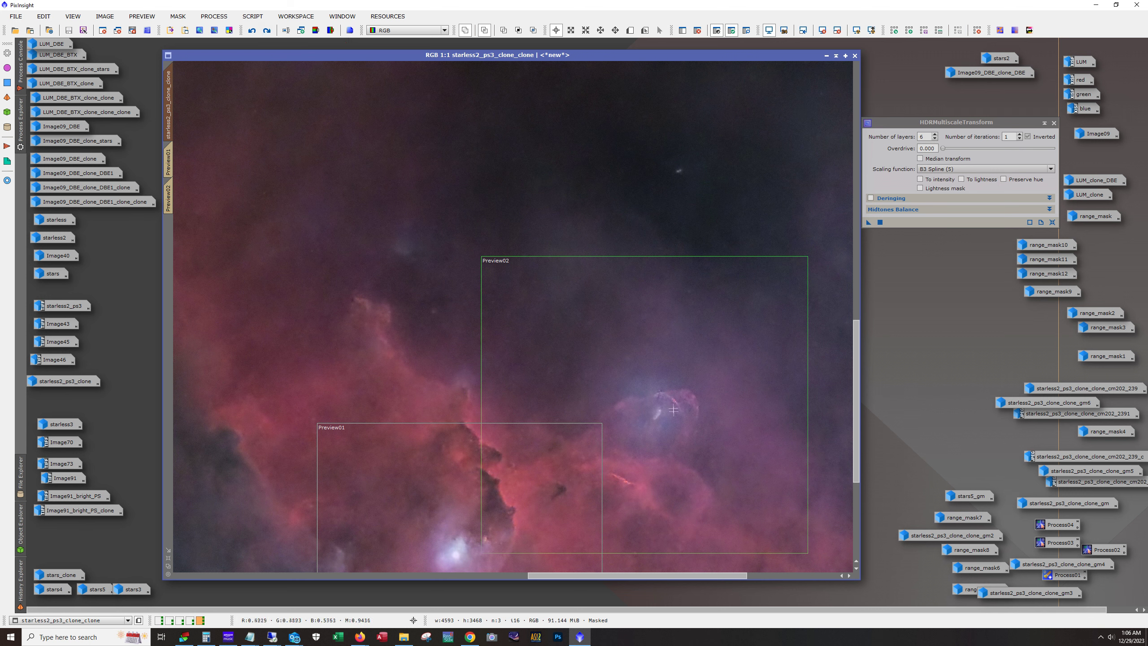
pyautogui.click(267, 31)
pyautogui.scroll(-2, 298, 385)
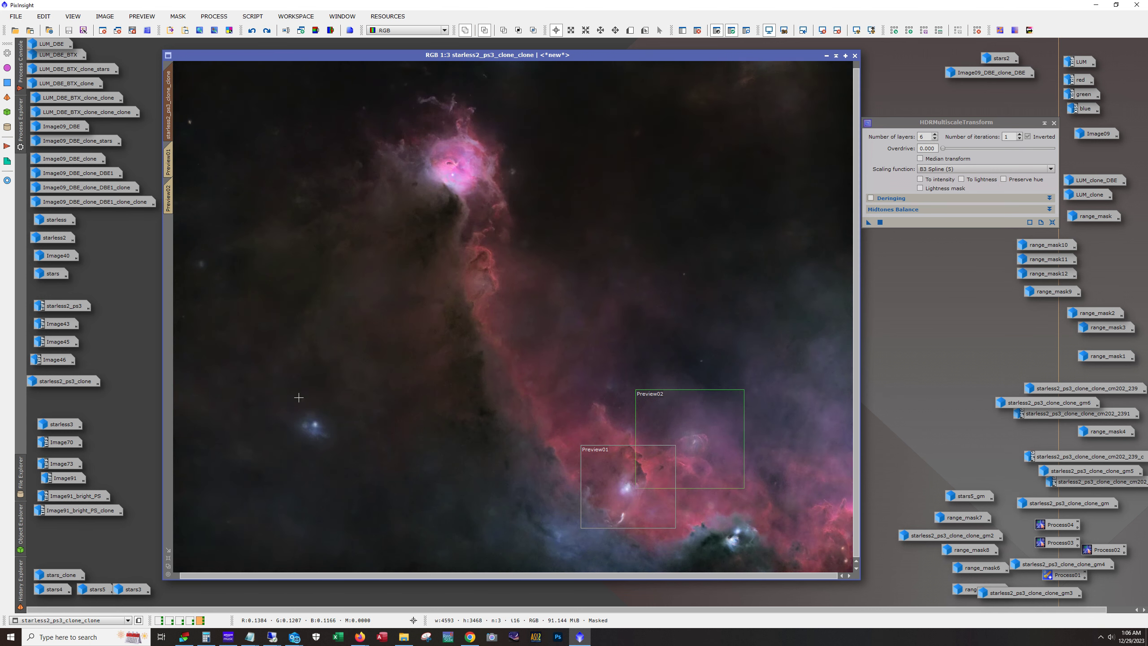
pyautogui.click(267, 31)
pyautogui.scroll(-1, 605, 345)
pyautogui.scroll(1, 605, 345)
pyautogui.scroll(-1, 653, 351)
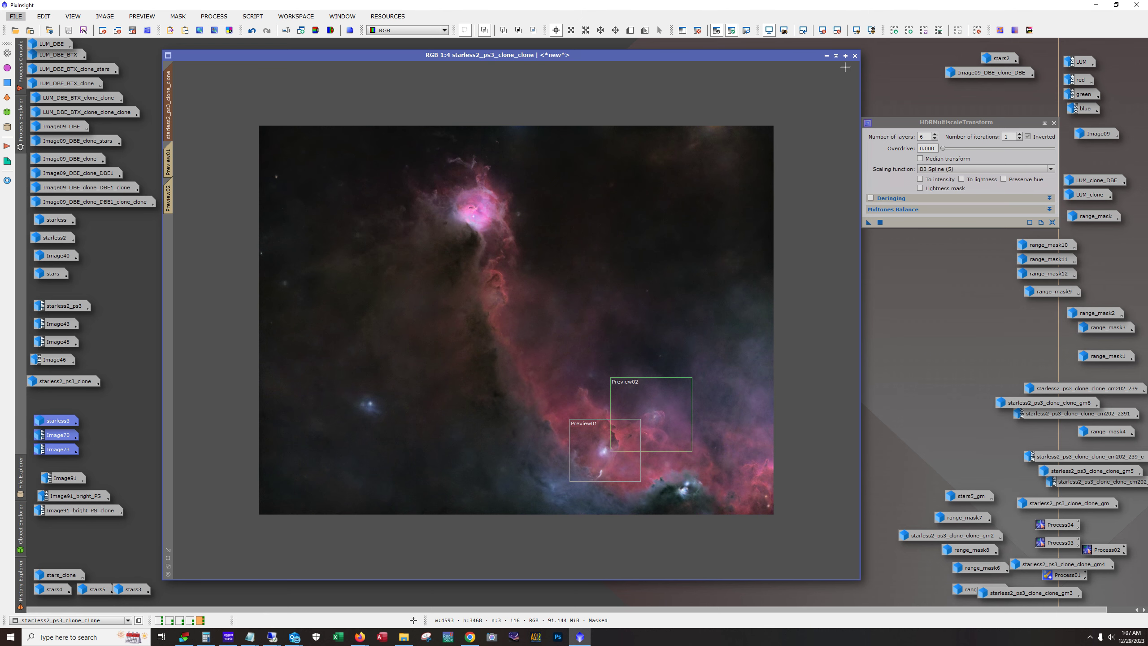
pyautogui.click(826, 56)
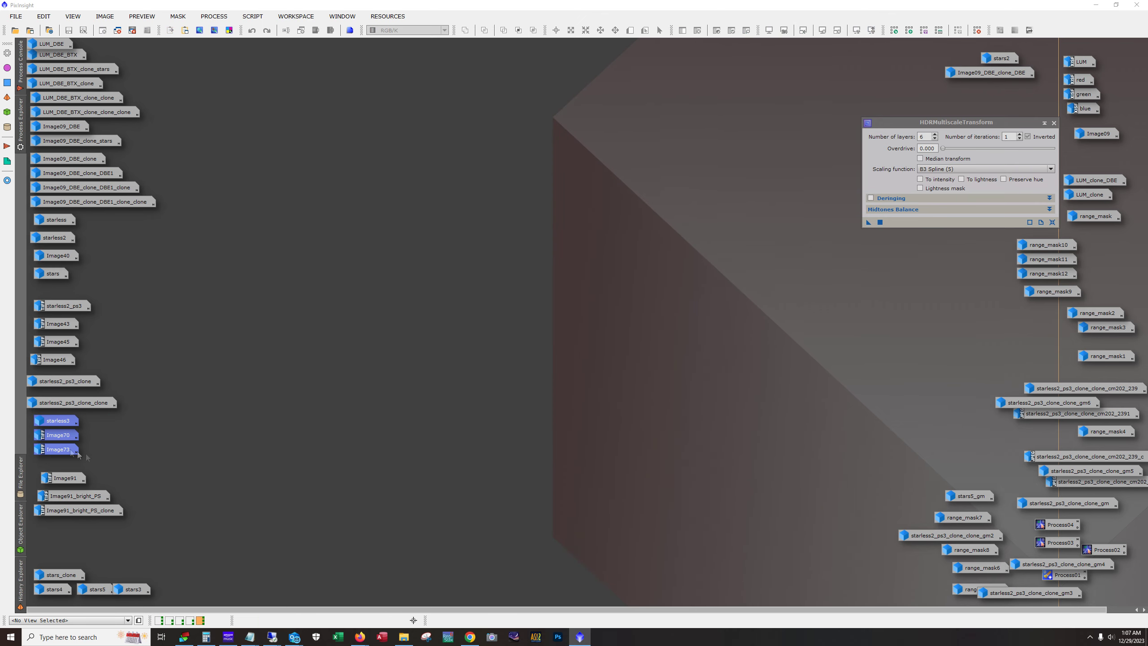
pyautogui.doubleClick(69, 419)
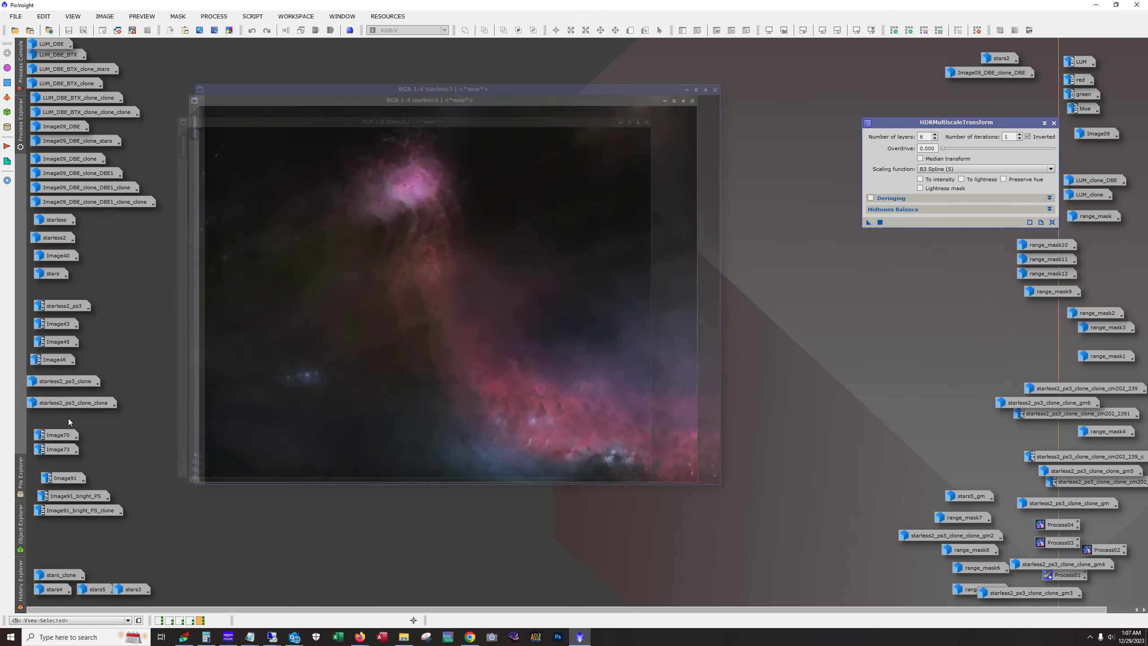
pyautogui.click(686, 90)
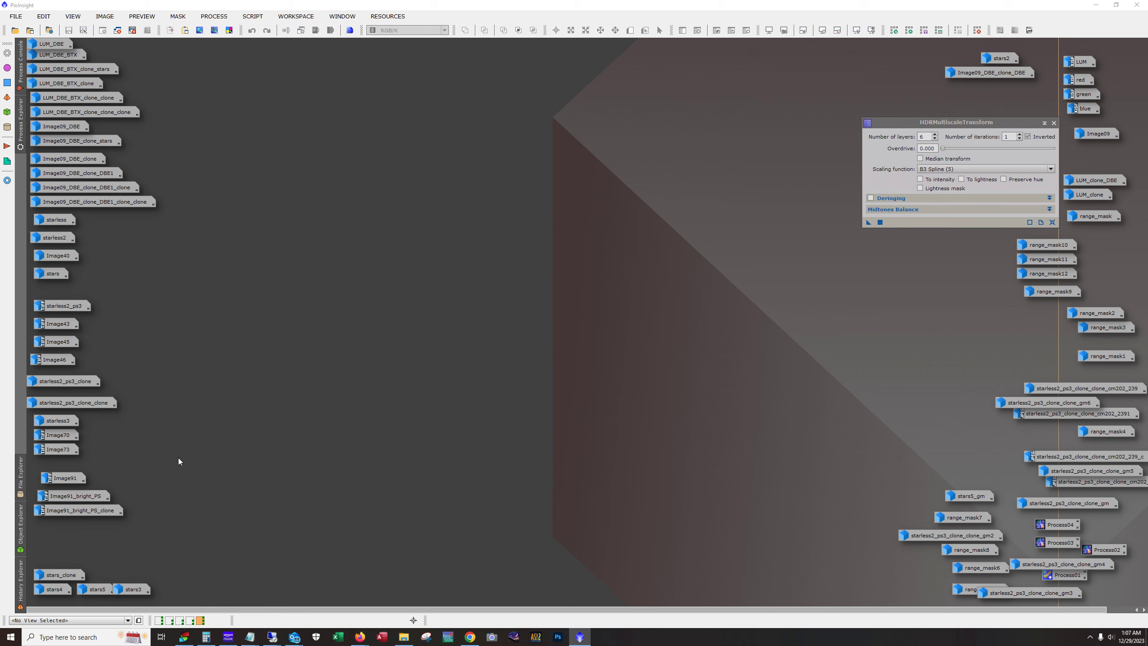
pyautogui.doubleClick(69, 435)
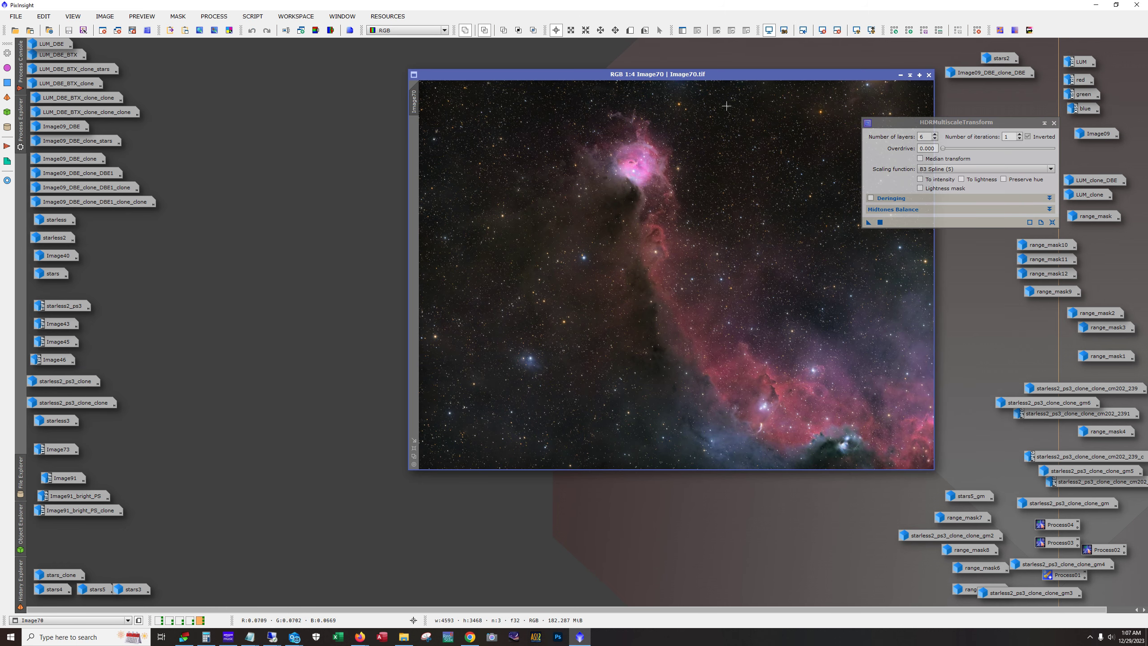
pyautogui.moveTo(731, 83); pyautogui.dragTo(515, 82)
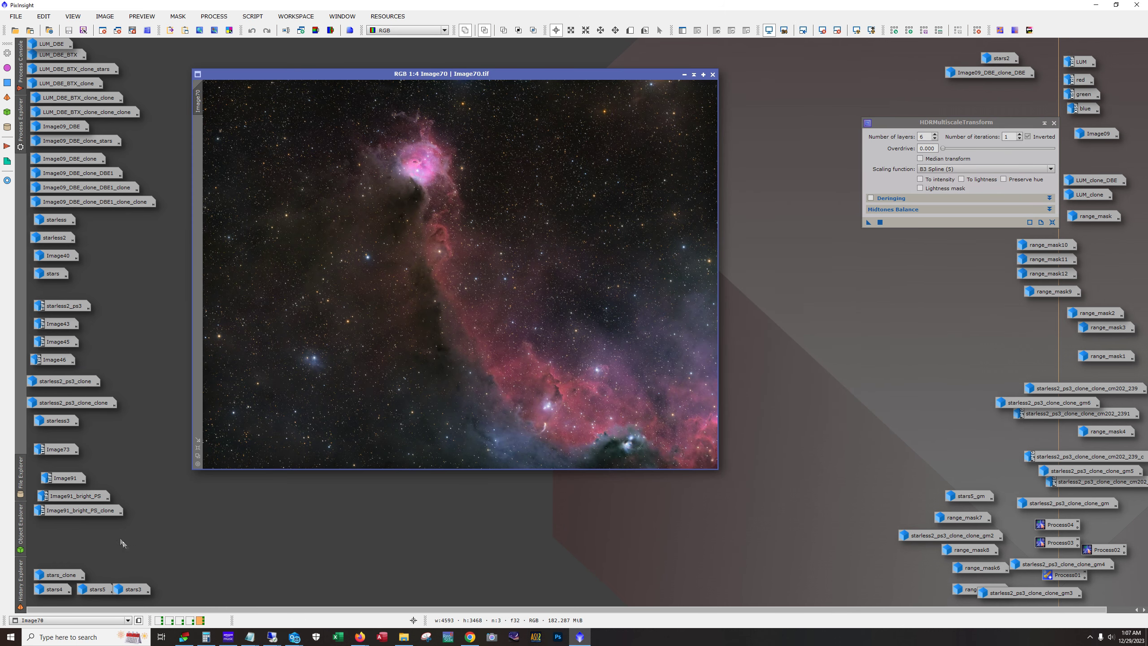
pyautogui.doubleClick(68, 479)
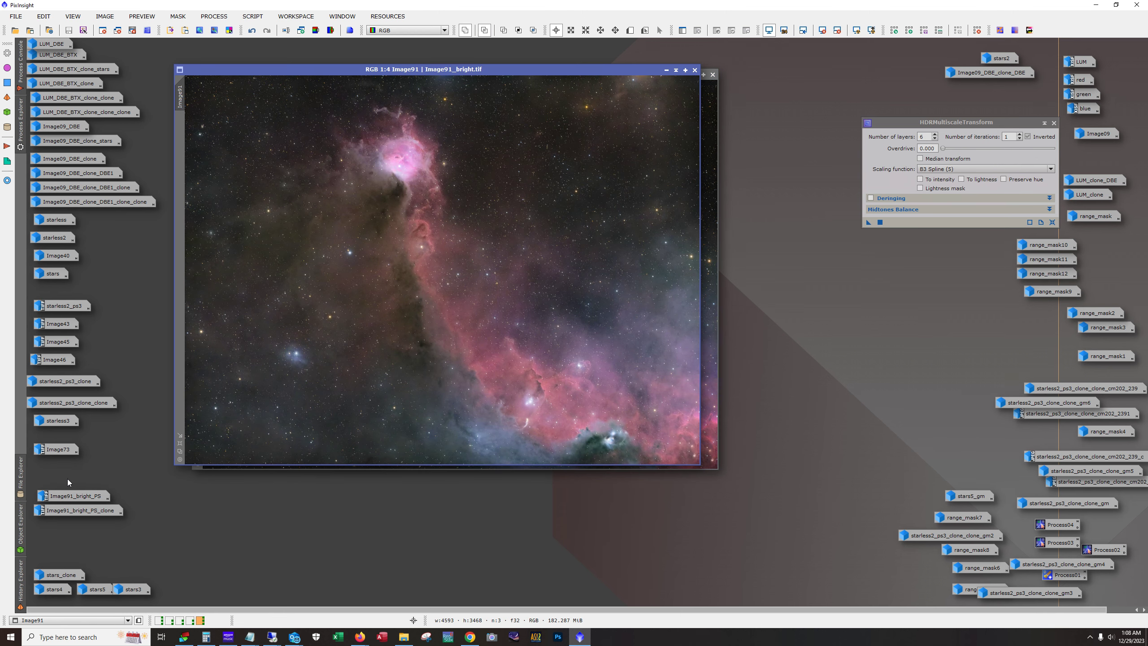
pyautogui.click(666, 70)
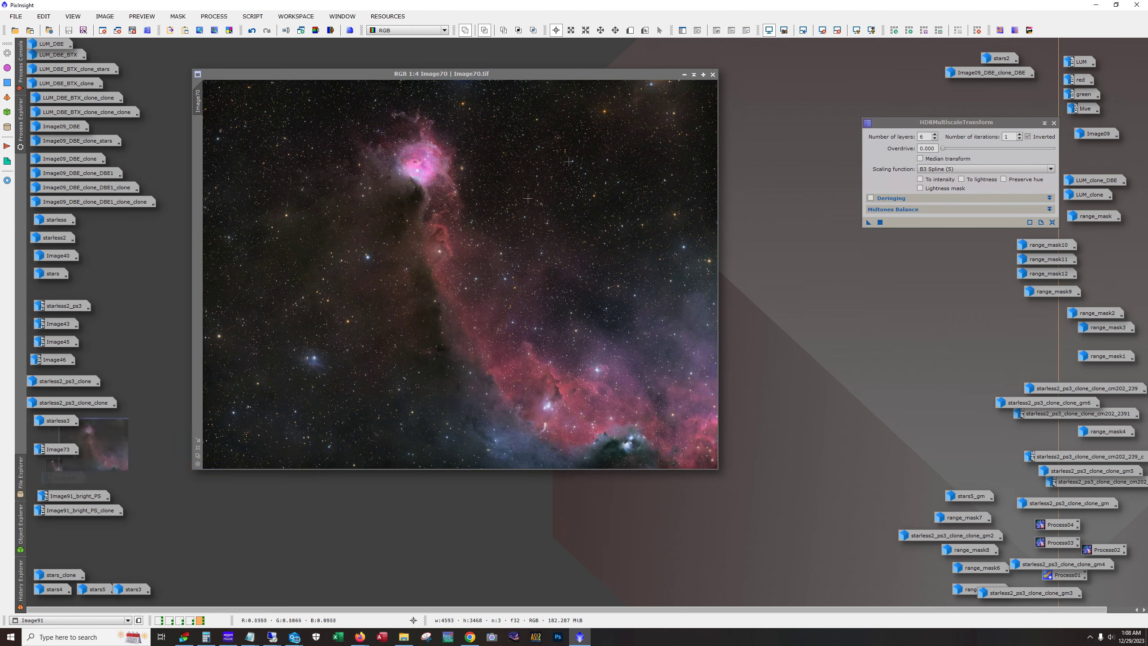
pyautogui.doubleClick(60, 448)
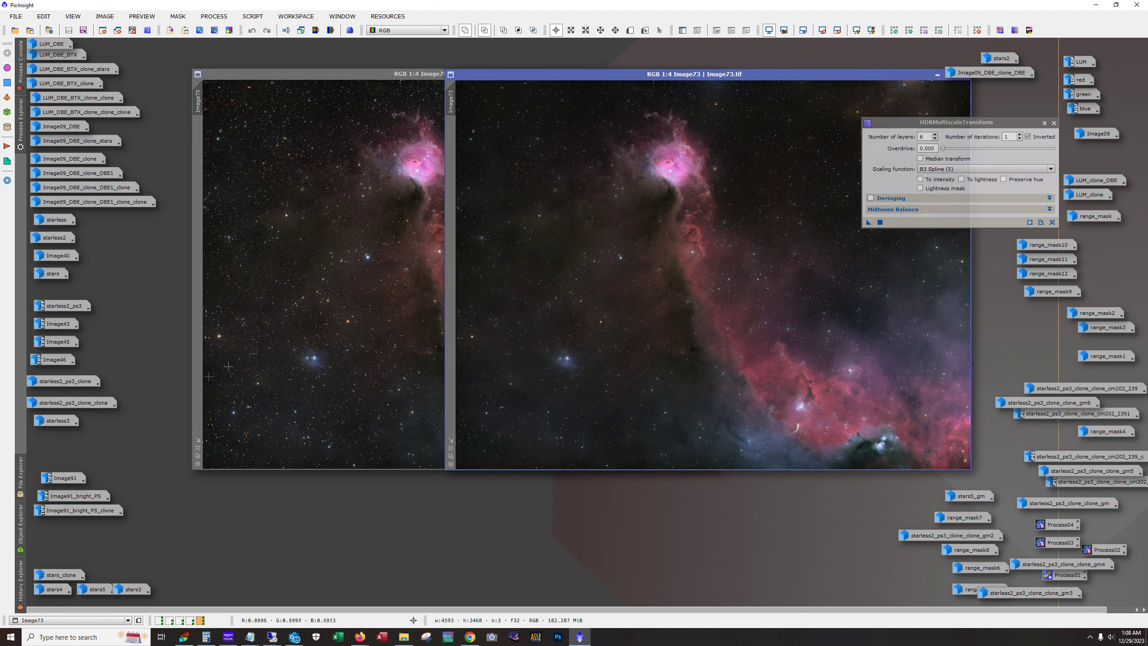
pyautogui.moveTo(741, 75); pyautogui.dragTo(629, 203)
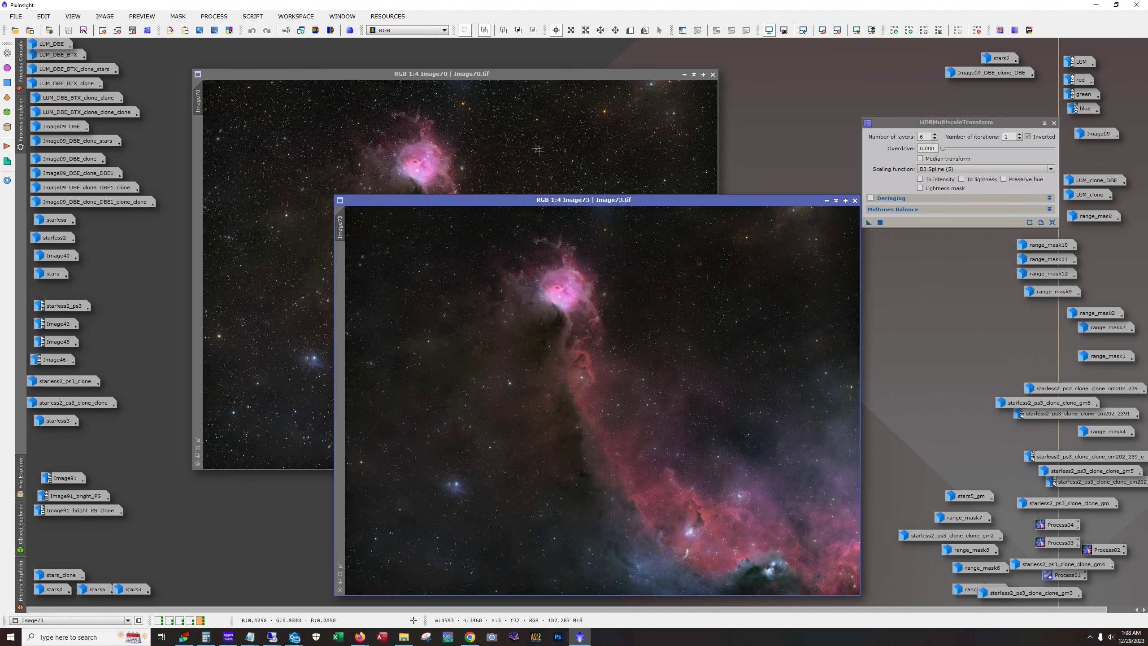
pyautogui.click(539, 155)
pyautogui.moveTo(496, 74); pyautogui.dragTo(468, 51)
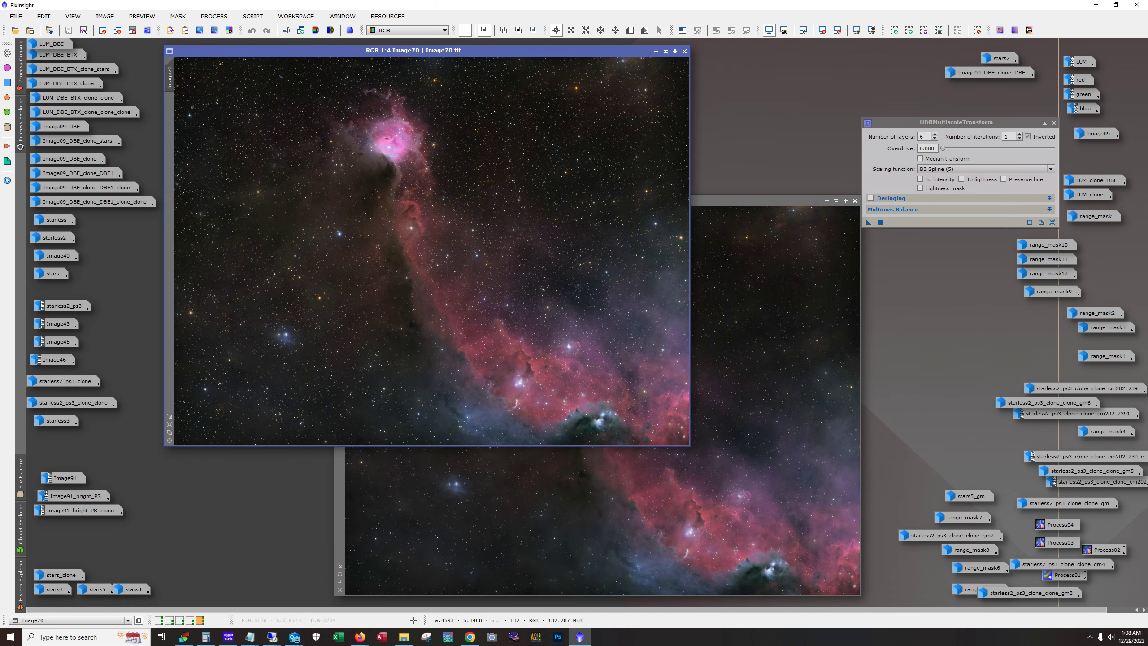
pyautogui.click(741, 293)
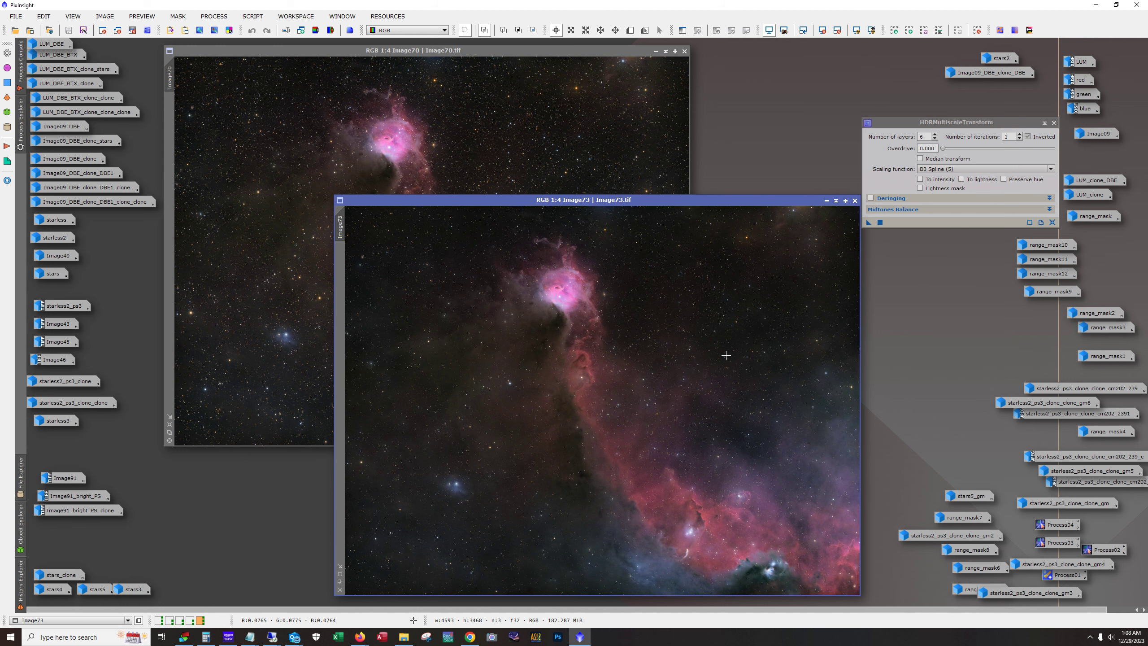
pyautogui.doubleClick(54, 421)
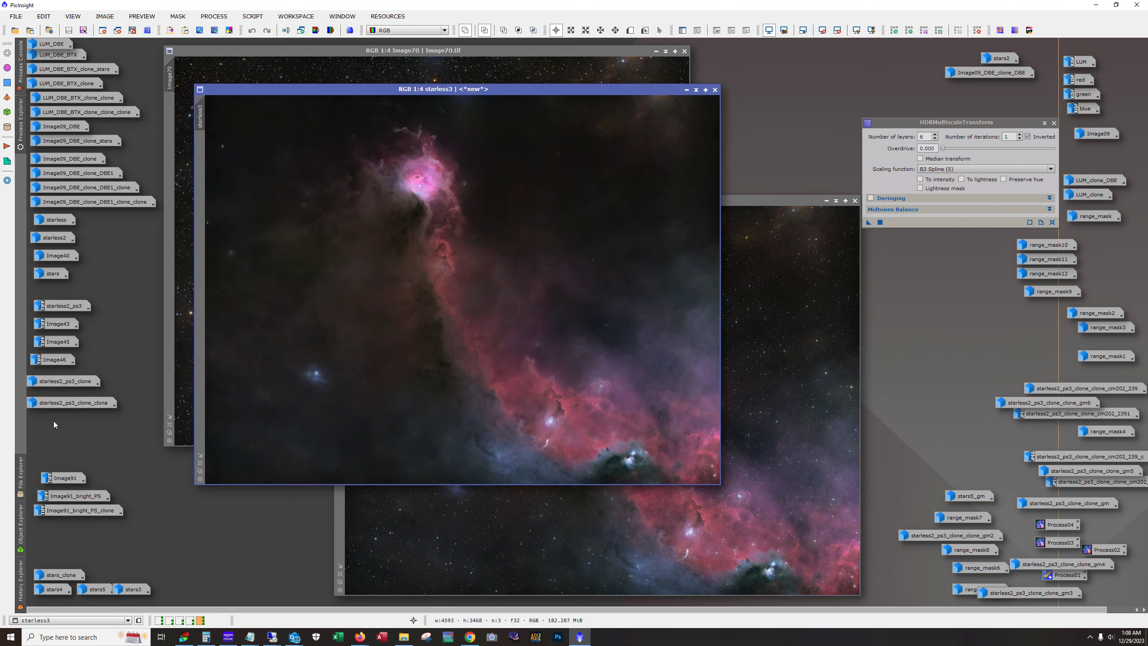
pyautogui.scroll(2, 331, 235)
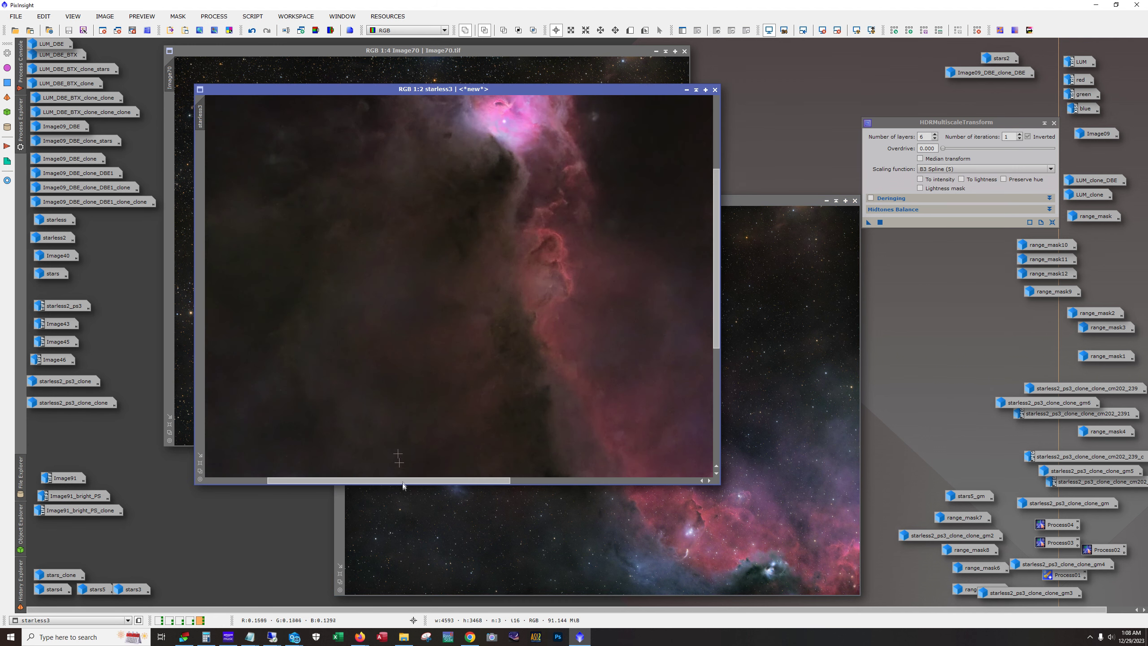
pyautogui.moveTo(401, 482); pyautogui.dragTo(338, 482)
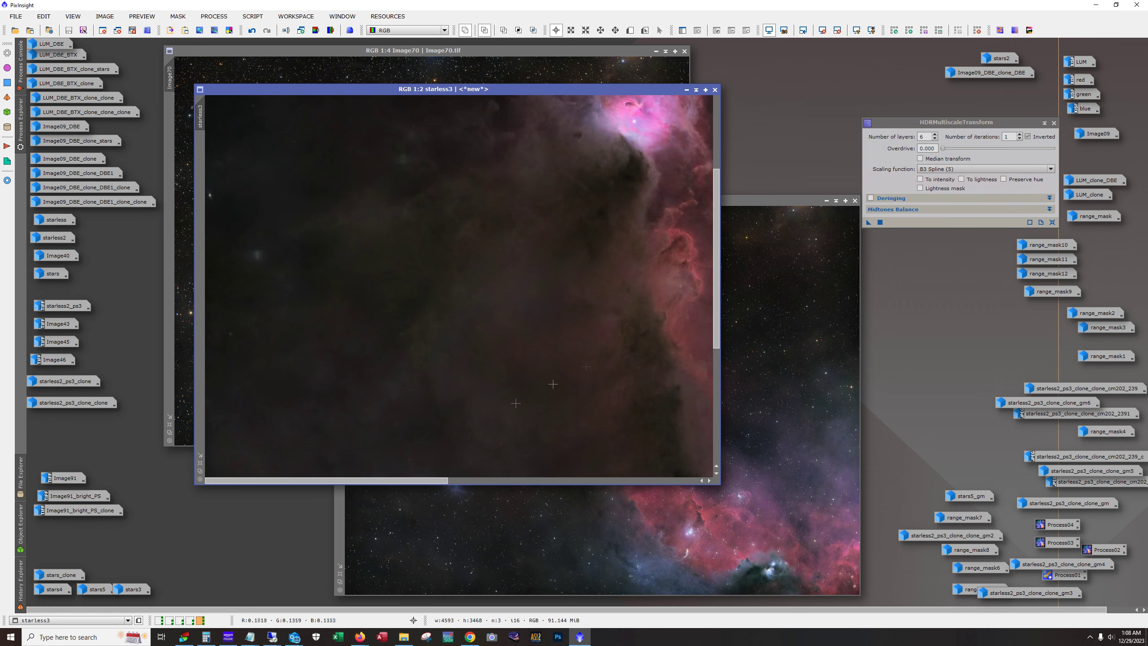
pyautogui.moveTo(716, 330); pyautogui.dragTo(744, 303)
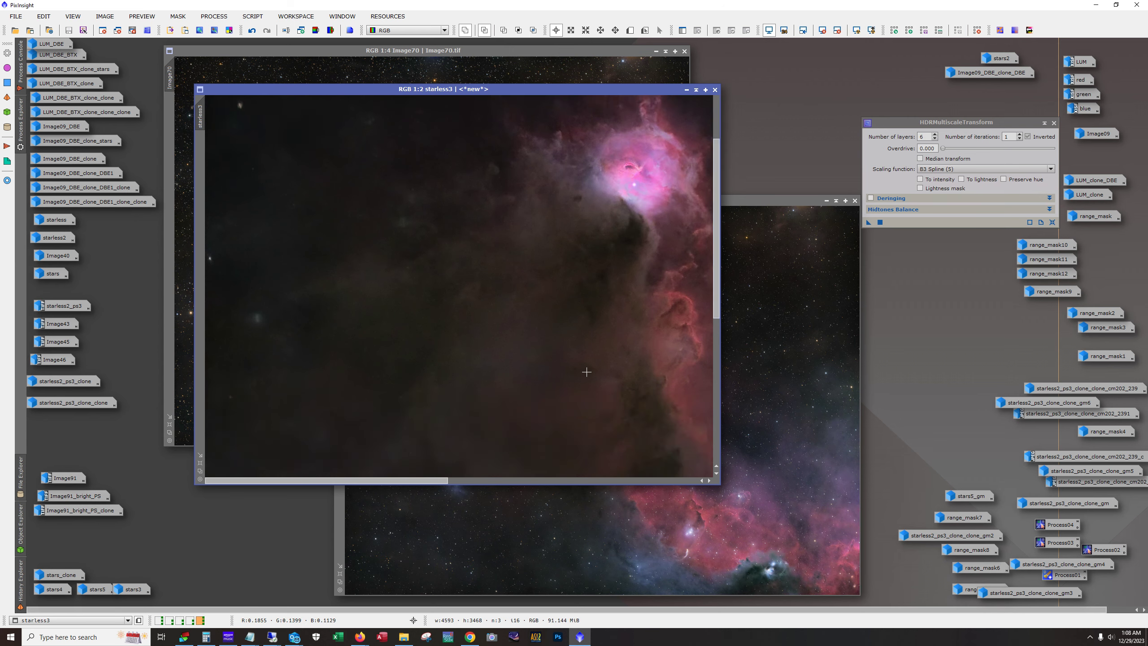
pyautogui.scroll(-3, 615, 122)
pyautogui.scroll(1, 593, 207)
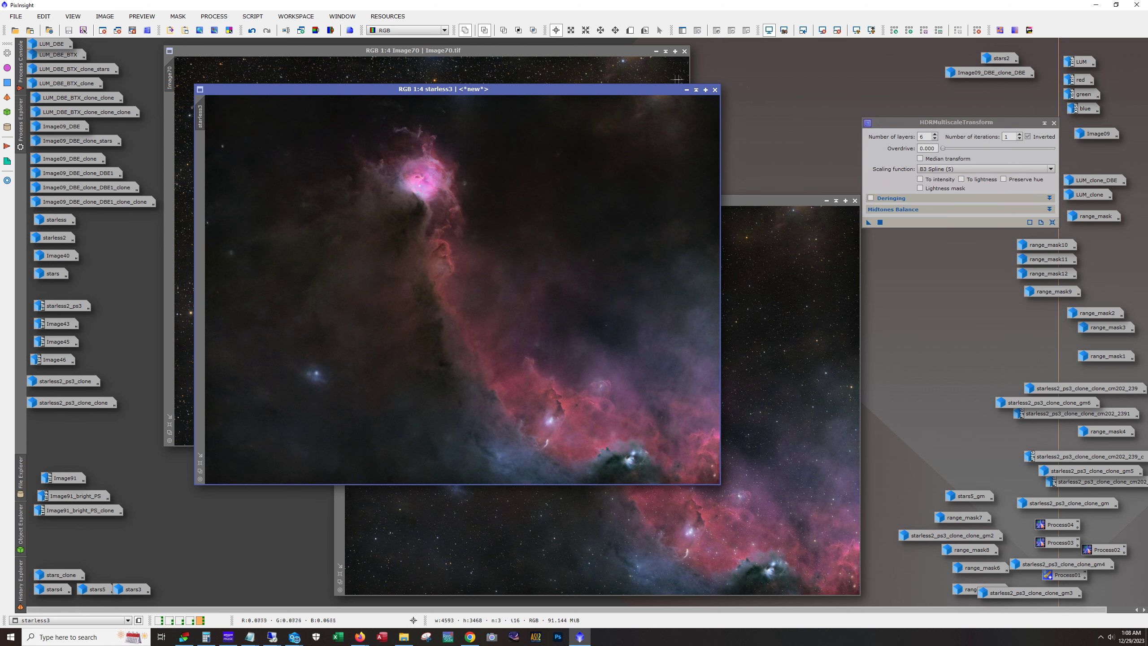
pyautogui.click(686, 90)
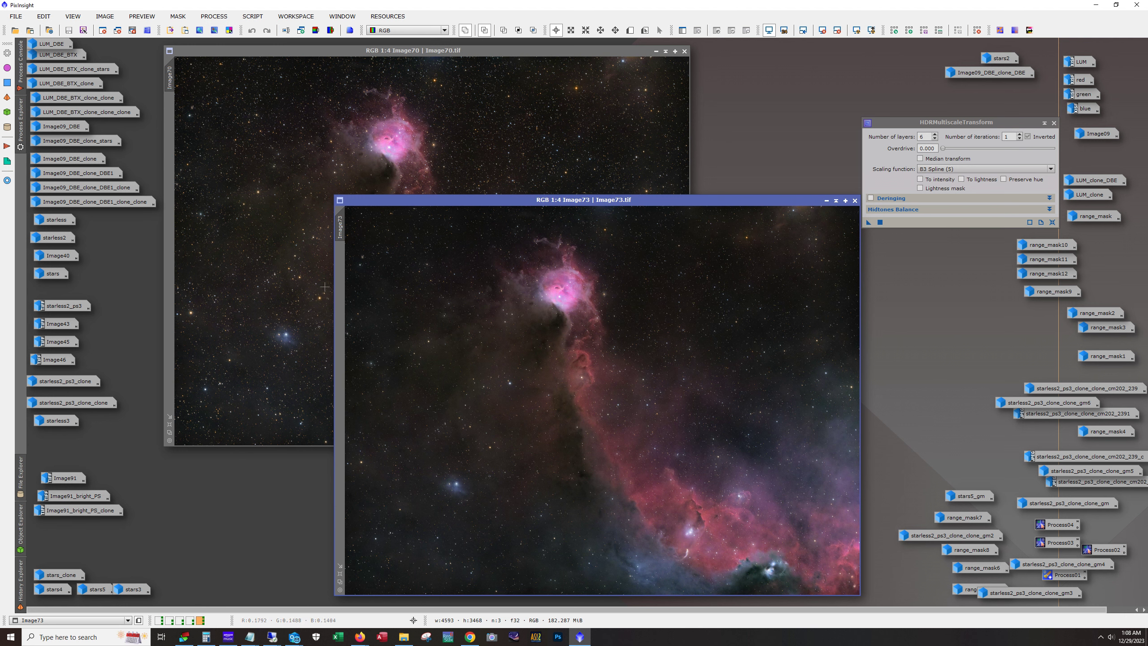
pyautogui.click(291, 269)
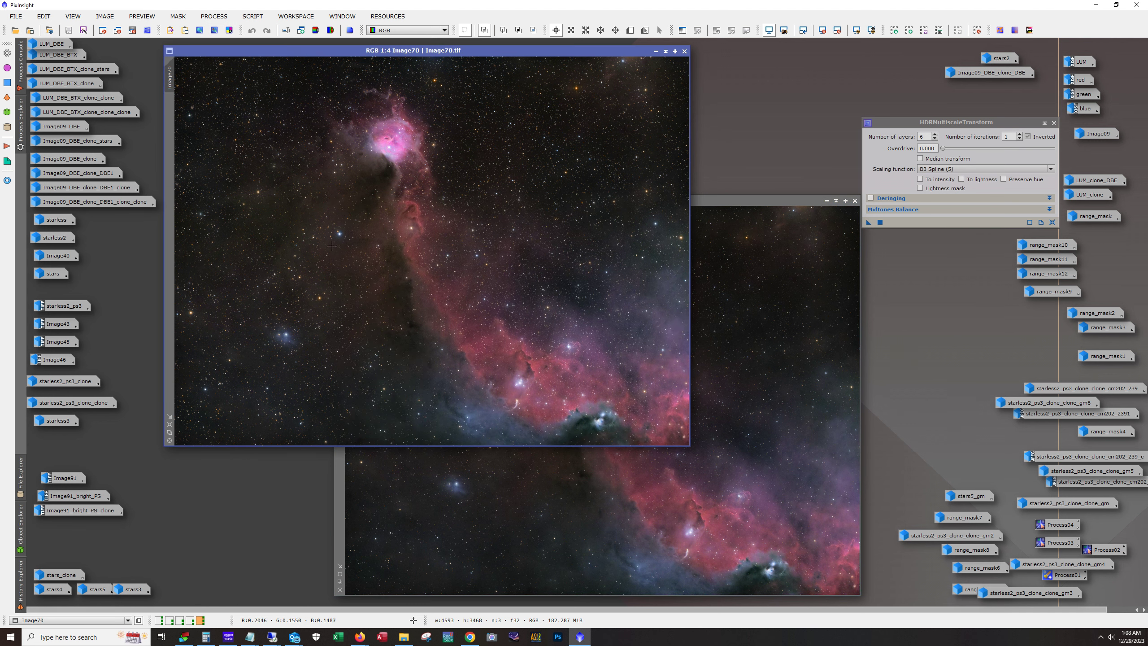
pyautogui.click(463, 476)
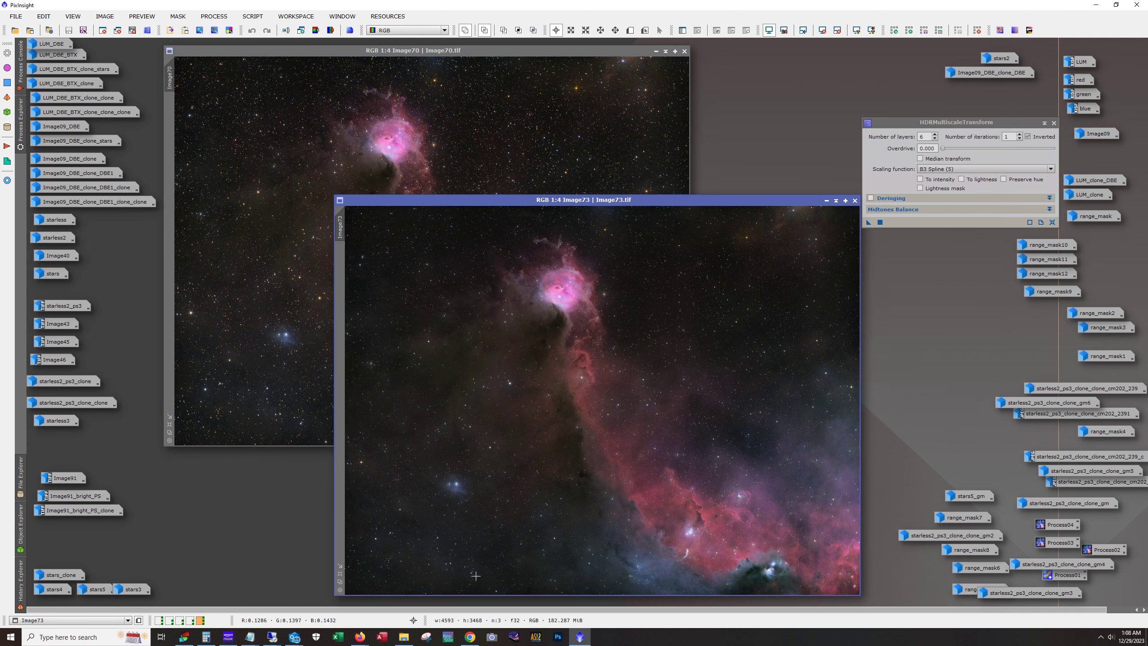
pyautogui.click(271, 362)
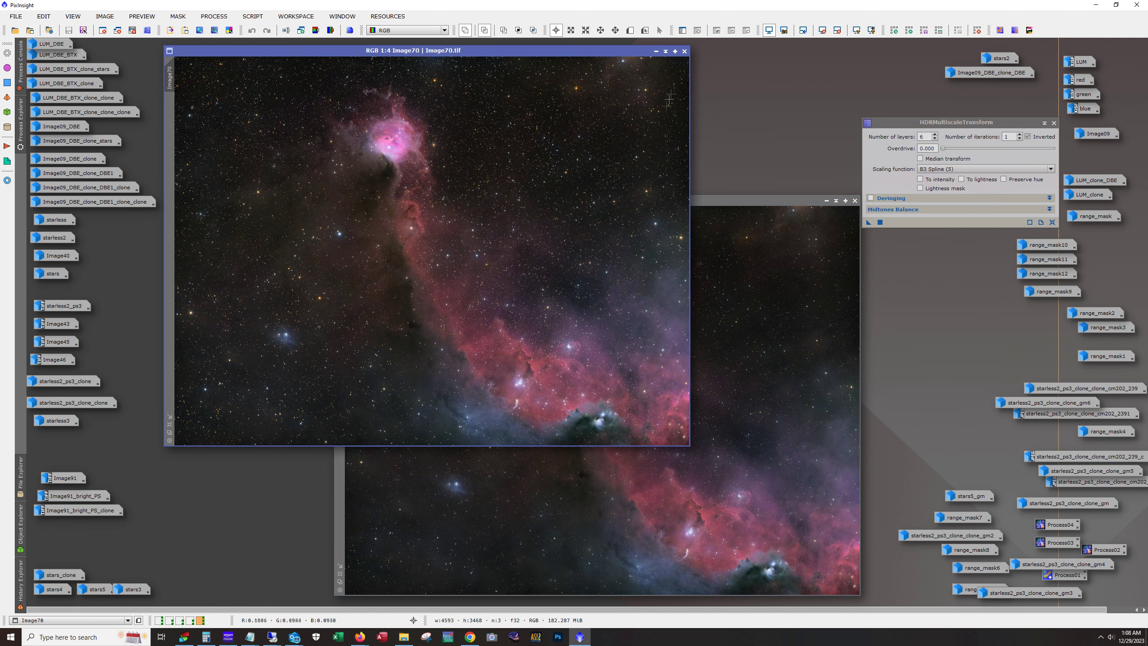
pyautogui.click(656, 52)
pyautogui.click(826, 201)
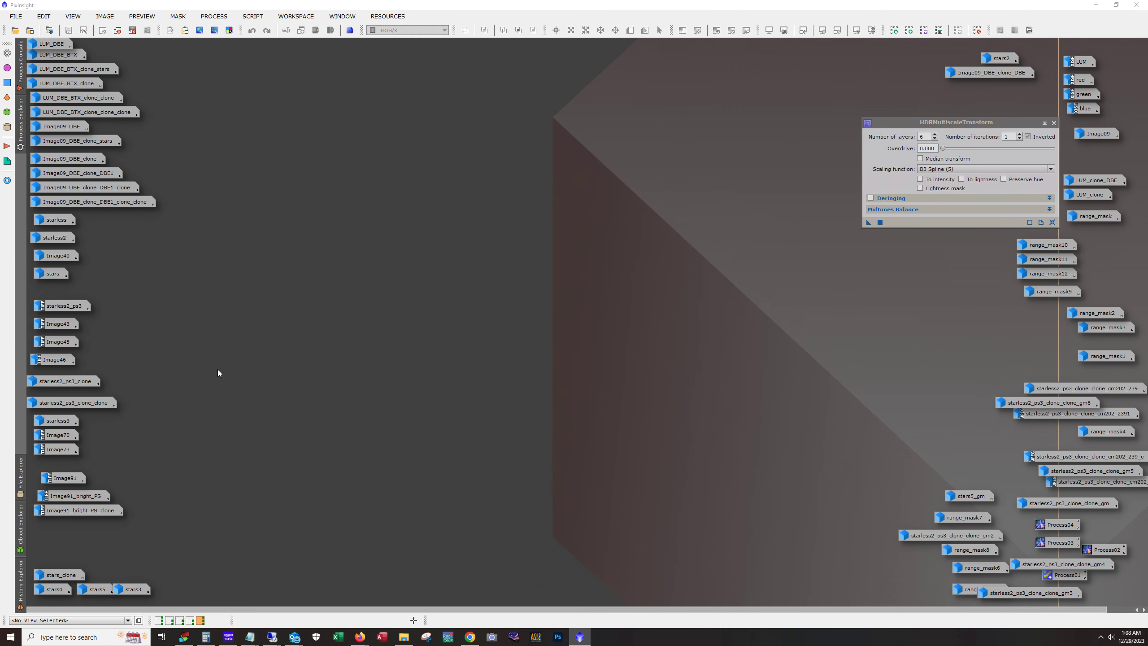
pyautogui.doubleClick(62, 478)
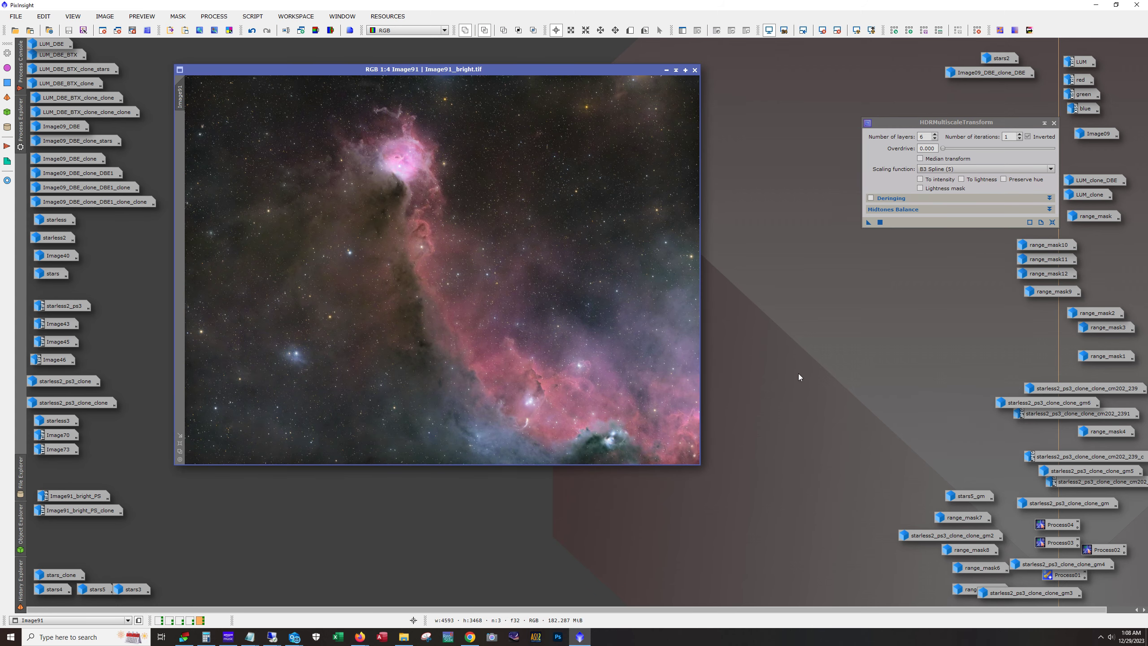
pyautogui.moveTo(508, 71); pyautogui.dragTo(538, 72)
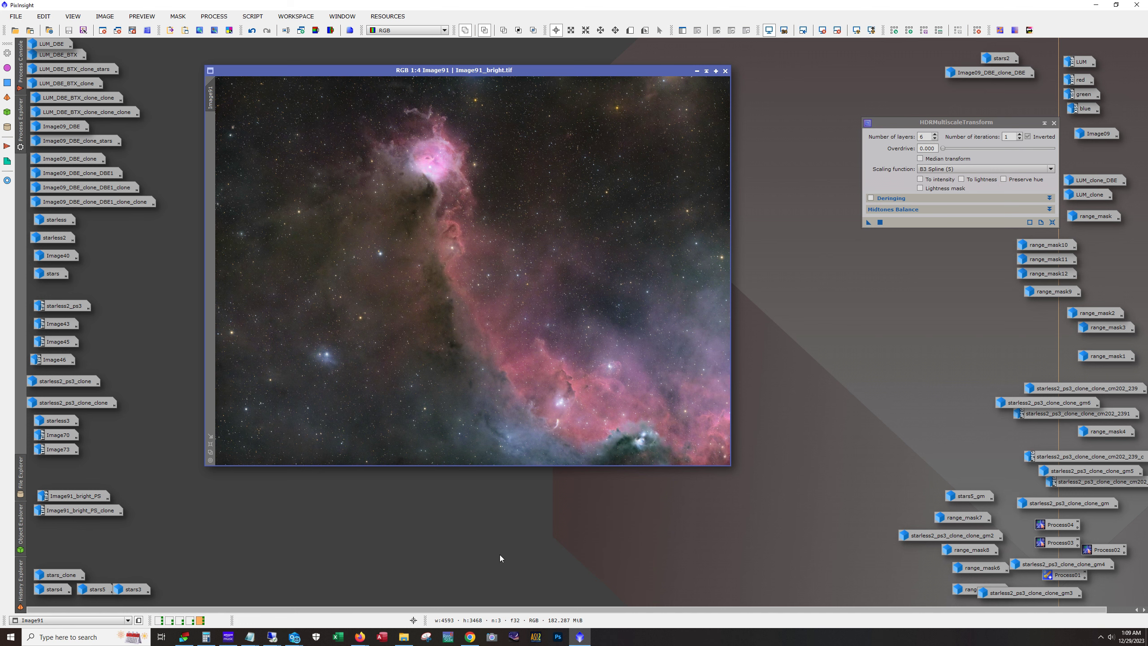
pyautogui.hotkey('ctrl', '+')
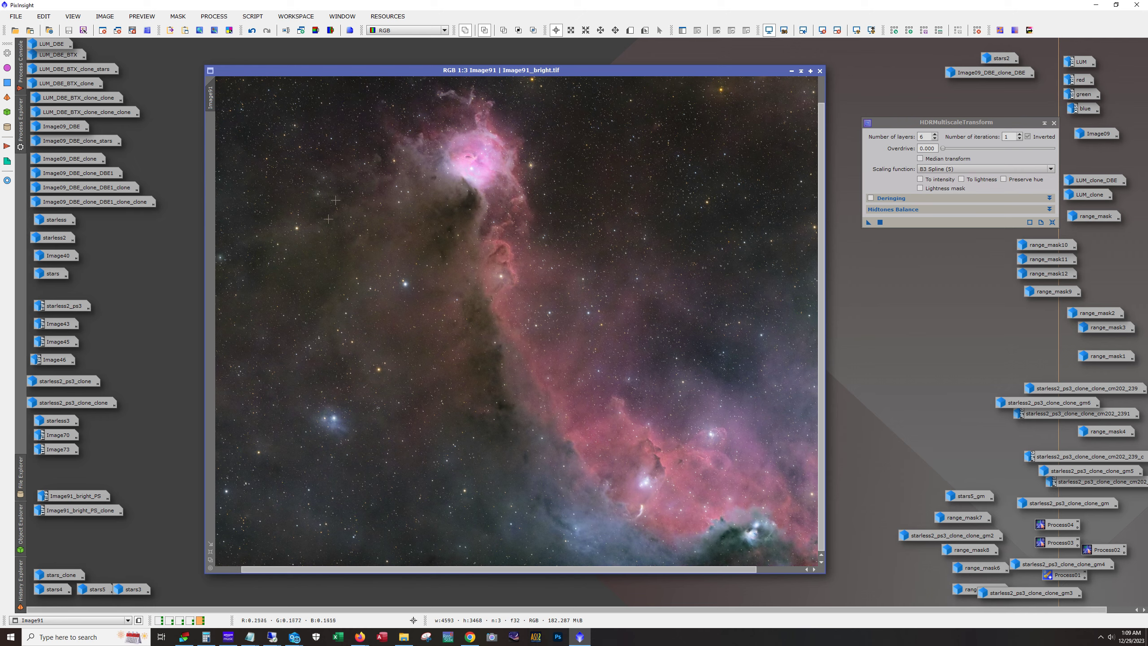
pyautogui.scroll(3, 457, 151)
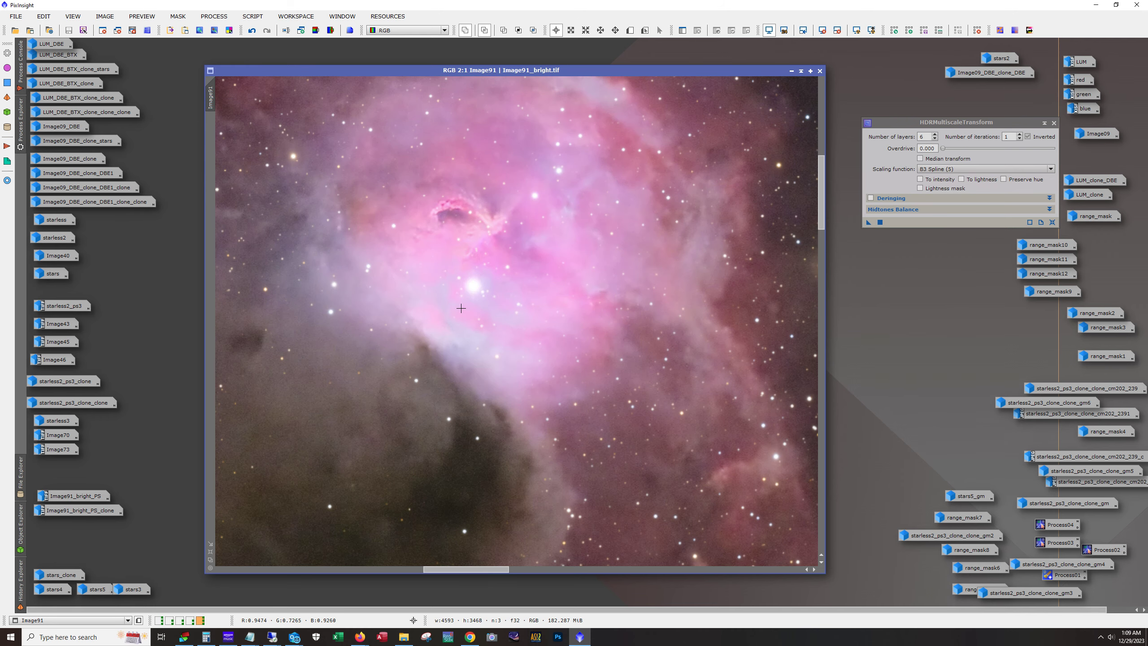
pyautogui.scroll(-4, 461, 308)
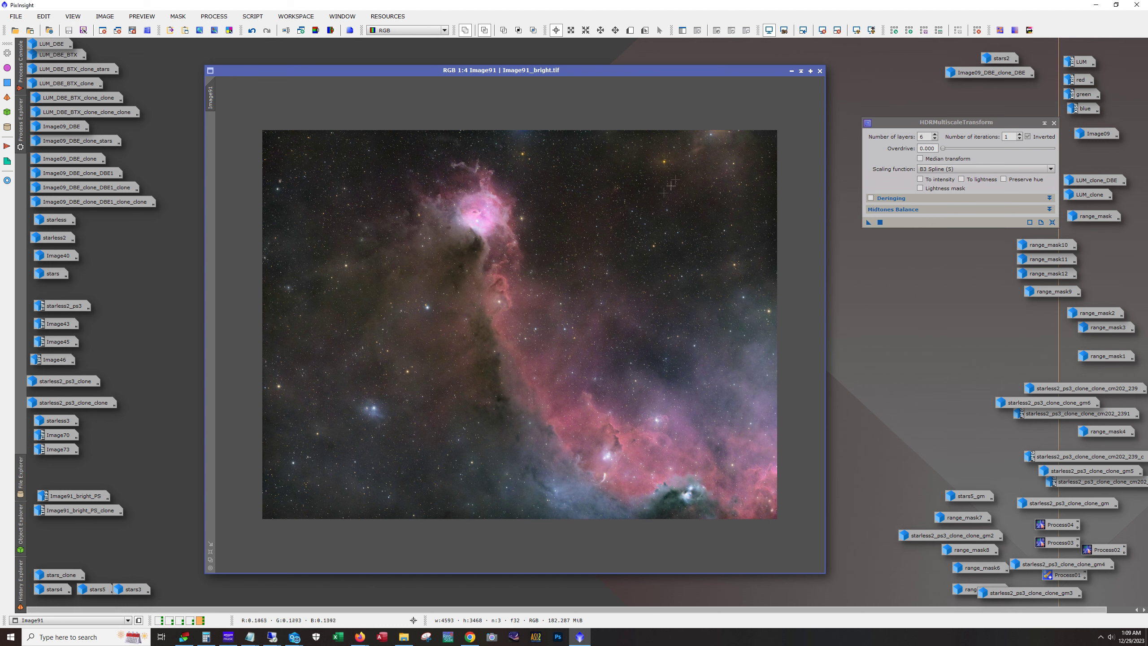
pyautogui.click(791, 71)
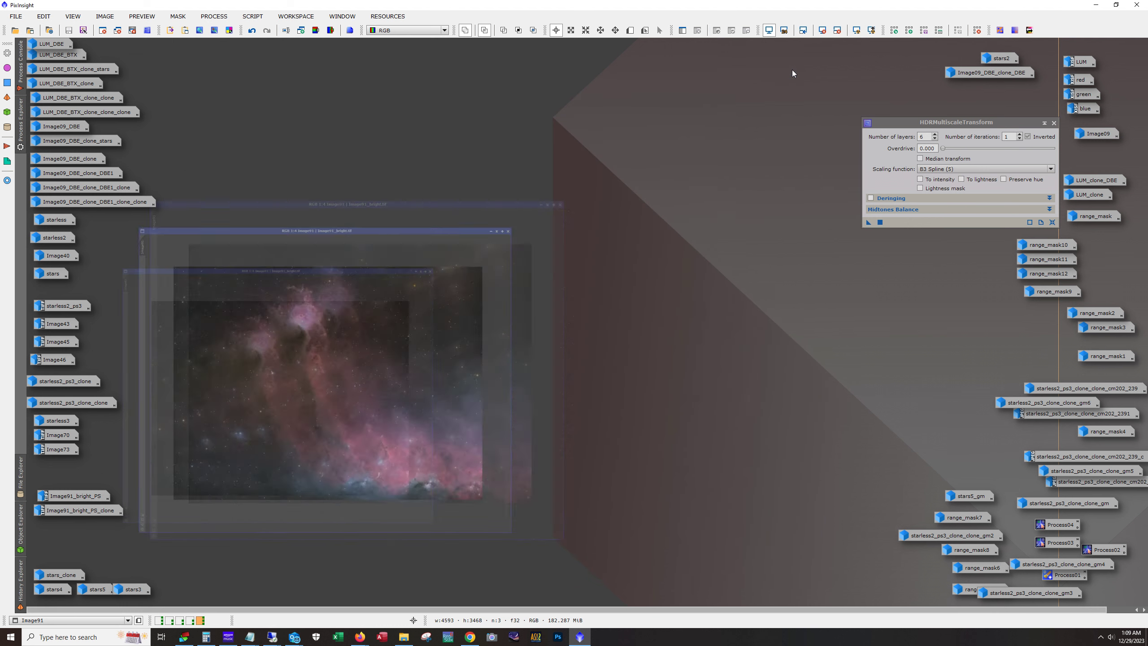
pyautogui.doubleClick(69, 495)
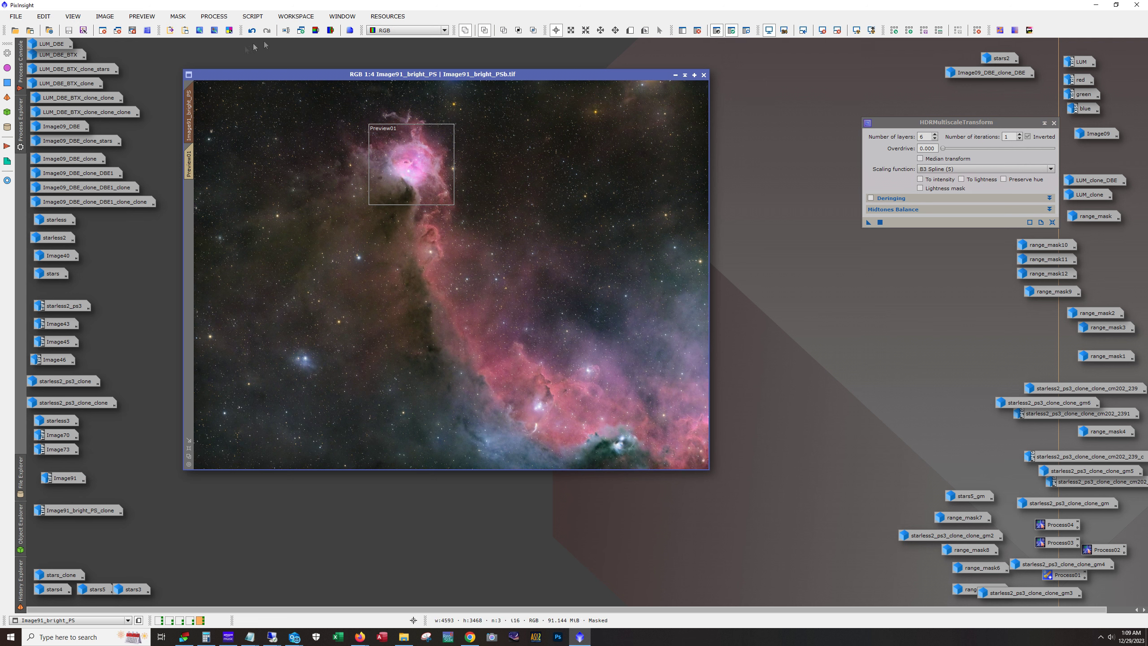
pyautogui.click(149, 16)
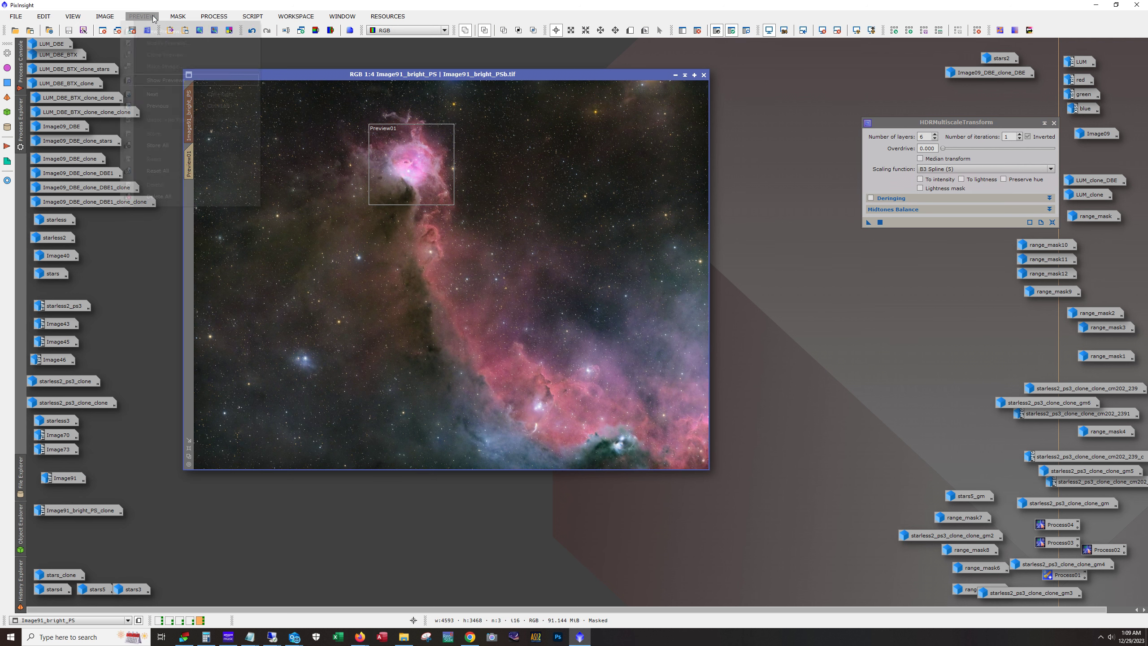
pyautogui.click(159, 208)
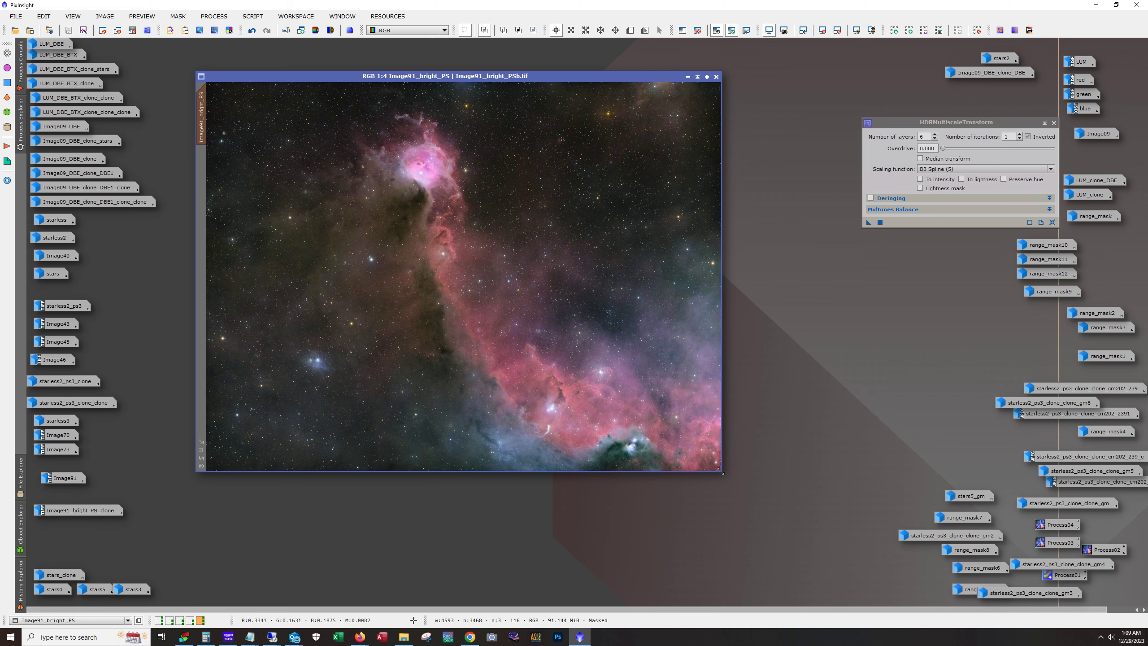
pyautogui.moveTo(721, 472); pyautogui.dragTo(762, 521)
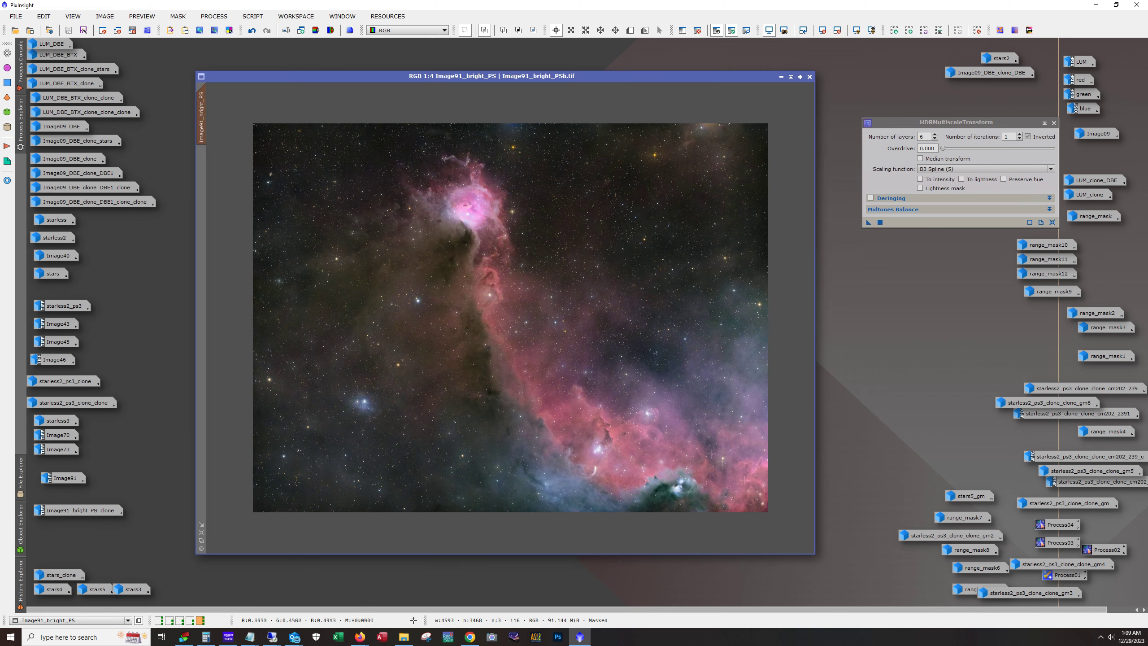
pyautogui.scroll(1, 647, 414)
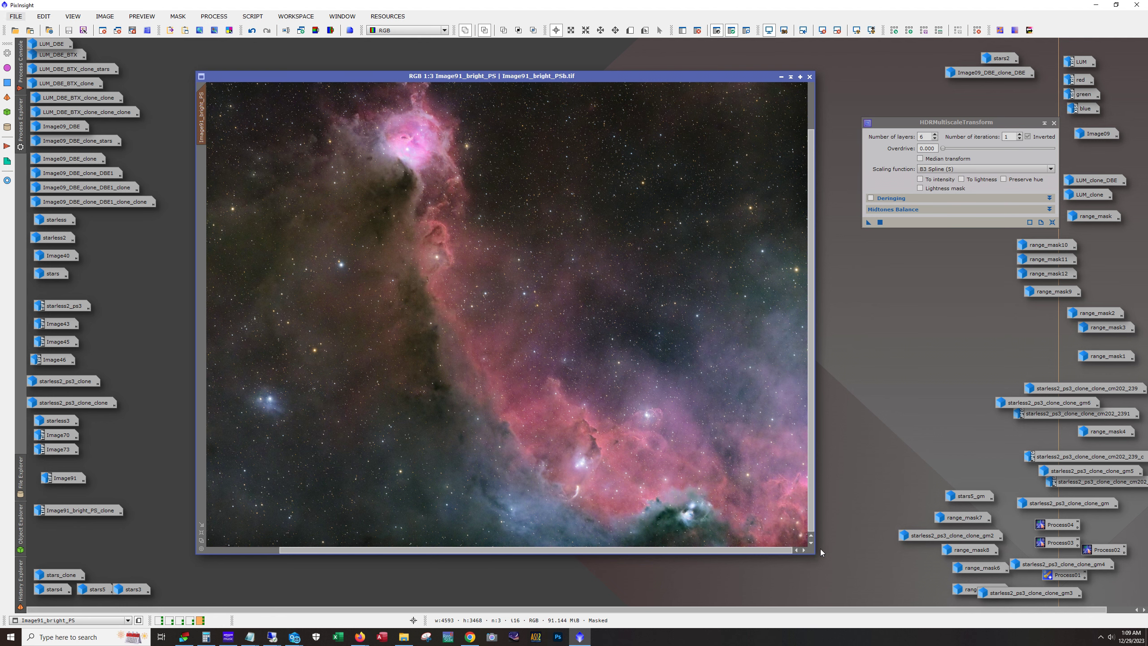
pyautogui.scroll(-1, 406, 390)
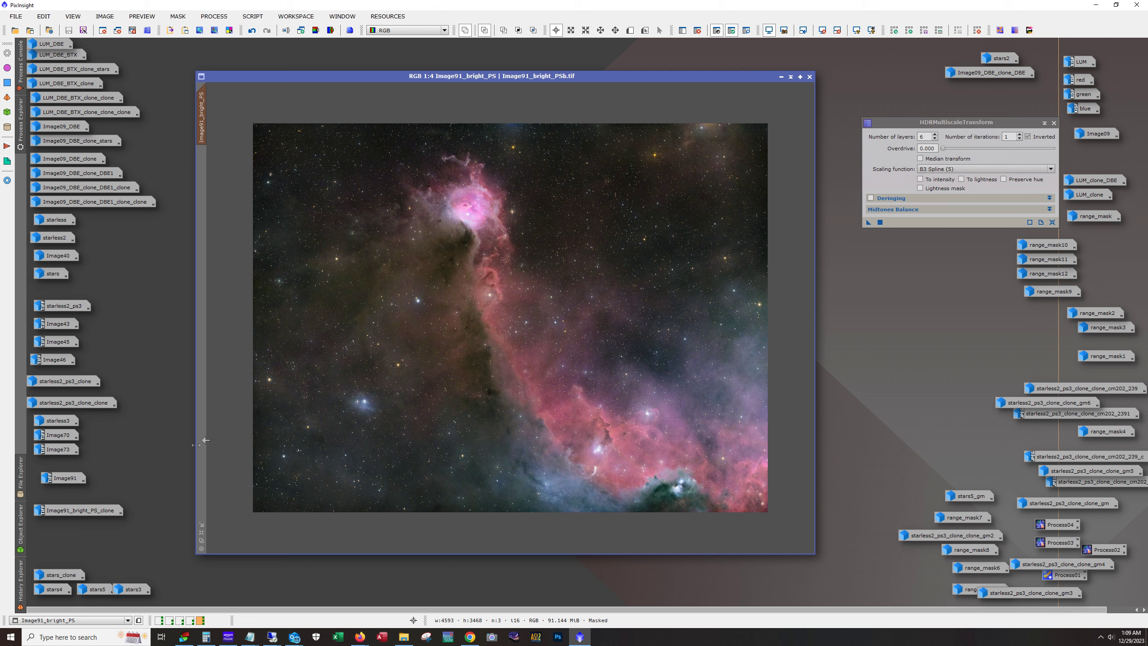
pyautogui.scroll(3, 370, 454)
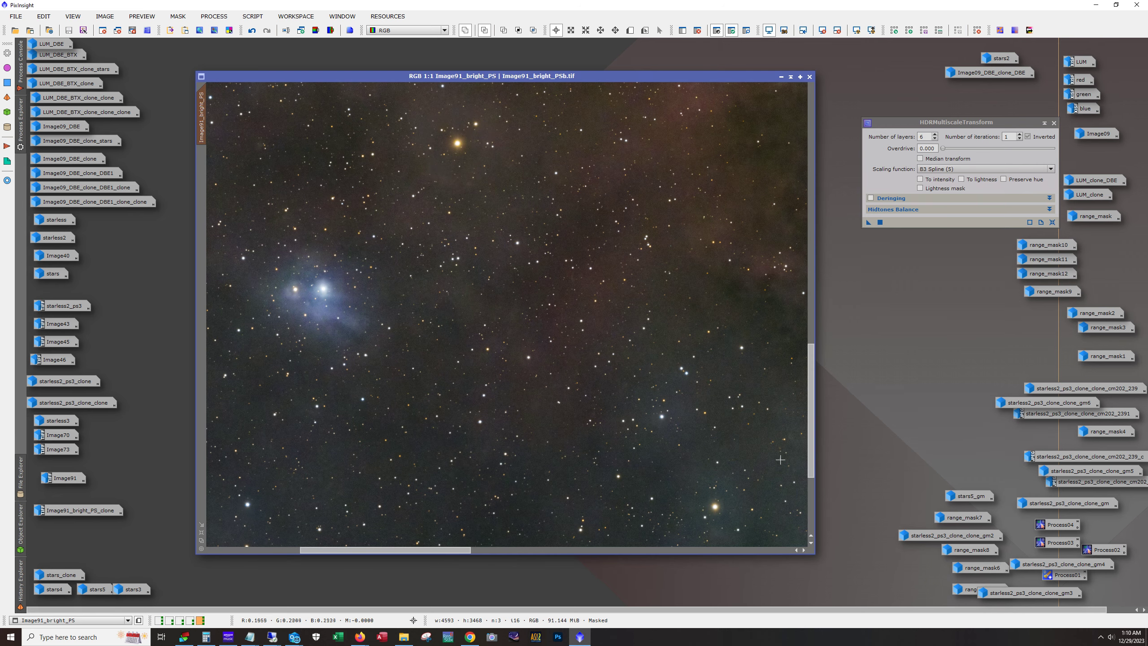
pyautogui.moveTo(811, 465); pyautogui.dragTo(827, 351)
pyautogui.moveTo(437, 551); pyautogui.dragTo(503, 550)
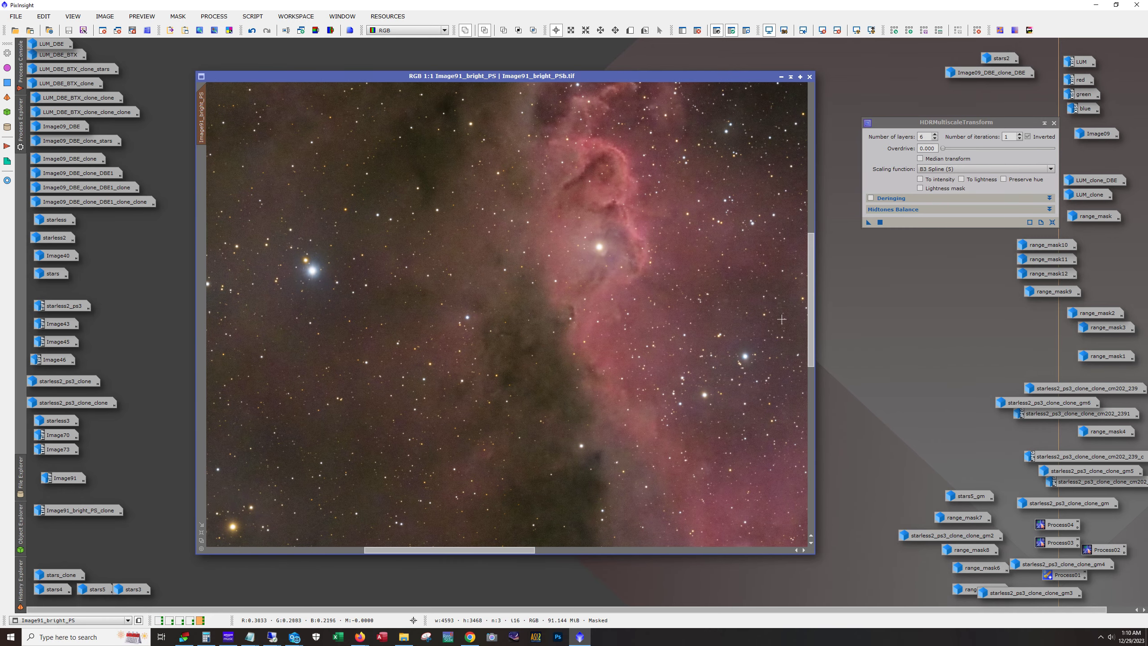
pyautogui.moveTo(808, 342); pyautogui.dragTo(804, 506)
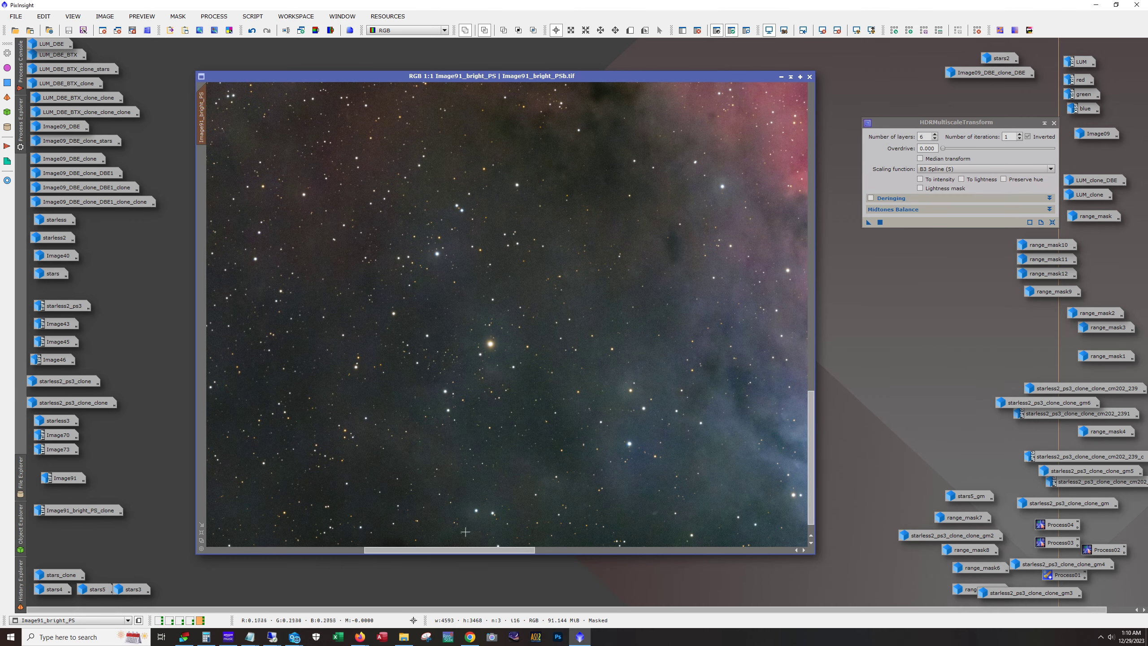
pyautogui.moveTo(465, 532); pyautogui.dragTo(631, 408)
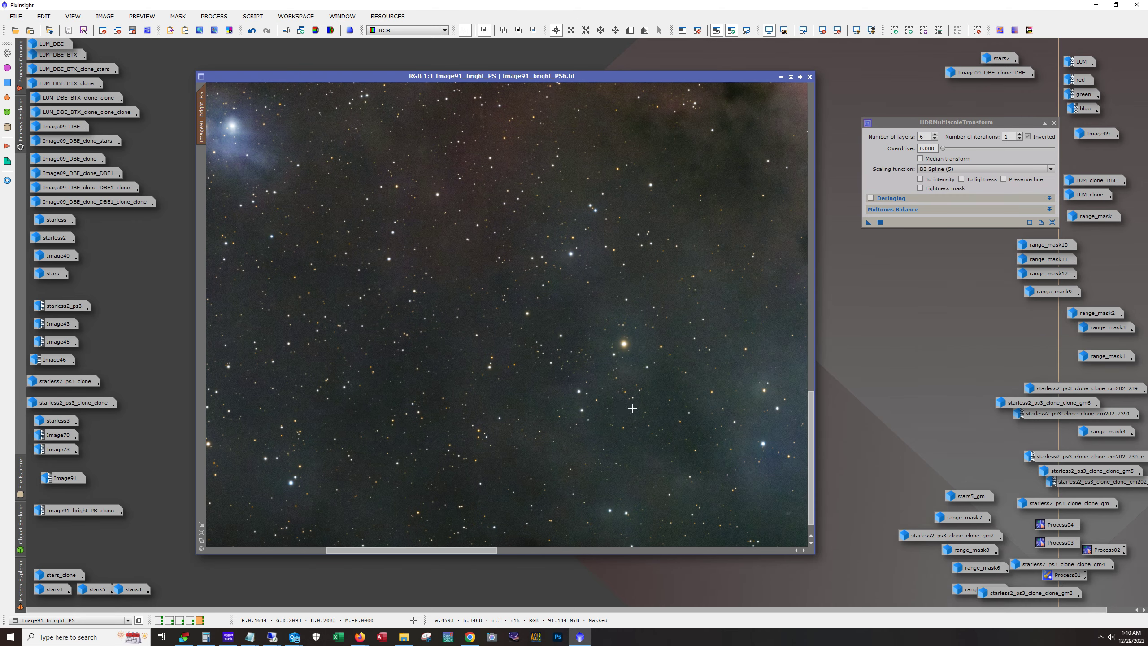
pyautogui.scroll(-1, 639, 387)
pyautogui.scroll(-1, 630, 362)
pyautogui.scroll(1, 457, 235)
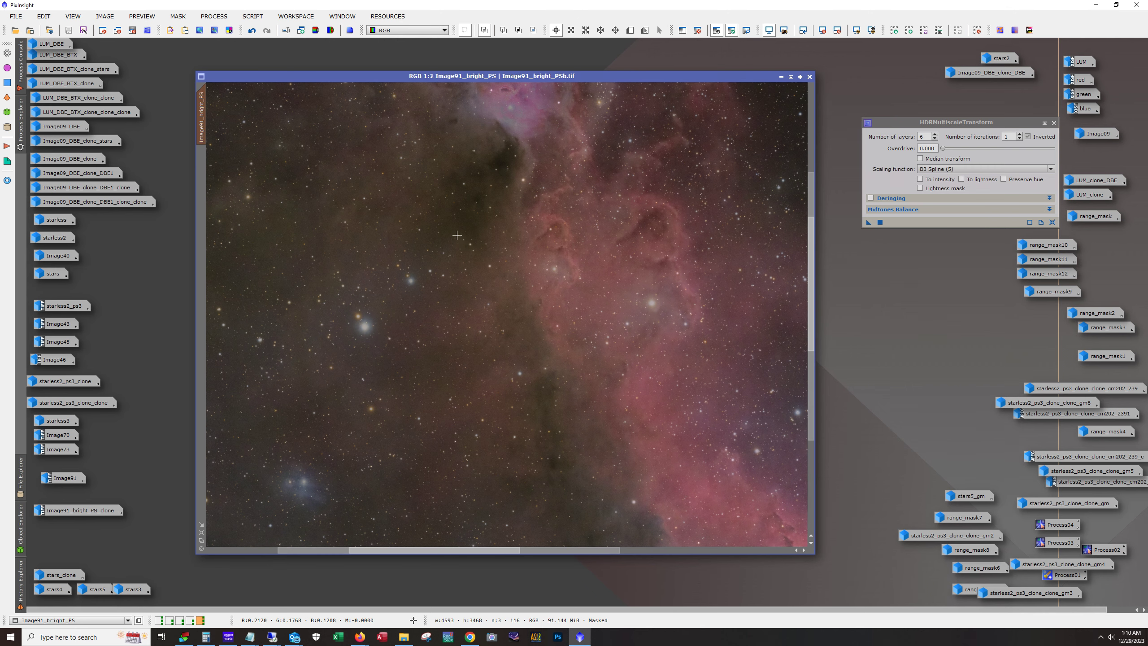
pyautogui.scroll(1, 814, 281)
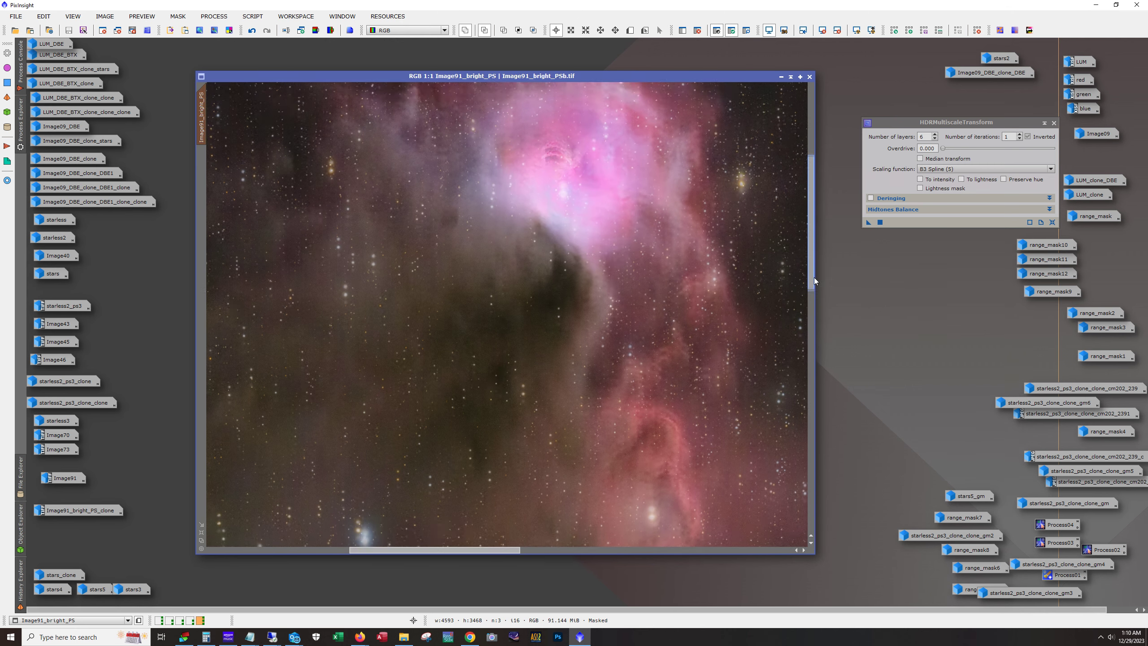
pyautogui.moveTo(471, 550); pyautogui.dragTo(392, 545)
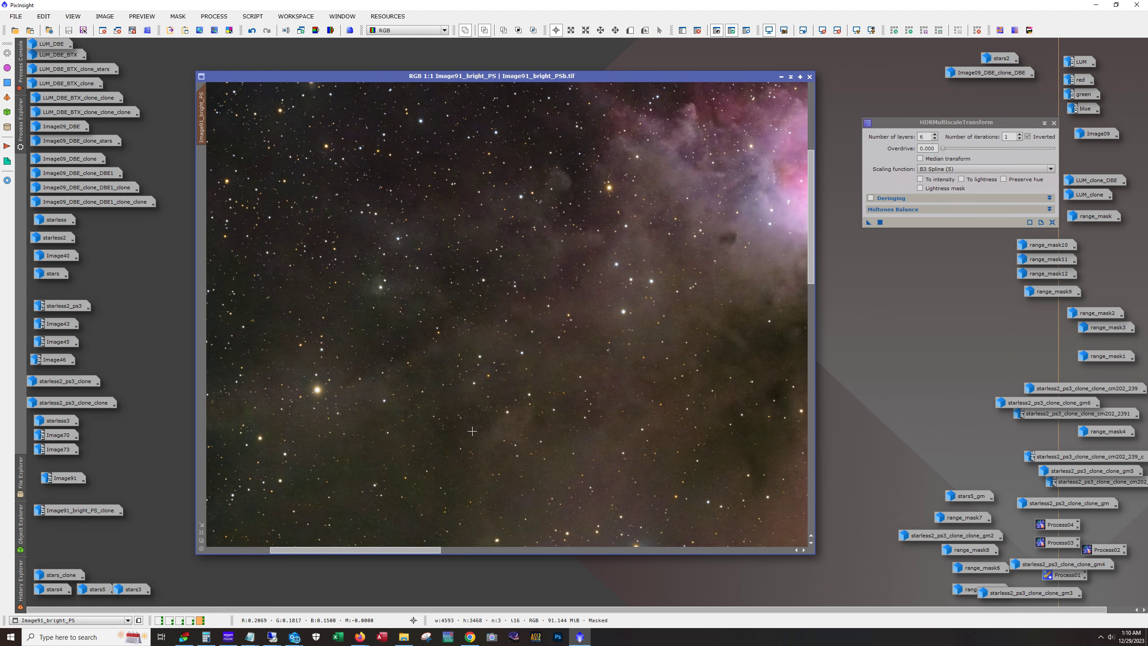
pyautogui.scroll(-3, 471, 431)
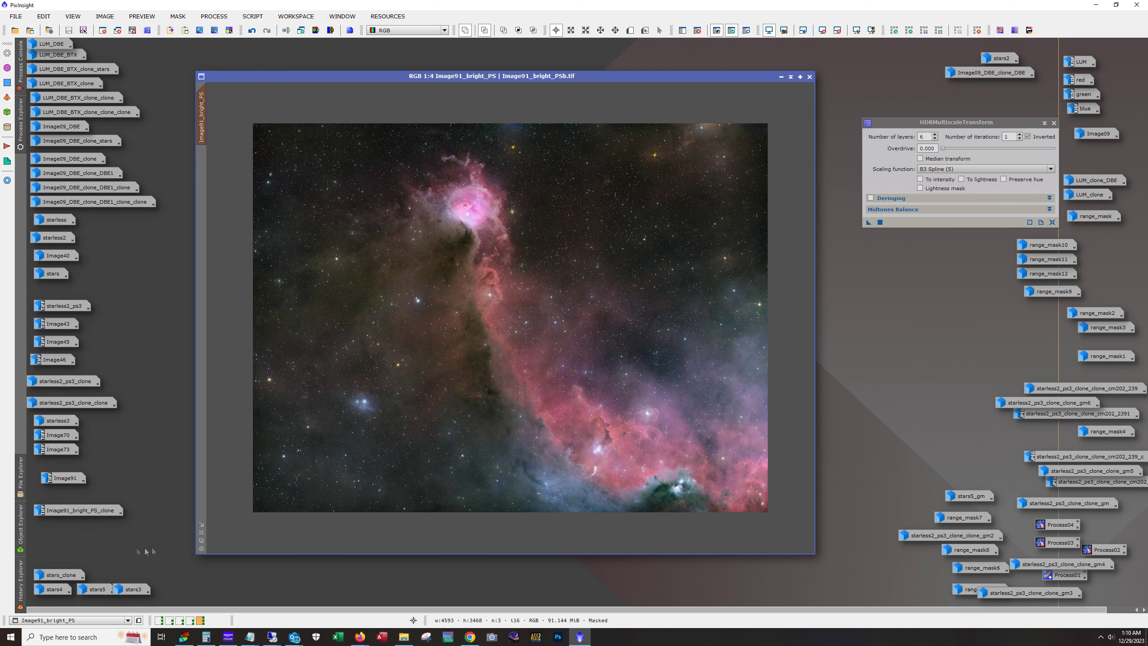
# - Open the cropped Image91_bright_PS_clone image, then reposition and enlarge its window
pyautogui.doubleClick(78, 514)
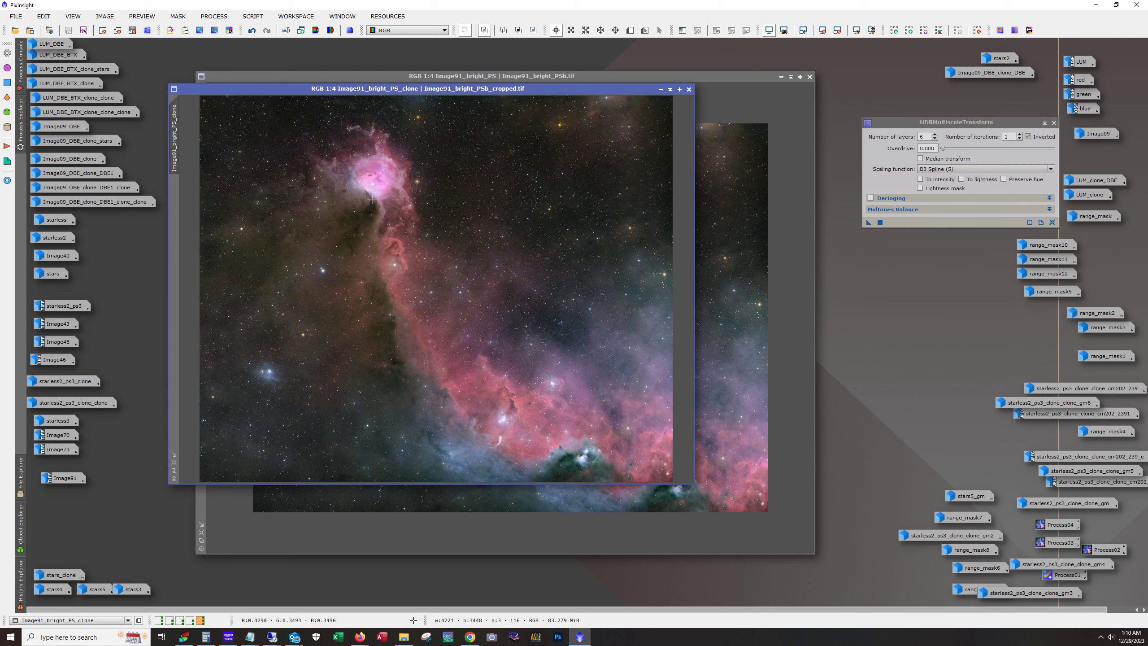
pyautogui.moveTo(319, 90); pyautogui.dragTo(320, 61)
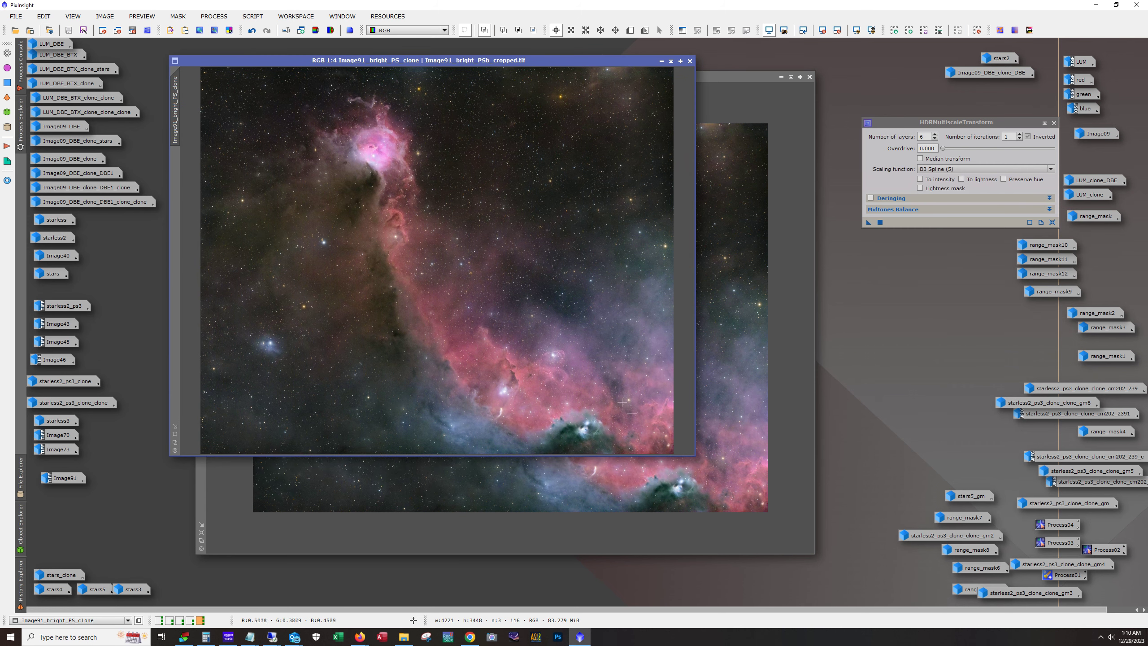
pyautogui.moveTo(694, 455); pyautogui.dragTo(804, 567)
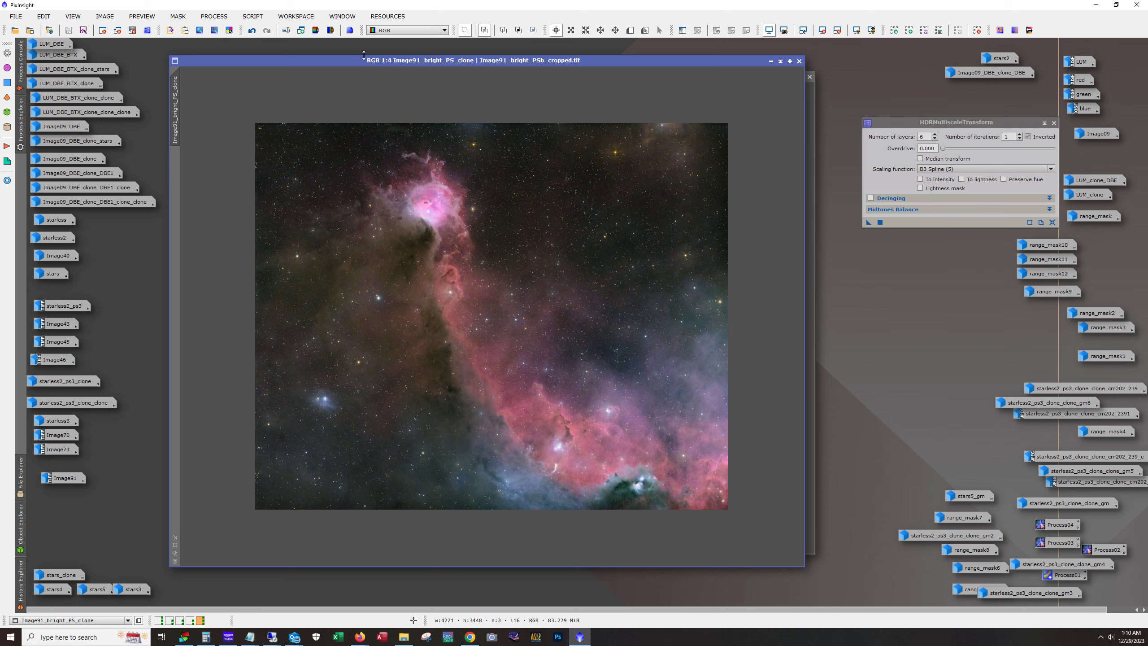
pyautogui.moveTo(590, 55); pyautogui.dragTo(799, 67)
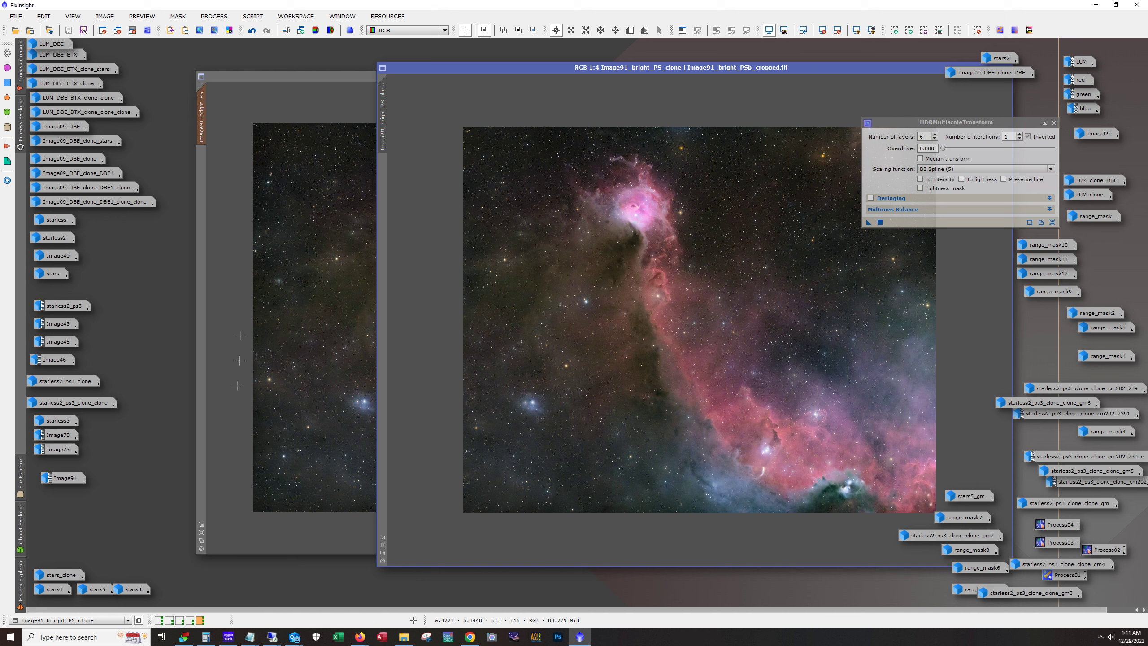
pyautogui.moveTo(708, 70); pyautogui.dragTo(536, 70)
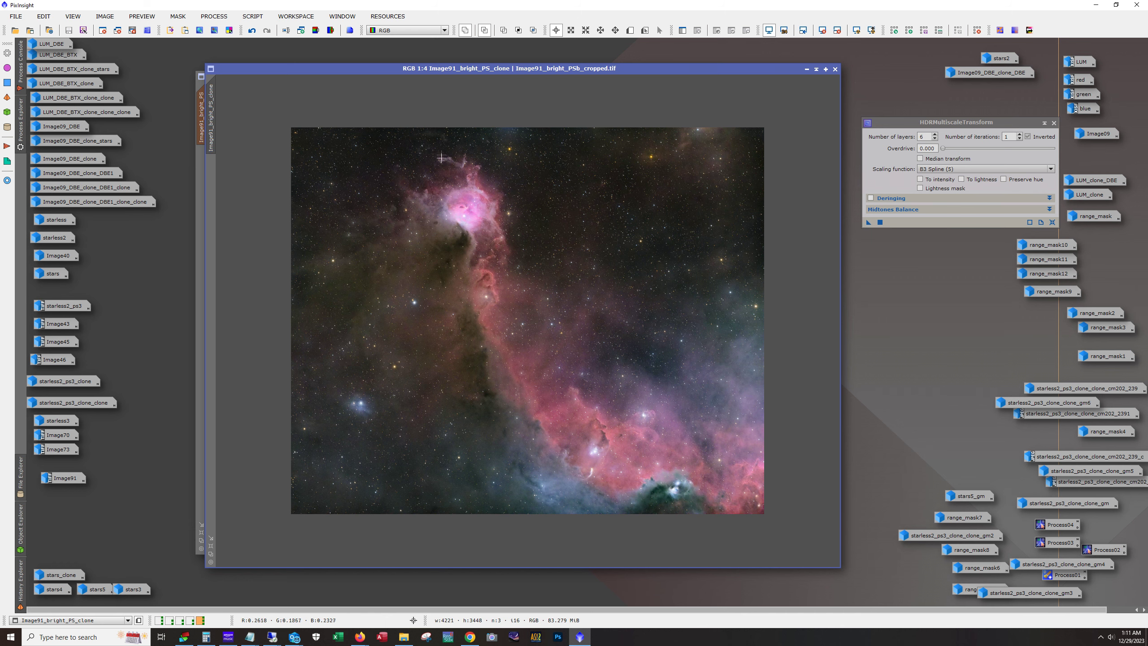
# - Zoom the clone to 1:3, enlarge its window further, and close HDRMultiscaleTransform
pyautogui.scroll(1, 445, 175)
pyautogui.moveTo(468, 69); pyautogui.dragTo(427, 57)
pyautogui.moveTo(791, 554); pyautogui.dragTo(875, 601)
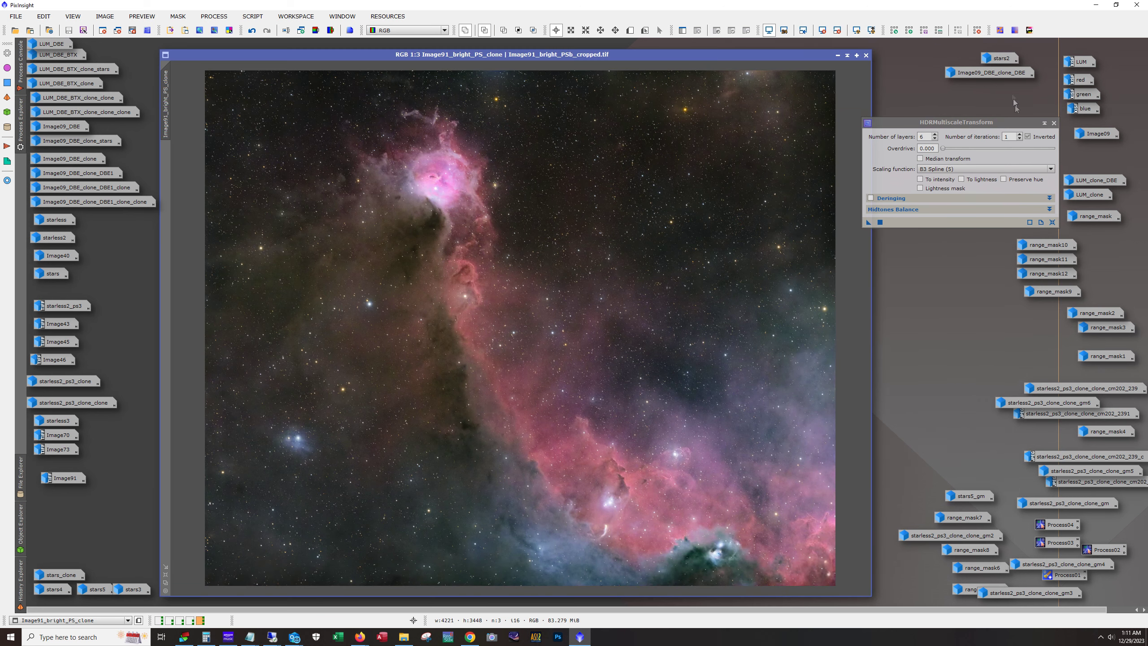
pyautogui.click(1053, 122)
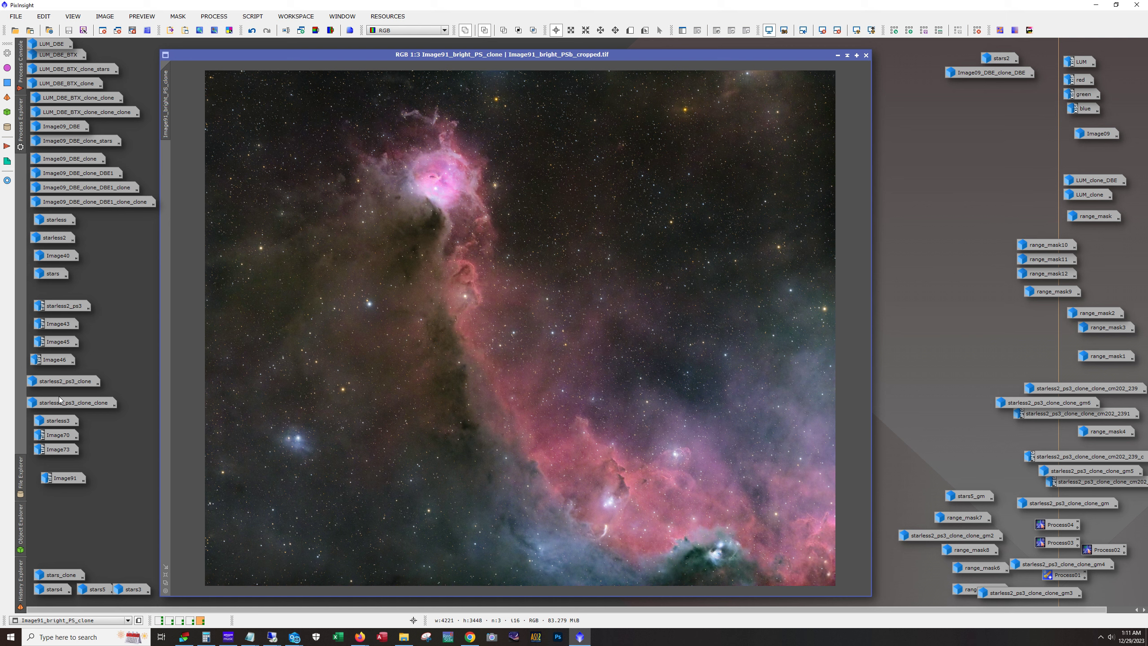
pyautogui.moveTo(56, 437)
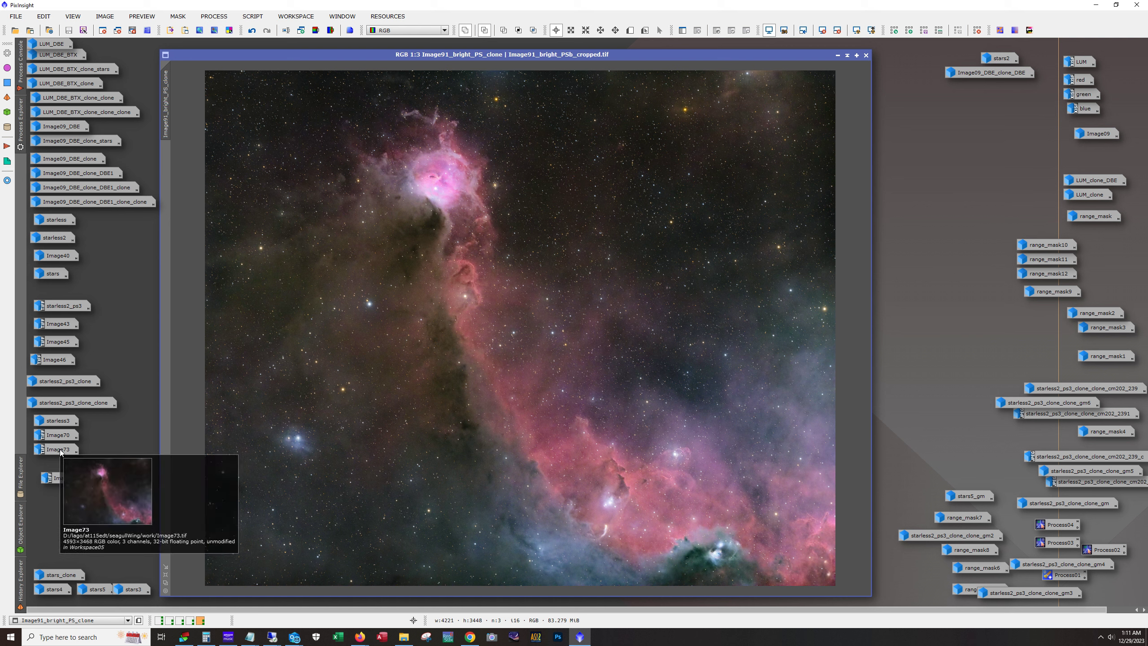
# - Open the Image73 and Image70 renditions, then minimize Image73 back to an icon
pyautogui.doubleClick(60, 450)
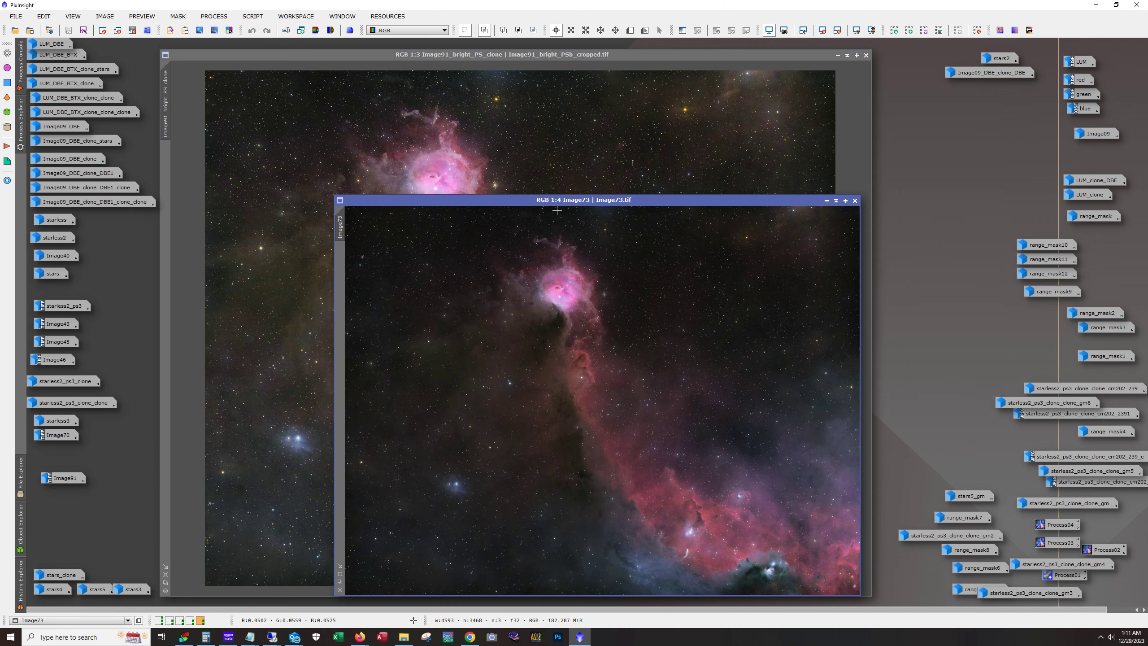
pyautogui.doubleClick(58, 435)
pyautogui.click(841, 148)
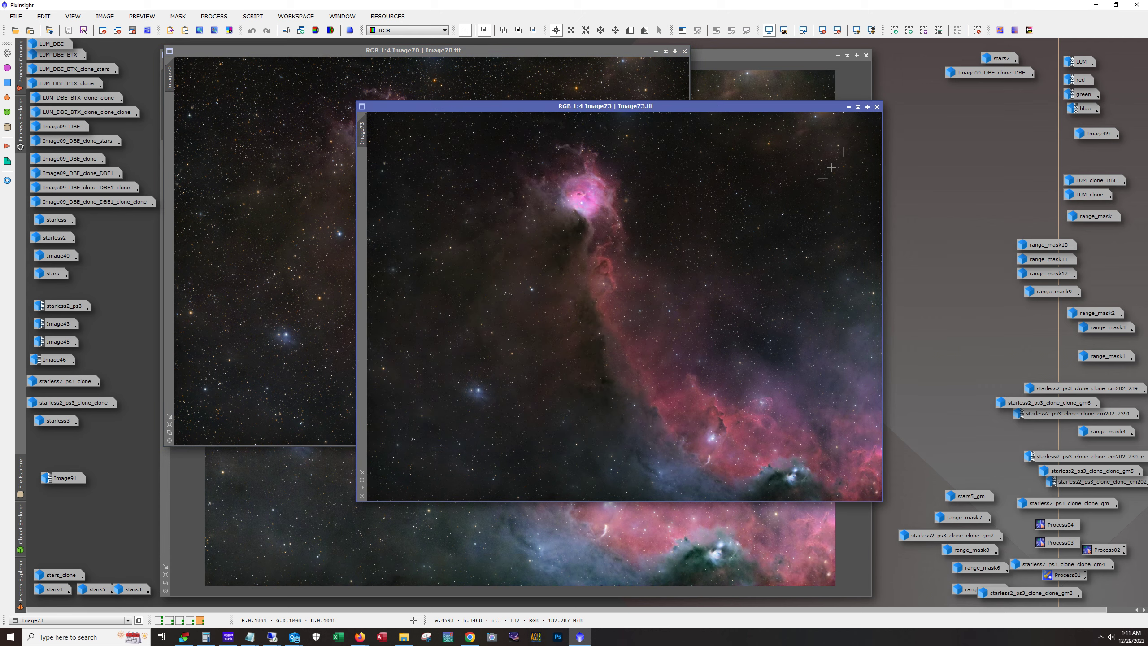
pyautogui.click(848, 107)
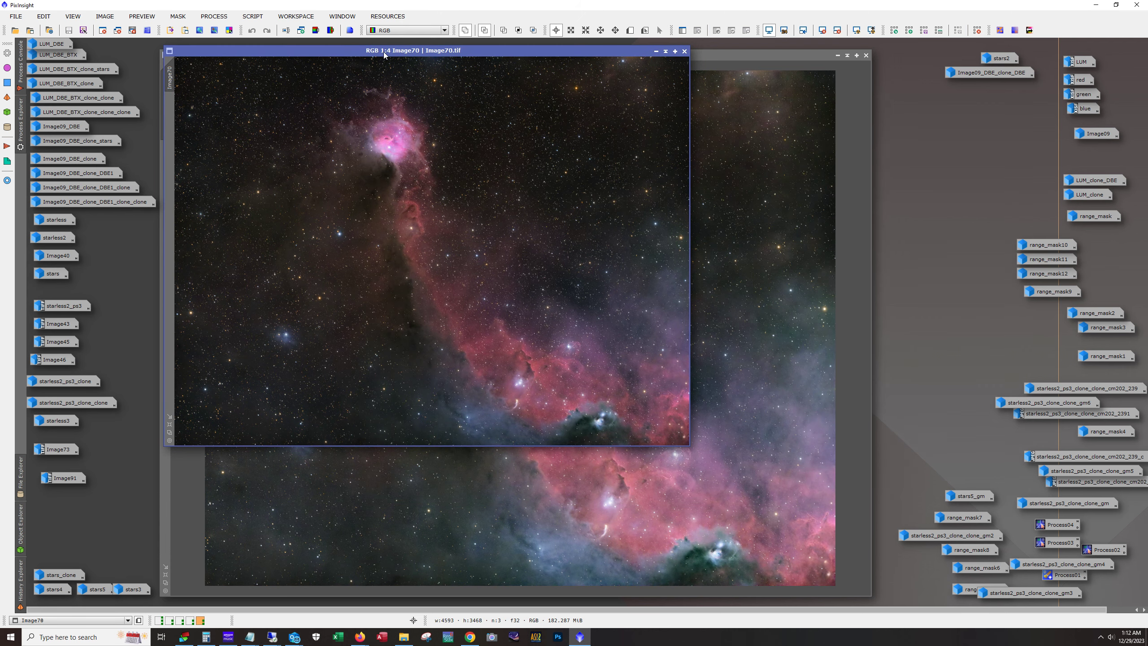
# - Place Image70 beside the cropped bright image, enlarge it, and zoom to 1:3
pyautogui.click(655, 51)
pyautogui.moveTo(632, 102); pyautogui.dragTo(760, 82)
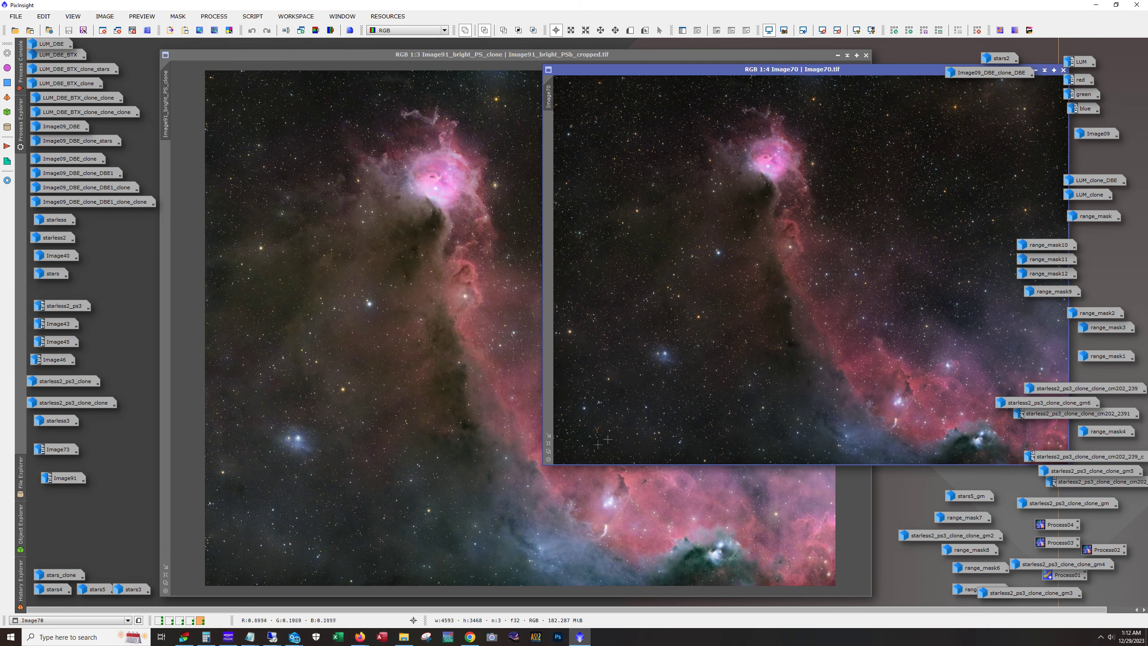
pyautogui.hotkey('ctrl', 'k')
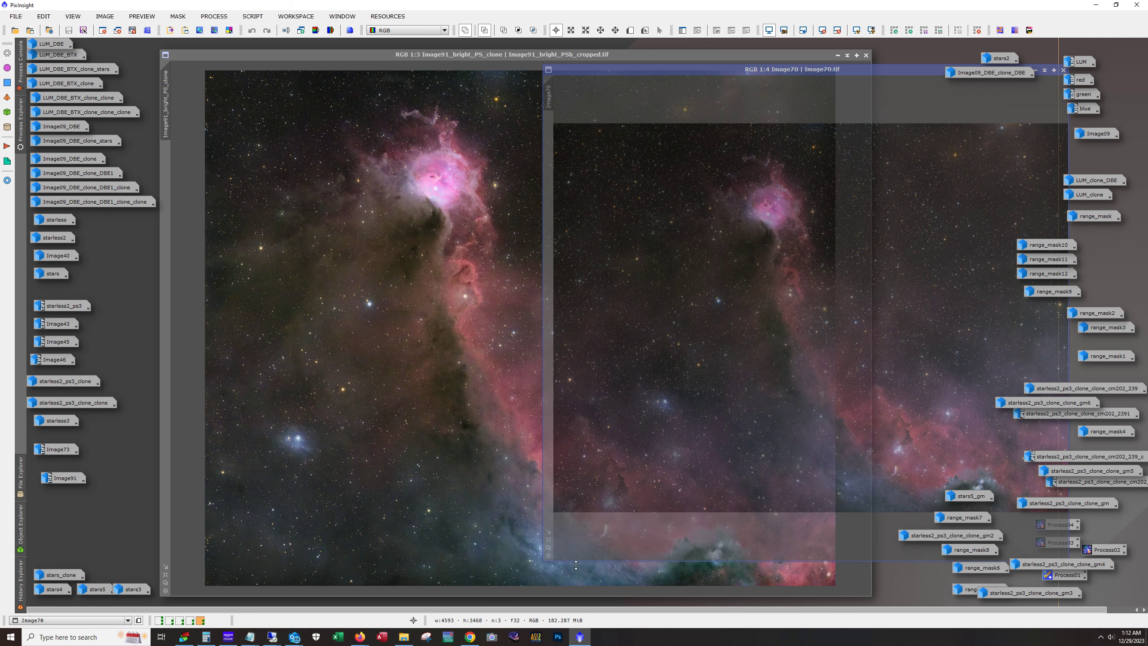
pyautogui.scroll(1, 647, 363)
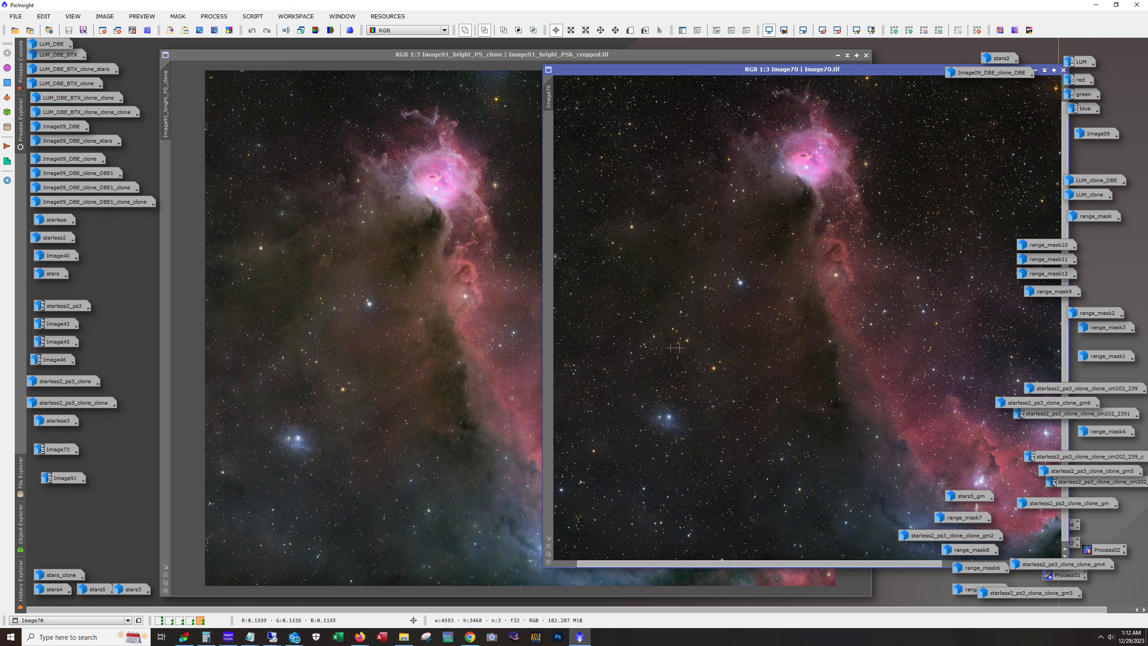